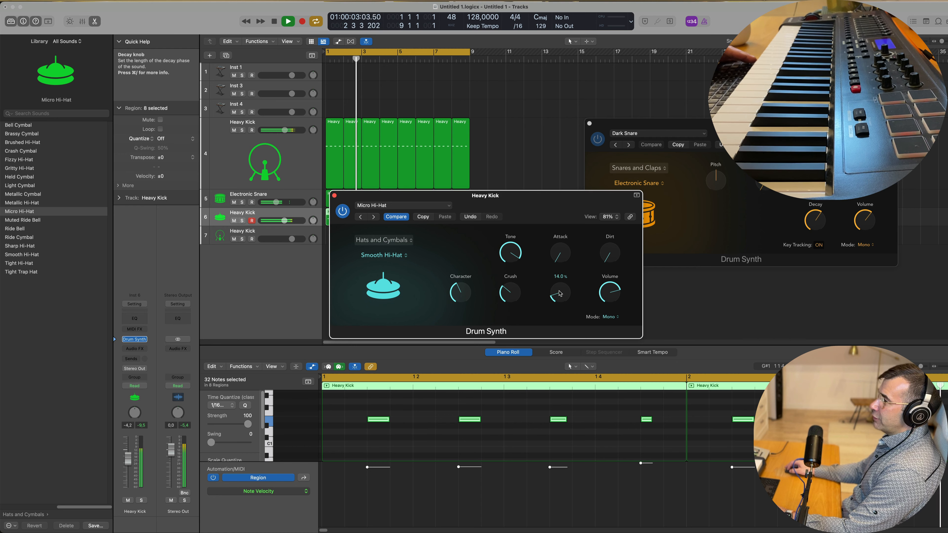
Raise the hi-hat's Crush in Drum Synth and lower the hi-hat track's volume fader slightly
left_click_drag(560, 195, 673, 191)
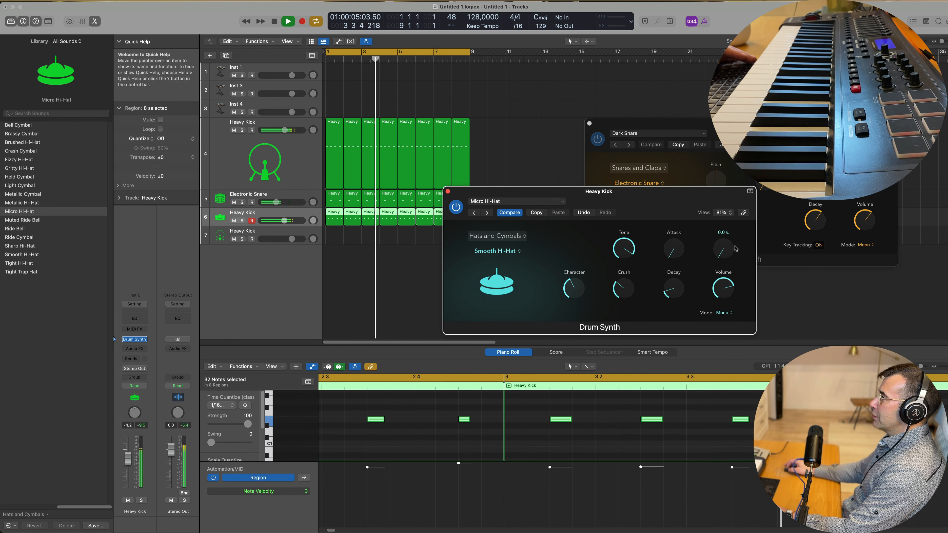
left_click_drag(736, 178, 679, 185)
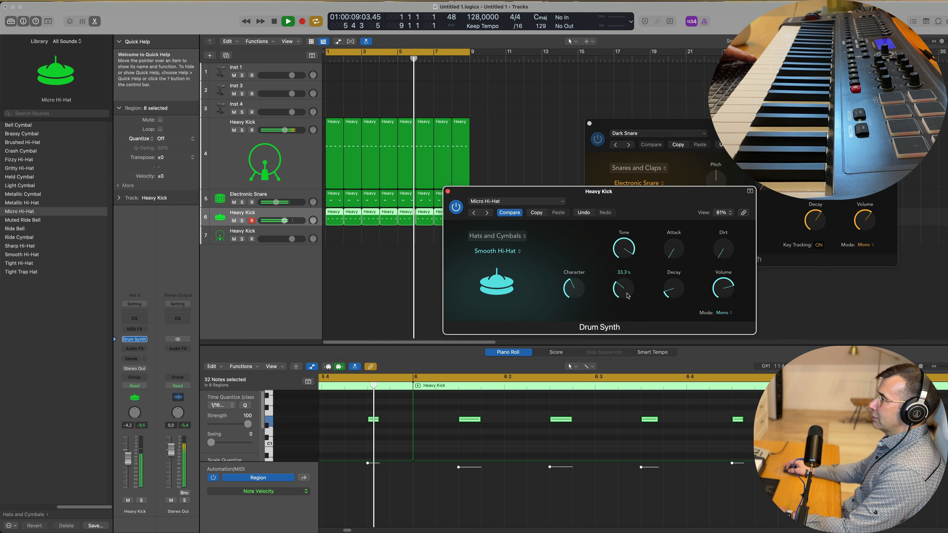
left_click_drag(623, 288, 672, 310)
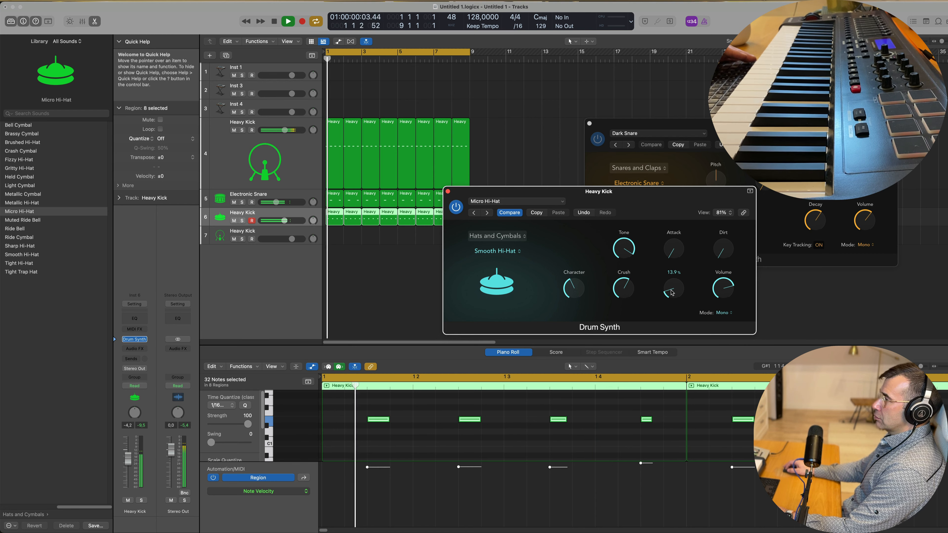
mouse_move(576, 287)
left_mouse_down()
mouse_move(586, 252)
mouse_move(584, 288)
left_mouse_up()
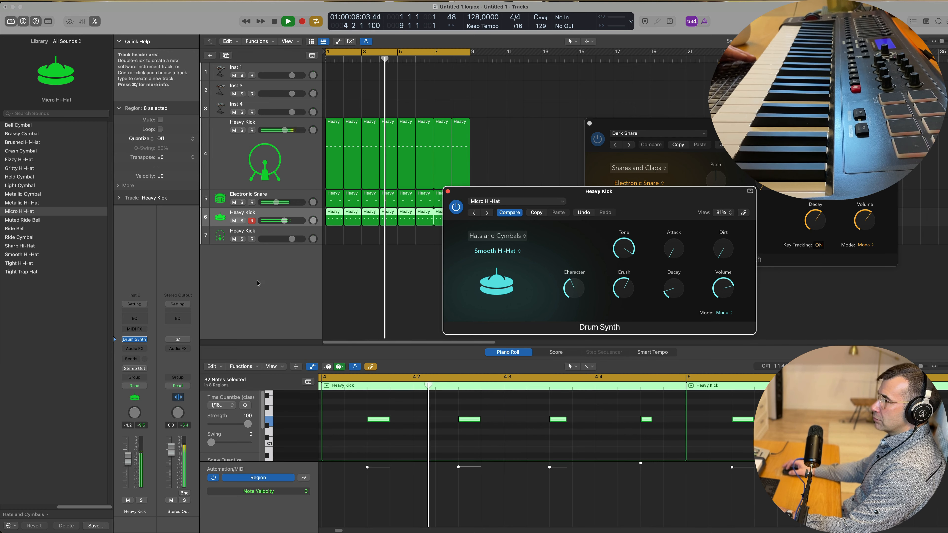
left_click_drag(128, 458, 129, 464)
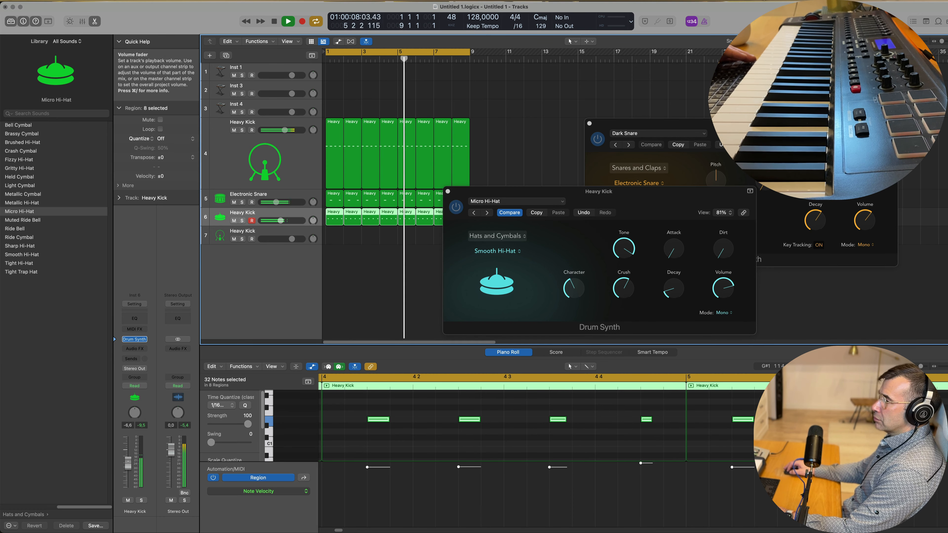
Insert a Channel EQ on the zoomed Heavy Kick track and move its window clear of the track list
left_click(238, 160)
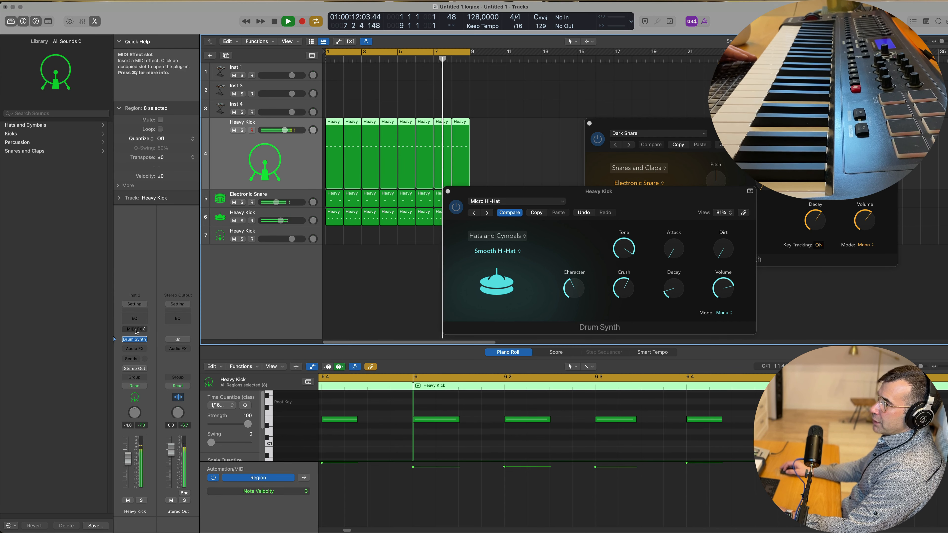
left_click(134, 319)
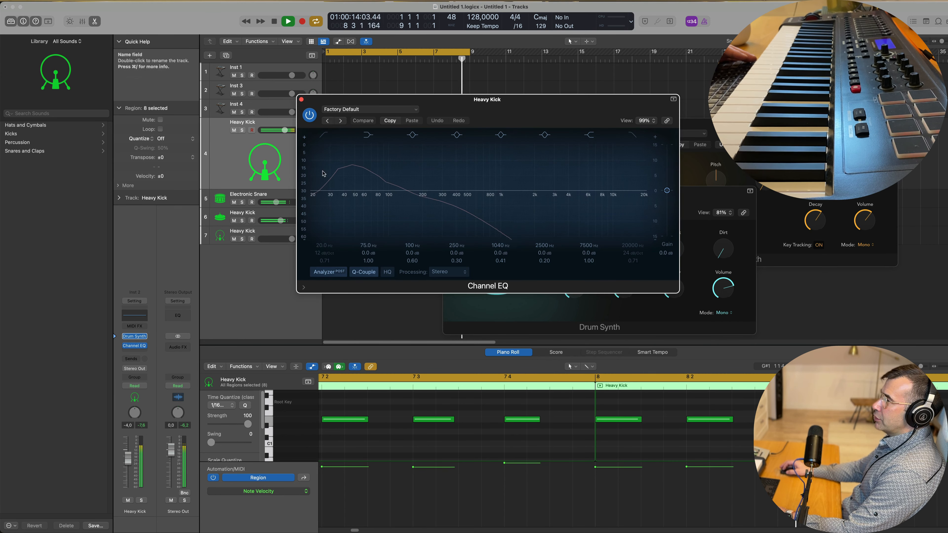
left_click_drag(459, 110, 543, 112)
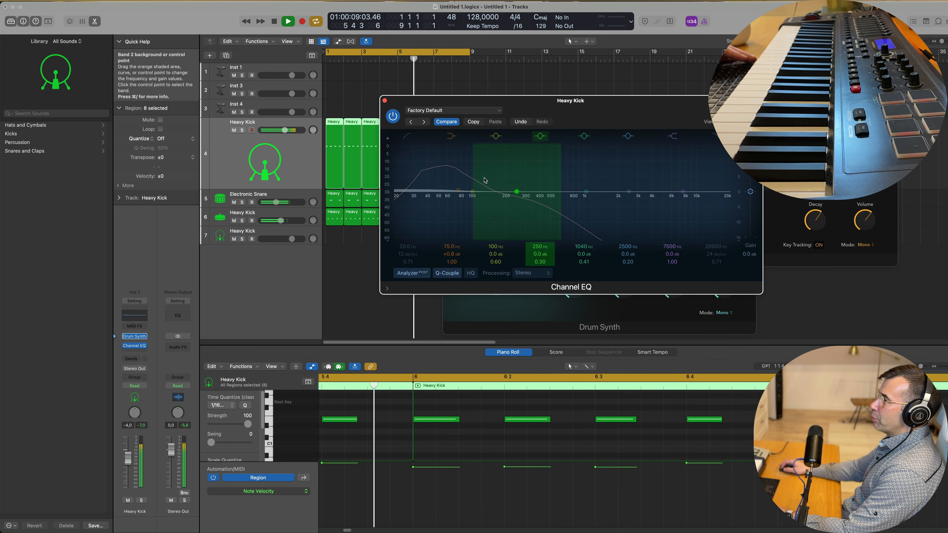
Enable the kick EQ's low cut band at 34 Hz with a 24 dB/Oct slope, and close the EQ
left_click(407, 136)
left_click_drag(407, 256, 411, 240)
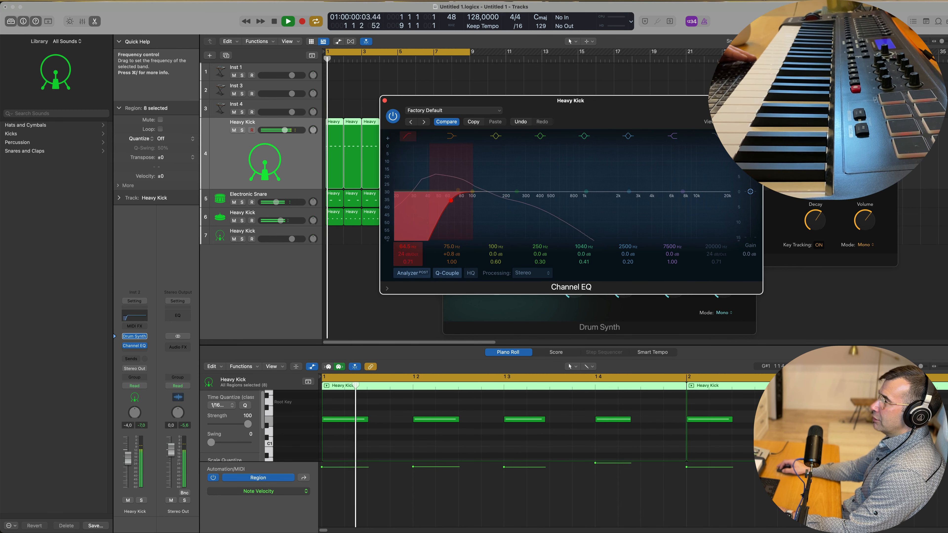
left_click_drag(408, 246, 409, 248)
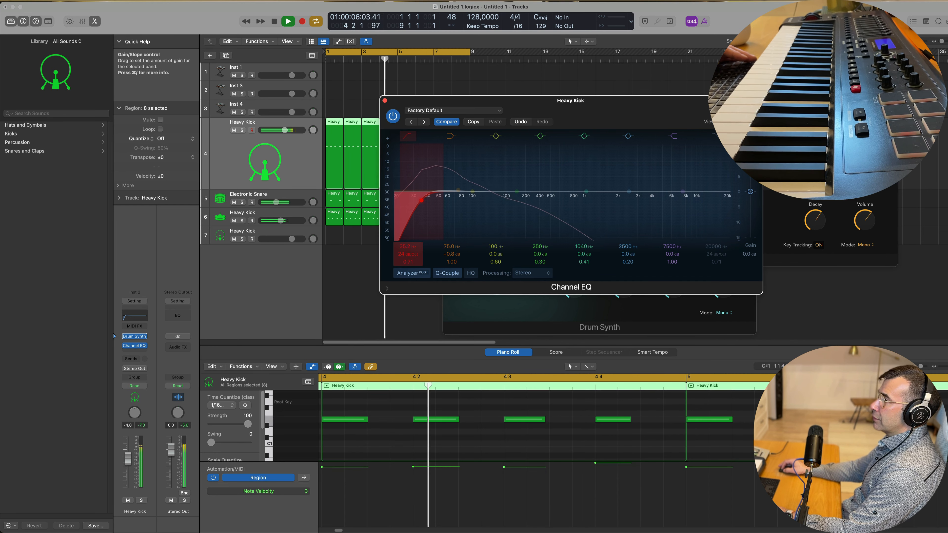
left_click_drag(408, 246, 408, 246)
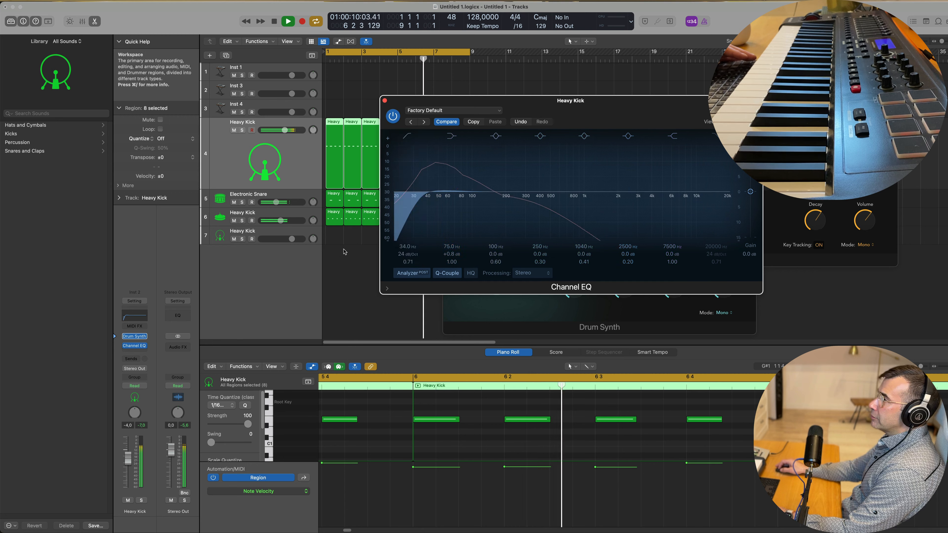
left_click(385, 101)
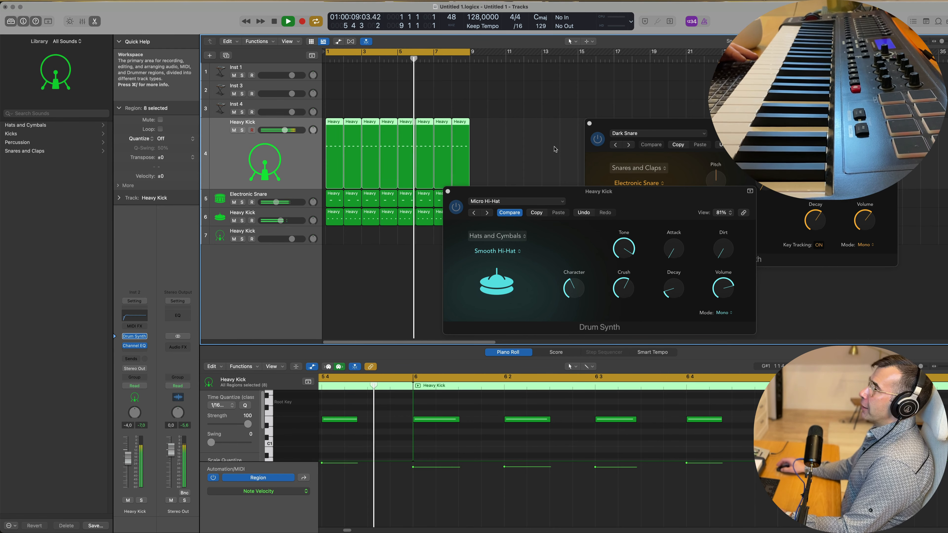
Select the Inst 1 track and enlarge it with Track Zoom, showing the toolbar and moving the Drum Synth window aside
key("r")
left_click(277, 71)
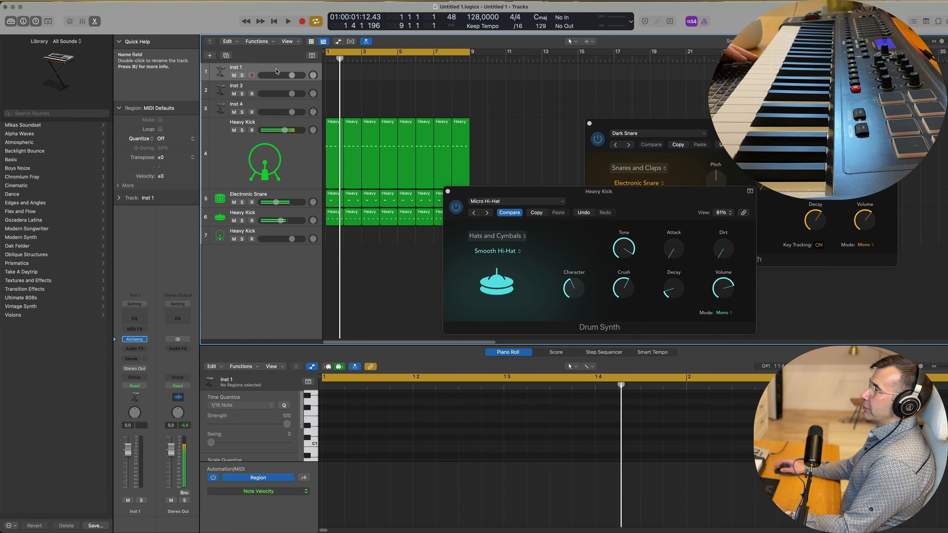
left_click_drag(526, 194, 646, 189)
left_click(49, 21)
left_click(102, 44)
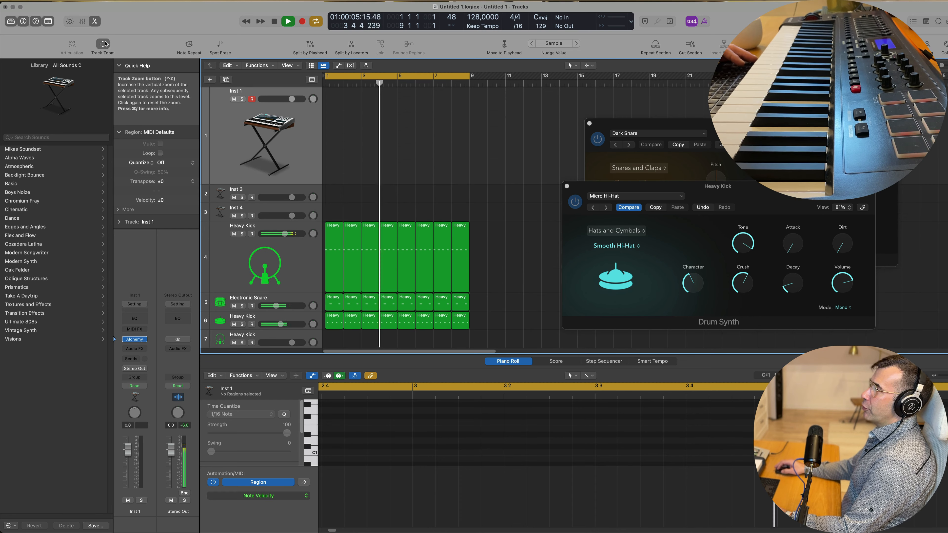
key("space")
key("space")
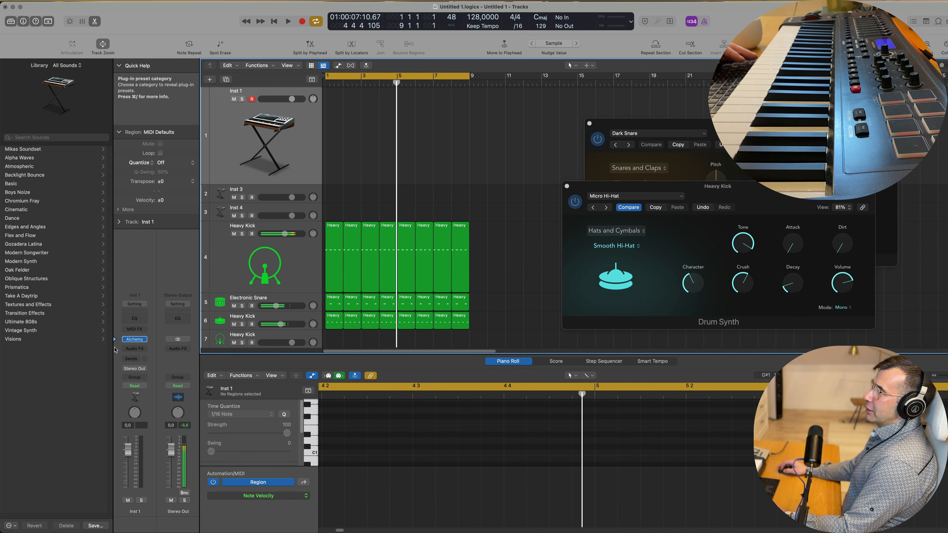
Open Alchemy on the Inst 1 track and load the preset 70s Classic Synth Bass from the Bass category
left_click(133, 341)
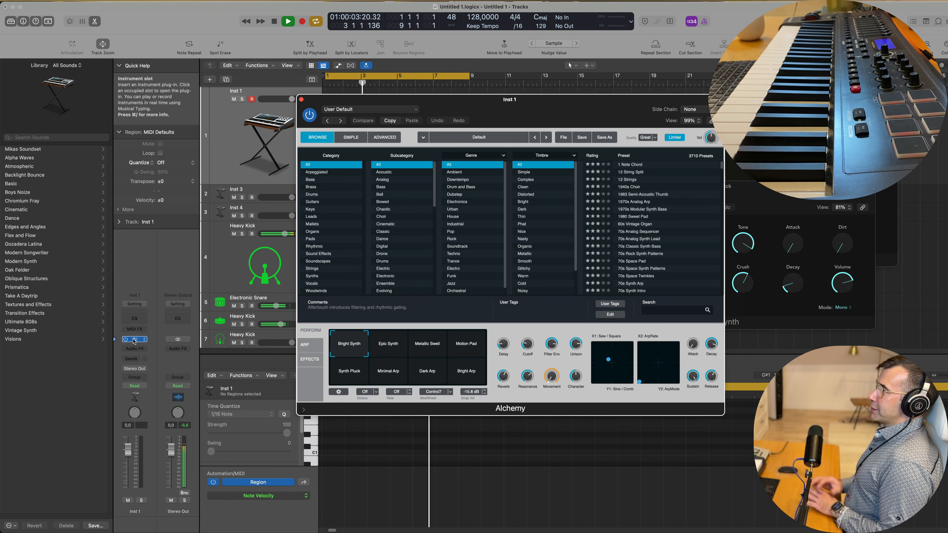
left_click(313, 180)
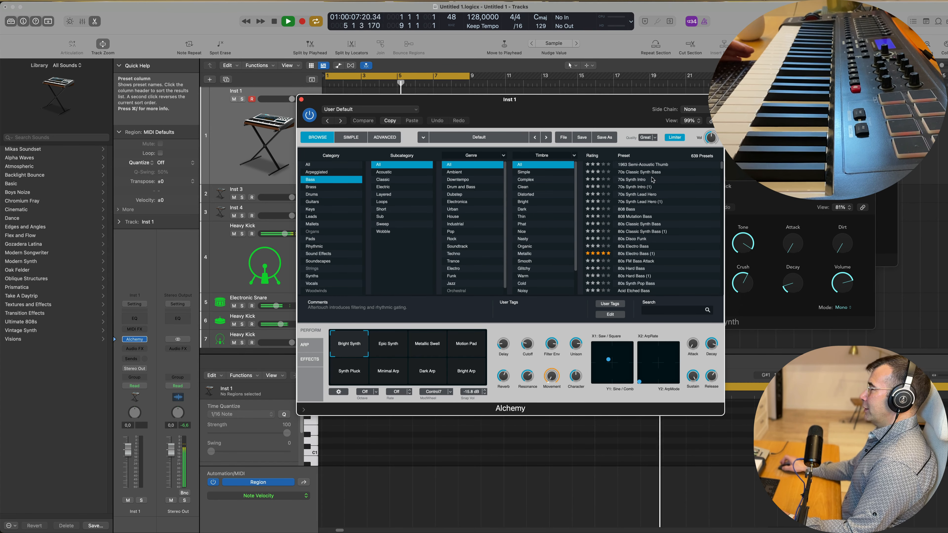
left_click(650, 172)
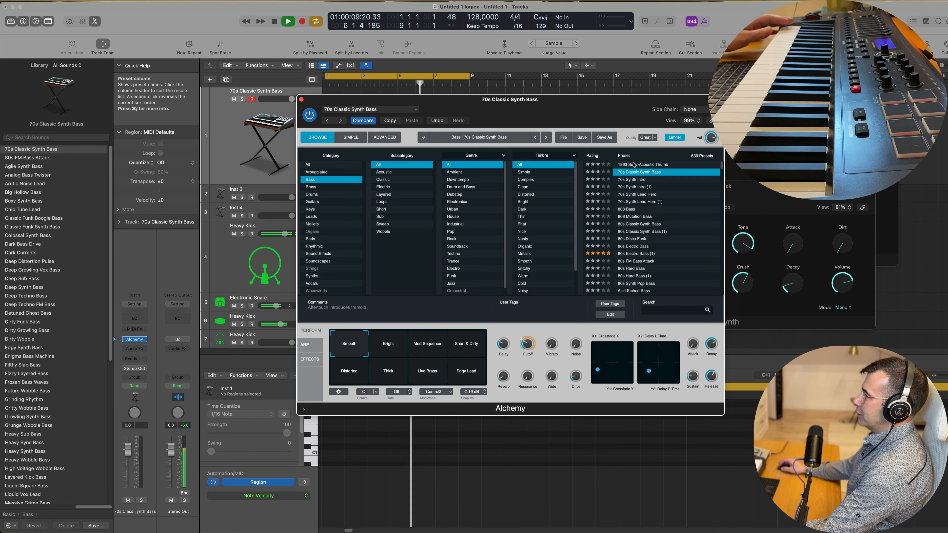
left_click_drag(569, 100, 641, 146)
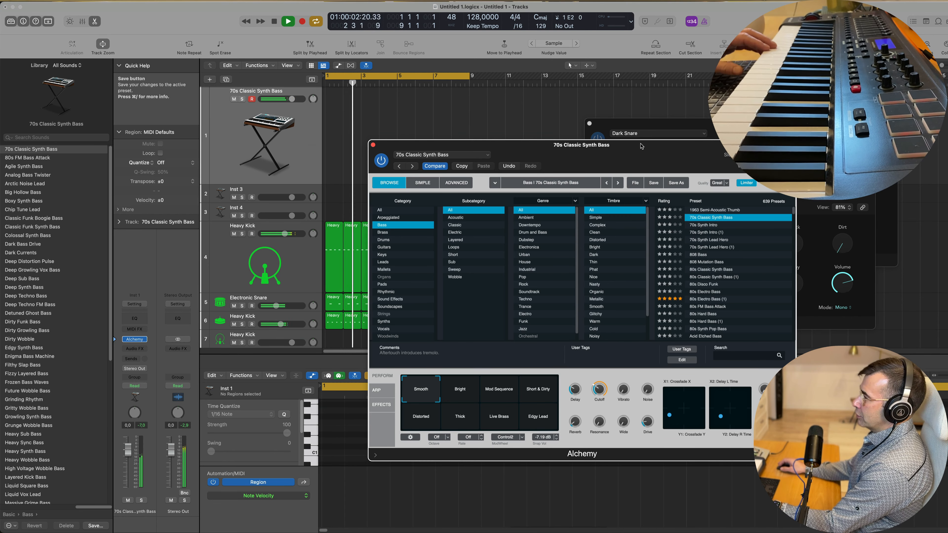
Record a bass line on the 70s Classic Synth Bass track over the drum loop and stop the recording
mouse_move(599, 390)
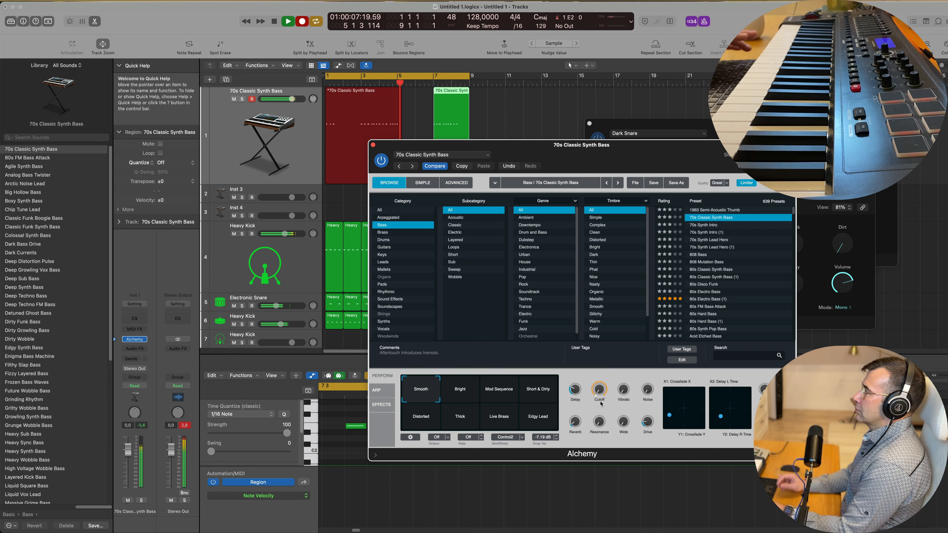
key("space")
key("space")
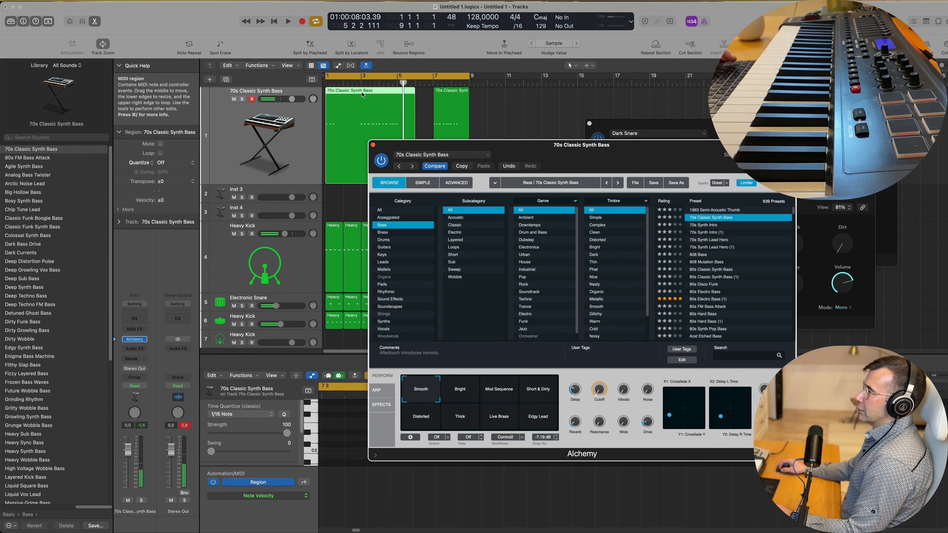
Trim the recorded bass region by splitting it at bar 3 and deleting the first part, and move the remainder to bar 1
key("super+t")
left_click(541, 182)
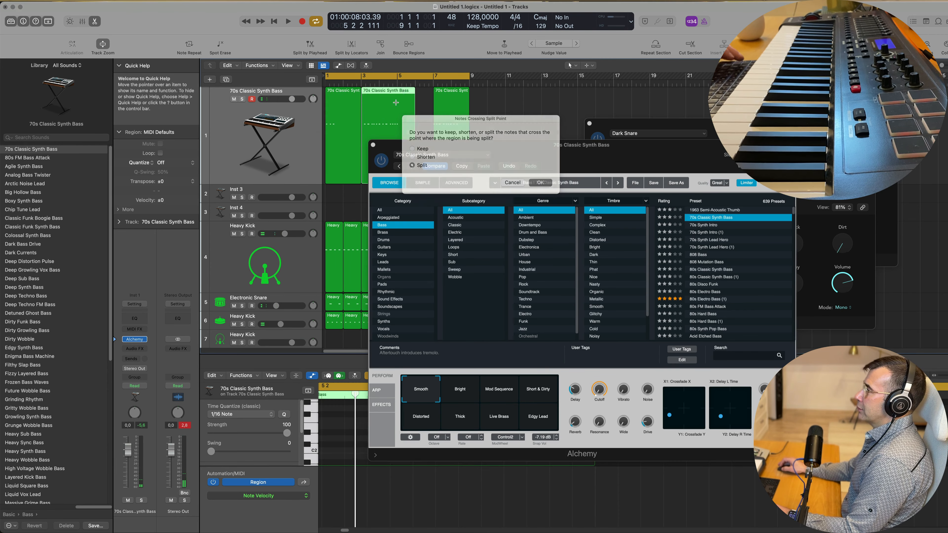
left_click(339, 99)
key("Delete")
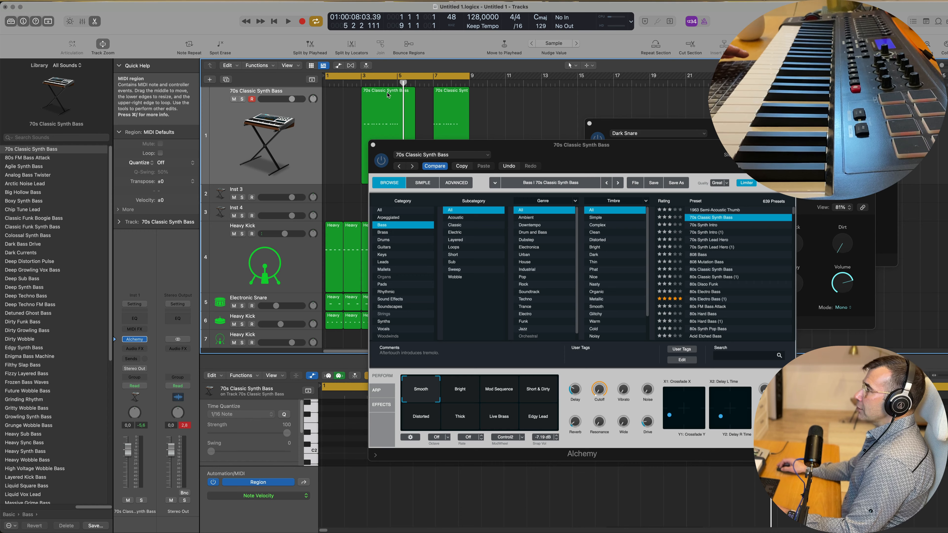
left_click_drag(391, 118, 354, 118)
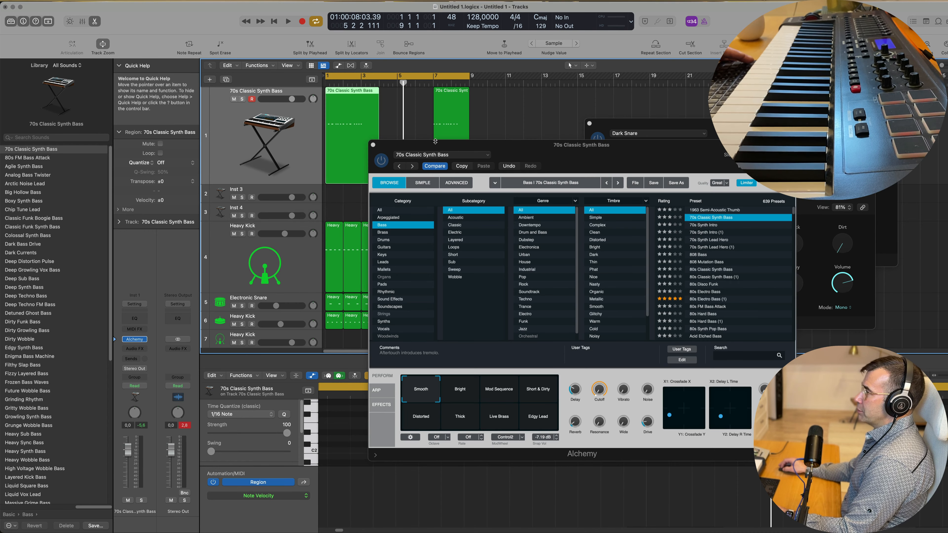
left_click_drag(435, 141, 647, 136)
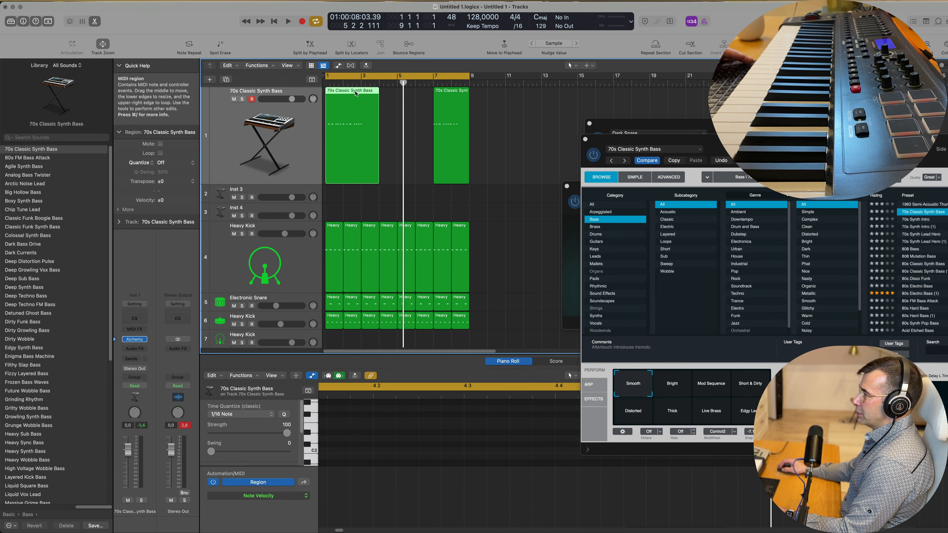
Copy the first bass note to position 1 1 1 1 in the piano roll and quantize all the region's notes to 1/16 Note
key("space")
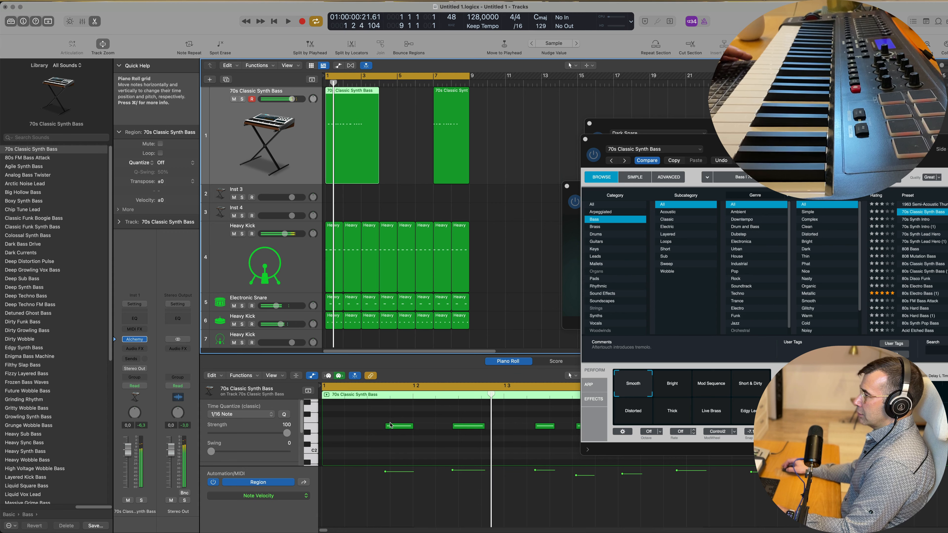
left_click(392, 435)
left_click_drag(398, 429, 336, 431)
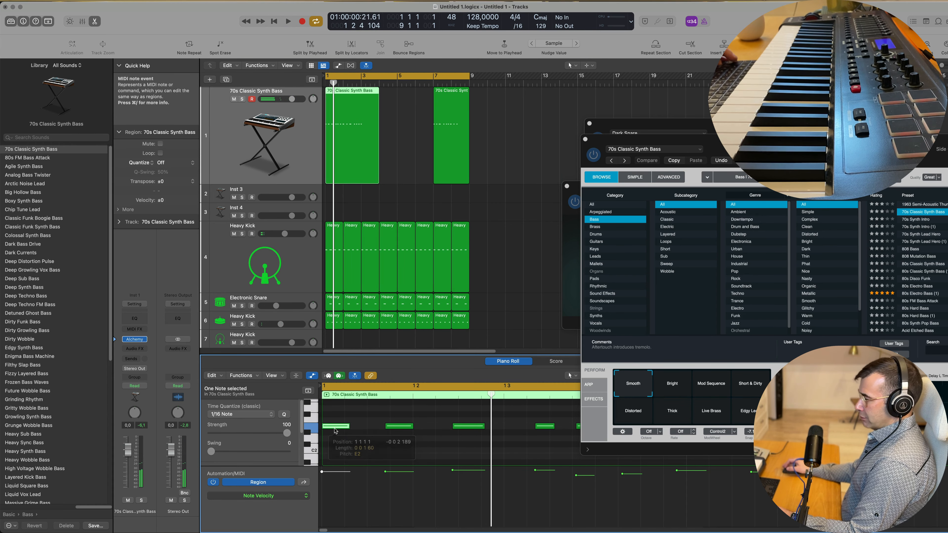
key("q")
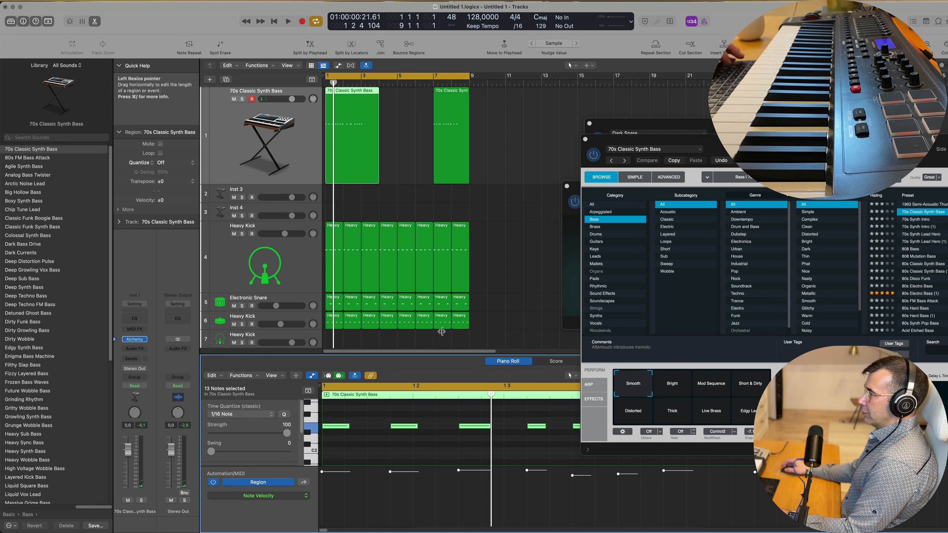
Play back the quantized bass region together with the drums and close the open plug-in windows
scroll(471, 318, "right", 2)
scroll(469, 290, "down", 3)
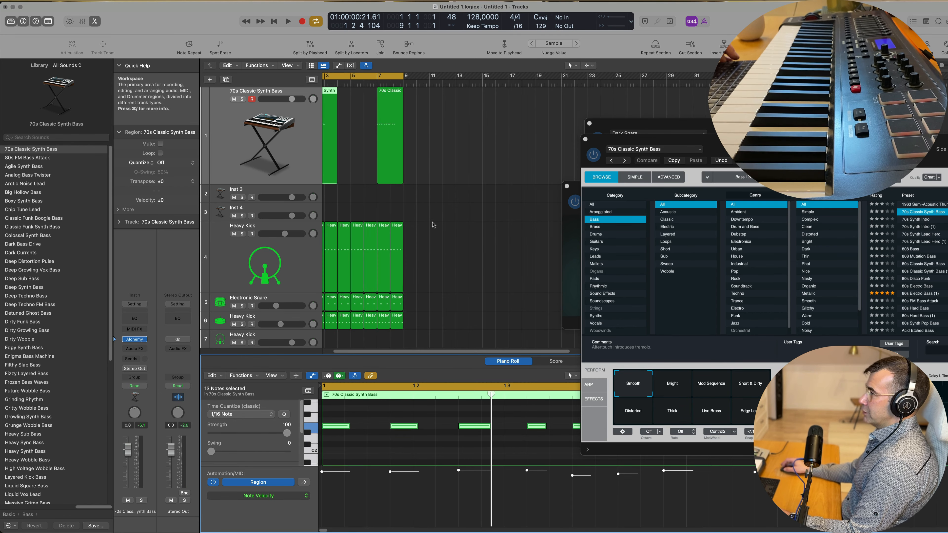
scroll(434, 226, "left", 2)
scroll(475, 431, "down", 2)
left_click(481, 290)
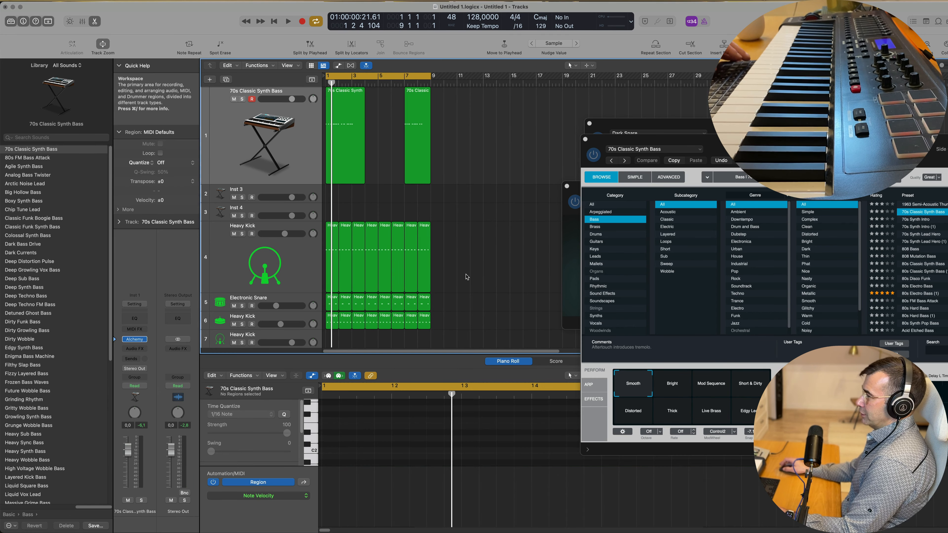
left_click(334, 145)
key("space")
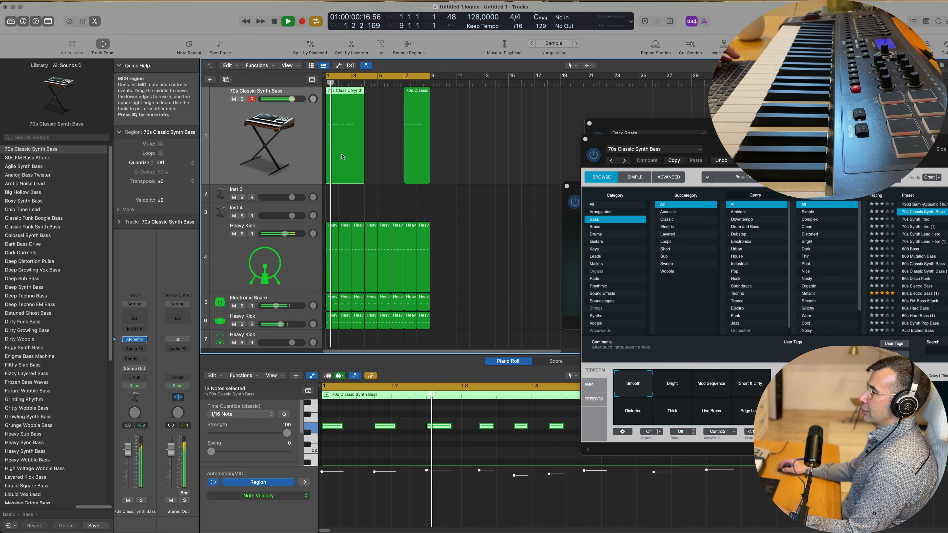
key("space")
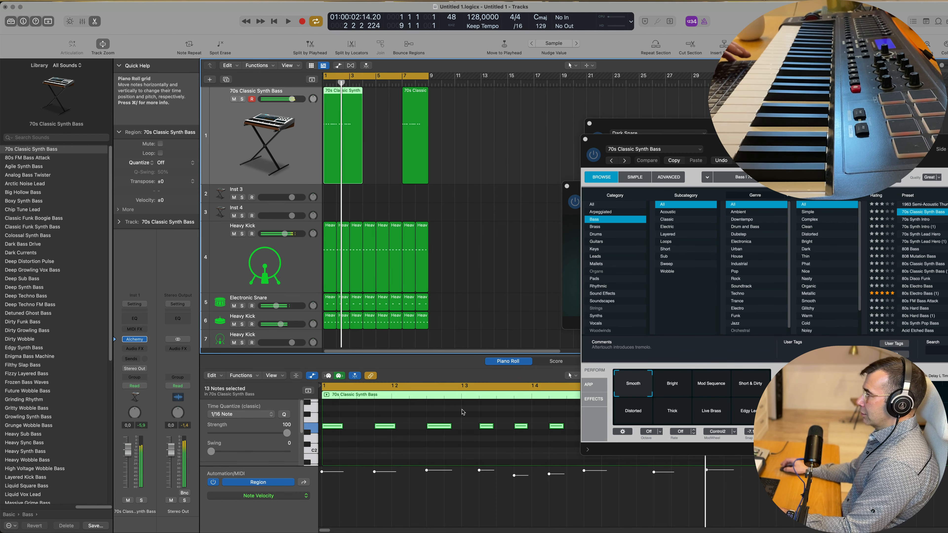
left_click(585, 139)
left_click(566, 187)
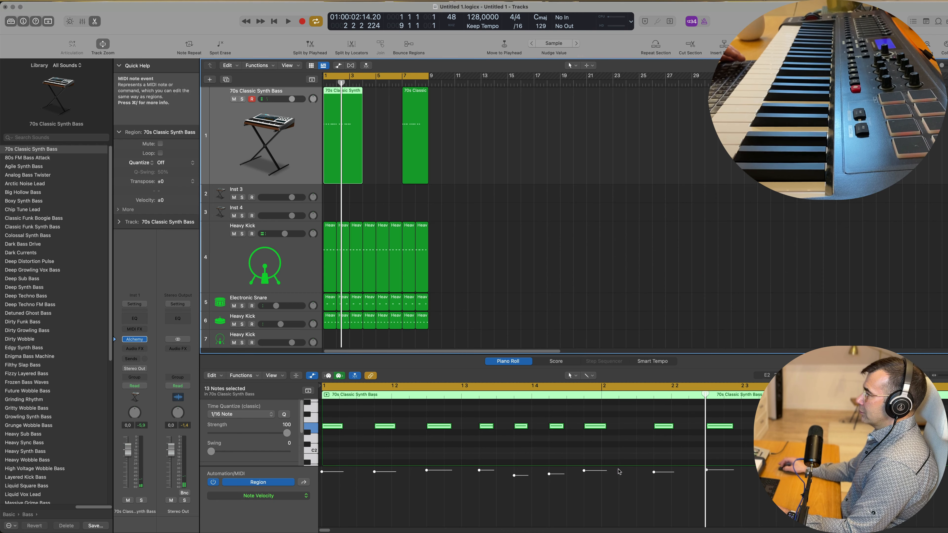
Play the loop from the start and move the fifth bass note one sixteenth later in the piano roll
key("super+Left")
key("space")
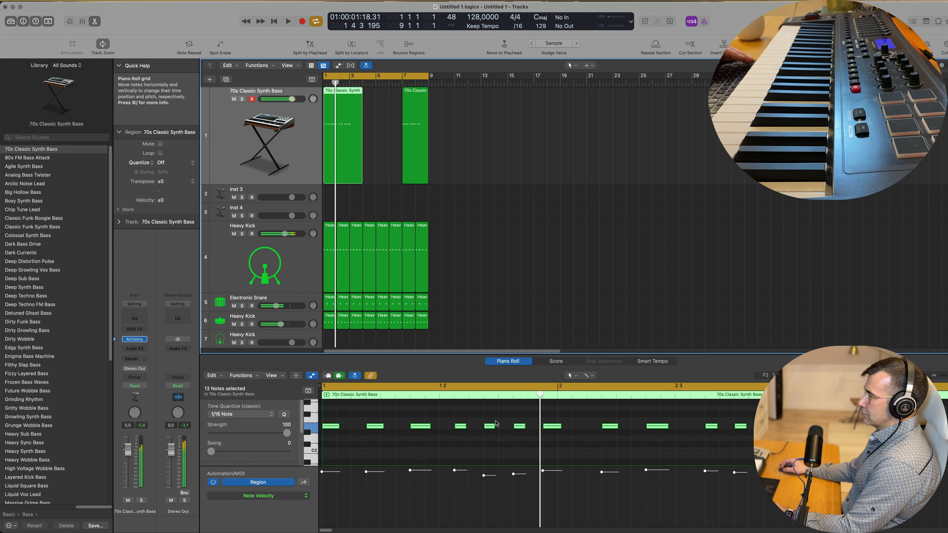
left_click(489, 428)
left_click_drag(489, 428, 504, 428)
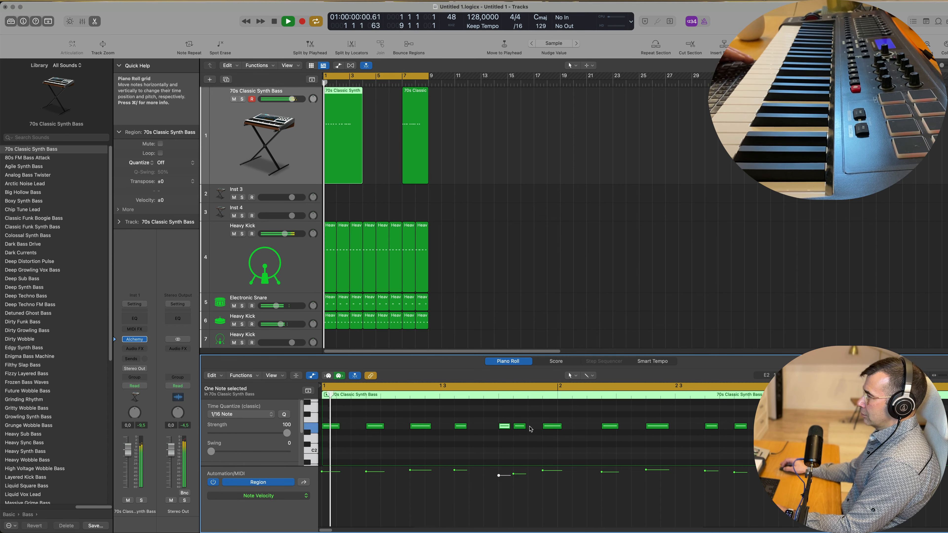
Move the sixth bass note one sixteenth later in the piano roll and play the loop from the start
left_click_drag(519, 426, 534, 428)
key("Return")
scroll(489, 453, "left", 2)
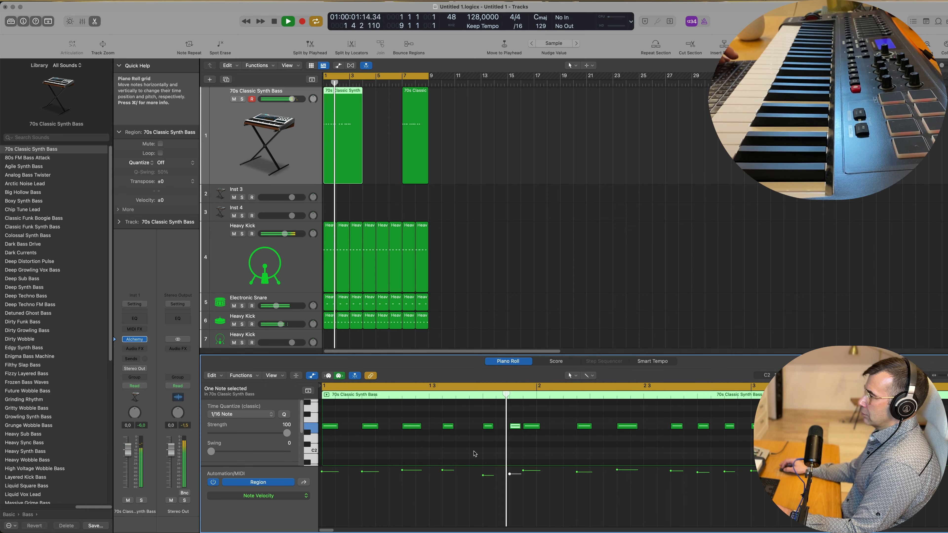
scroll(474, 453, "left", 1)
key("Return")
Delete the seventh bass note just before bar 2 and replay the pattern from the start
key("Delete")
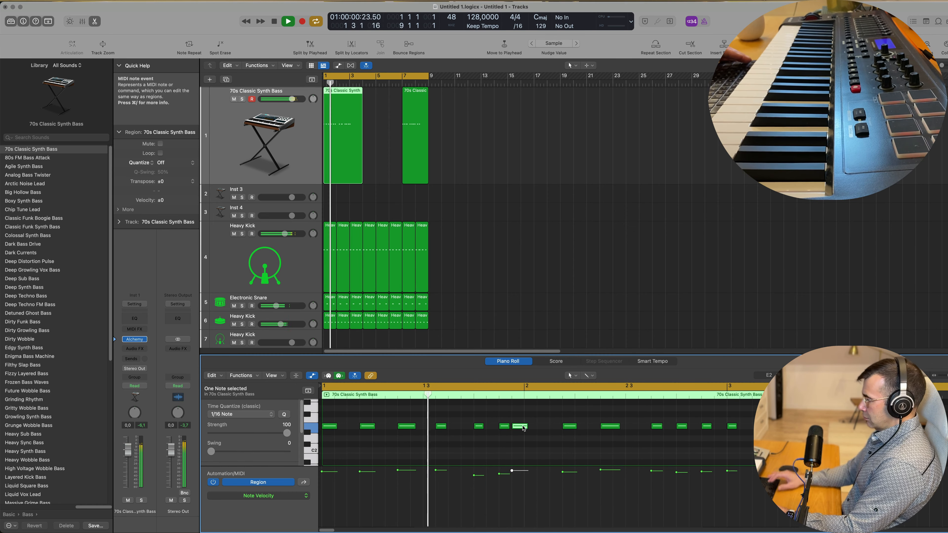
key("Return")
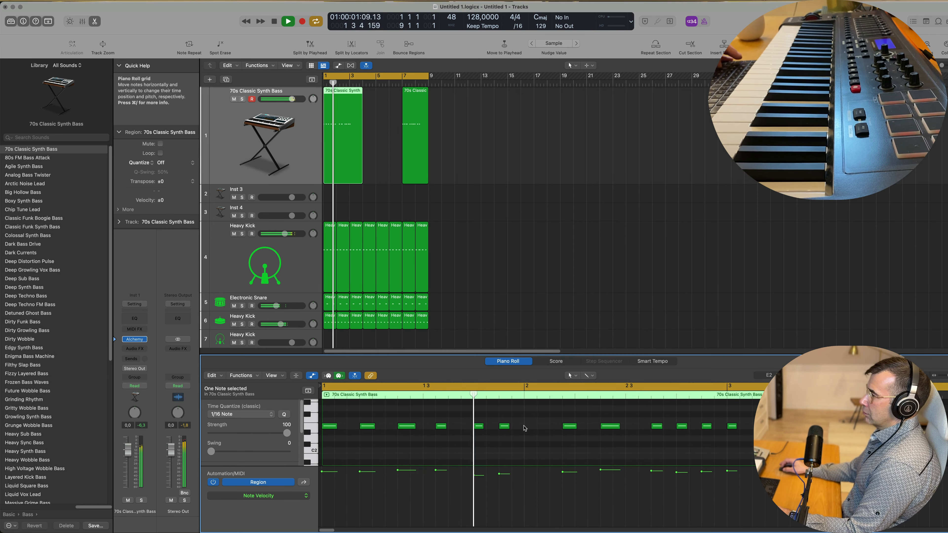
key("Return")
Split the first bass region at bar 2 and delete everything in it after the first bar
scroll(365, 123, "right", 5)
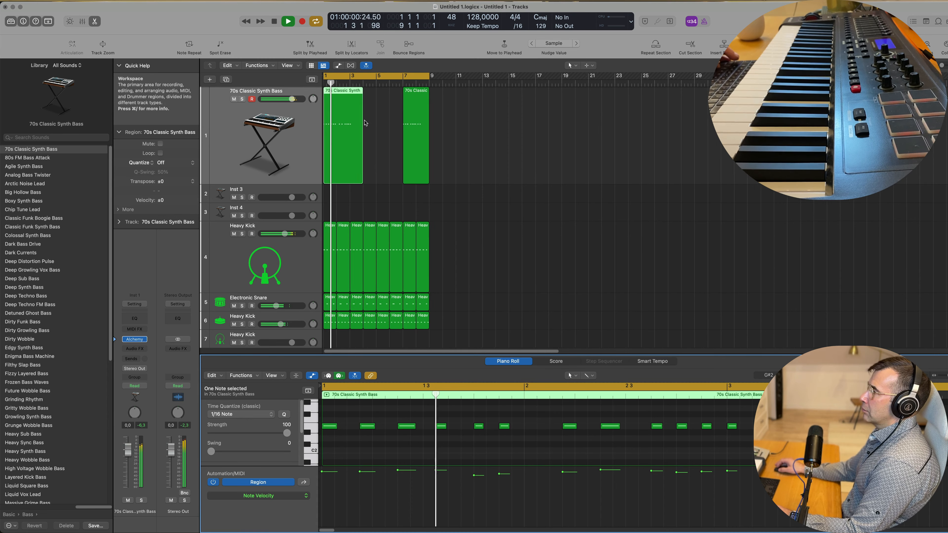
scroll(370, 115, "right", 1)
key("Return")
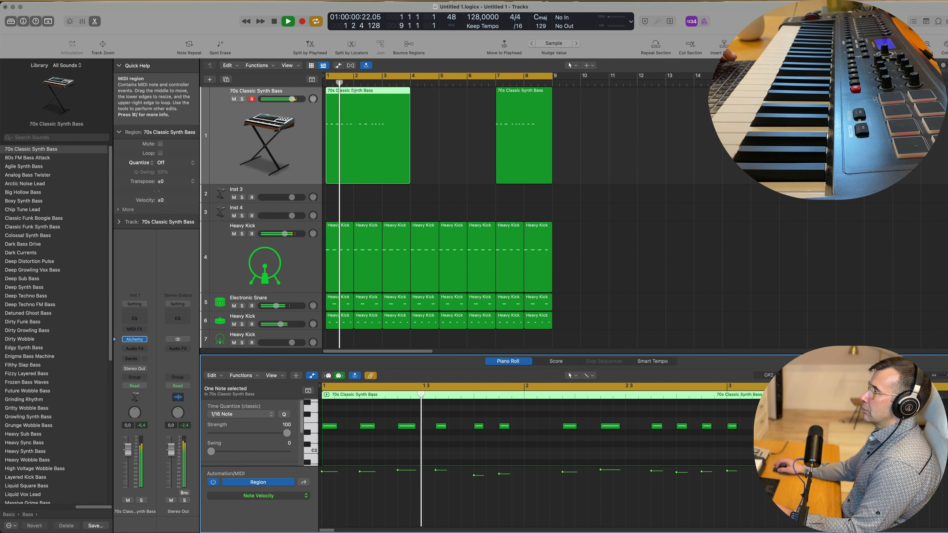
double_click(355, 91, "super")
key("Delete")
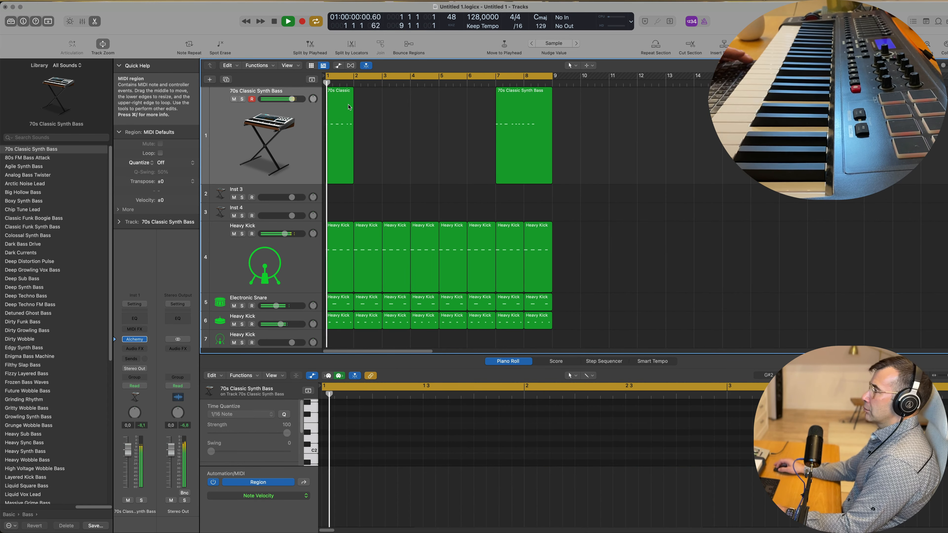
Repeat the one-bar bass region three times to fill bars 2 to 4
left_click(345, 107)
key("super+r")
key("super+r")
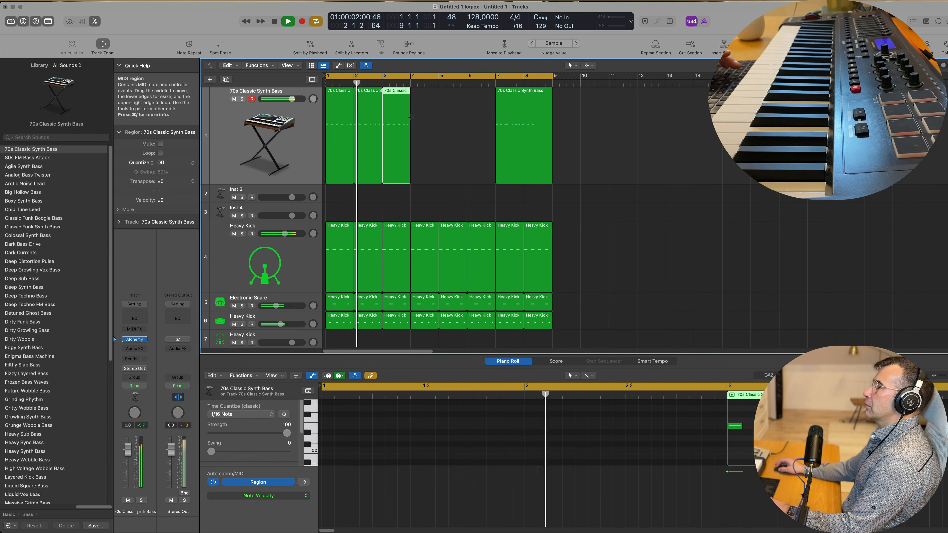
key("super+r")
Delete the leftover bass region at bar 7 and repeat the four one-bar regions to fill bars 5 to 8
left_click(508, 121)
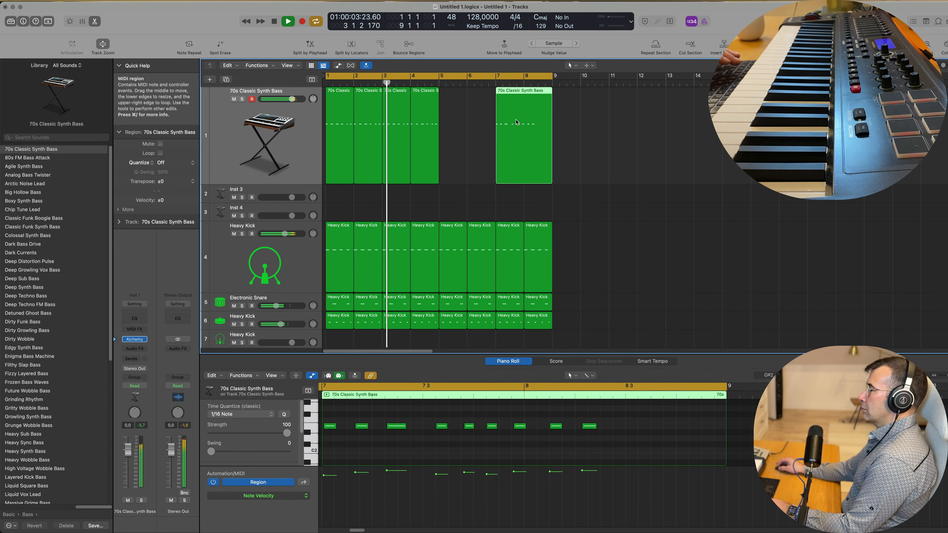
key("Delete")
left_click(283, 141)
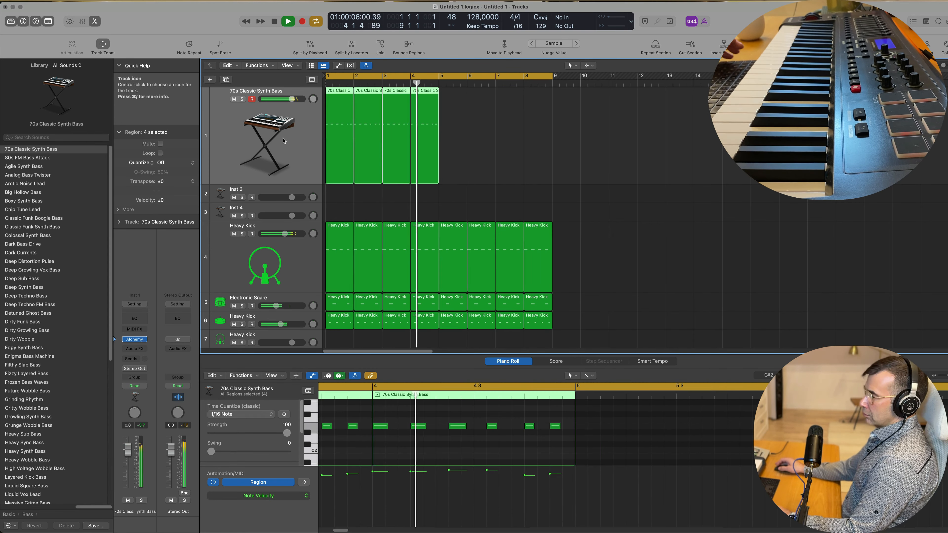
key("super+r")
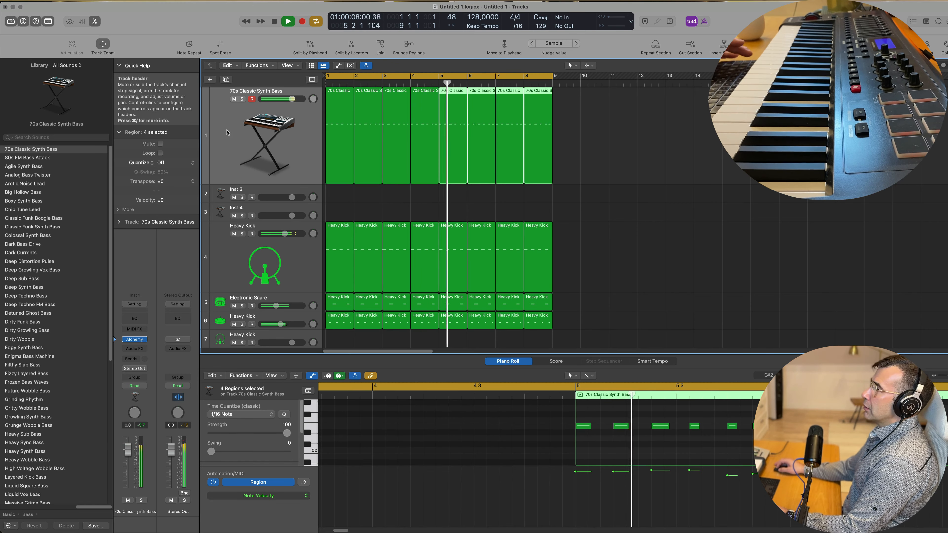
Open the bass track's Alchemy and audition its transform pad variations from Mod Sequence to Edgy Lead during playback, ending on Smooth
key("space")
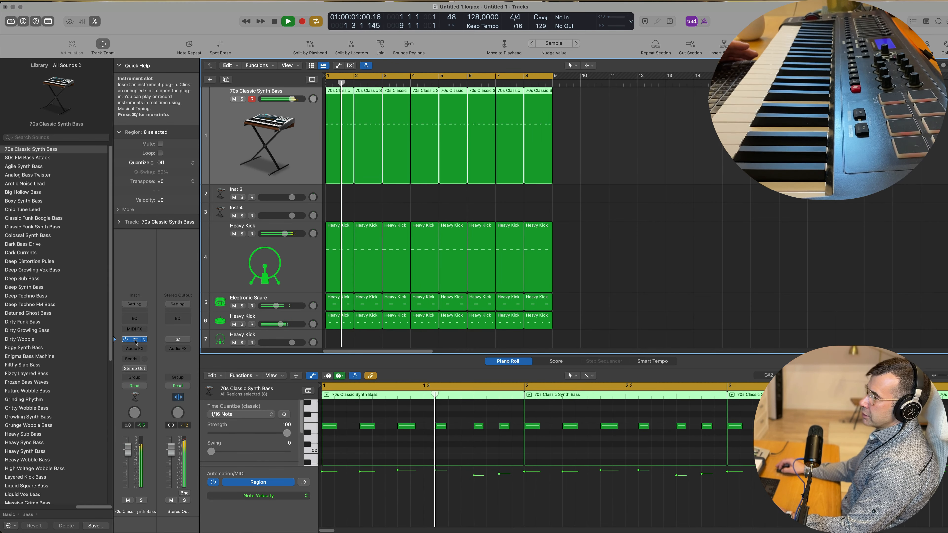
key("space")
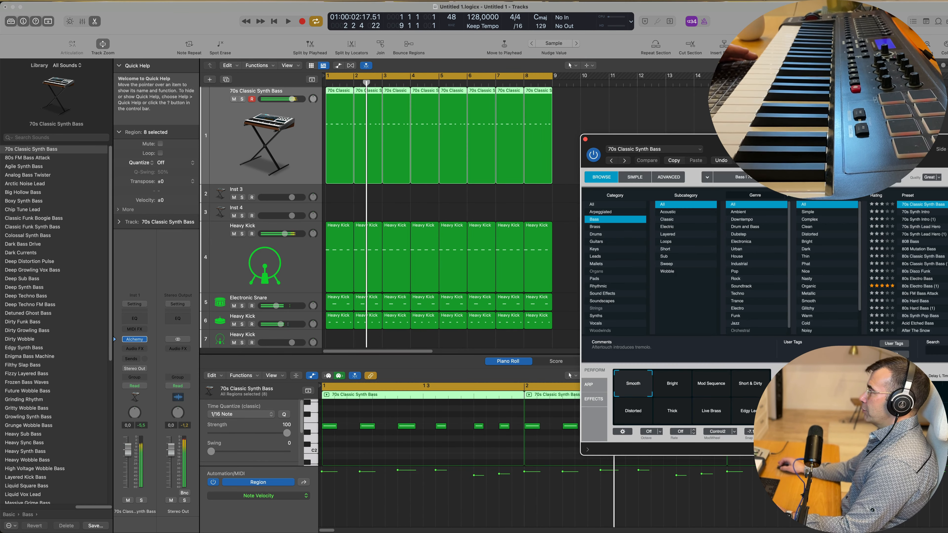
left_click_drag(809, 145, 508, 158)
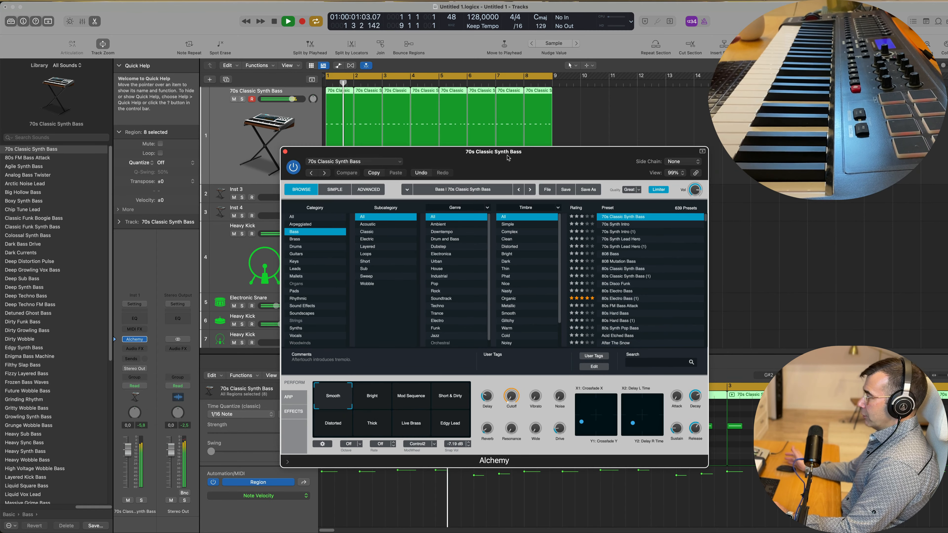
left_click(419, 396)
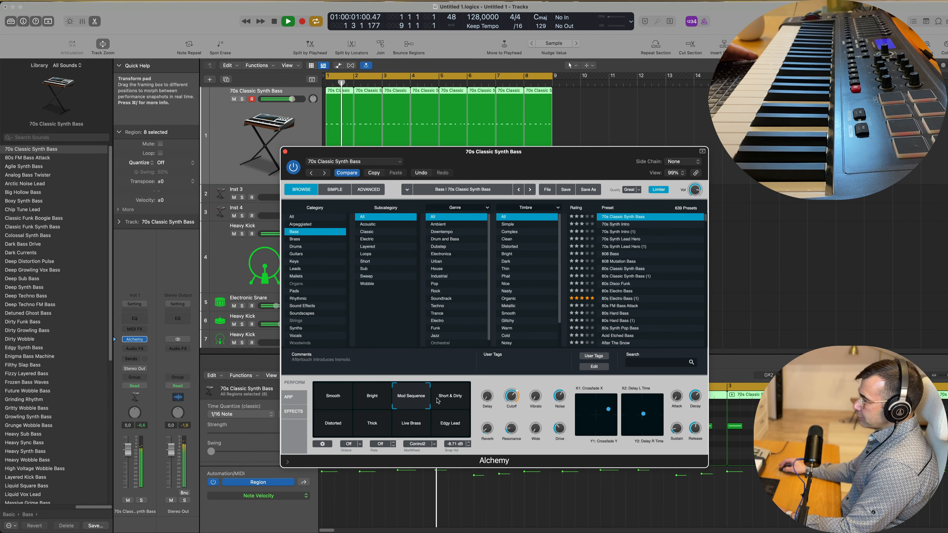
left_click(448, 400)
left_click(338, 428)
left_click(376, 429)
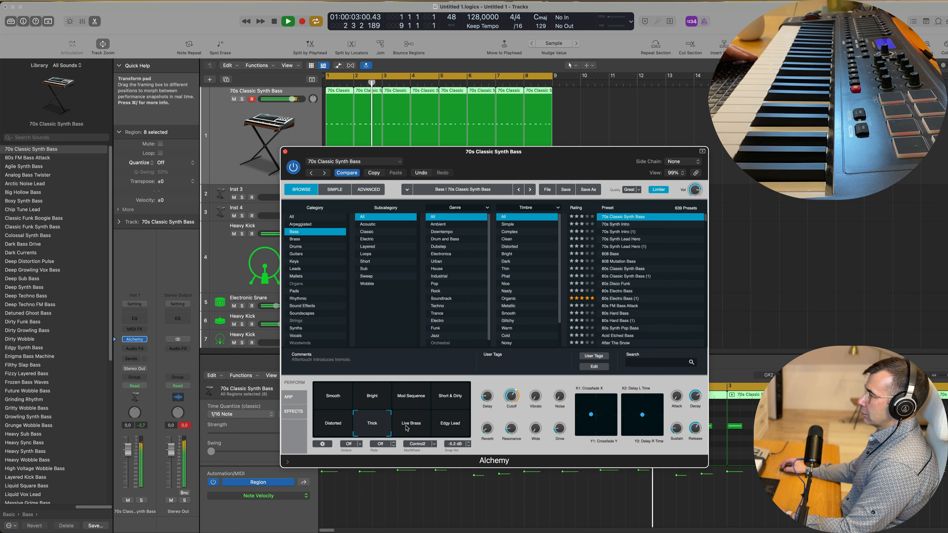
left_click(426, 429)
left_click(449, 430)
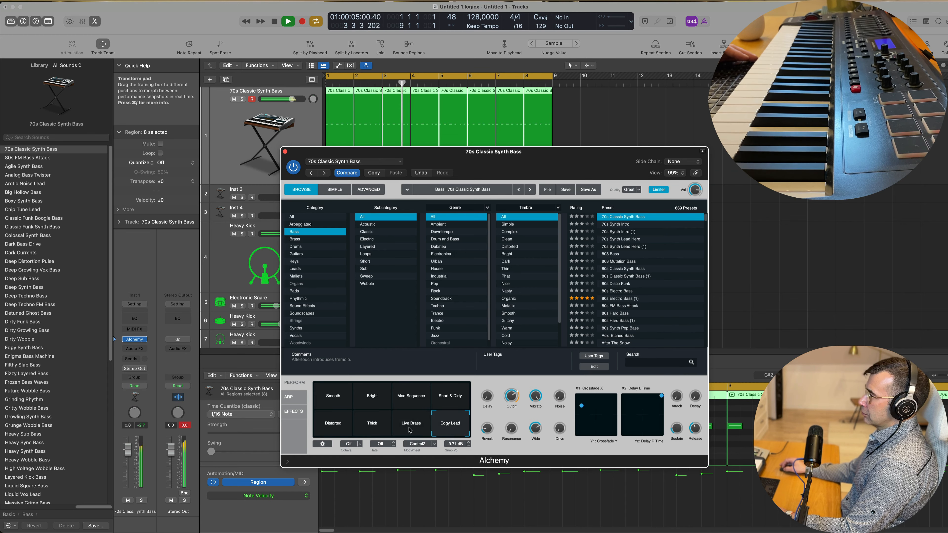
key("space")
left_click(333, 395)
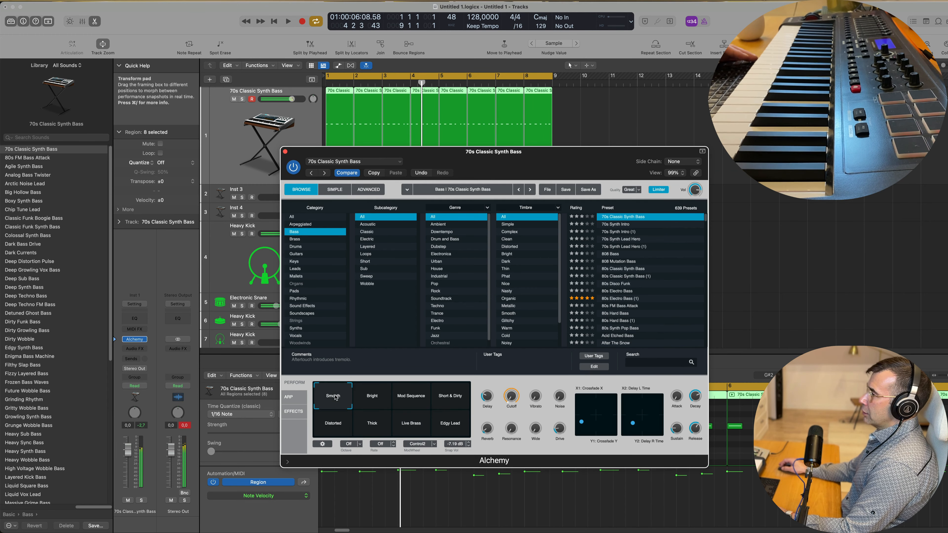
Insert a Compressor on the bass track during playback and set its side chain to Inst 2
left_click_drag(428, 156, 633, 204)
key("space")
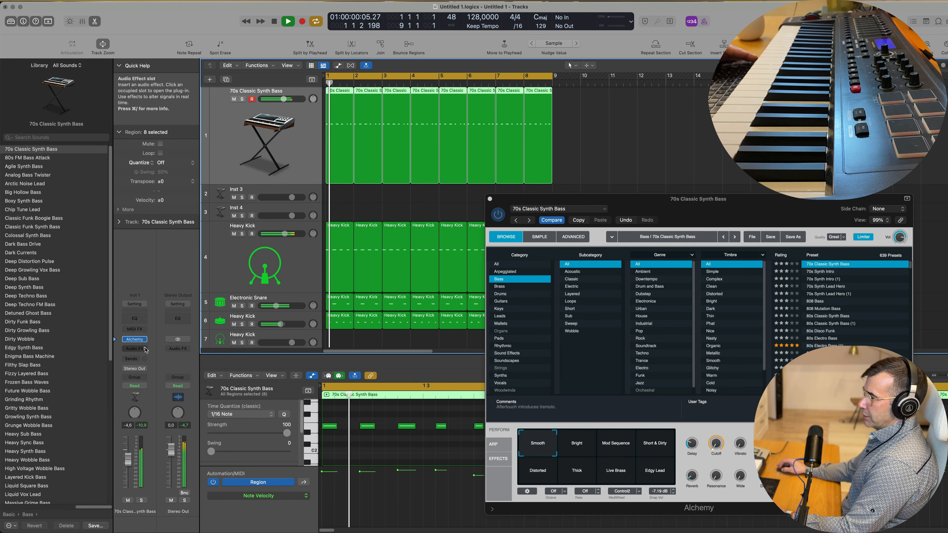
left_click(135, 349)
mouse_move(153, 386)
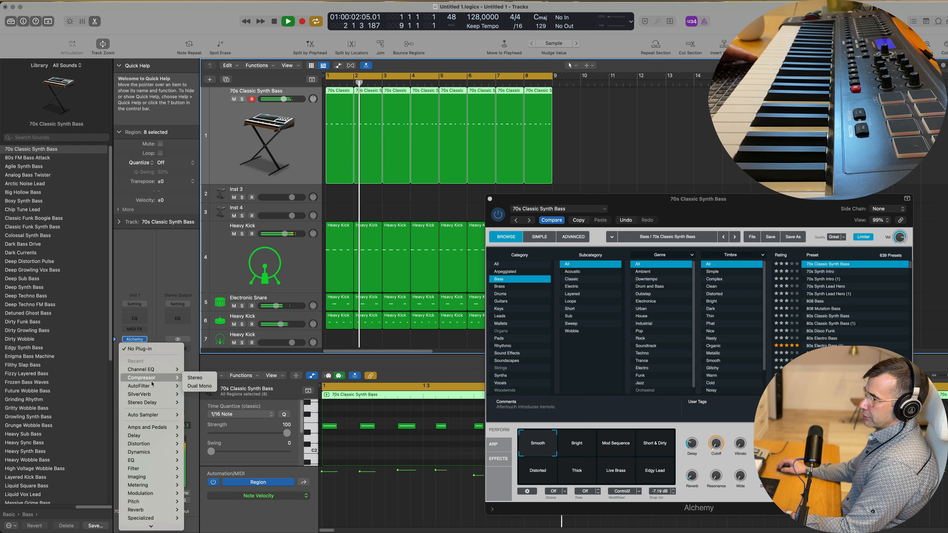
left_click(447, 149)
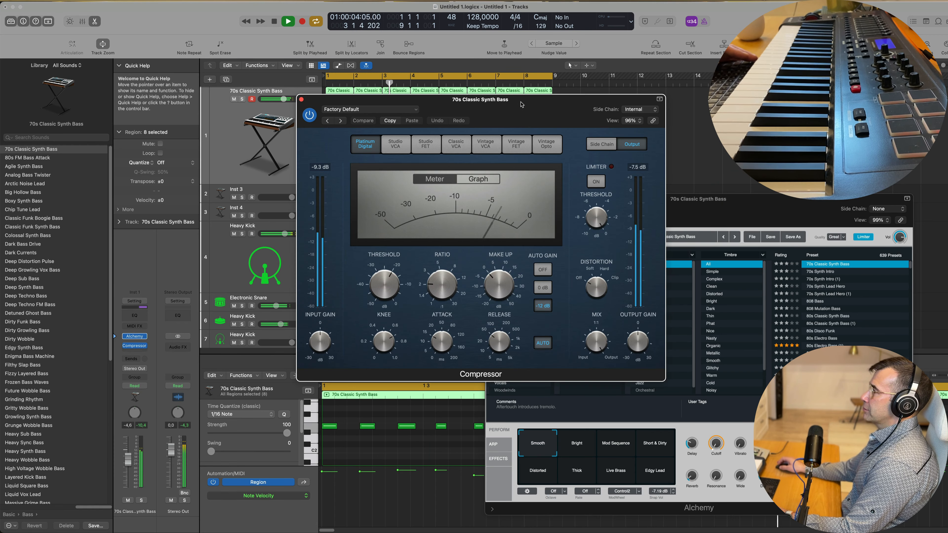
left_click(634, 110)
mouse_move(635, 126)
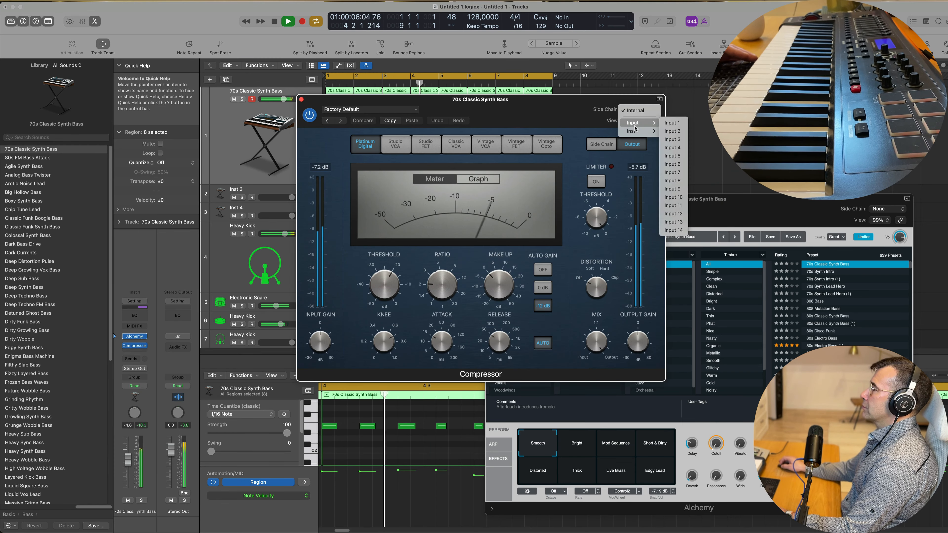
left_click(674, 132)
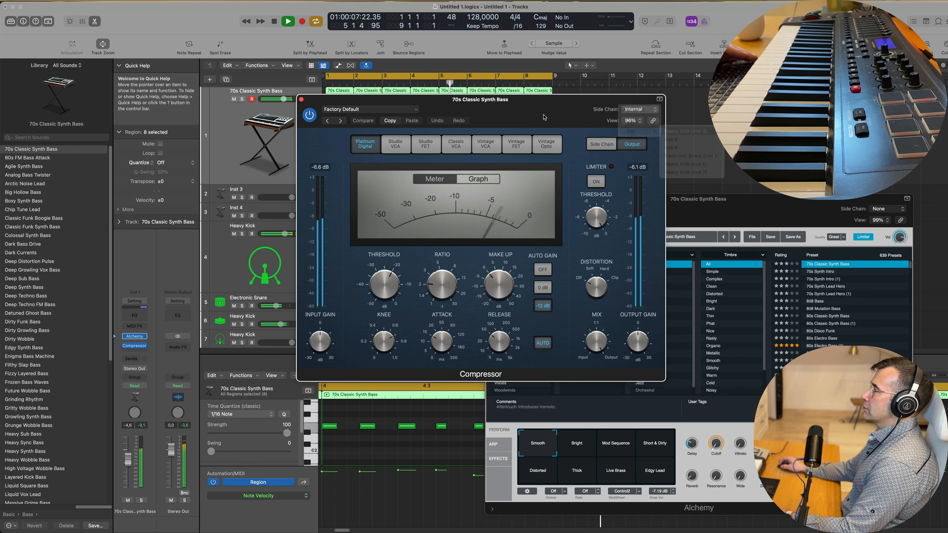
Shorten the Compressor's attack and adjust its threshold, close the plug-in and raise the bass track's volume to -3.4 dB
left_click_drag(439, 338, 438, 359)
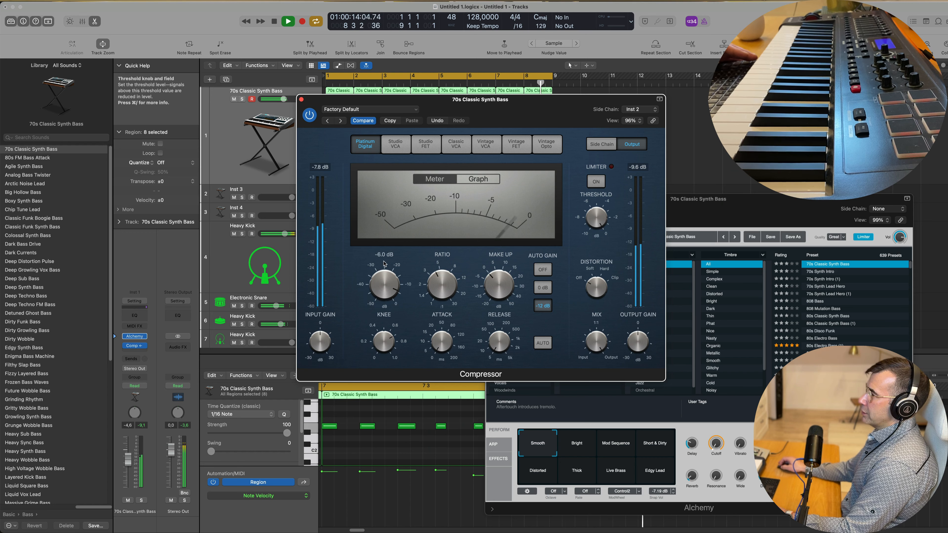
left_click_drag(393, 252, 393, 248)
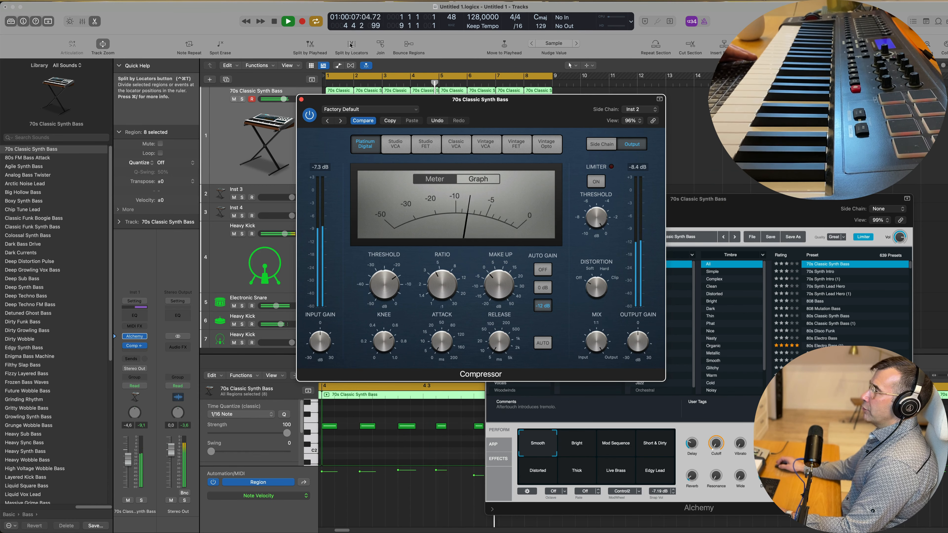
left_click(301, 100)
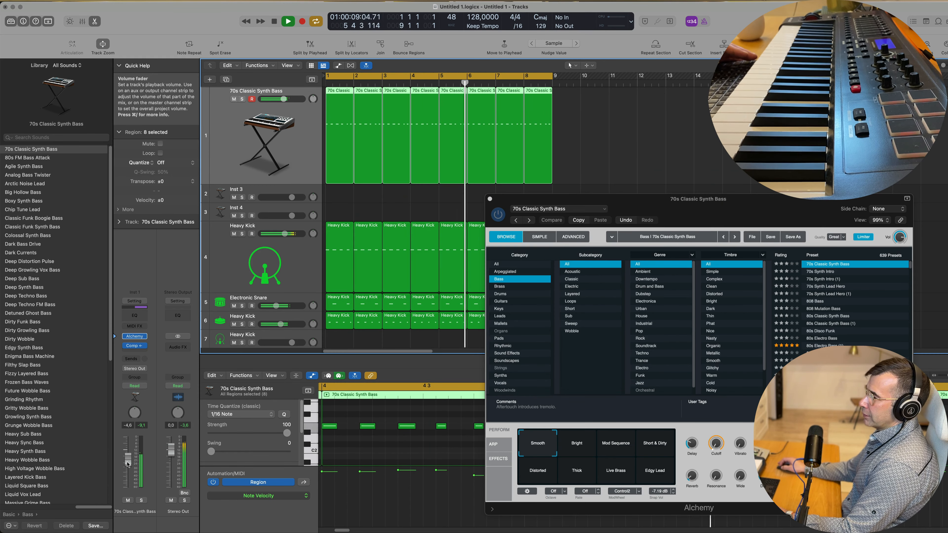
left_click_drag(128, 461, 128, 459)
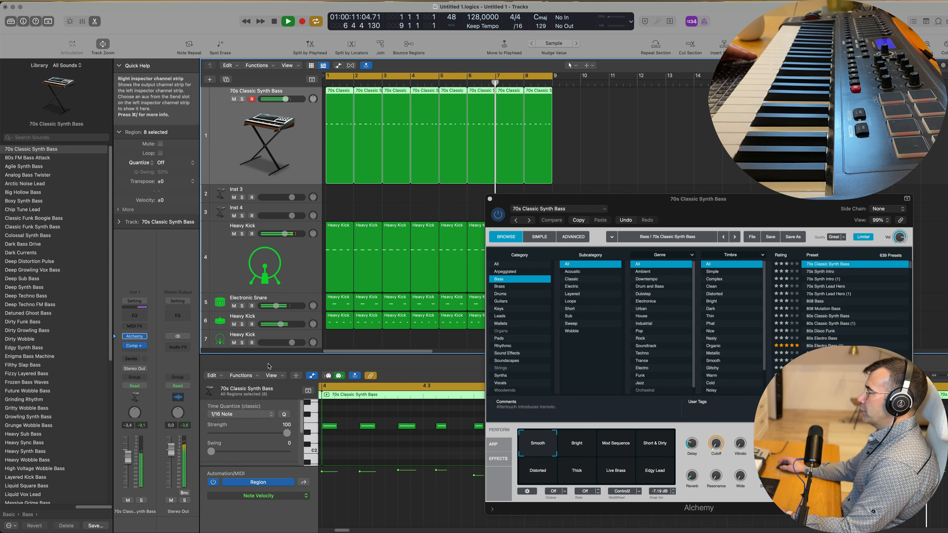
Duplicate the bass track with its settings and copy its first region to bar 1 of the new track
left_click_drag(794, 203, 816, 171)
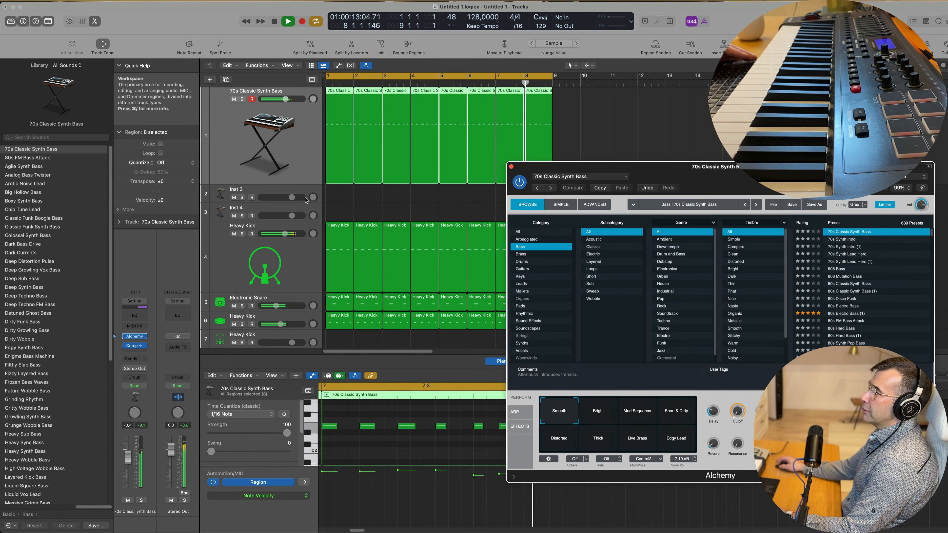
left_click(223, 120)
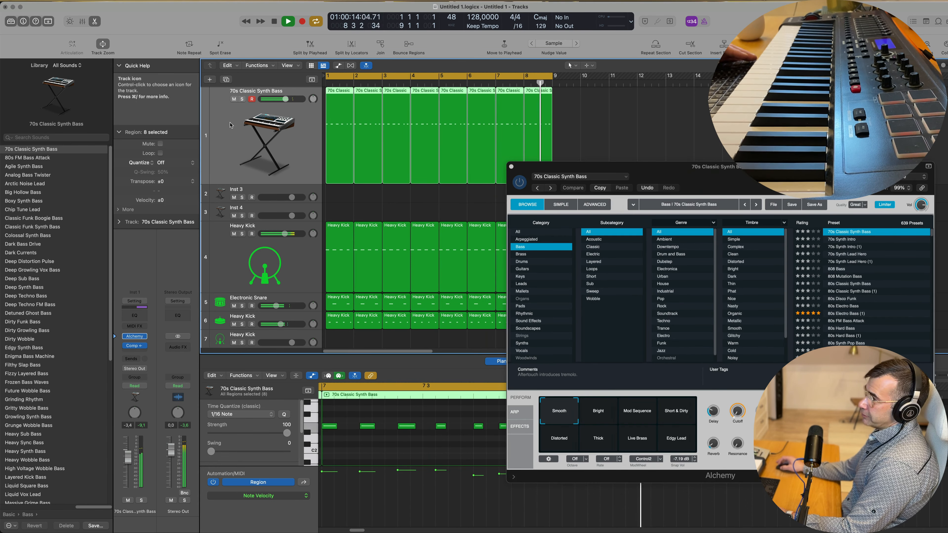
left_click(226, 79)
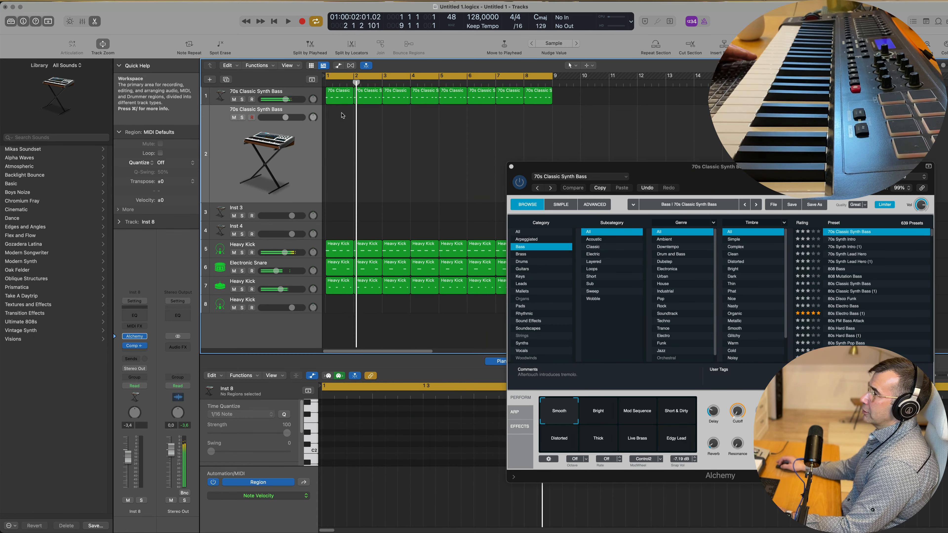
left_click_drag(340, 97, 342, 119)
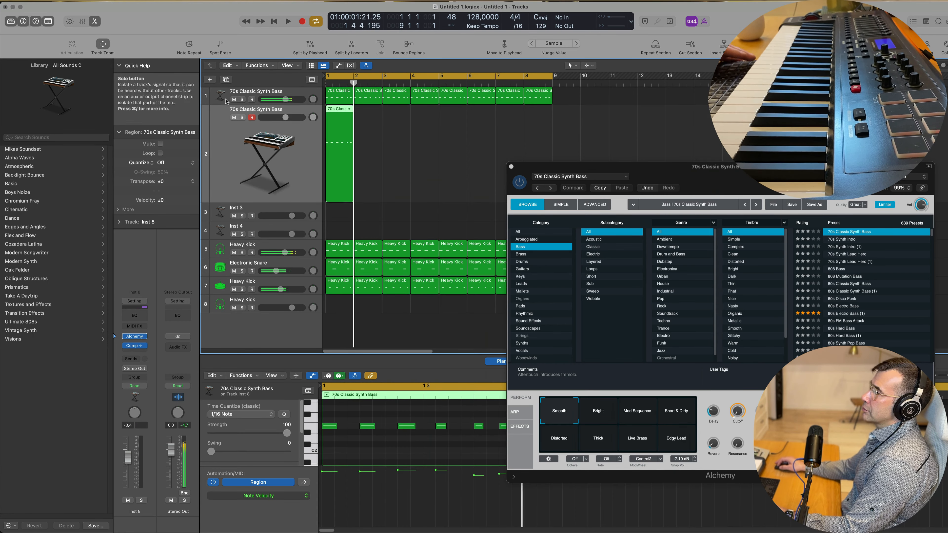
Mute the original bass track and open the duplicate track's Alchemy beside the arrangement while playing the loop
left_click(234, 99)
key("space")
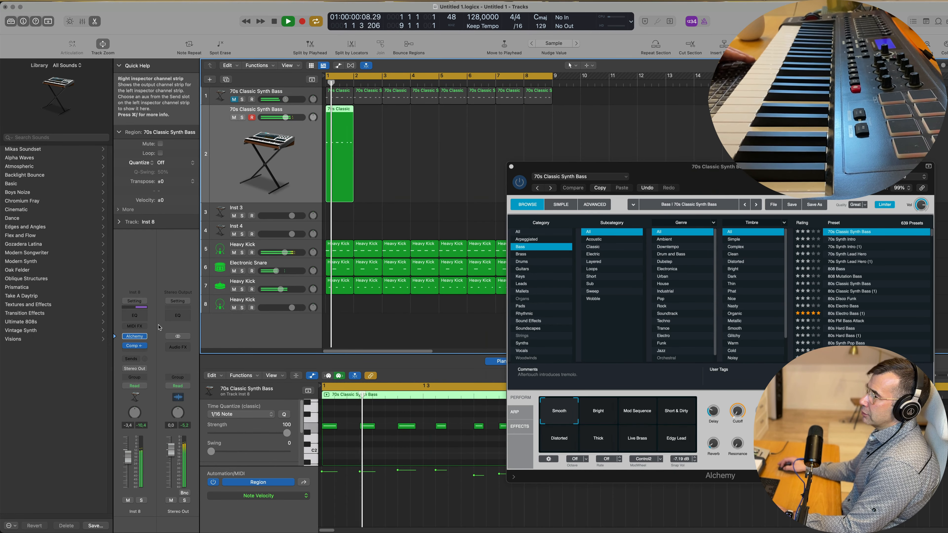
left_click(135, 336)
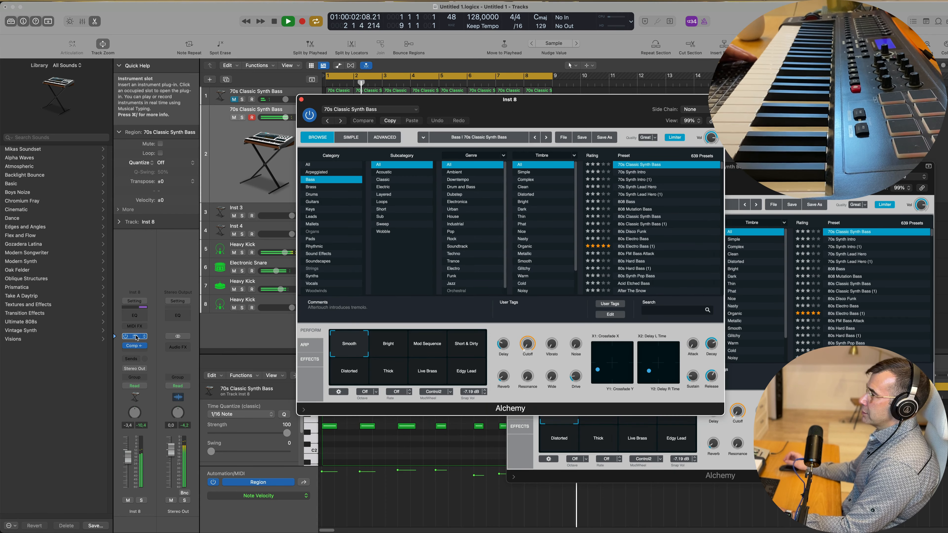
left_click_drag(575, 99, 785, 117)
key("space")
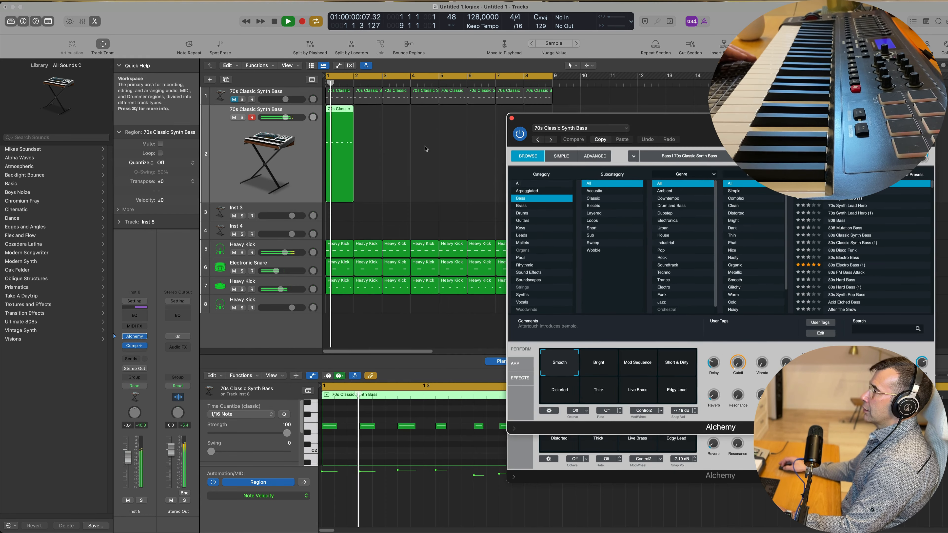
Repeat the duplicate track's bass region seven times to fill bars 2 to 8 and bring its Alchemy window fully into view
left_click(340, 163)
key("super+r")
key("super+r")
key("super+r")
key("super+r")
key("super+r")
key("super+r")
key("super+r")
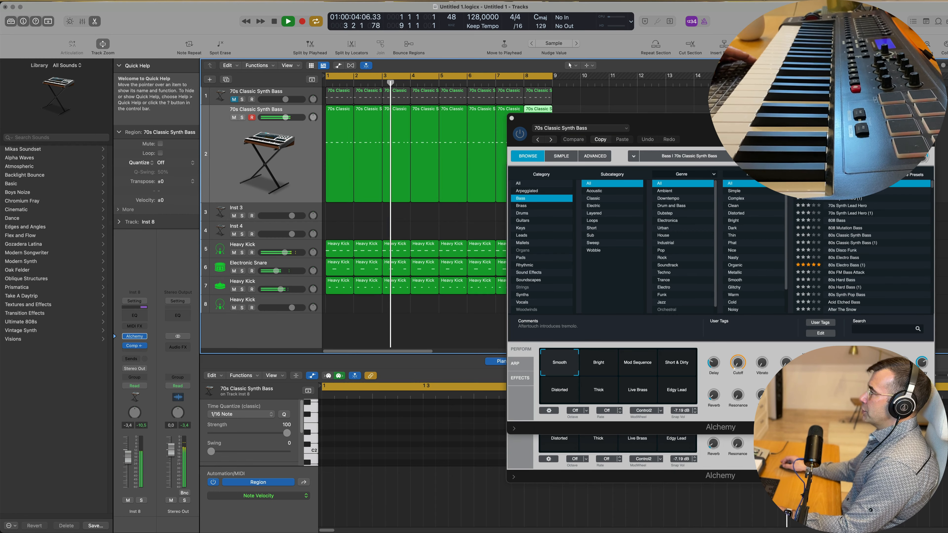
left_click_drag(775, 126, 587, 138)
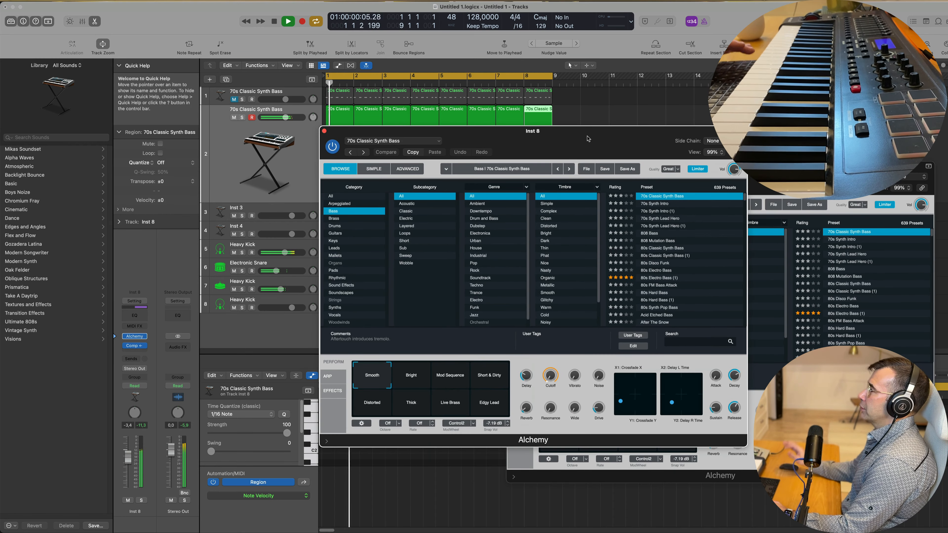
Filter the duplicate track's Alchemy bass presets by the Warm timbre and load the Analogue Happiness preset
scroll(698, 233, "down", 2)
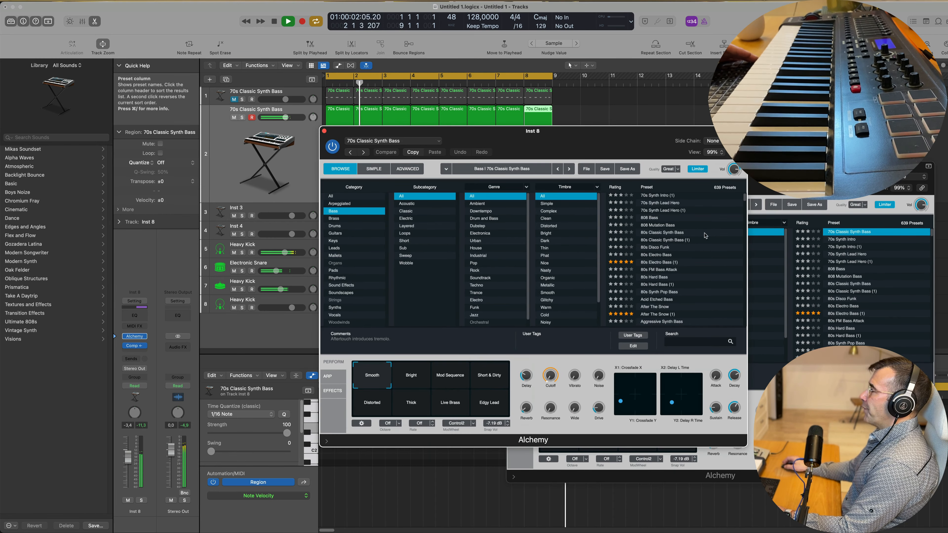
scroll(704, 235, "up", 3)
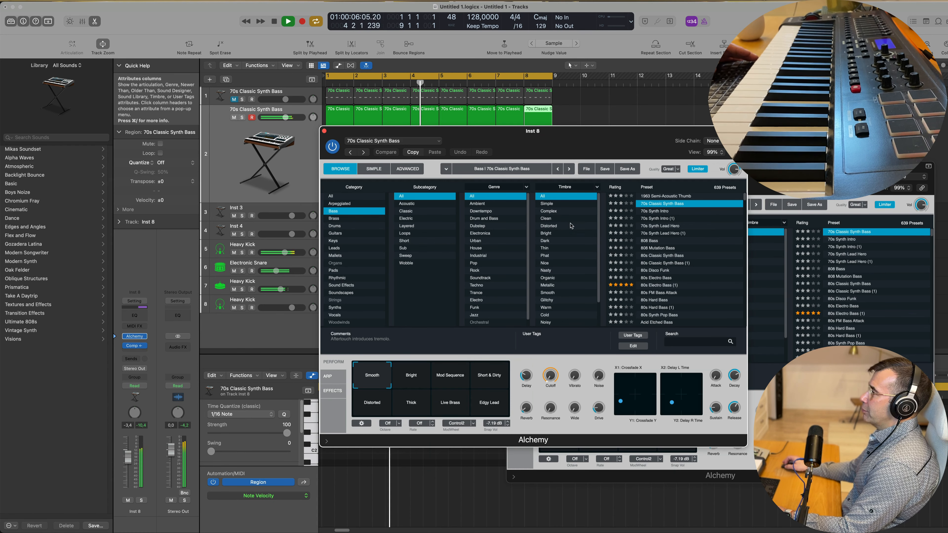
scroll(570, 226, "down", 4)
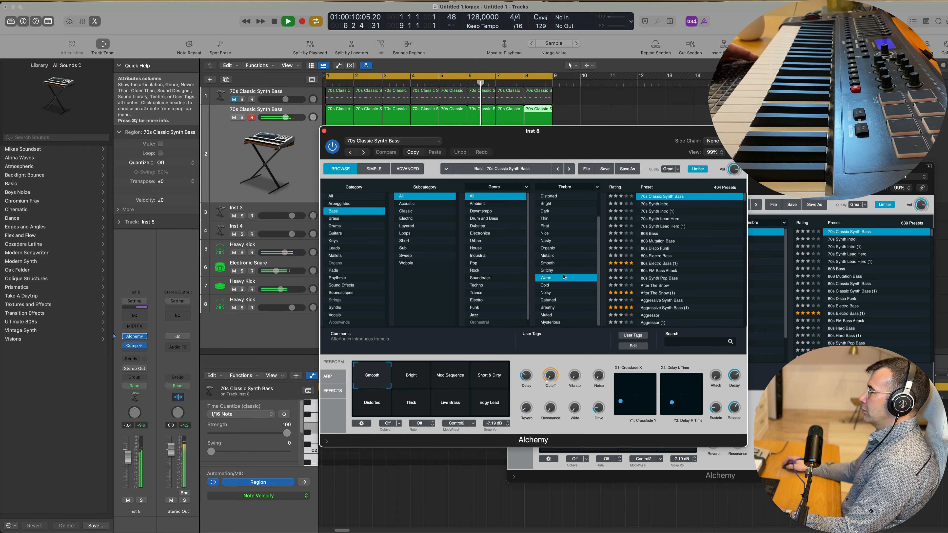
scroll(708, 261, "down", 10)
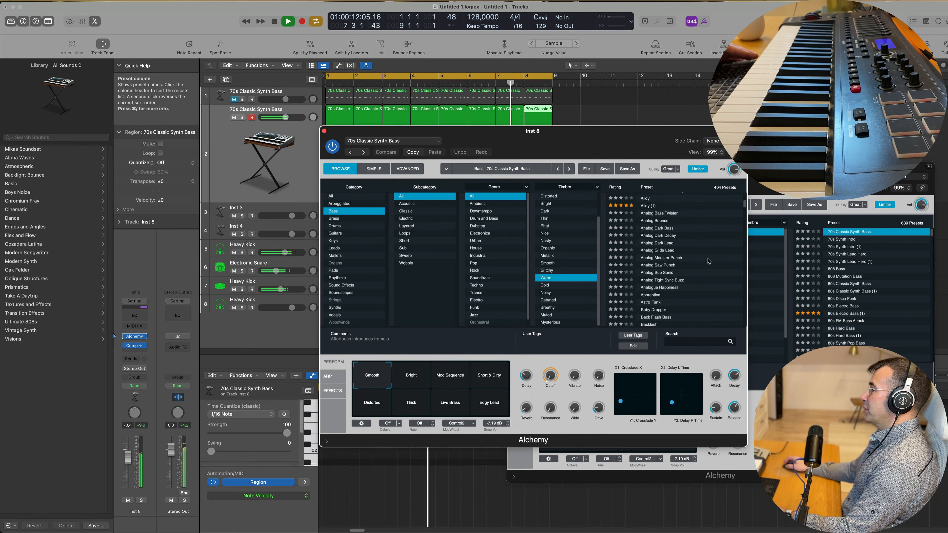
scroll(668, 241, "down", 5)
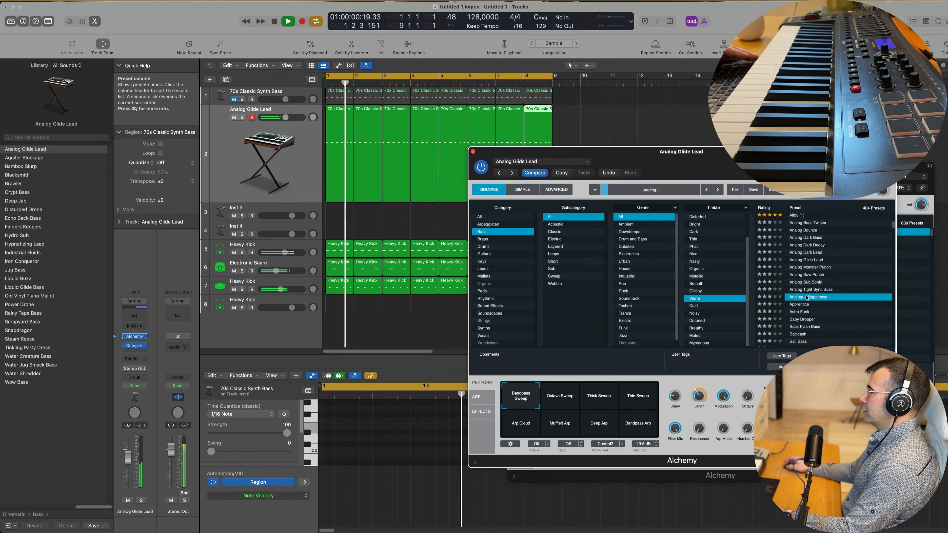
left_click(803, 297)
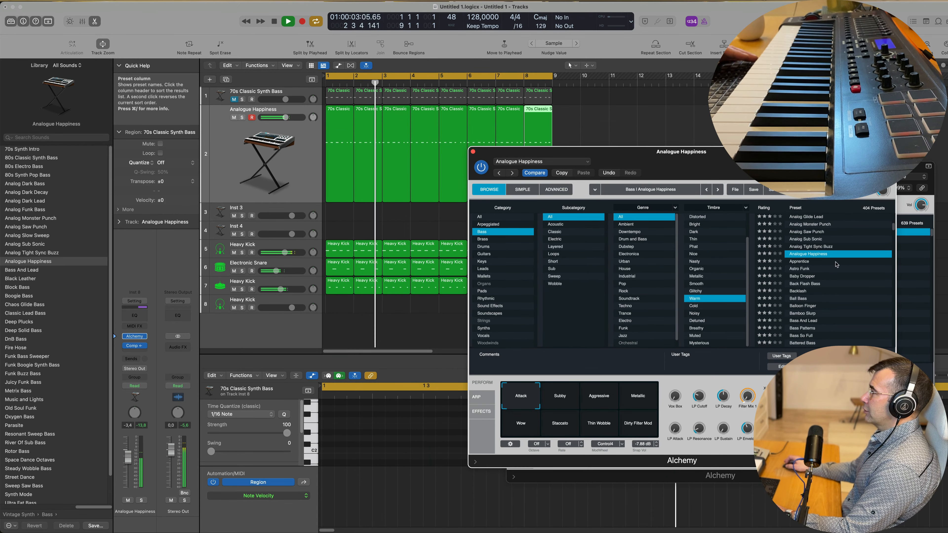
Audition Analogue Happiness's snapshots from Subby to Dirty Filter Mod, return to Subby and set the duplicate track's volume to -0.8 dB
left_click(566, 402)
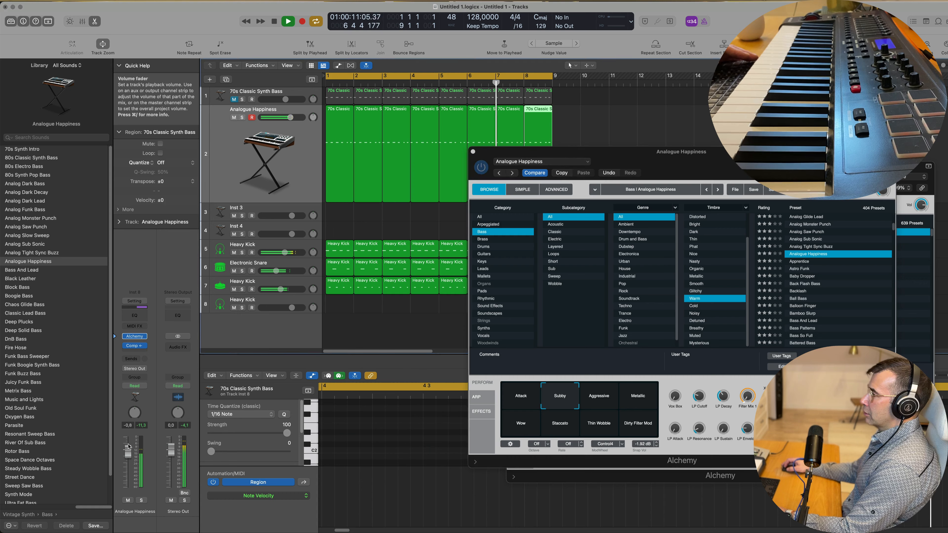
left_click(598, 402)
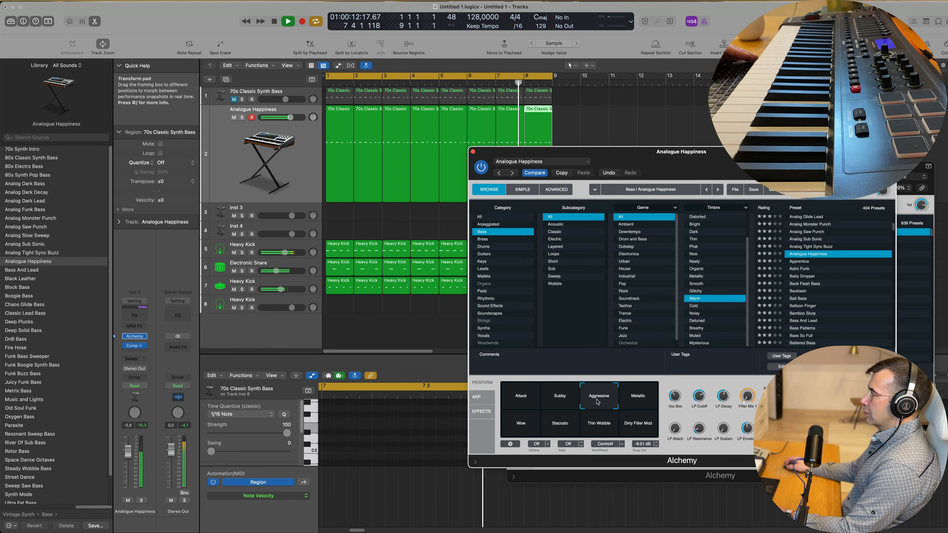
left_click(637, 399)
left_click(518, 426)
left_click(560, 398)
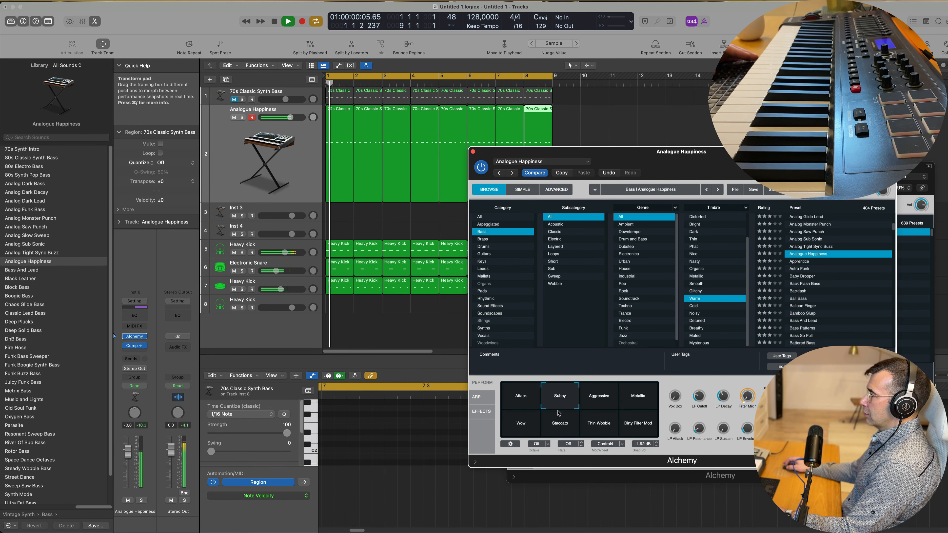
left_click(560, 425)
left_click(598, 426)
left_click(638, 424)
left_click(557, 399)
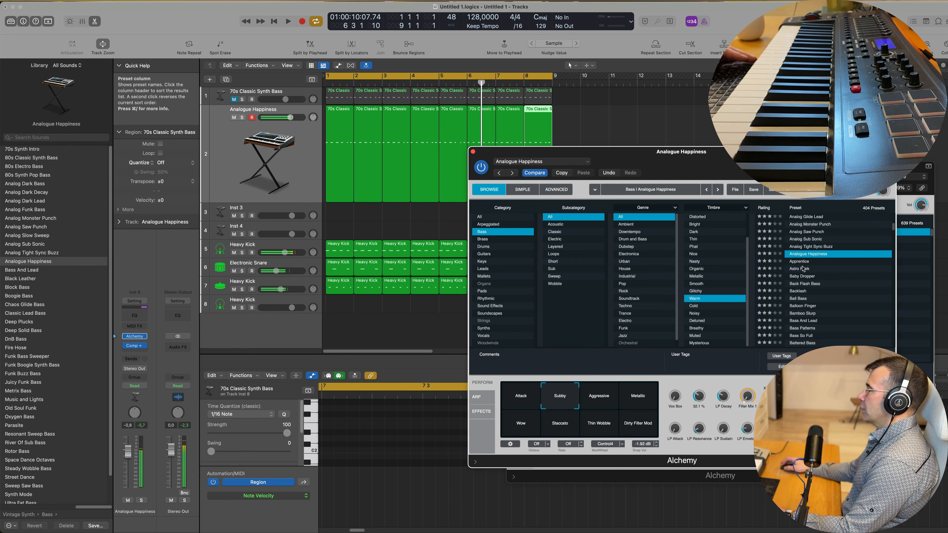
Audition the Apprentice, Baby Dropper and Balloon Finger presets on the duplicate bass track
left_click(790, 262)
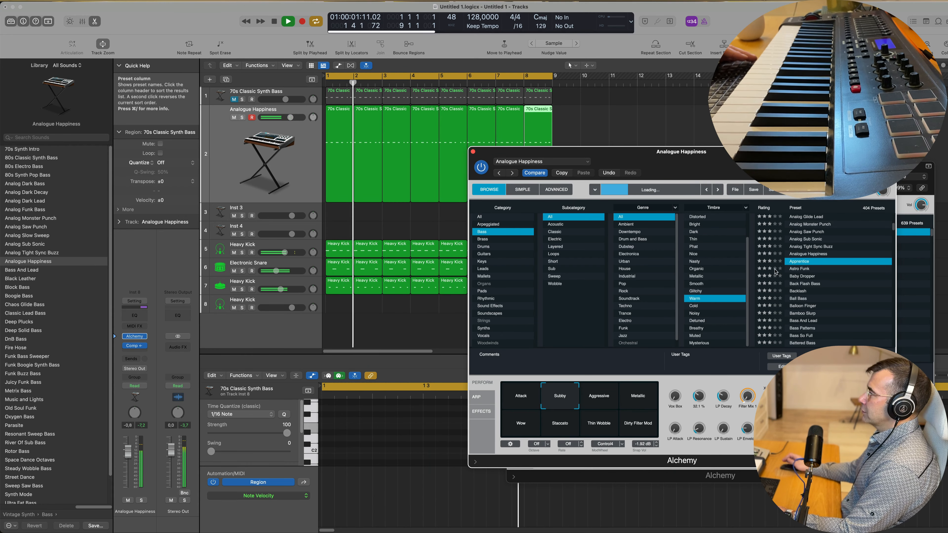
left_click_drag(771, 153, 756, 125)
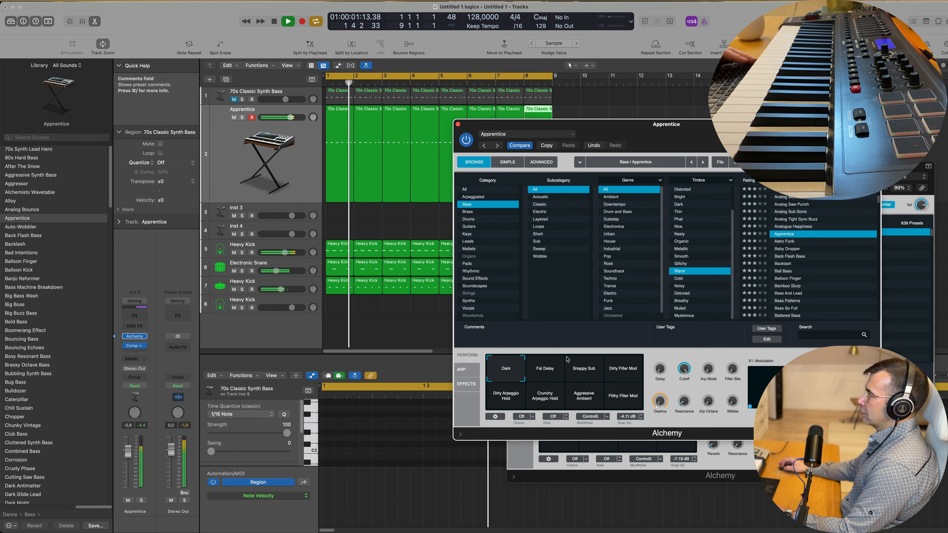
left_click(784, 249)
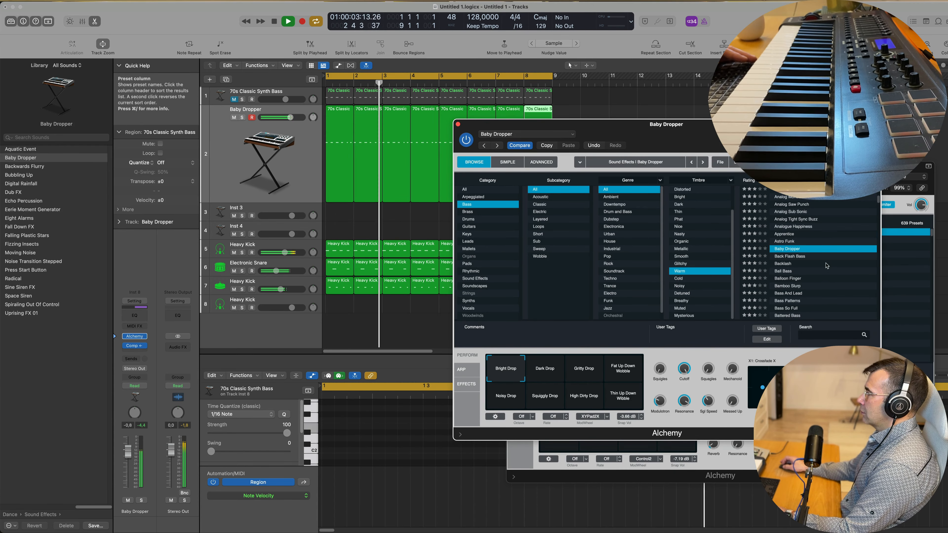
scroll(784, 257, "down", 2)
left_click(793, 261)
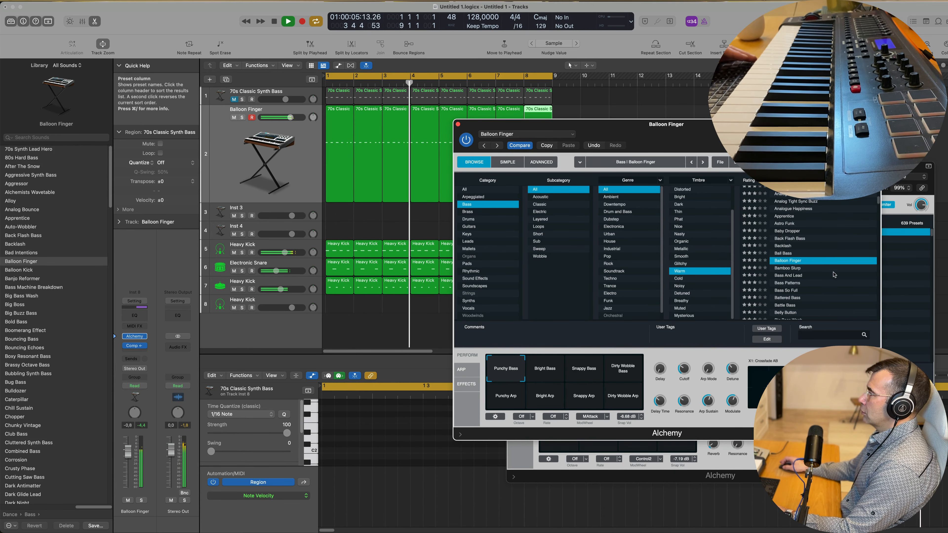
Audition Balloon Finger's Snappy Bass, Bright Bass, Dirty Wobble Bass and Dirty Wobble Arp snapshots
left_click(567, 368)
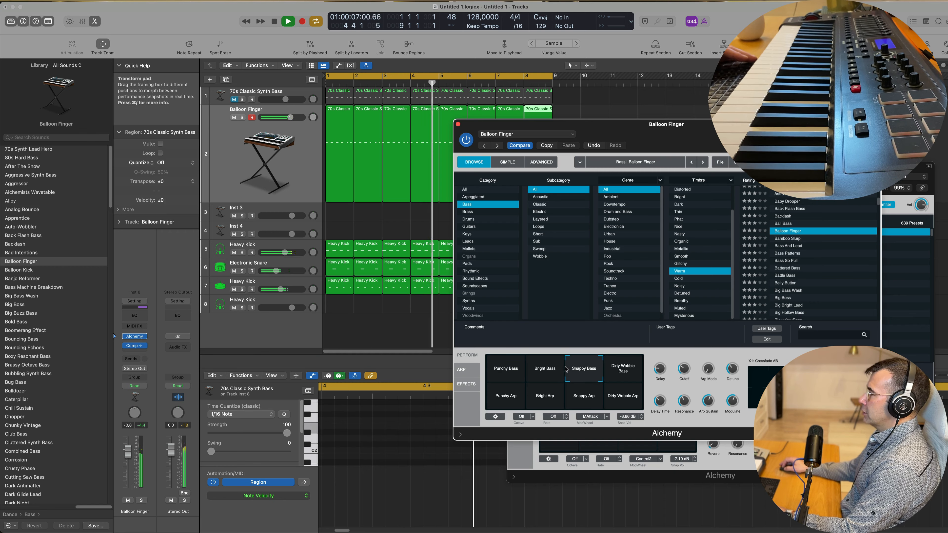
left_click(551, 375)
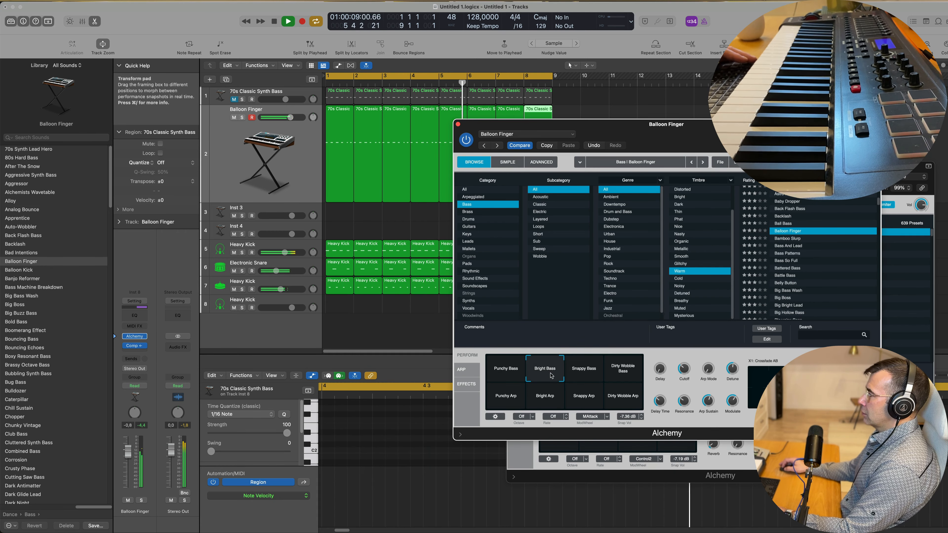
left_click(622, 372)
left_click(621, 397)
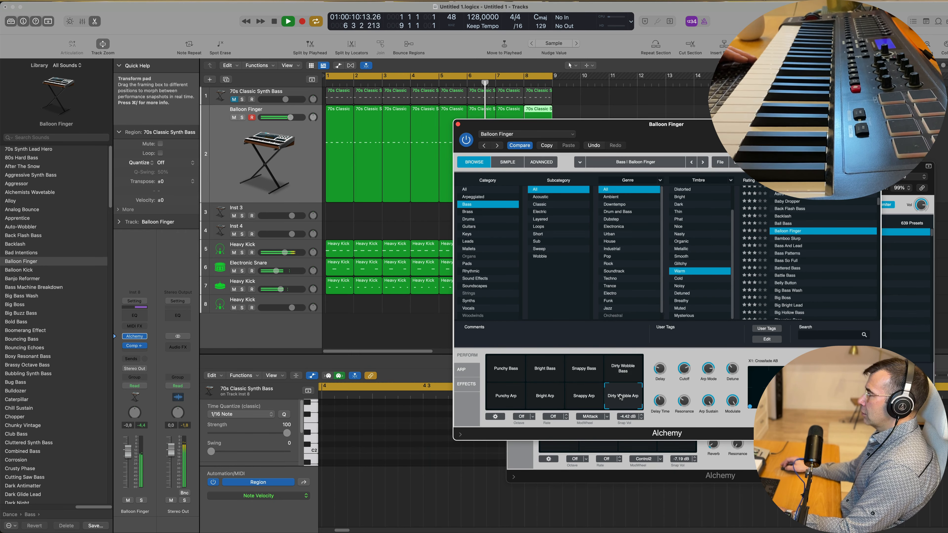
Audition the Bass So Full, Belly Button, Big Boss and Bouncing Echoes presets over the looped beat
left_click(788, 261)
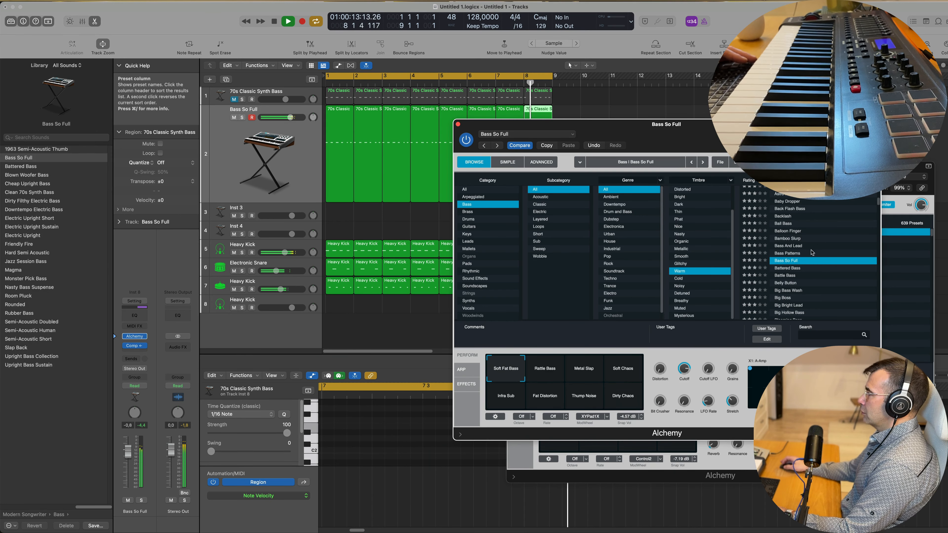
left_click_drag(800, 126, 748, 147)
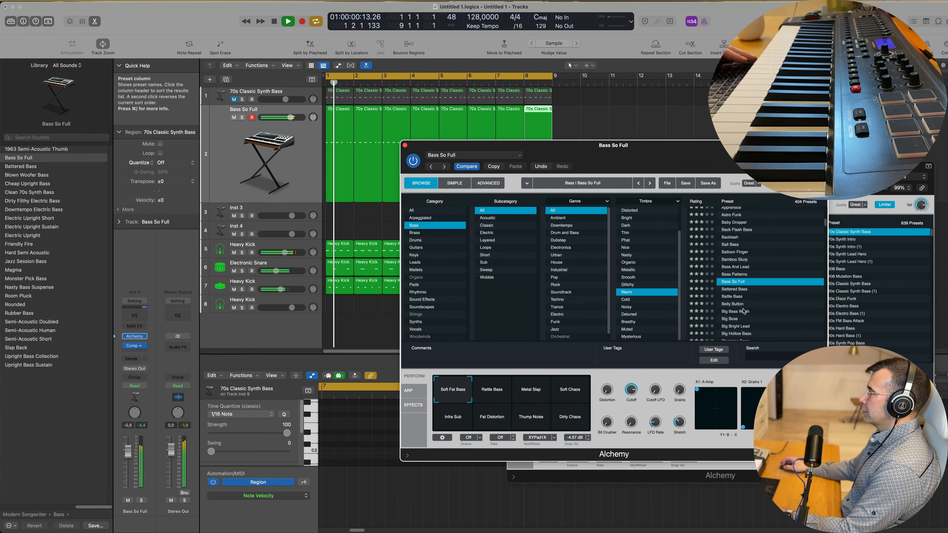
left_click(736, 304)
scroll(739, 298, "down", 4)
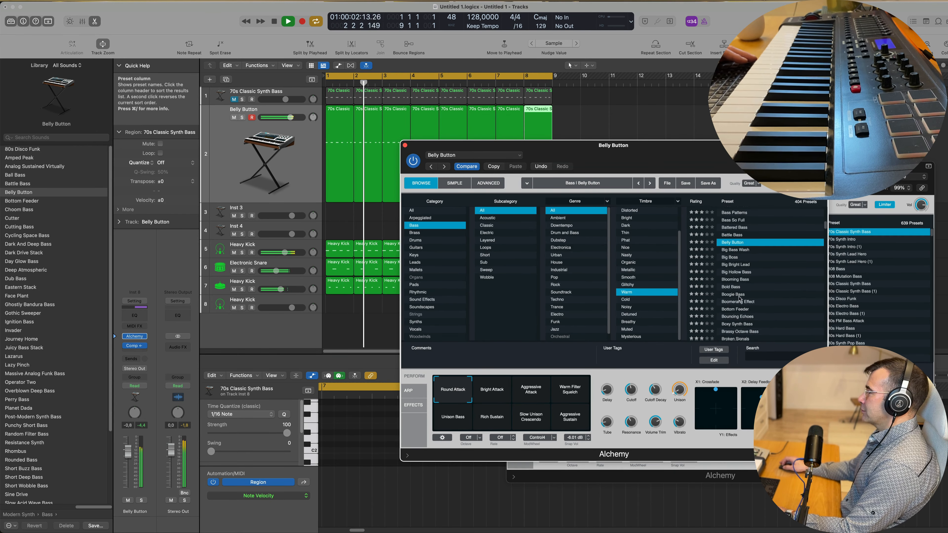
left_click(728, 257)
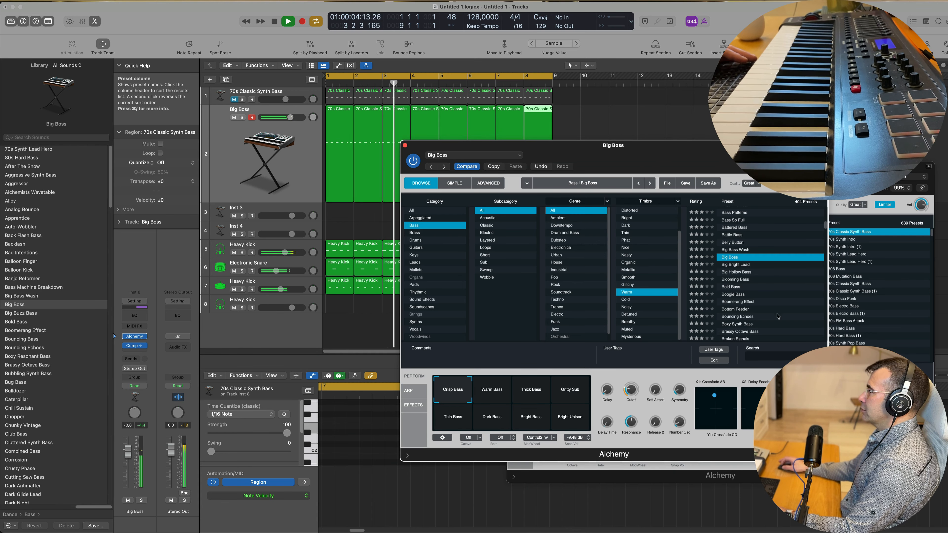
scroll(740, 299, "down", 2)
left_click(740, 297)
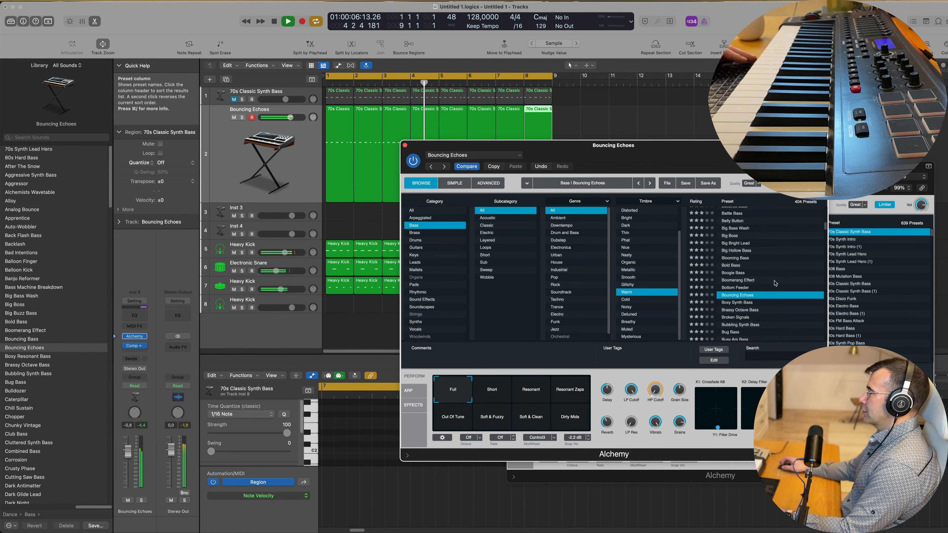
Audition the Brassy Octave Bass, Bug Bass and Caterpillar presets over the looped beat
scroll(775, 283, "down", 2)
left_click(751, 291)
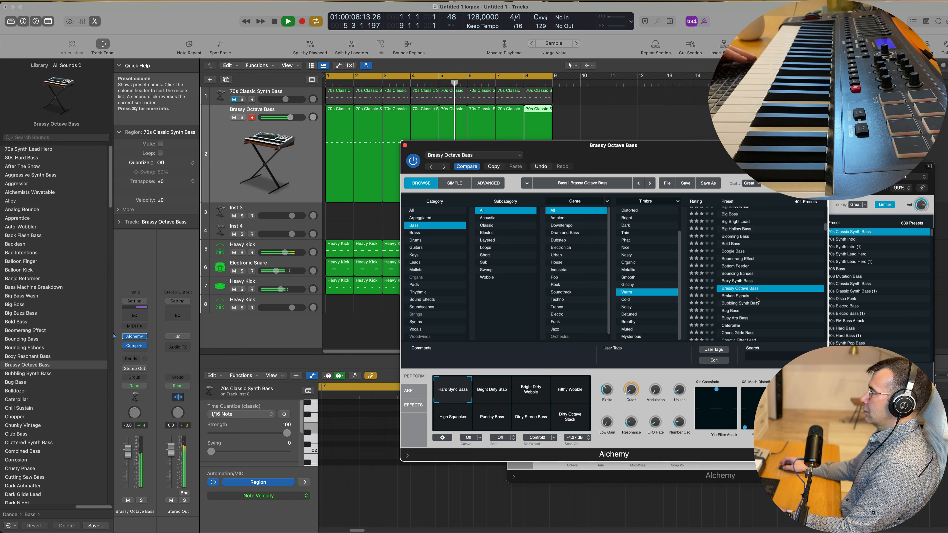
scroll(742, 297, "down", 2)
left_click(740, 295)
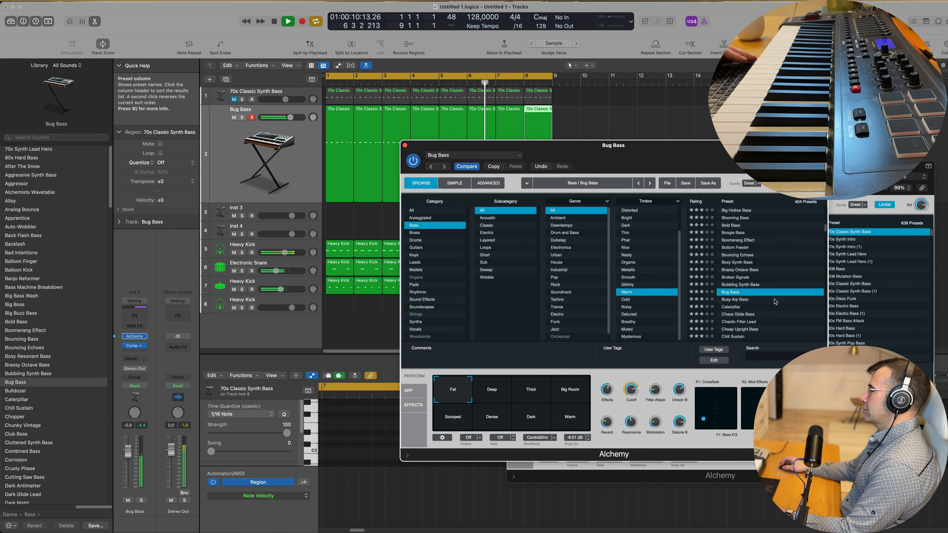
scroll(754, 294, "down", 2)
left_click(731, 287)
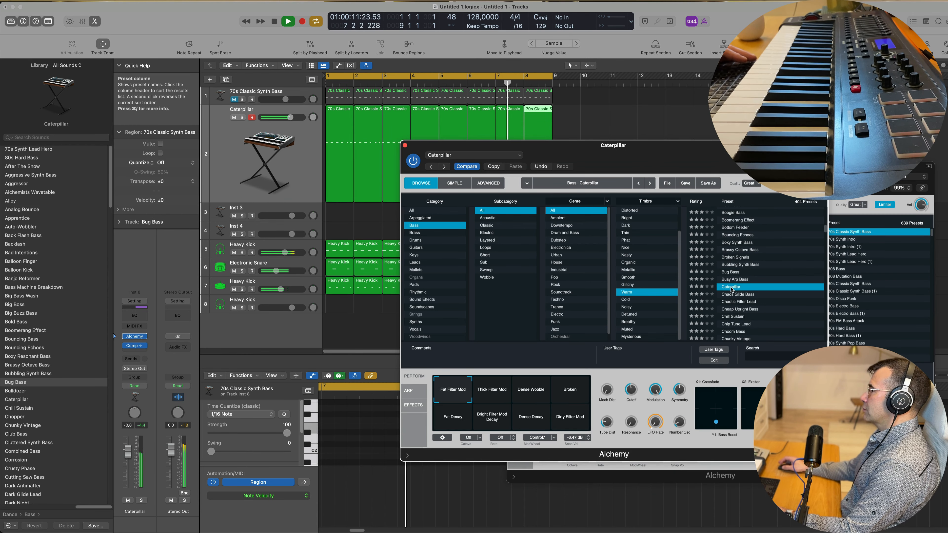
Audition Chaotic Filter Lead with its Stuttering snapshot, followed by the Cheap Upright Bass, Classic Acid Patterns and Club Bass (1) presets
left_click(737, 302)
scroll(763, 309, "down", 3)
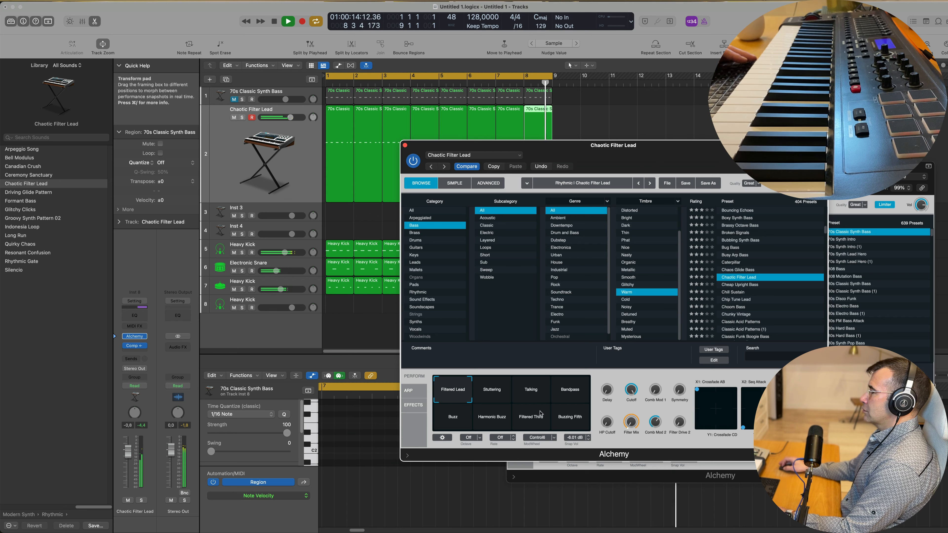
left_click(500, 398)
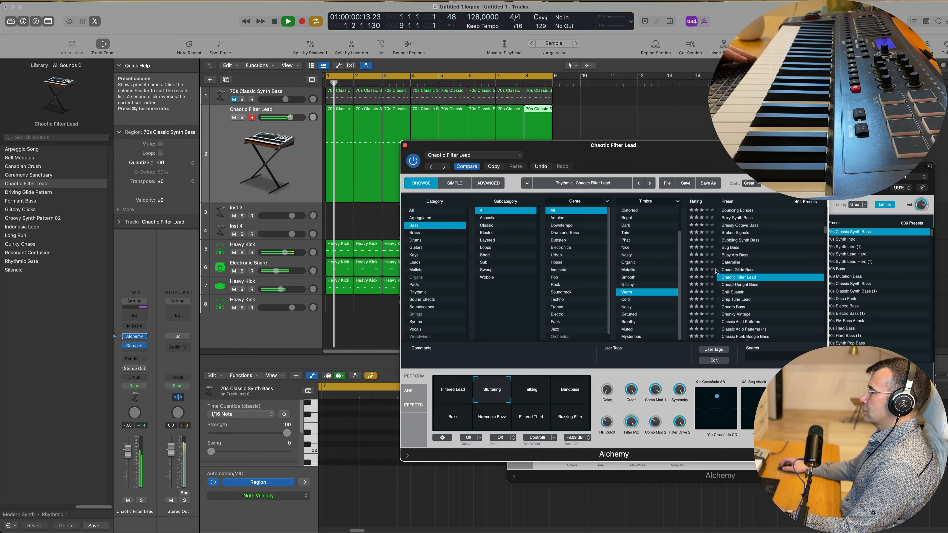
left_click(743, 285)
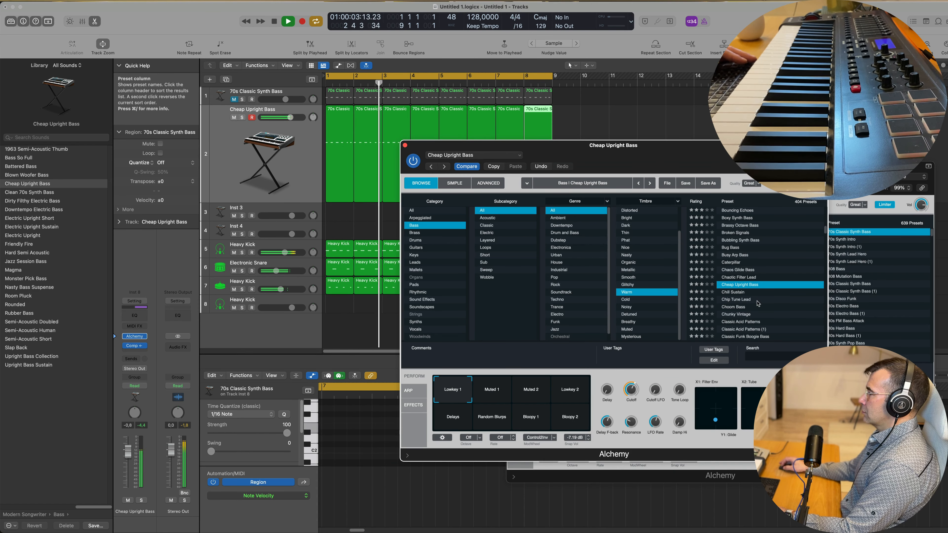
left_click(769, 322)
scroll(784, 297, "down", 5)
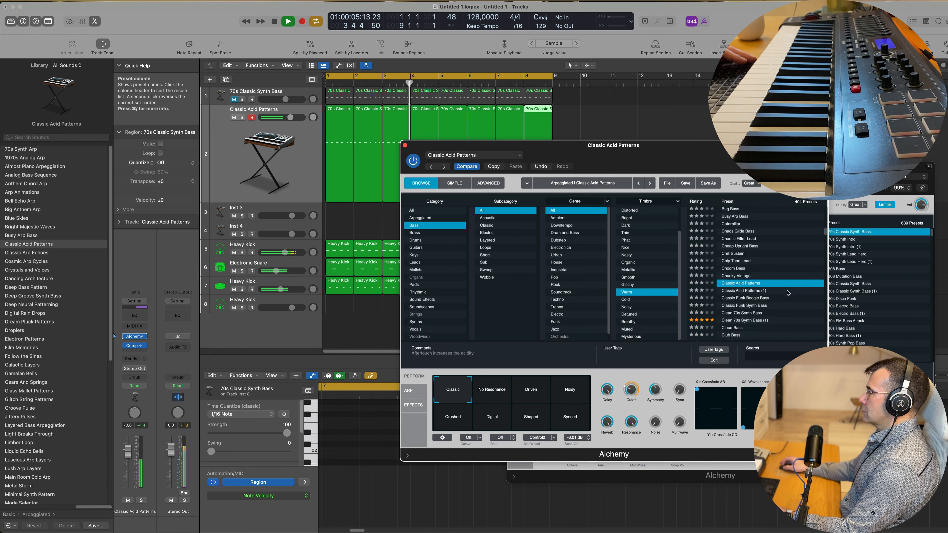
scroll(787, 293, "down", 10)
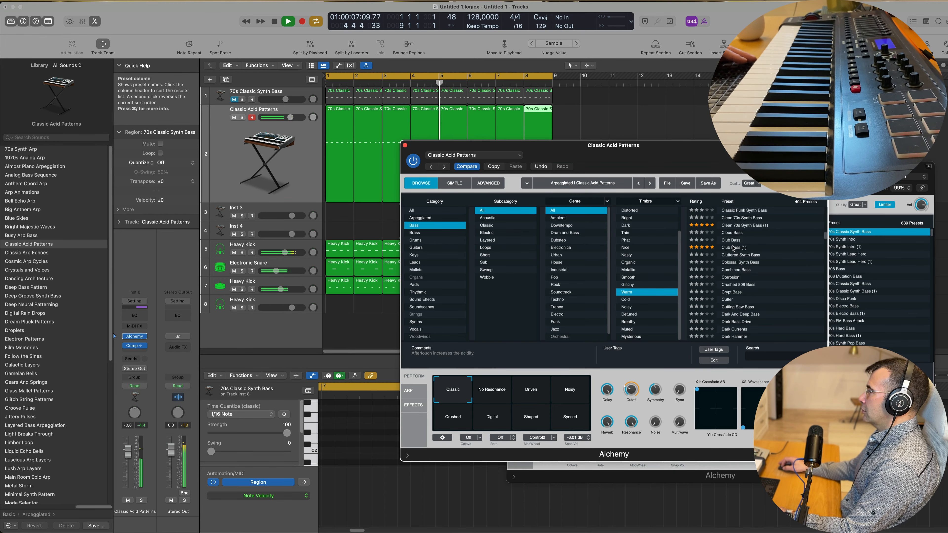
left_click(733, 248)
scroll(772, 272, "down", 2)
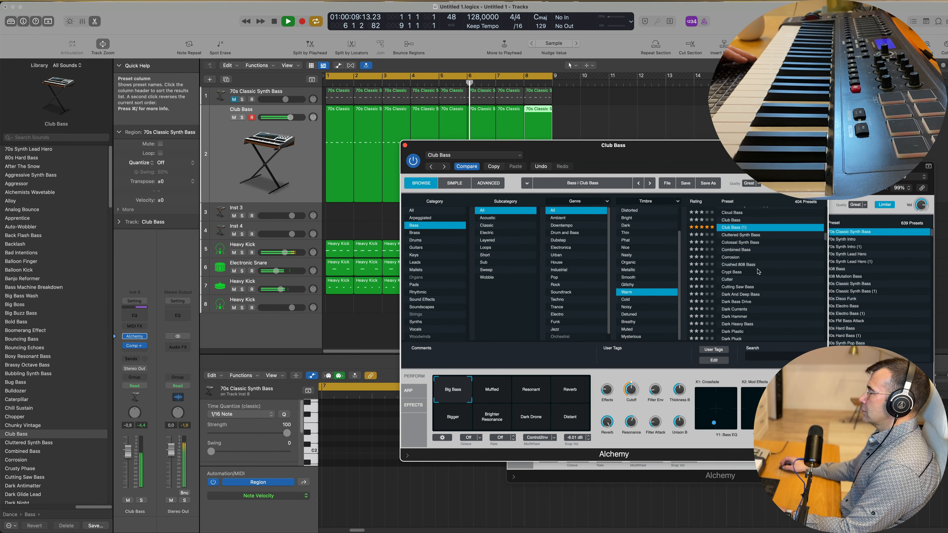
Load the Crushed 808 Bass preset, try its Distort snapshot, choose Low Ride and solo the track
left_click(746, 265)
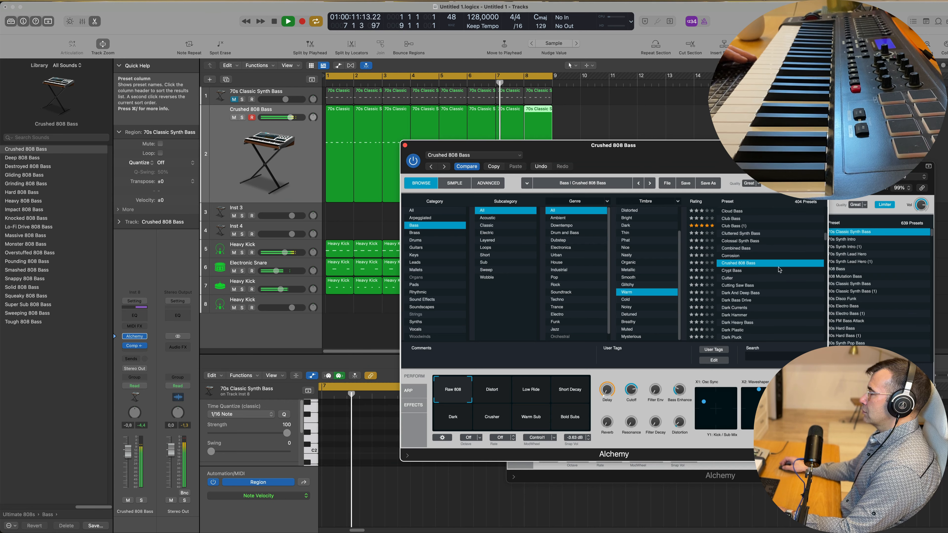
left_click_drag(642, 155, 687, 130)
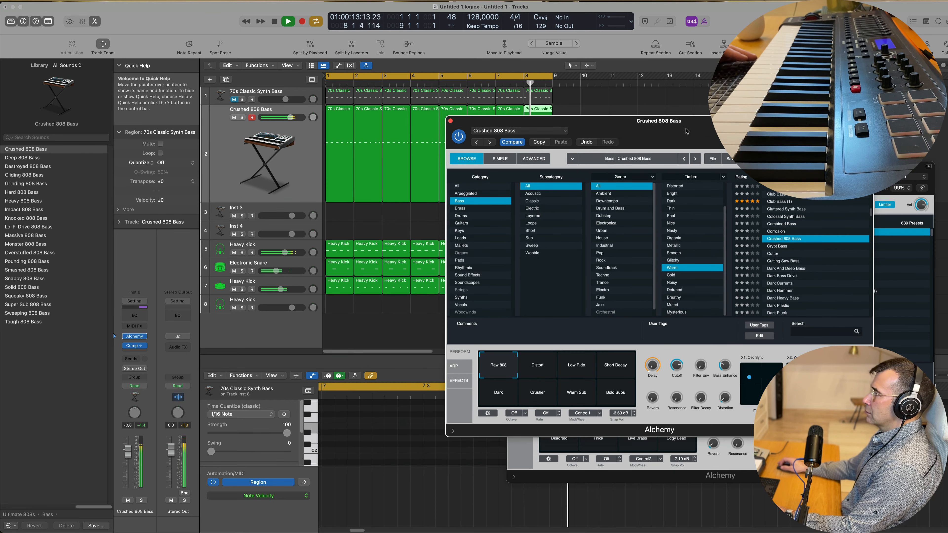
left_click(545, 370)
left_click(580, 369)
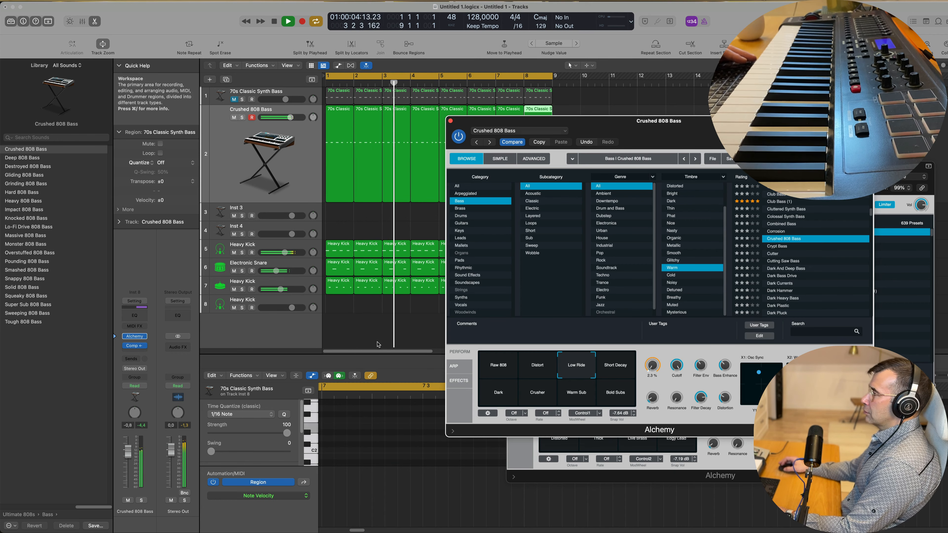
left_click(242, 117)
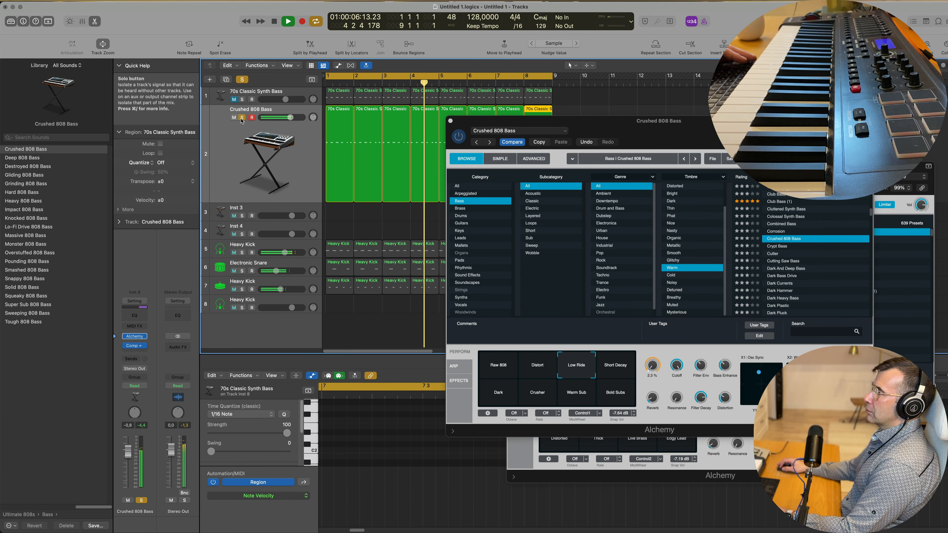
Unsolo Crushed 808 Bass and compare its Short Decay, Dark, Crusher and Bold Subs snapshots over the beat, settling on Warm Sub
left_click(242, 117)
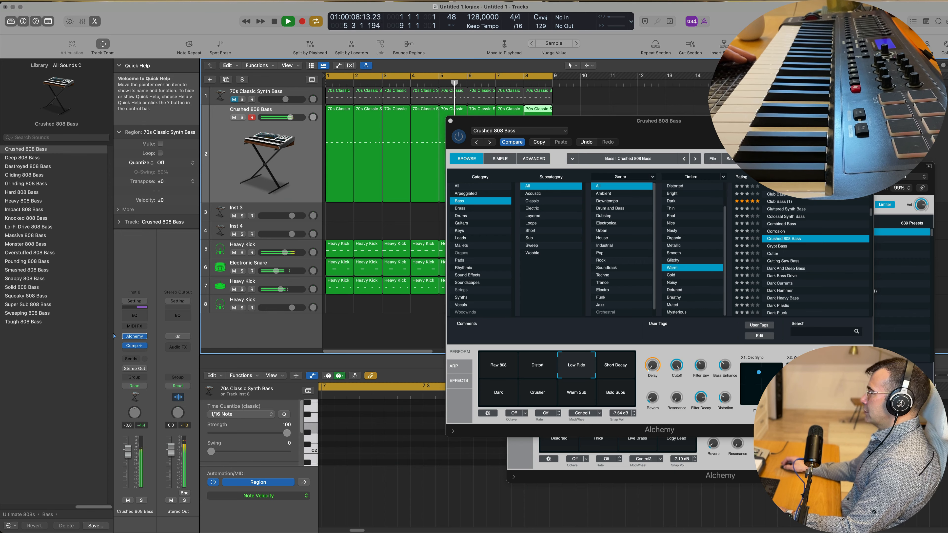
left_click(617, 370)
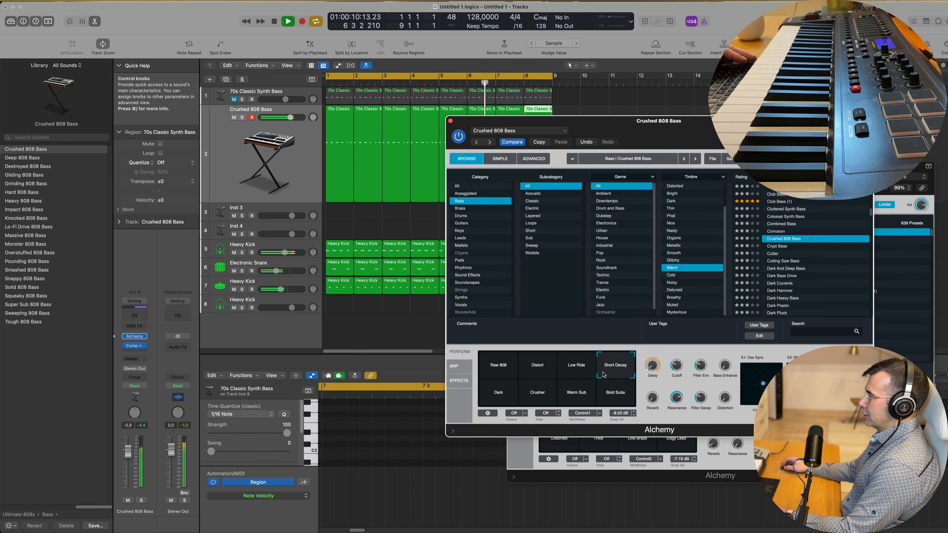
left_click(499, 397)
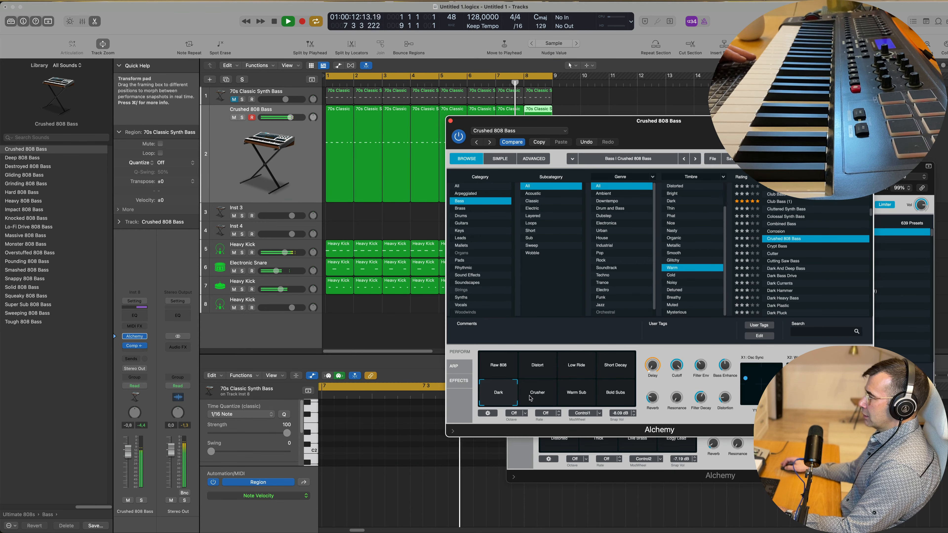
left_click(534, 398)
left_click(499, 398)
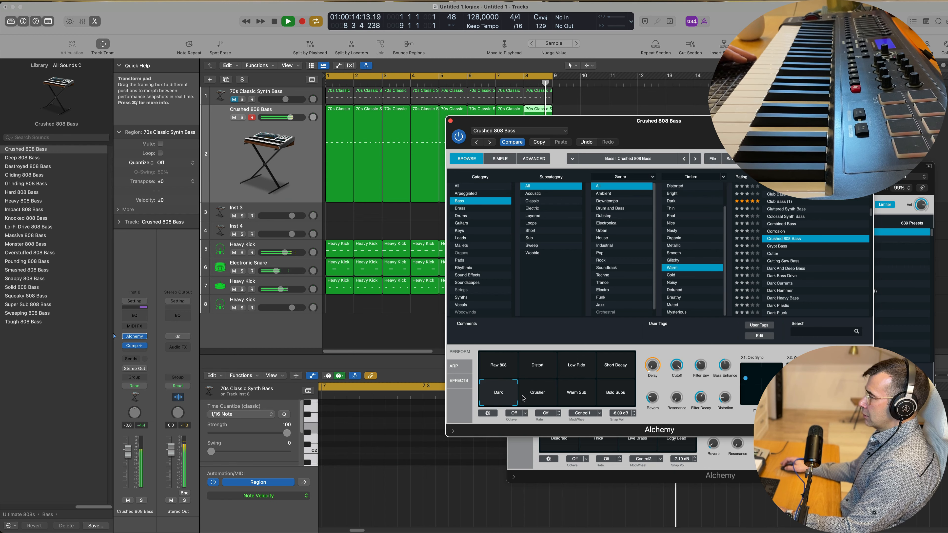
left_click(576, 397)
left_click(613, 397)
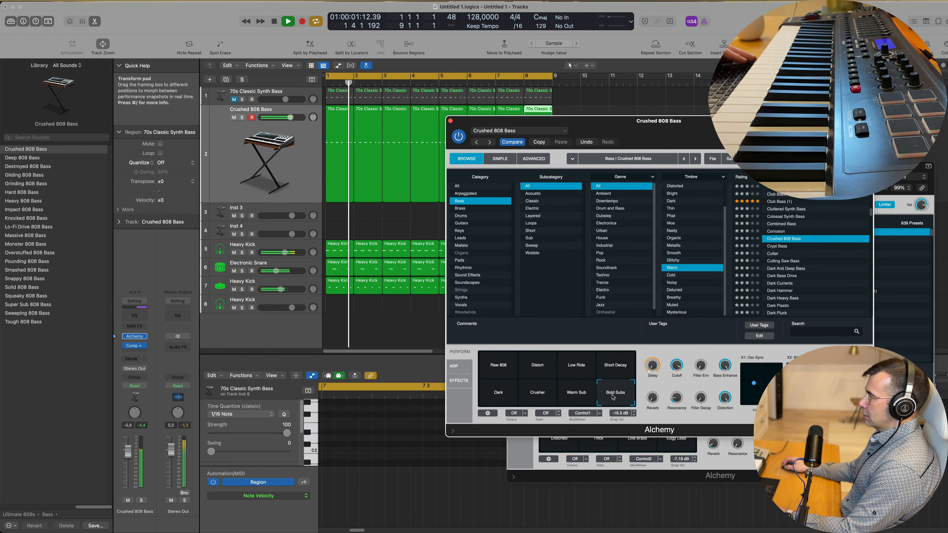
left_click(578, 398)
left_click(540, 399)
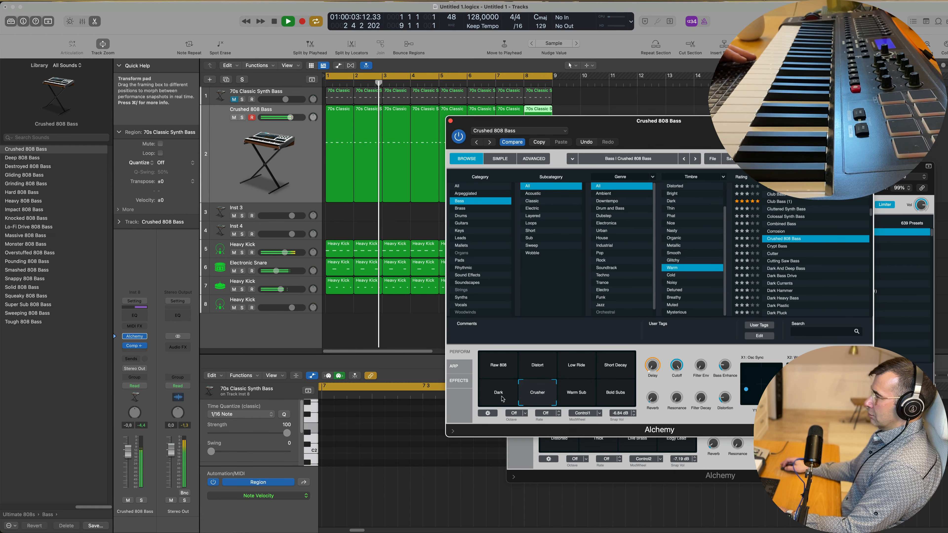
left_click(501, 398)
left_click(567, 401)
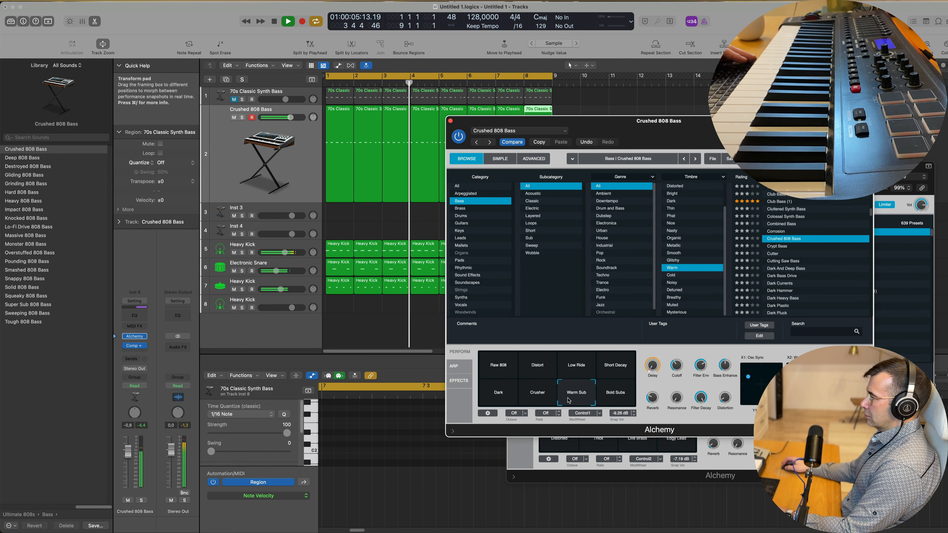
Lower Crushed 808 Bass to about -5.3 dB and unmute the 70s Classic Synth Bass track, setting it to about -3.8 dB
left_click_drag(128, 452, 128, 473)
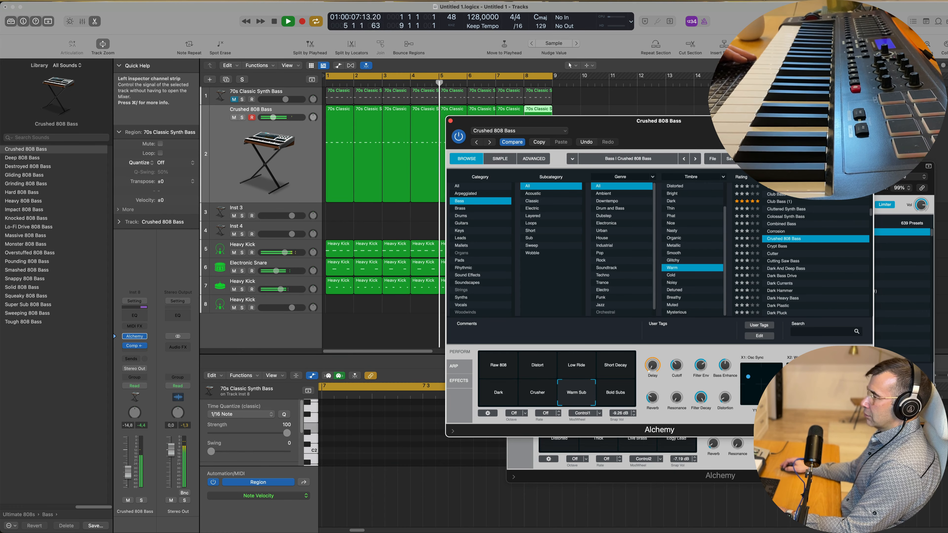
left_click(127, 468)
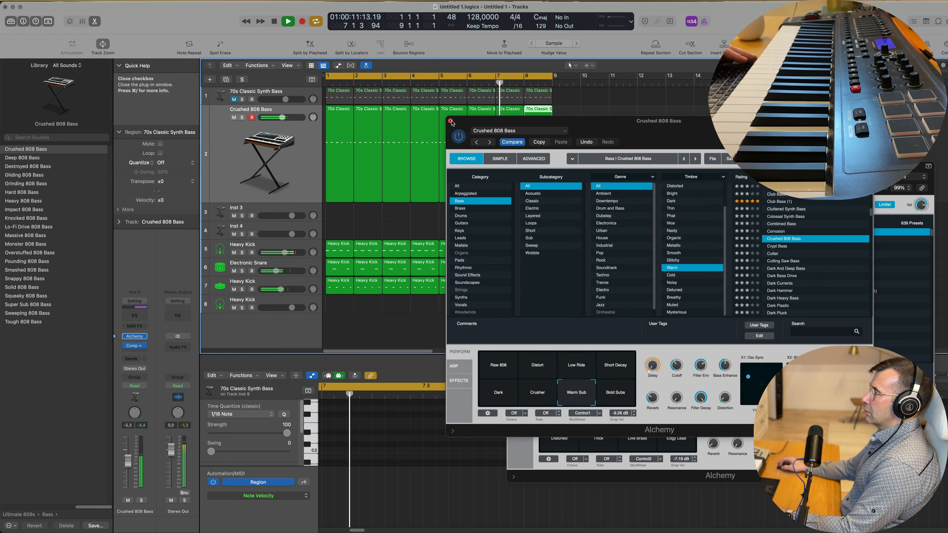
left_click(297, 97)
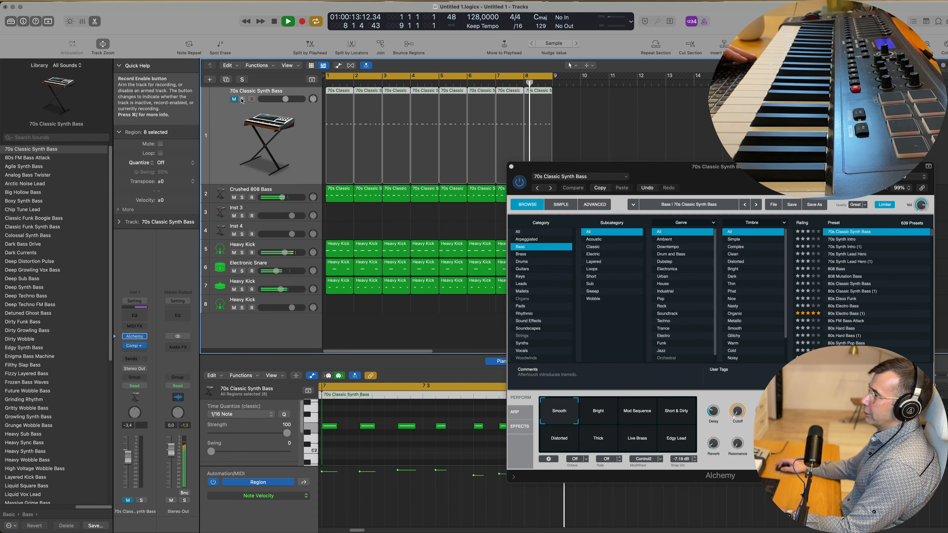
left_click(228, 132)
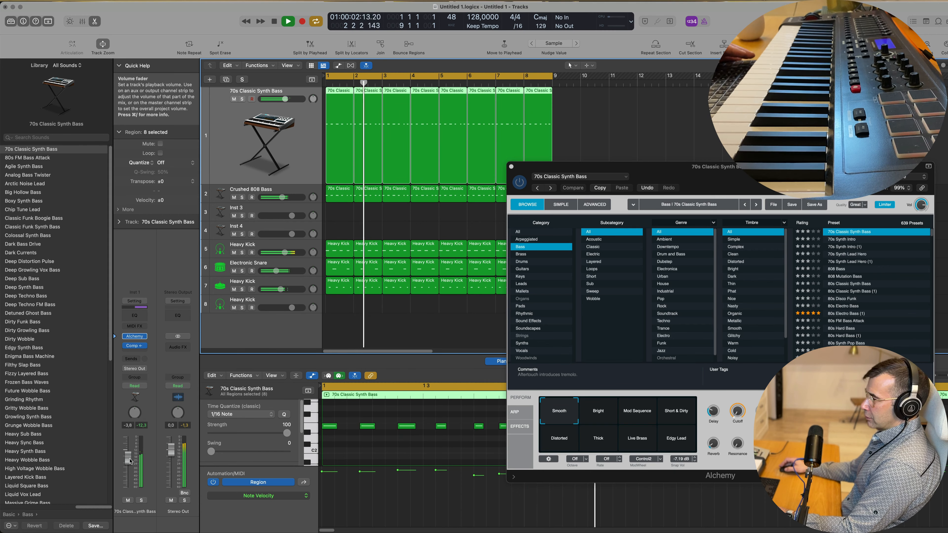
Show the mixer and route the outputs of the 70s Classic Synth Bass and Crushed 808 Bass channels to Bus 1
key("x")
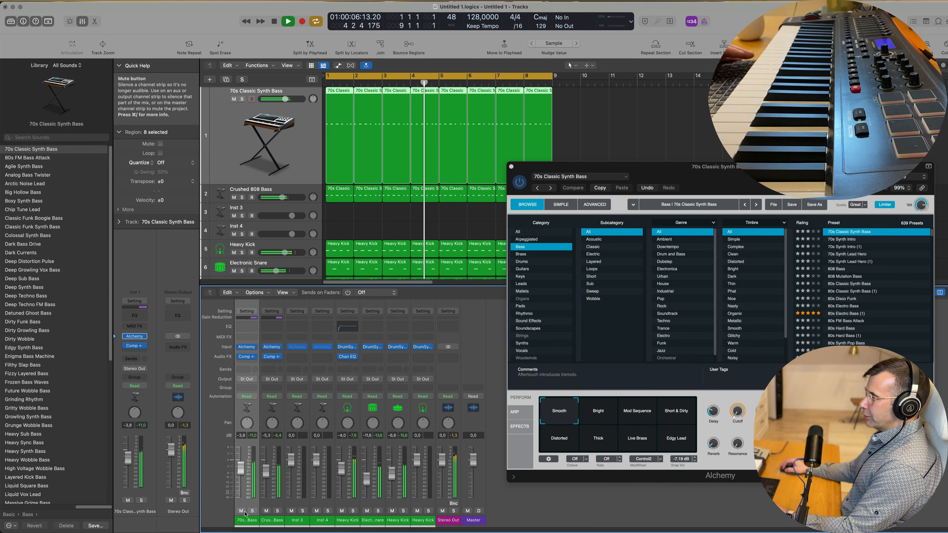
left_click(270, 523)
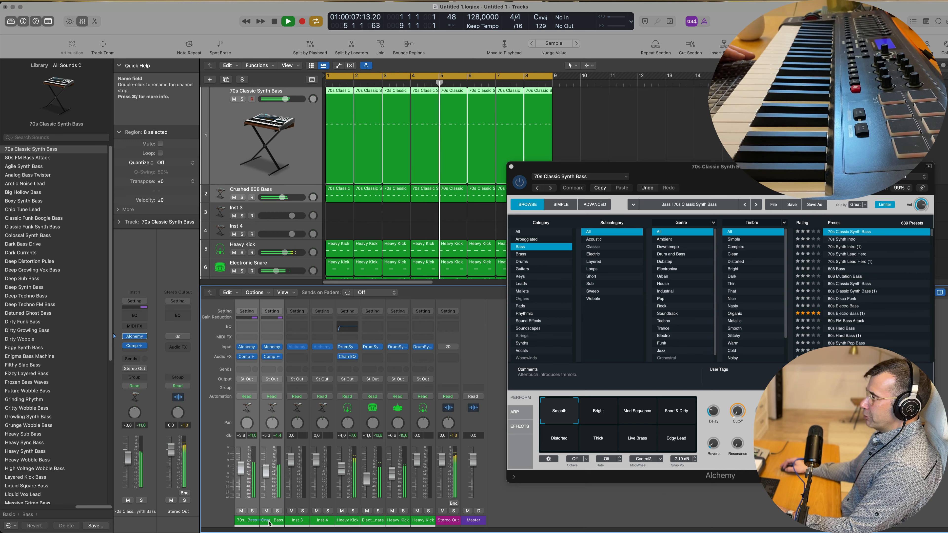
left_click(272, 379)
mouse_move(277, 408)
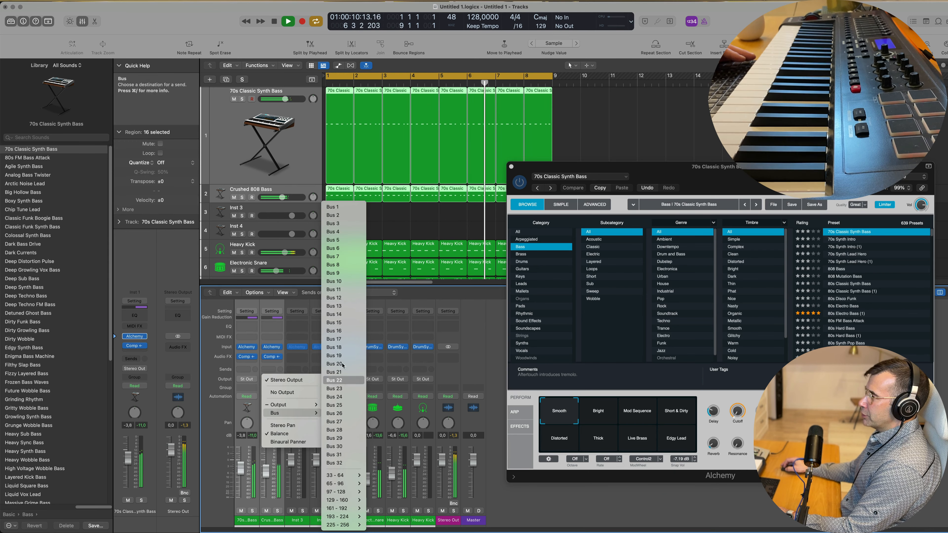
left_click(340, 210)
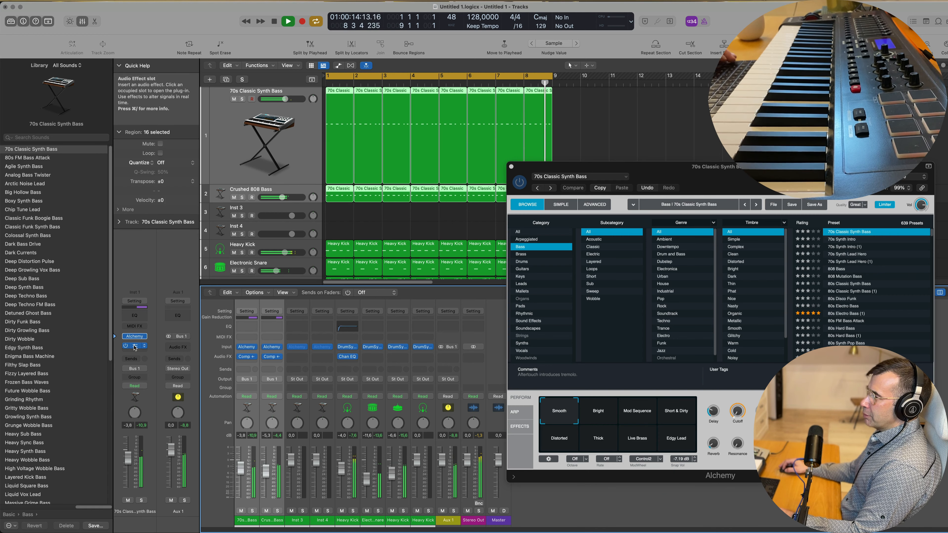
Move the side-chained compressor from 70s Classic Synth Bass to Aux 1, bypass the one on Crushed 808 Bass and check Aux 1's settings
left_click_drag(177, 321, 177, 317)
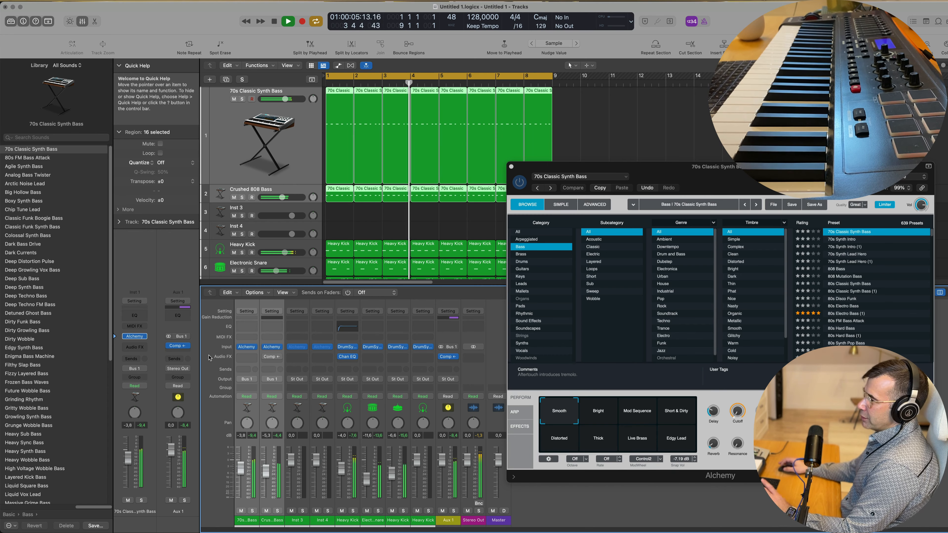
left_click(177, 346)
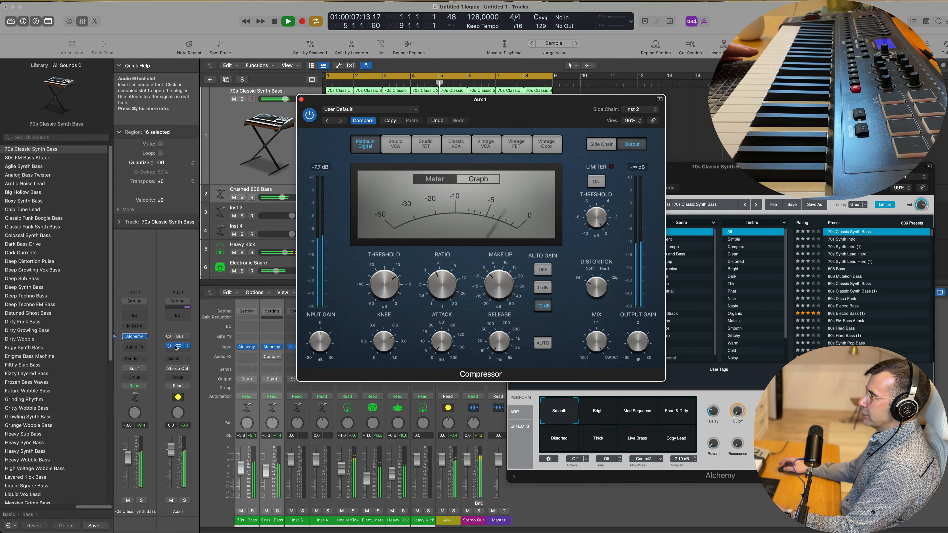
left_click_drag(463, 100, 528, 112)
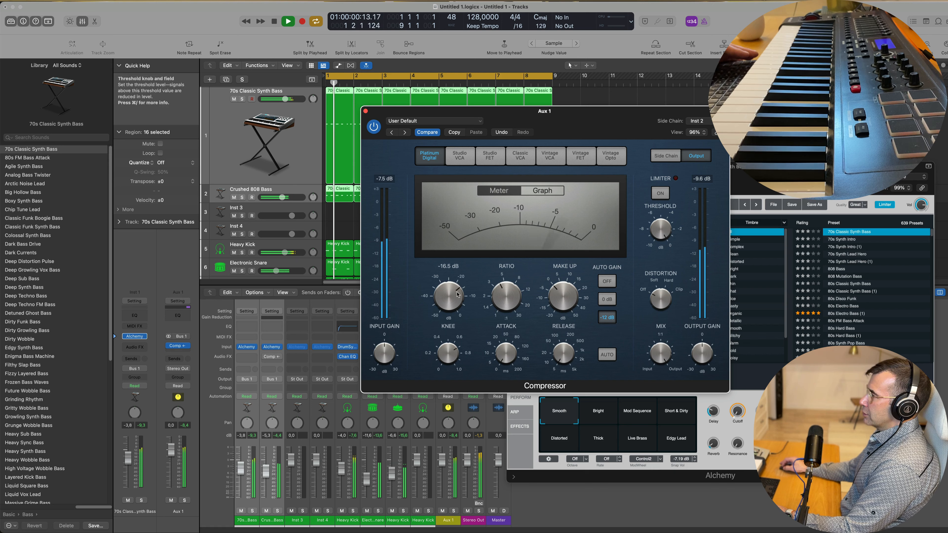
left_click(364, 110)
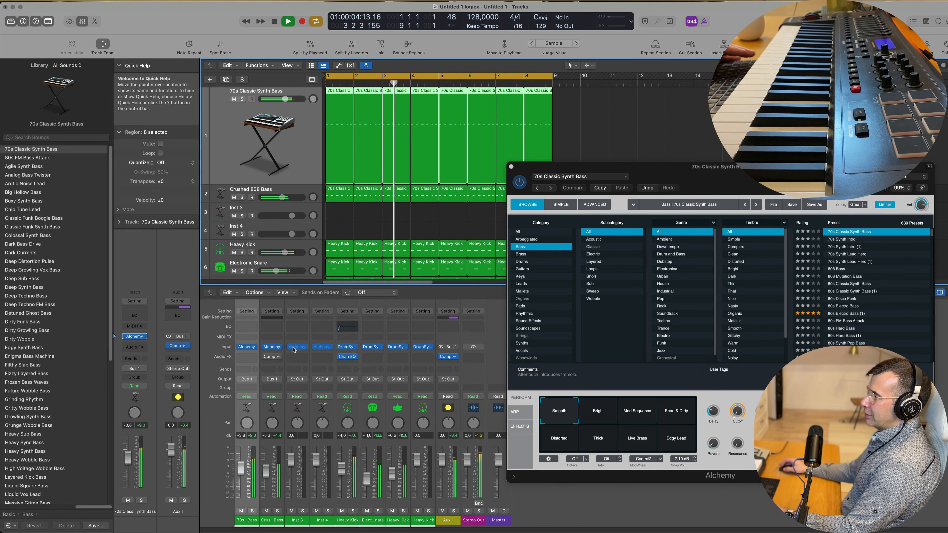
Balance the two basses at about -6.8 dB for Crushed 808 Bass and -4.3 dB for 70s Classic Synth Bass, closing the synth window
left_click_drag(266, 471, 266, 474)
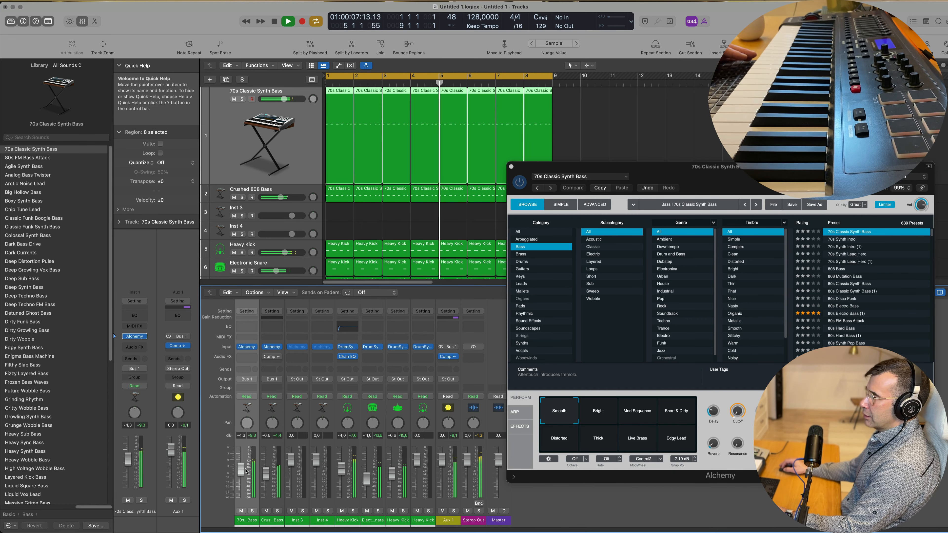
left_click(511, 167)
scroll(474, 201, "left", 2)
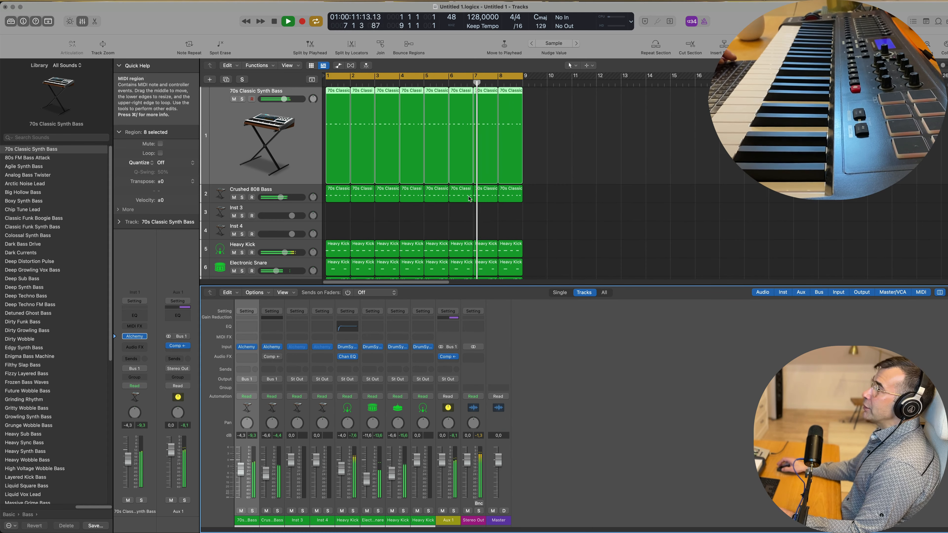
Open Alchemy on the Inst 3 track, filter the presets to the Keys category and load Haunting Piano (1)
left_click(278, 210)
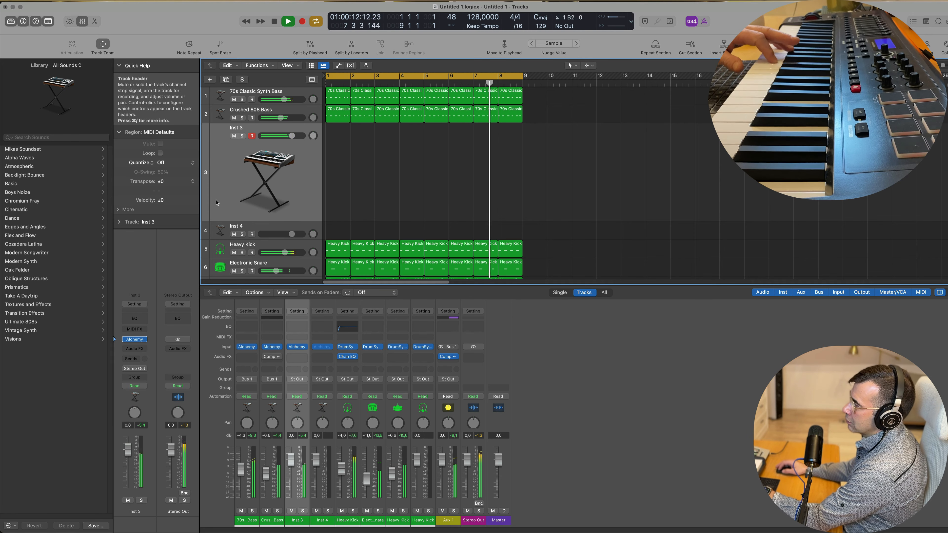
left_click(135, 340)
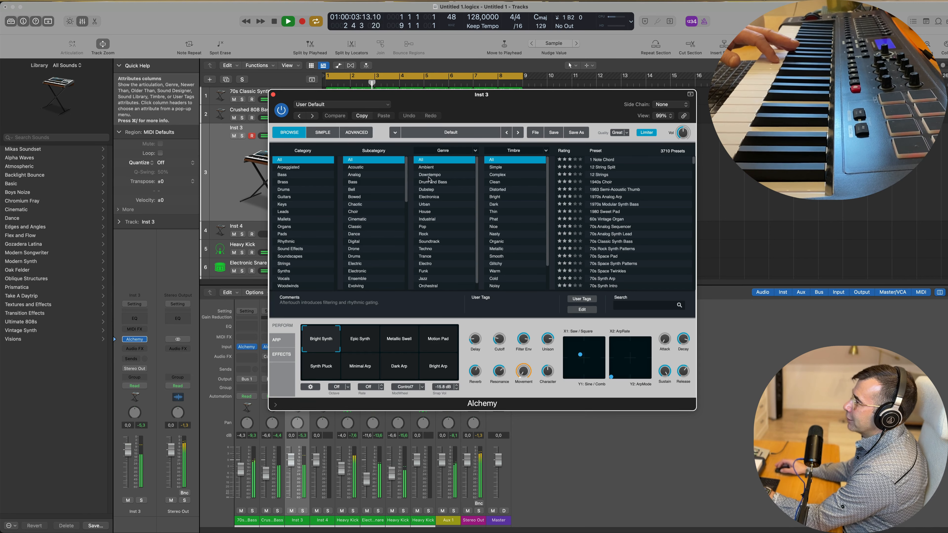
left_click(316, 203)
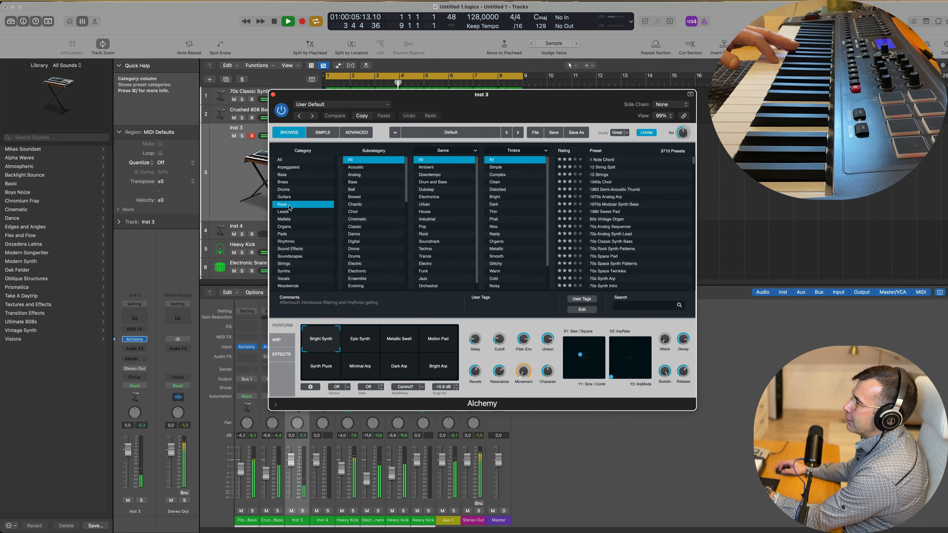
scroll(643, 238, "down", 10)
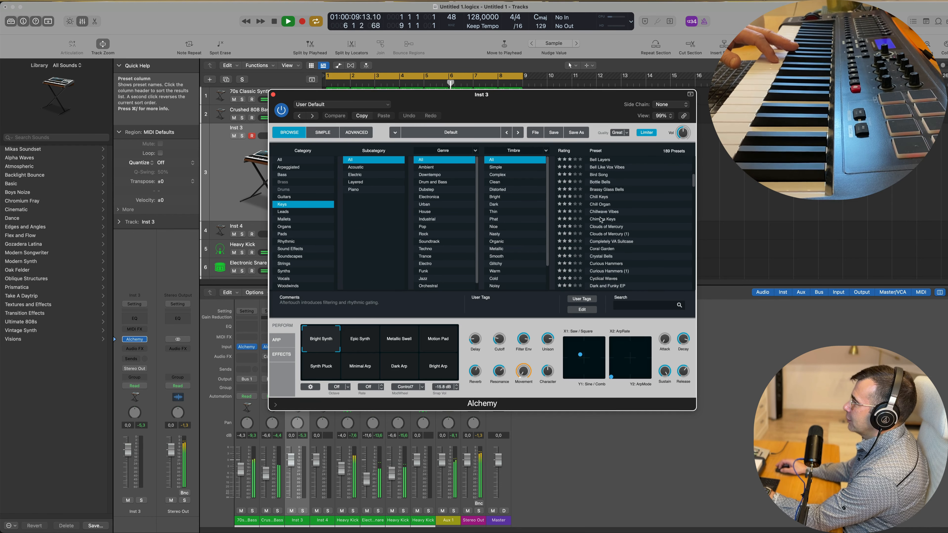
scroll(601, 220, "down", 3)
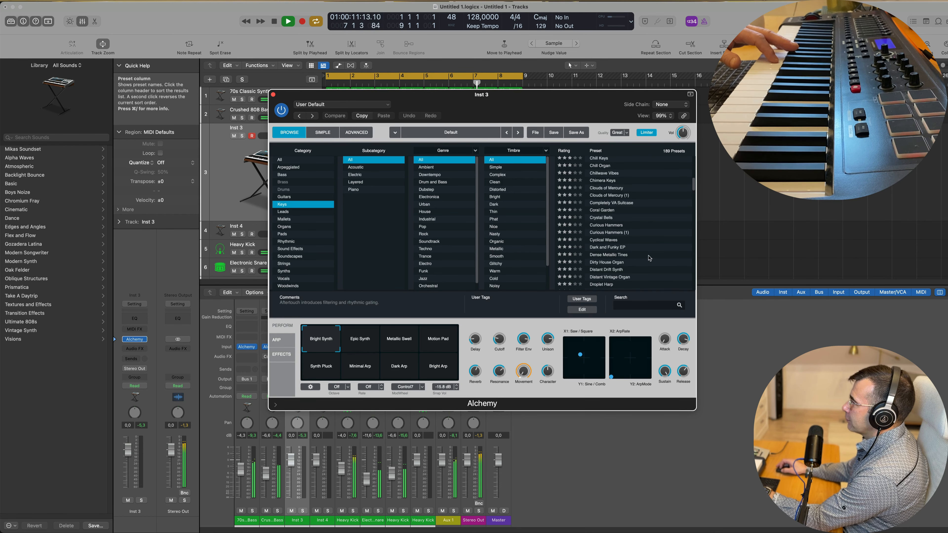
scroll(649, 258, "down", 10)
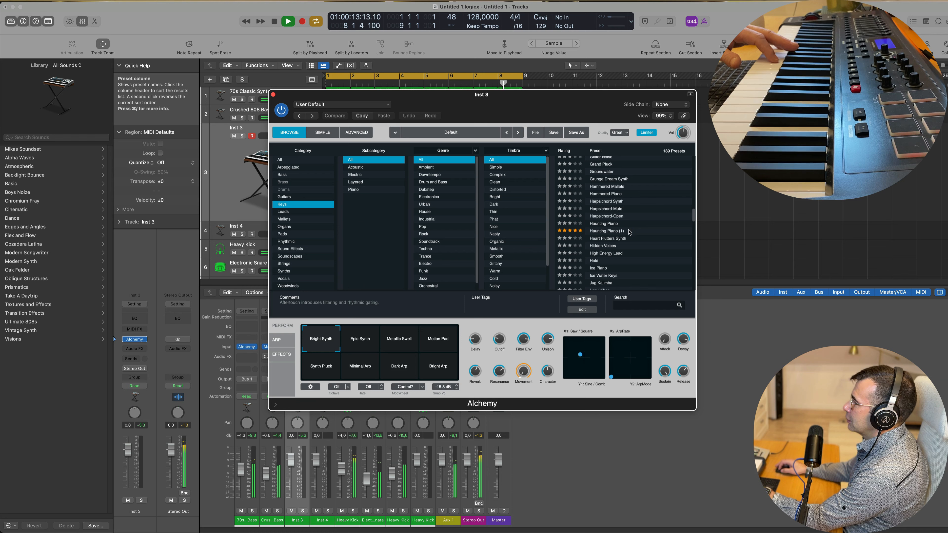
left_click(603, 232)
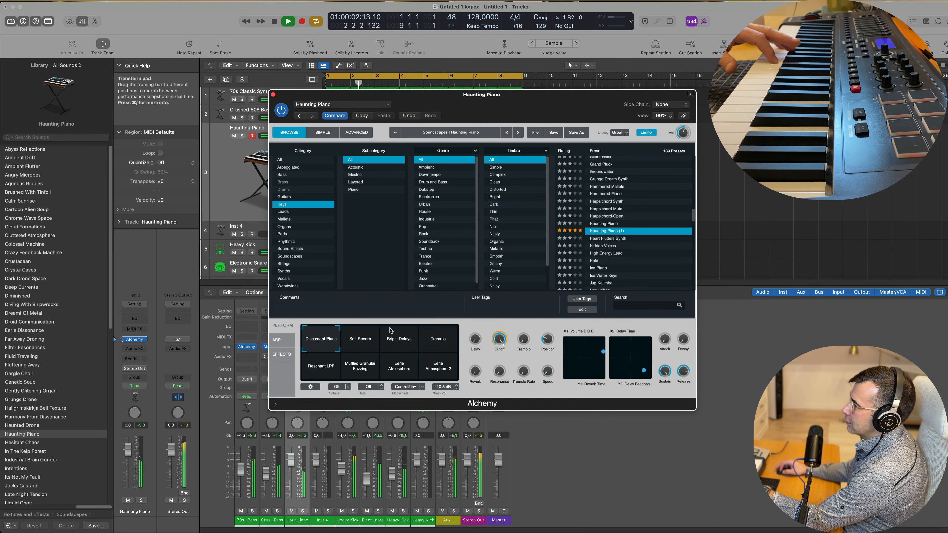
Audition Haunting Piano's Soft Reverb, Bright Delays, Tremolo, Resonant LPF, Muffled Granular Buzzing and Eerie Atmosphere snapshots, then return to Discordant Piano
left_click(374, 341)
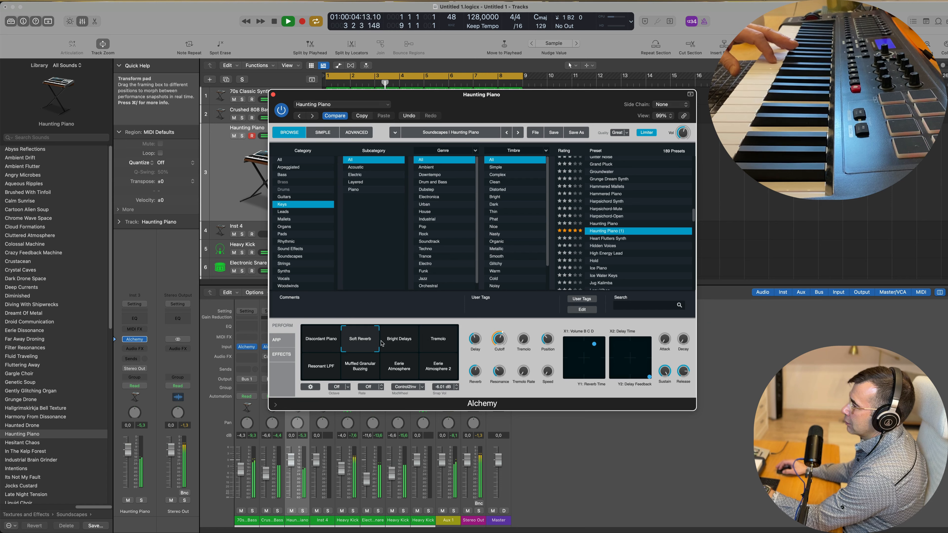
left_click(409, 344)
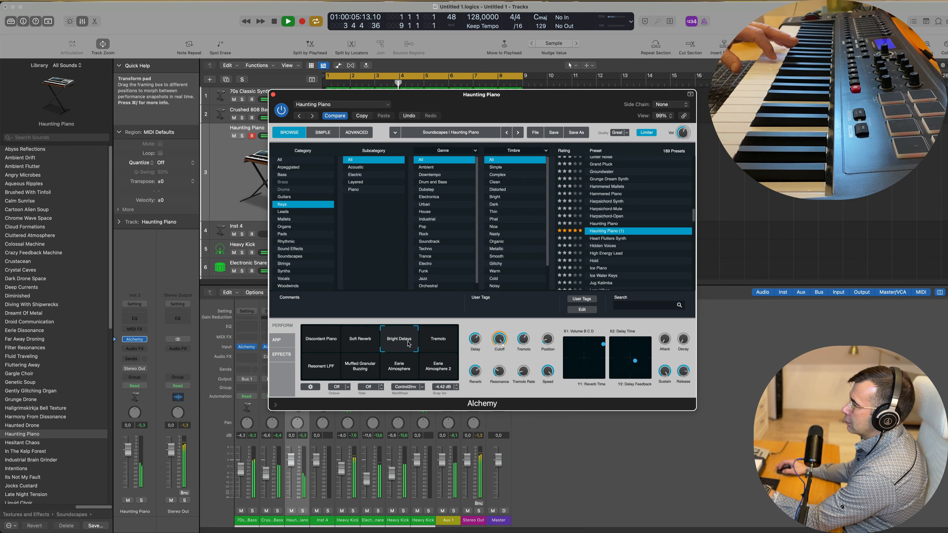
left_click(448, 342)
left_click(316, 370)
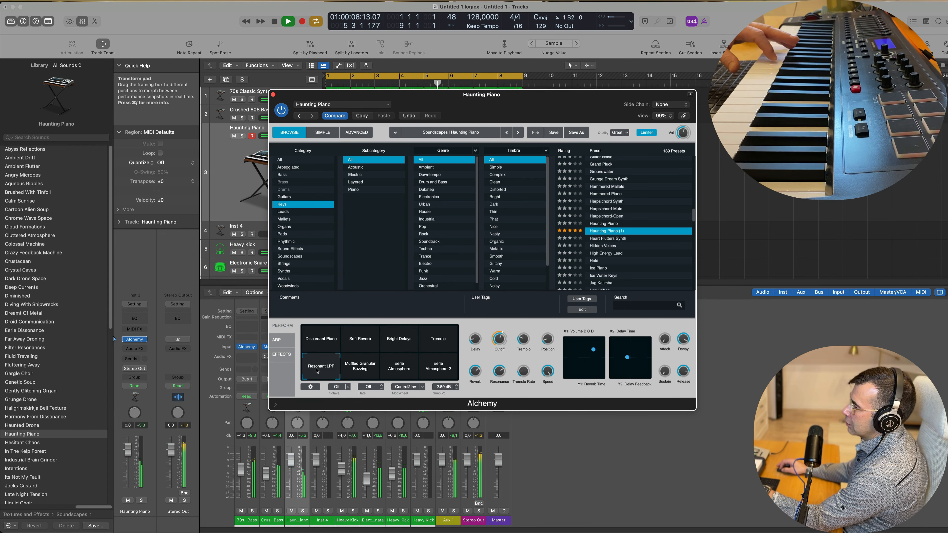
left_click(357, 367)
left_click(394, 370)
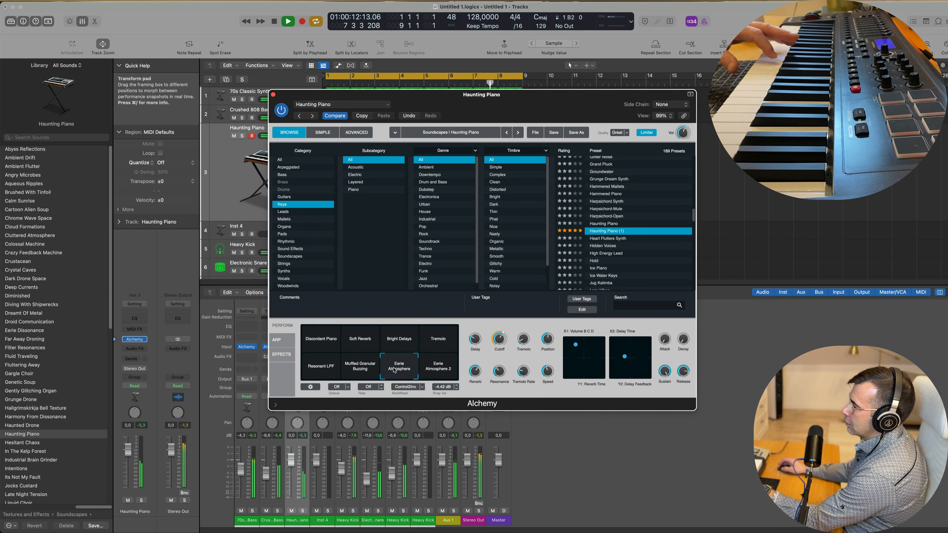
left_click(321, 343)
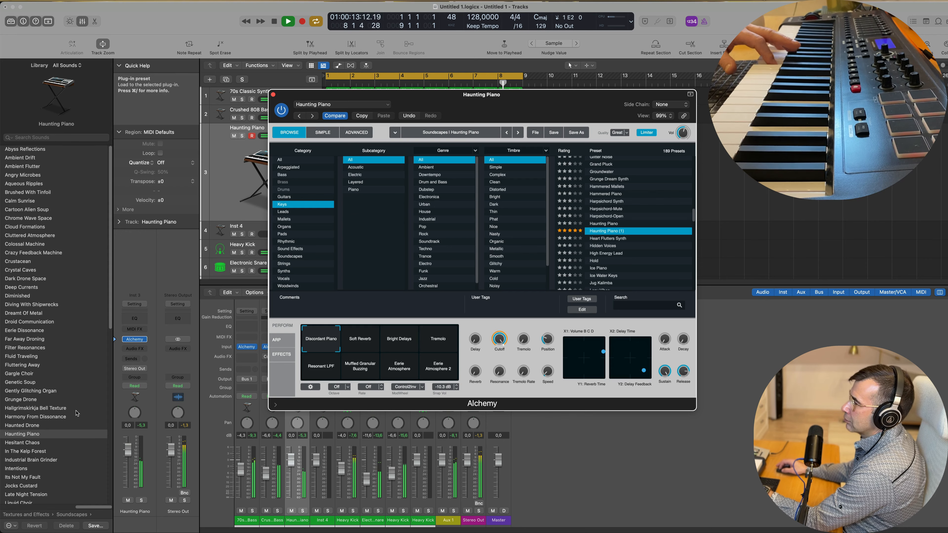
Set the Haunting Piano track to 0.5 dB and record a part over the looped beat, moving the synth window aside
left_click(128, 451)
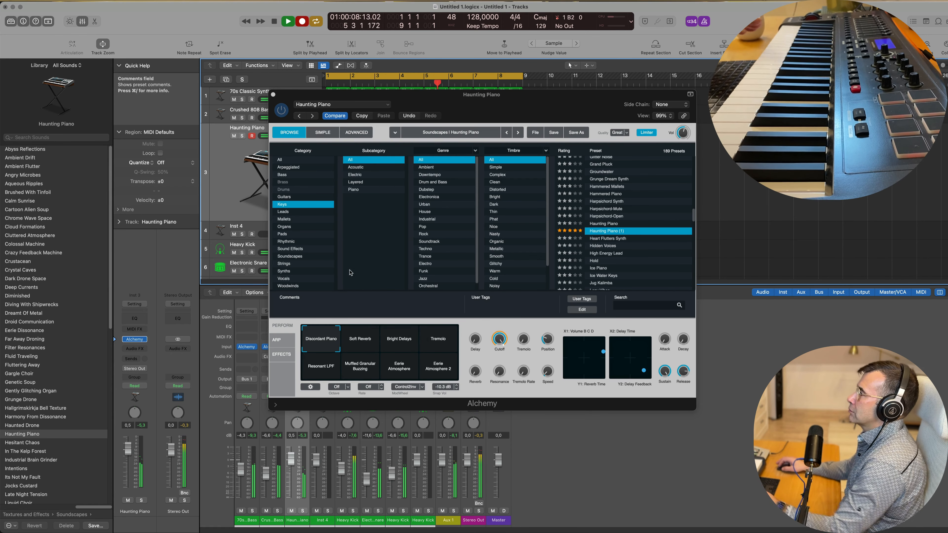
left_click_drag(502, 95, 947, 120)
key("space")
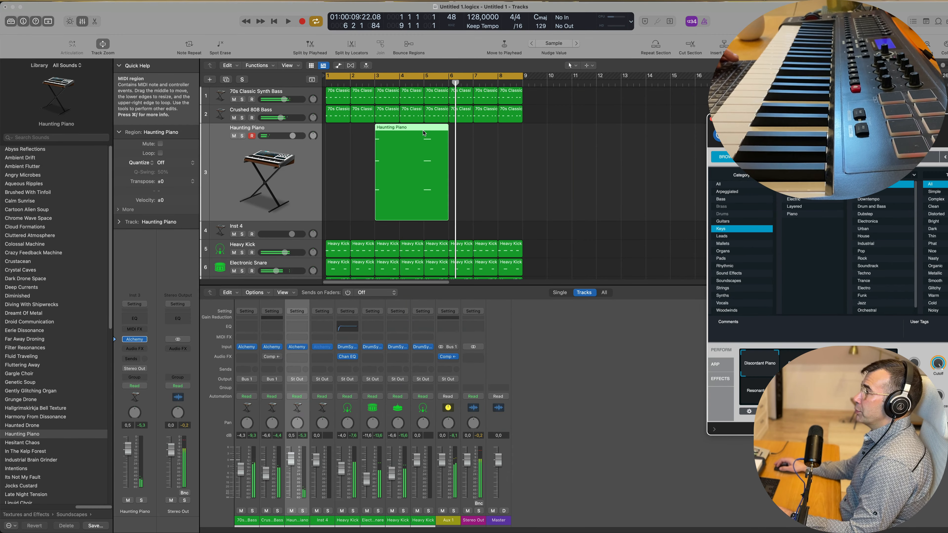
Move the recorded Haunting Piano region to bar 1, then open it in the Piano Roll and select all its notes
left_click_drag(407, 134, 364, 132)
key("space")
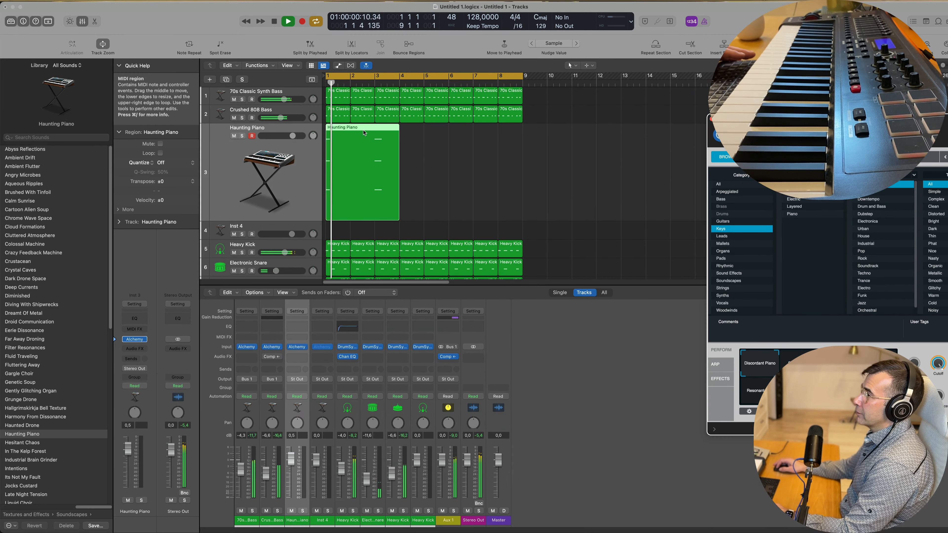
double_click(364, 131)
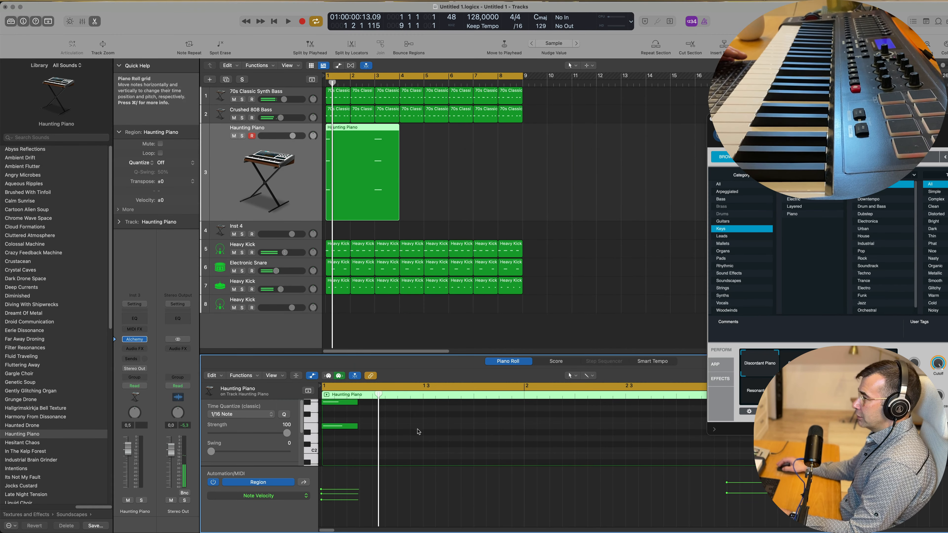
scroll(418, 432, "up", 1)
key("super+a")
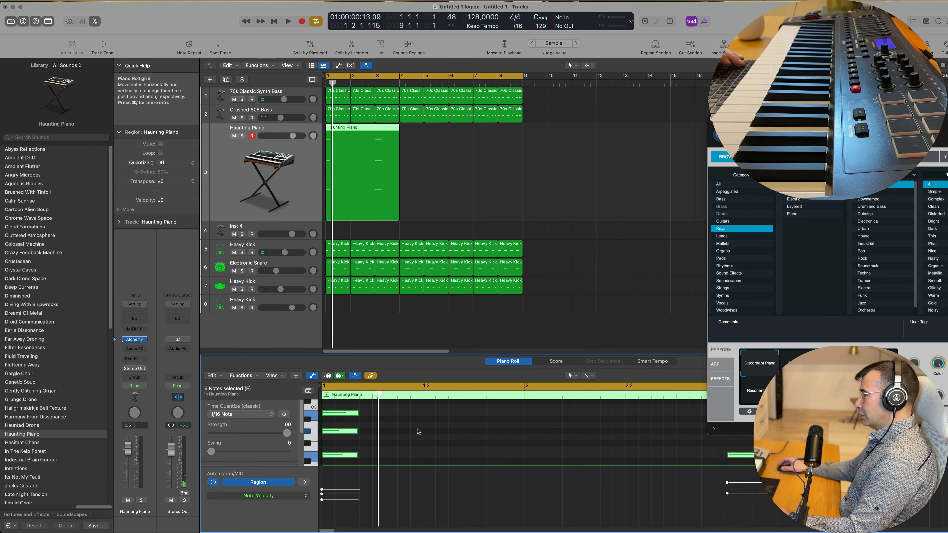
key("space")
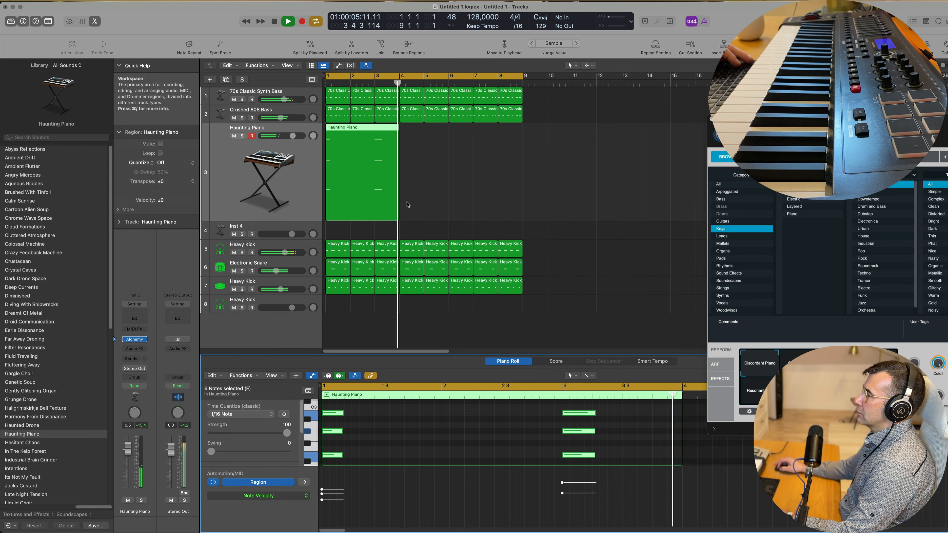
Extend the Haunting Piano region to end at bar 5 and copy it to bar 5 to fill the eight-bar loop
key("space")
left_click_drag(401, 215, 420, 215)
key("space")
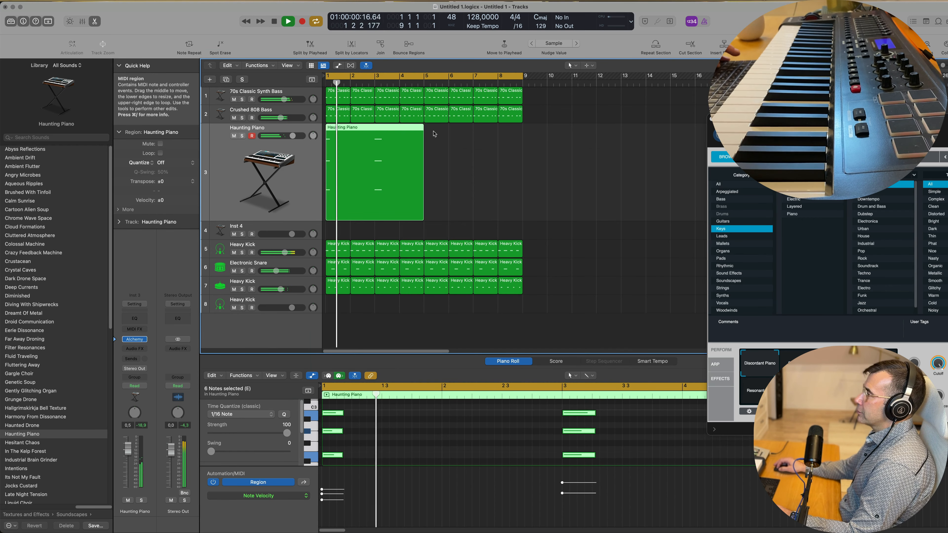
left_click_drag(406, 149, 502, 137)
key("space")
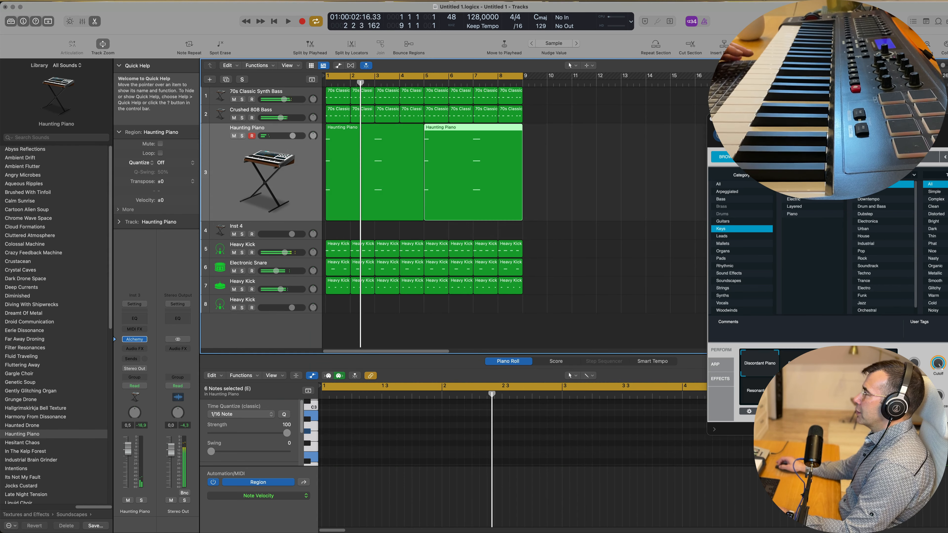
Try the High Energy Lead preset in Alchemy on the piano track and set the track volume to -6.0 dB
left_click_drag(872, 124, 491, 79)
key("space")
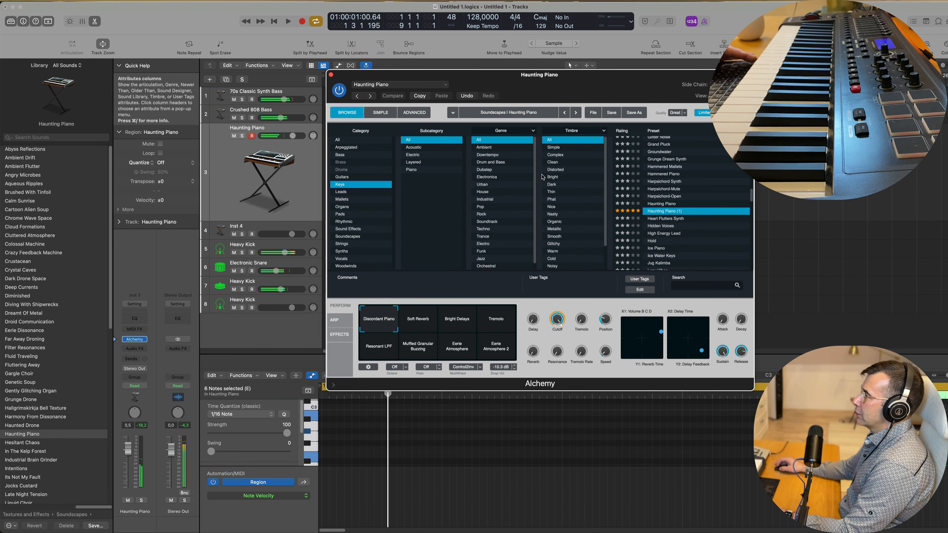
scroll(692, 195, "down", 3)
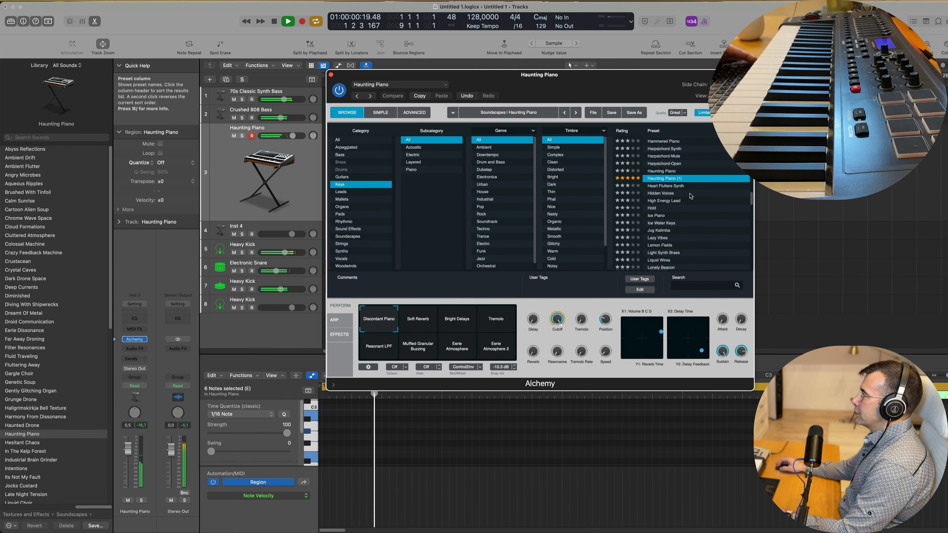
left_click(664, 202)
key("space")
key("space")
left_click_drag(598, 79, 697, 87)
key("space")
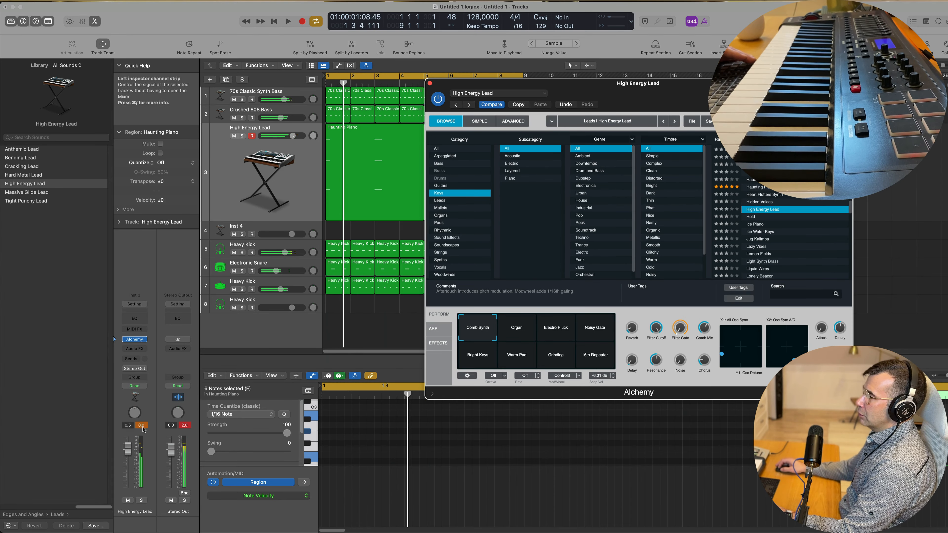
left_click_drag(144, 450, 145, 465)
key("space")
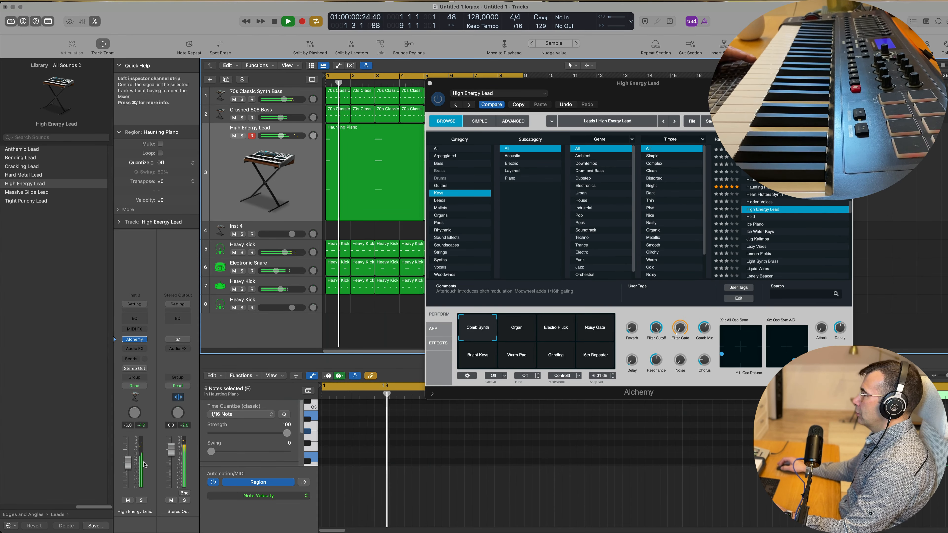
Audition the Ice Water Keys, Luminous Tines and Magic Hat presets over the loop, including Luminous Tines' Phaser snapshot
left_click(760, 231)
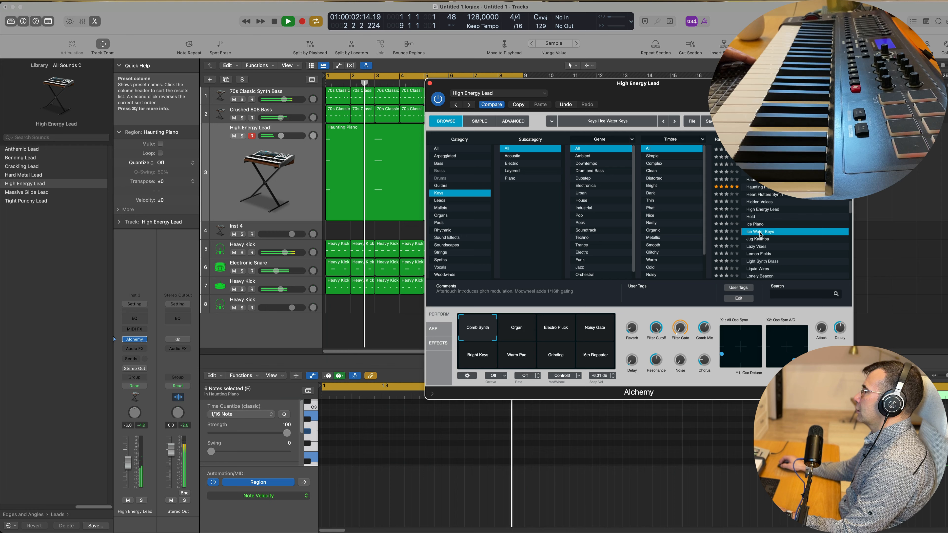
scroll(759, 239, "down", 3)
left_click(767, 232)
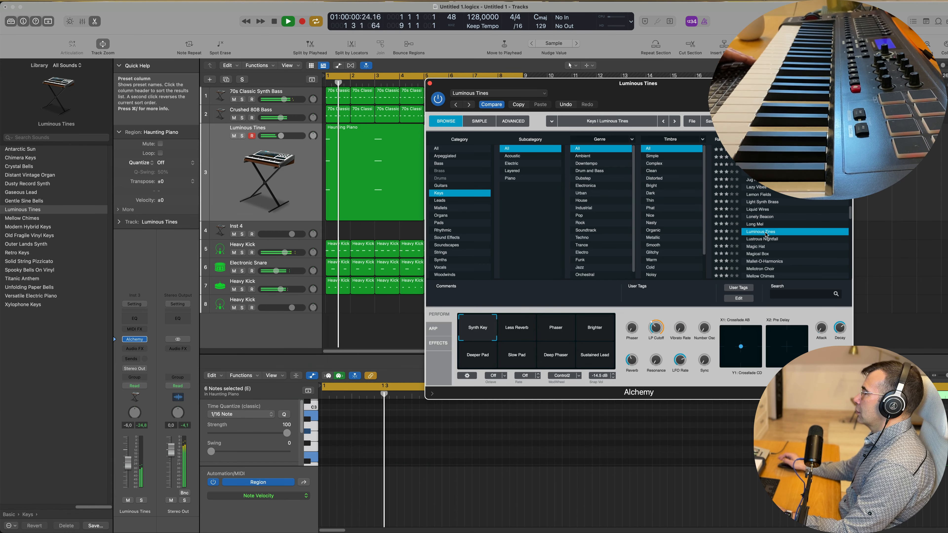
key("space")
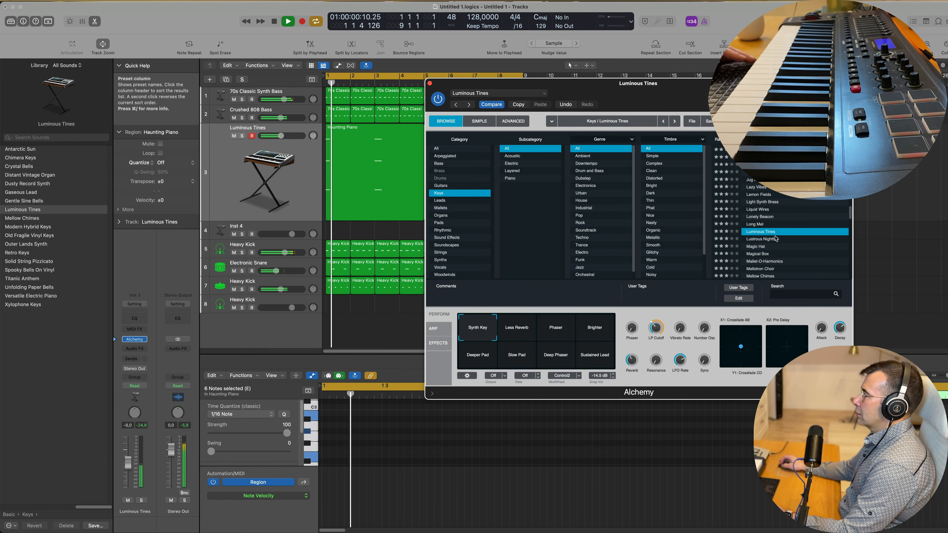
left_click(572, 331)
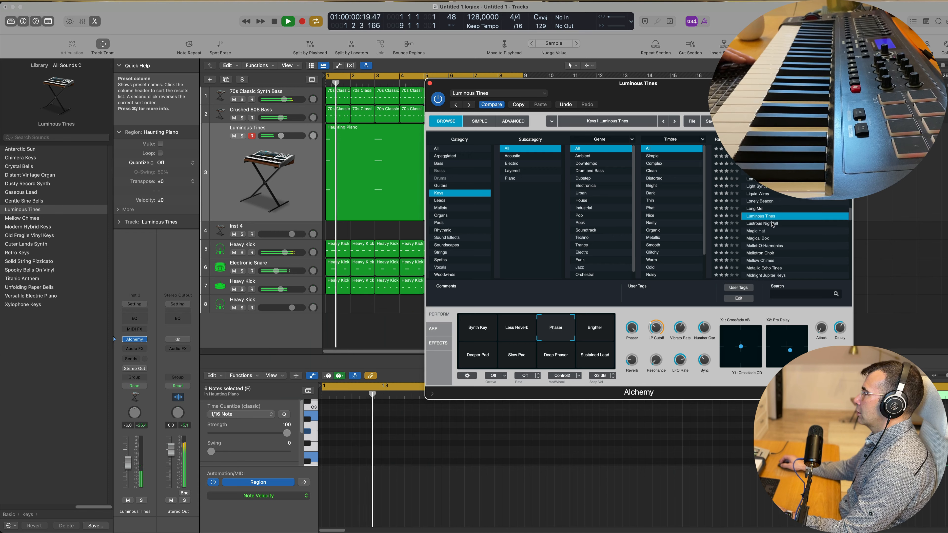
scroll(756, 228, "down", 1)
left_click(756, 225)
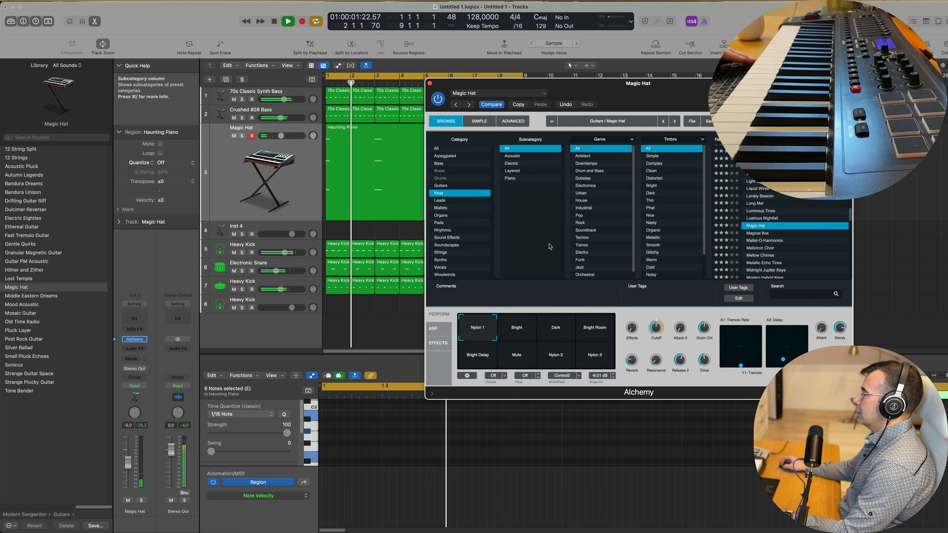
Load the Old Dreams preset in Alchemy and set the track volume to -4.7 dB
scroll(762, 231, "down", 5)
left_click(761, 223)
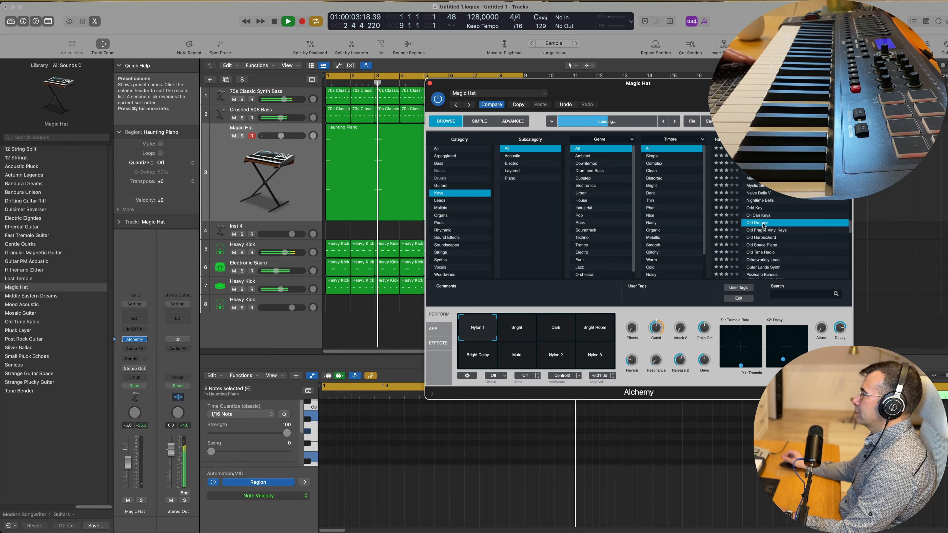
key("space")
key("space")
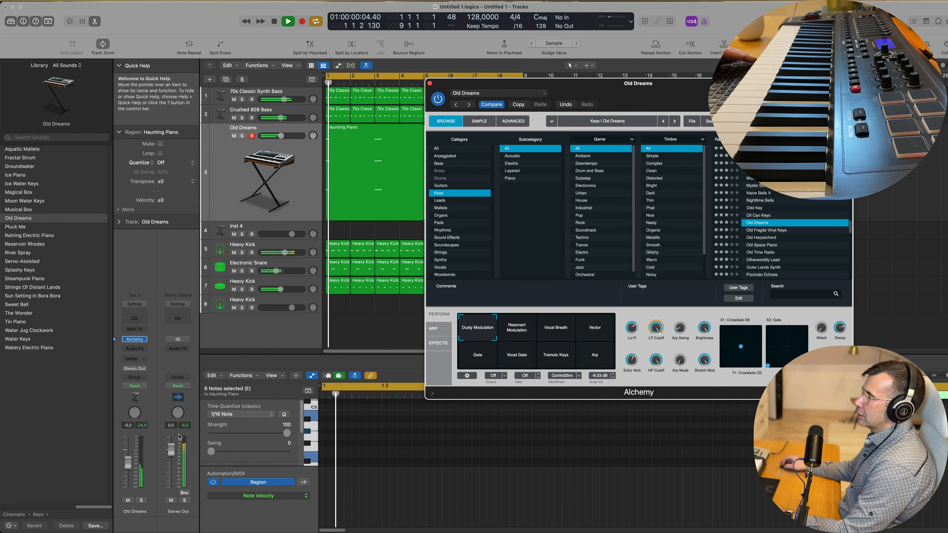
left_click_drag(129, 463, 128, 460)
key("space")
key("space")
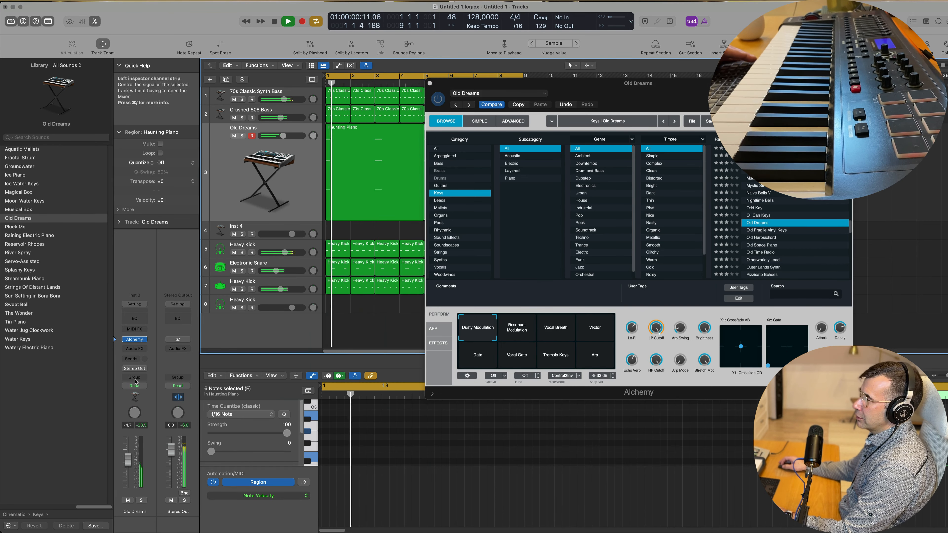
Add a Bus 2 send to the Old Dreams track and insert SilverVerb on the Aux 2 channel
left_click(130, 359)
mouse_move(135, 372)
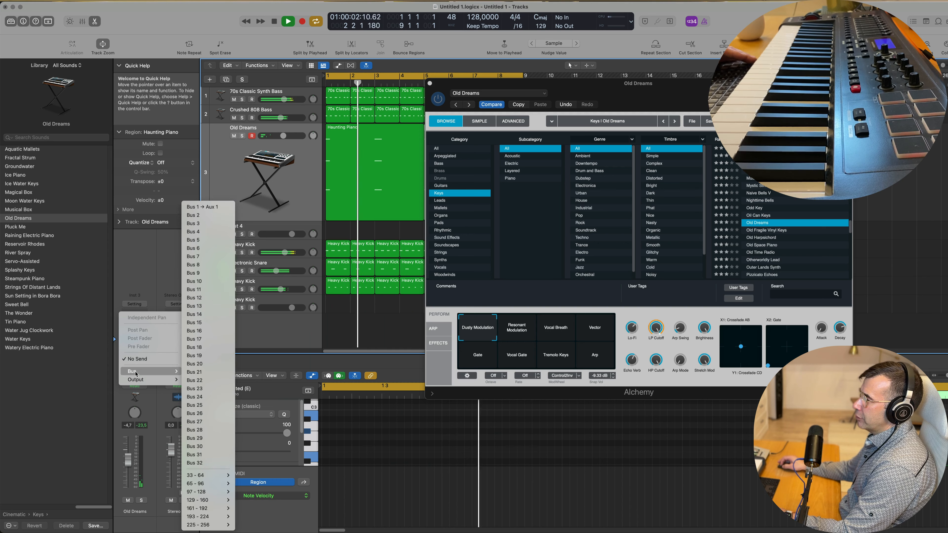
left_click(219, 217)
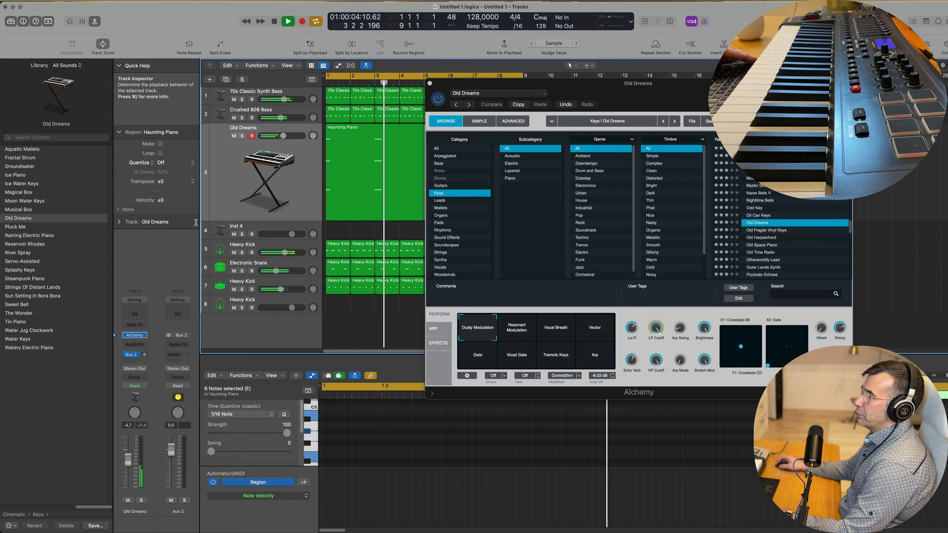
left_click(186, 345)
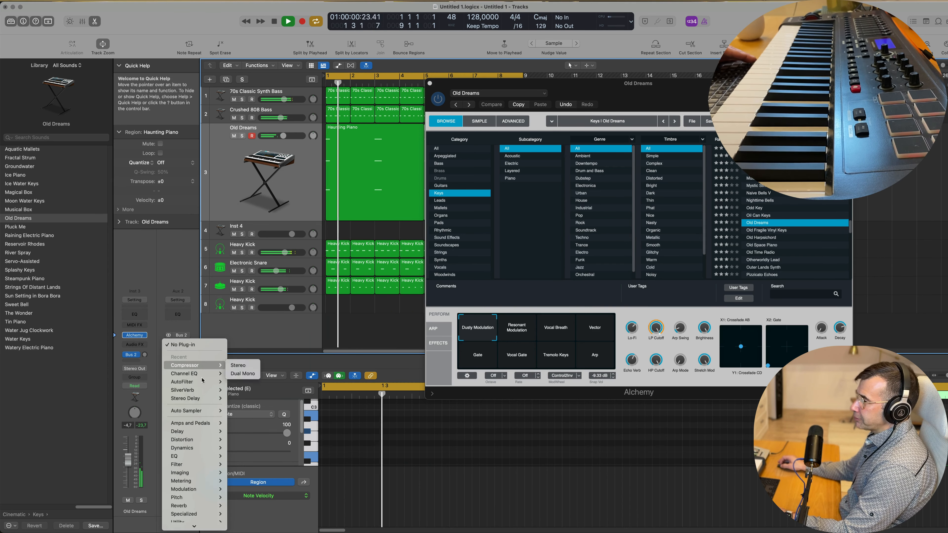
mouse_move(203, 390)
left_click(248, 392)
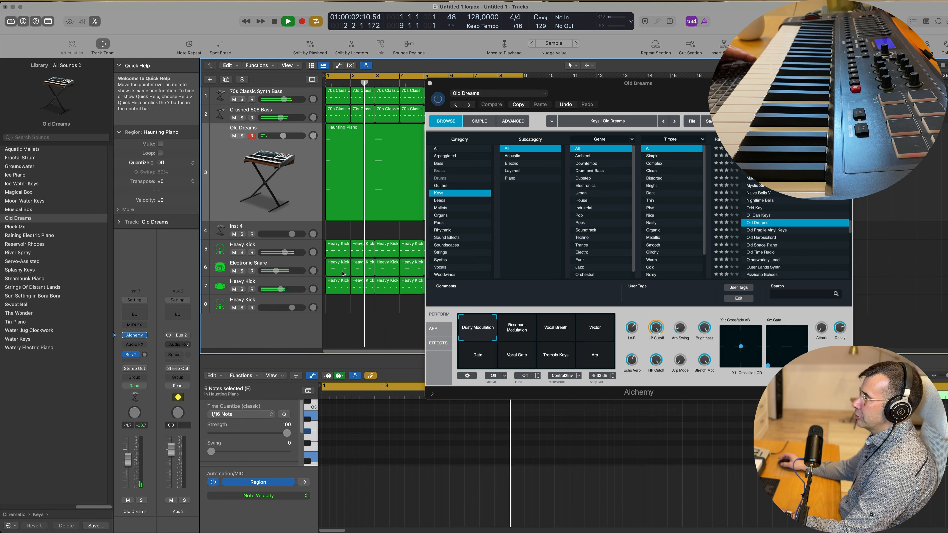
Load the grandiose setting in SilverVerb, set the track's Bus 2 send to about -7.9 dB and close the reverb window
left_click(398, 110)
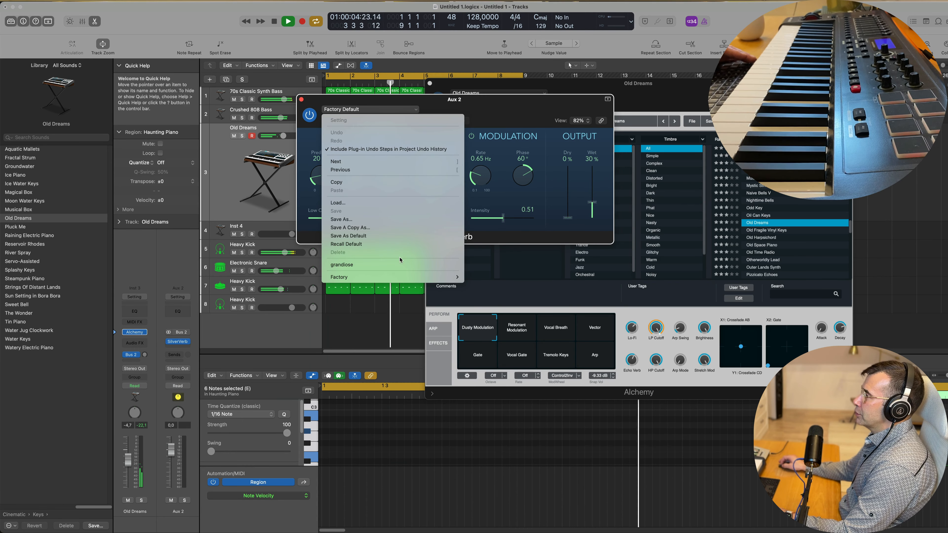
left_click(342, 265)
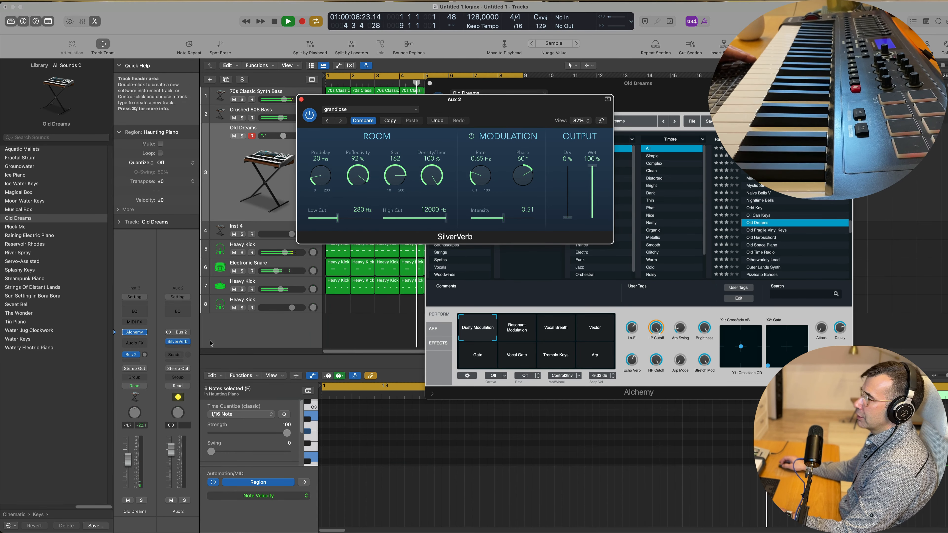
mouse_move(144, 354)
left_mouse_down()
mouse_move(145, 342)
mouse_move(146, 356)
left_mouse_up()
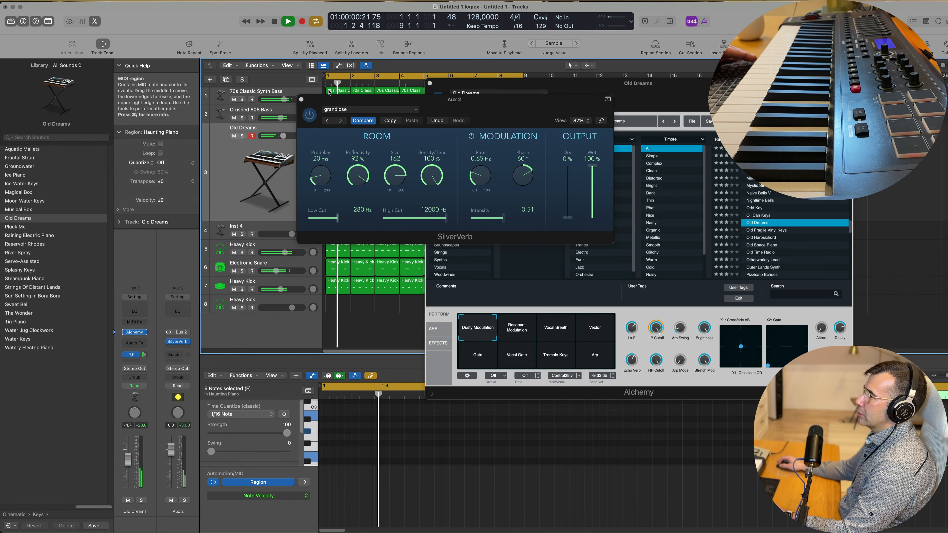
left_click(301, 99)
Load the Sign of Life preset in Alchemy and set the track volume to -1.7 dB
left_click_drag(665, 100, 538, 62)
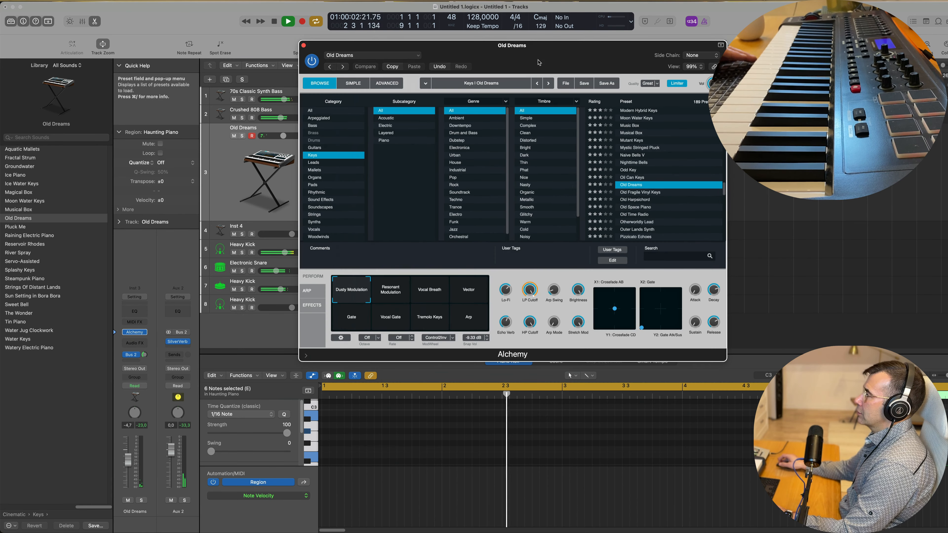
scroll(655, 182, "down", 5)
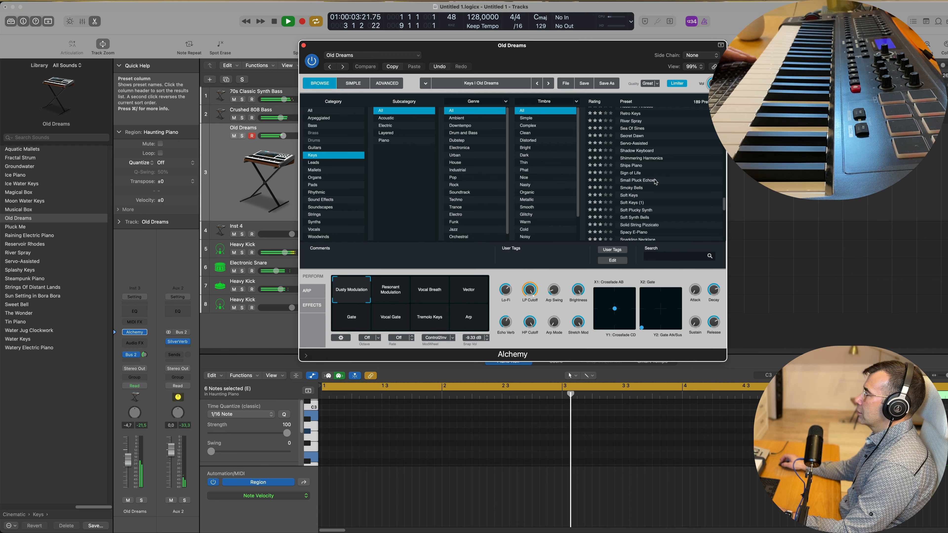
left_click(628, 174)
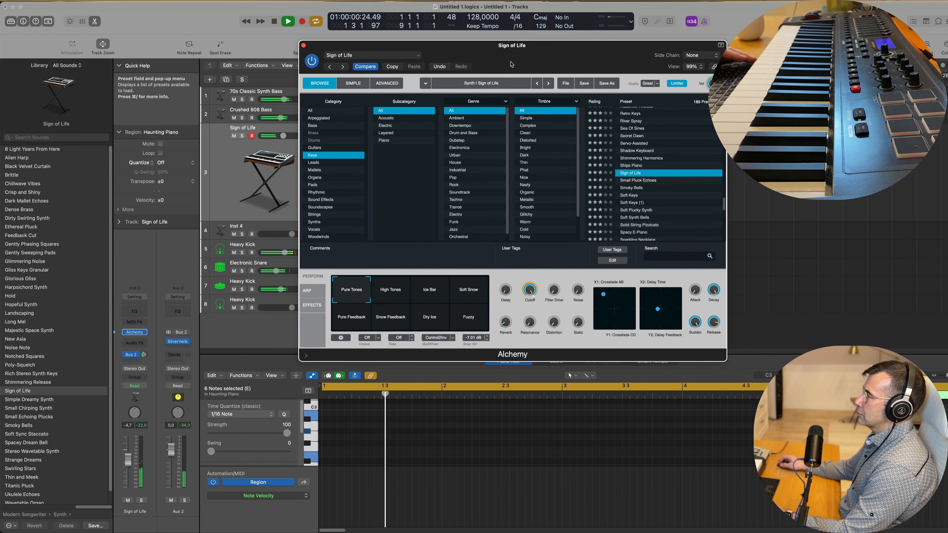
left_click_drag(514, 57, 628, 70)
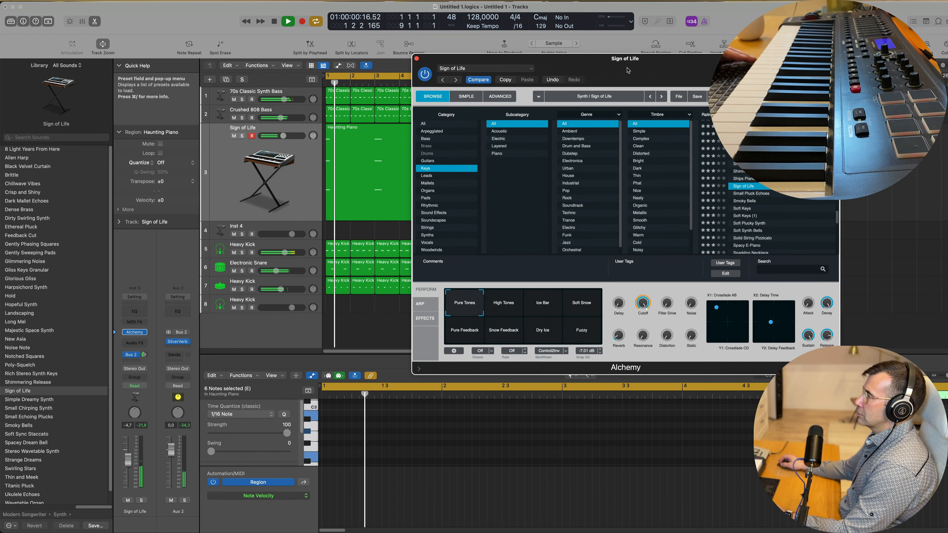
left_click(129, 453)
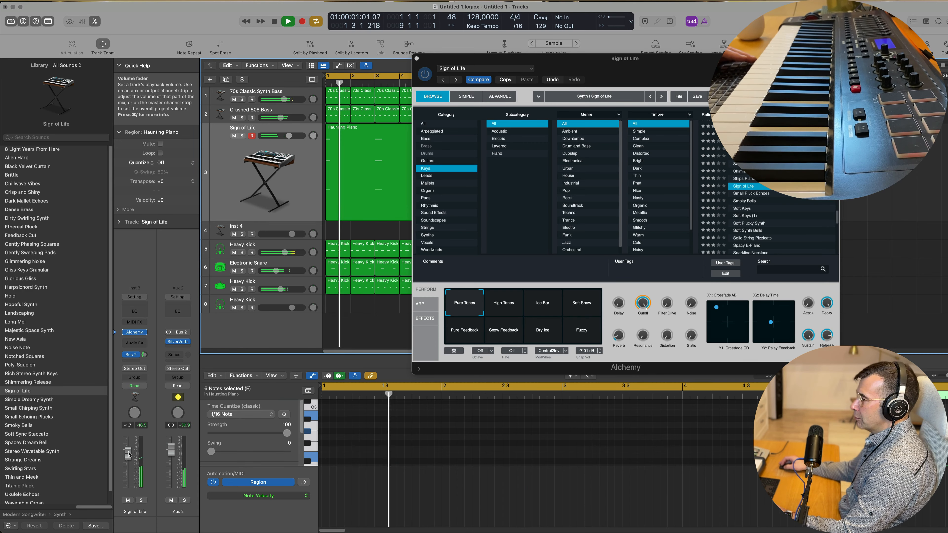
Audition the Sign of Life performance snapshots from High Tones to Fuzzy, return to Pure Tones and close the Alchemy window
left_click(507, 304)
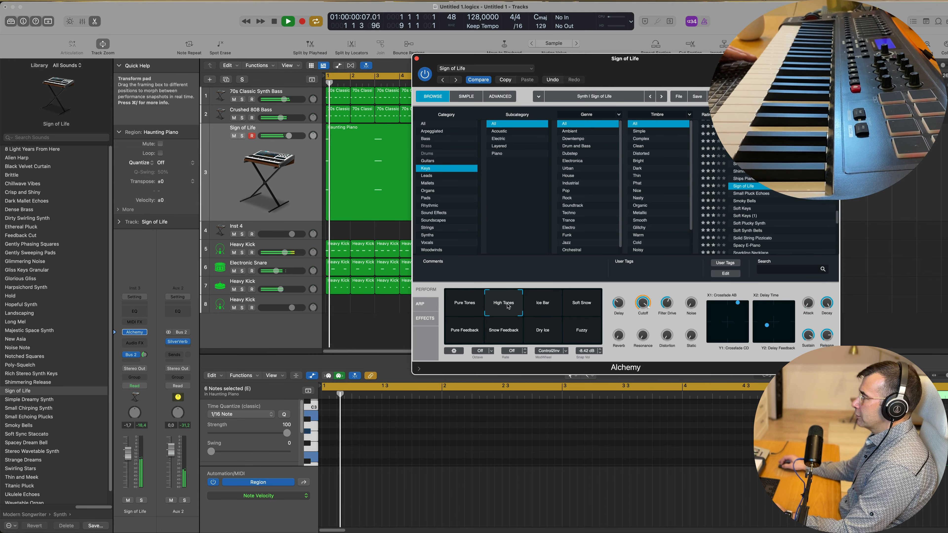
left_click_drag(653, 74, 623, 96)
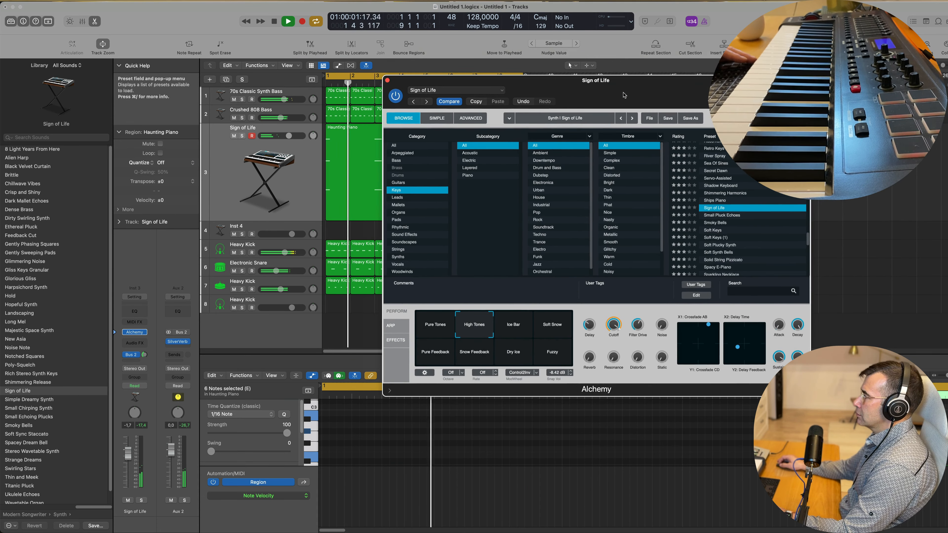
left_click(513, 324)
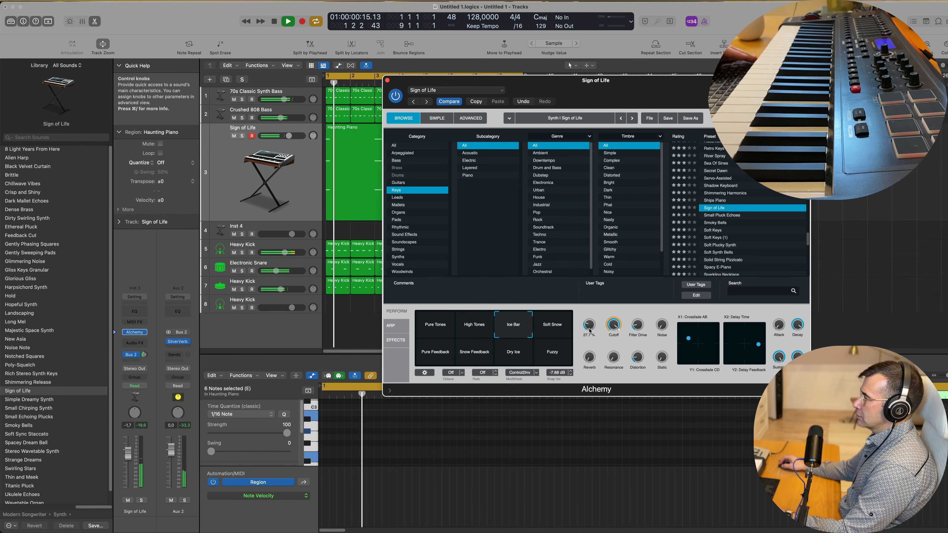
left_click(555, 329)
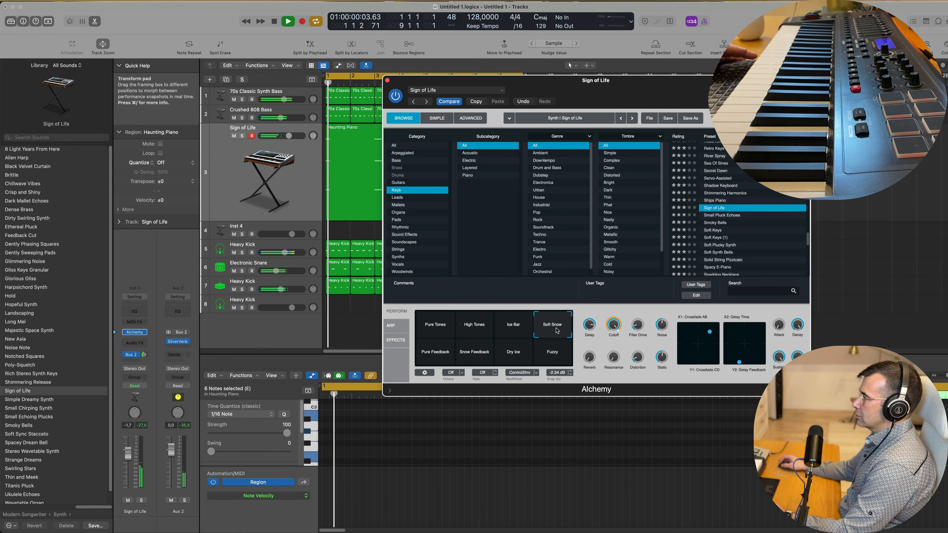
left_click(431, 358)
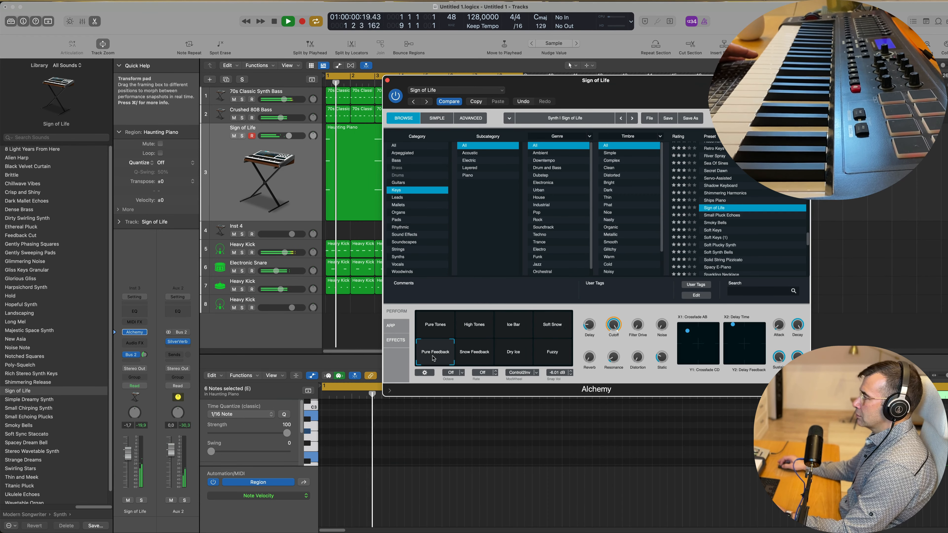
left_click(486, 358)
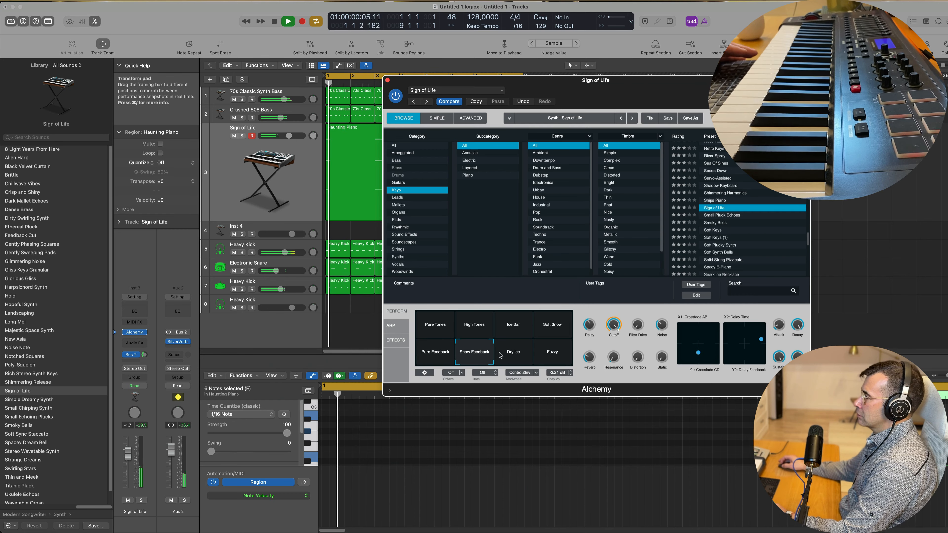
left_click(514, 358)
left_click(555, 357)
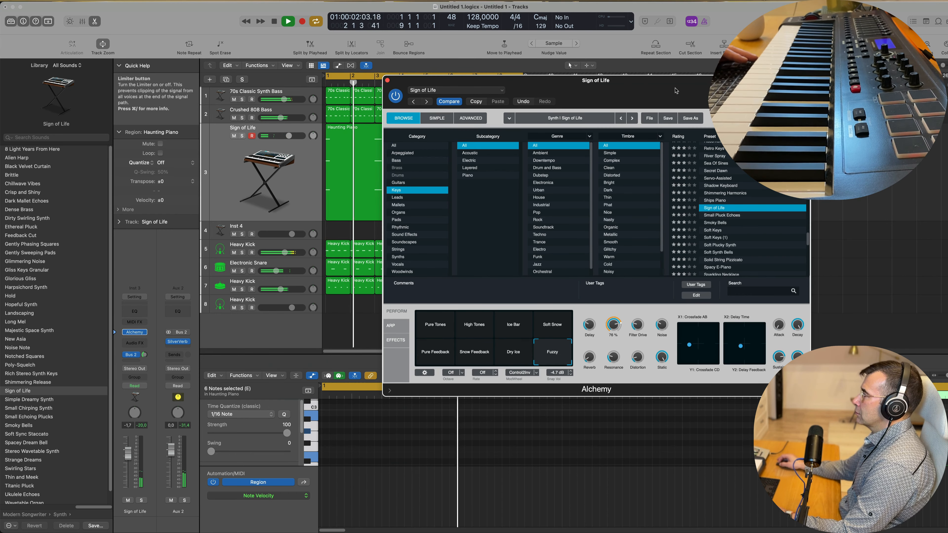
left_click_drag(753, 80, 714, 119)
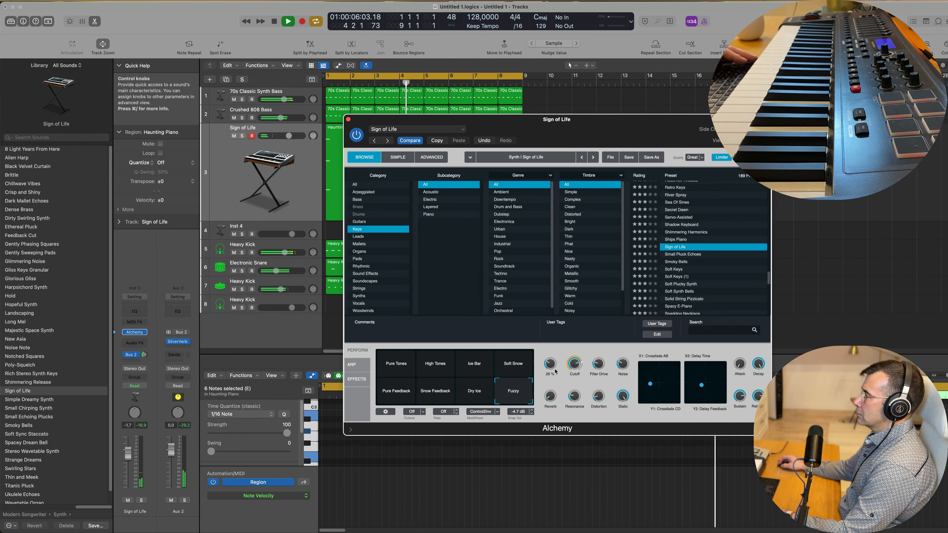
key("space")
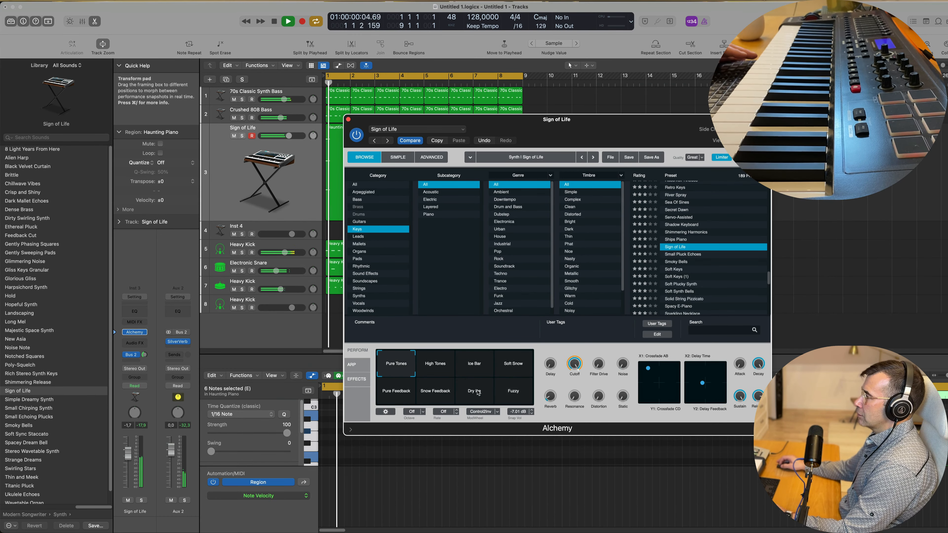
left_click(348, 119)
Copy the first Haunting Piano region from the Sign of Life track to bar 1 of the Inst 4 track
left_click(236, 173)
key("super+Left")
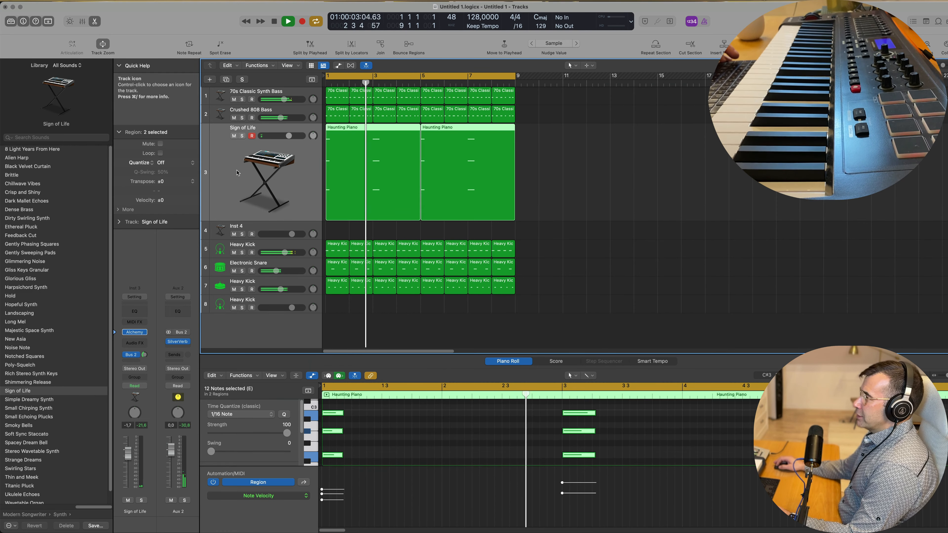
key("super+Up")
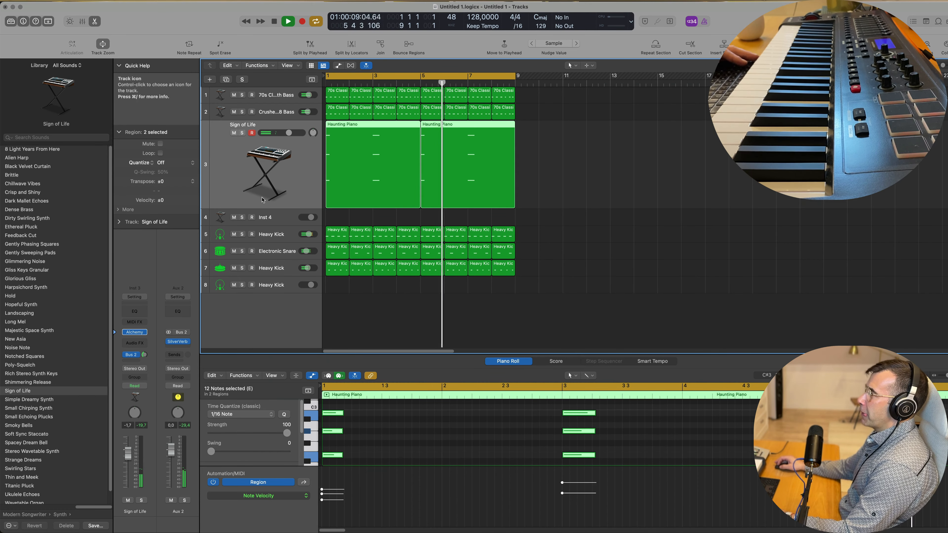
left_click(273, 214)
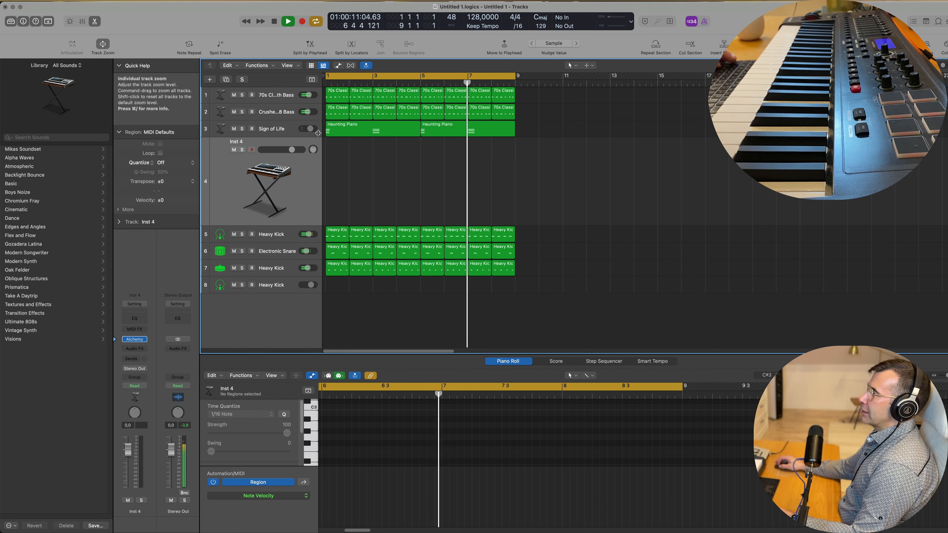
left_click(350, 131)
left_click_drag(350, 131, 351, 181)
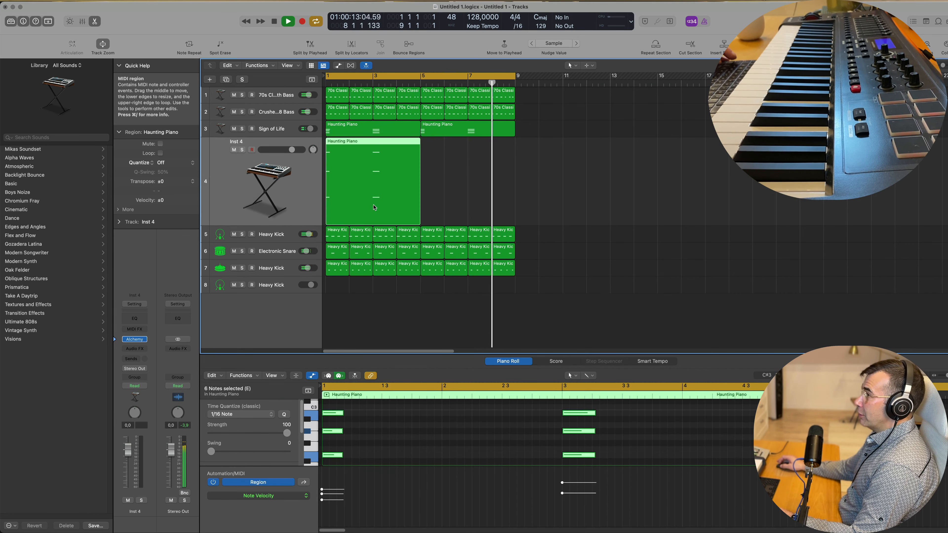
Delete the second chord in the Inst 4 region, extend the first chord's three notes to bar 5 and play the result
left_click_drag(501, 411, 553, 455)
key("Delete")
left_click_drag(387, 411, 731, 449)
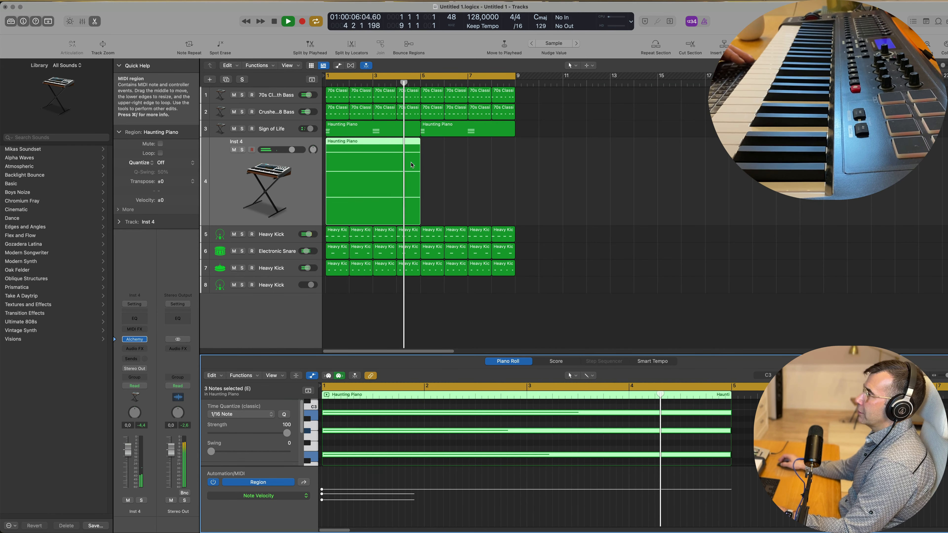
key("space")
left_click(285, 198)
key("space")
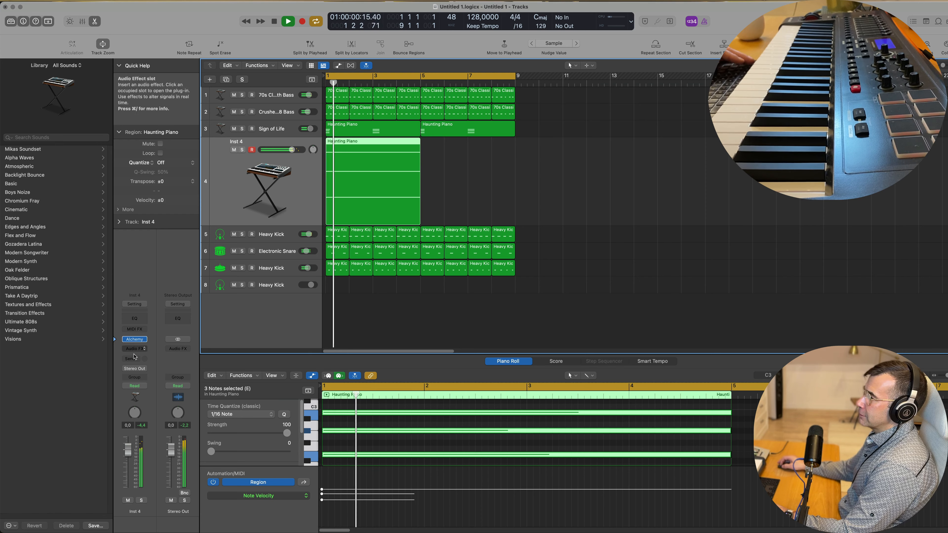
Choose the Dark Arp snapshot in Inst 4's Alchemy and set the track volume to -11.2 dB during playback
key("space")
left_click(135, 339)
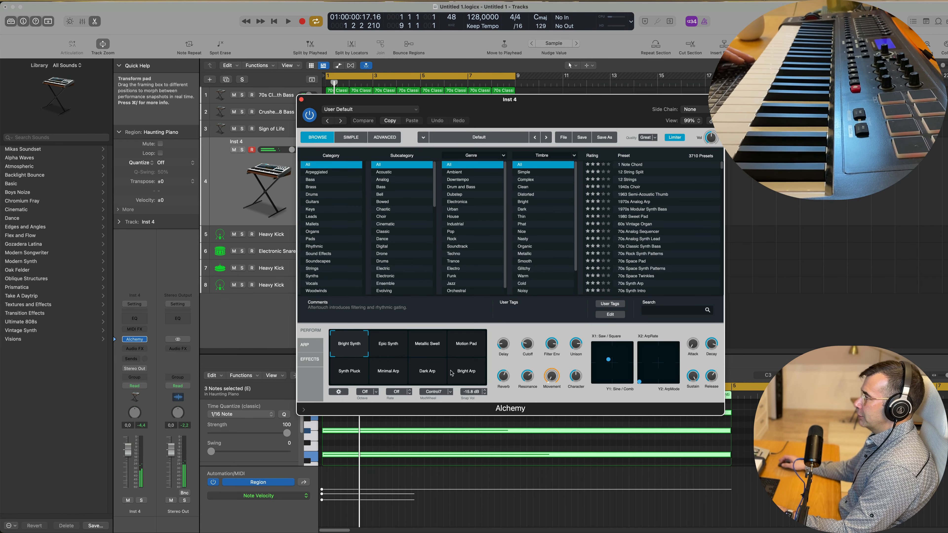
left_click(463, 375)
left_click(428, 375)
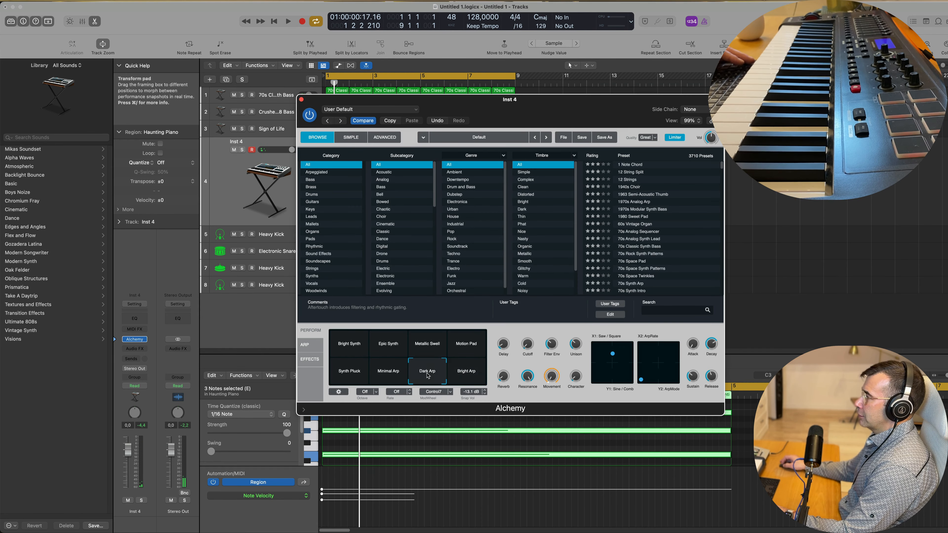
key("space")
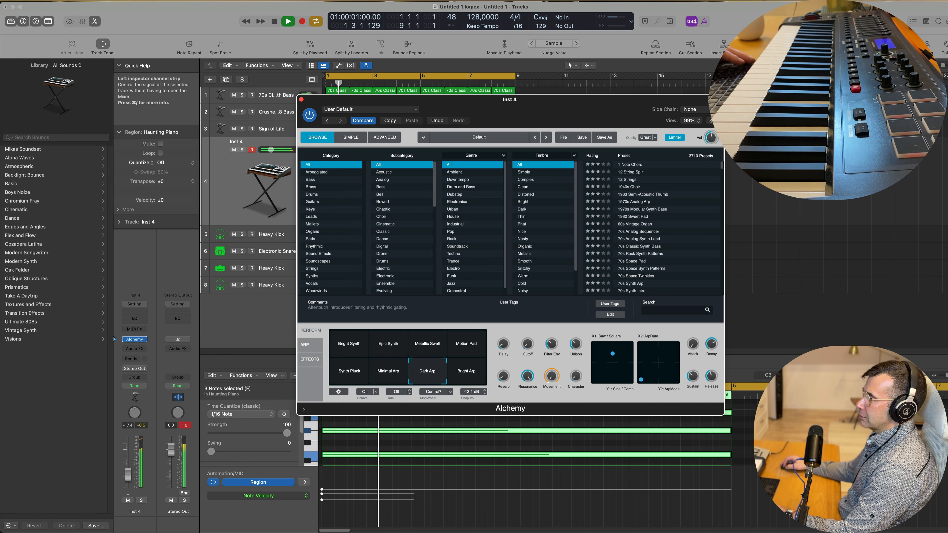
left_click_drag(128, 474, 122, 474)
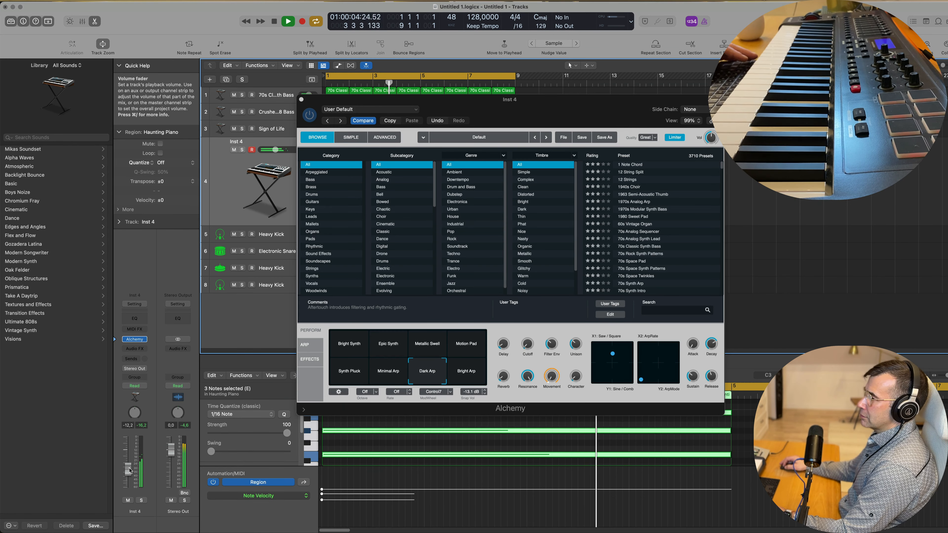
Show Alchemy's arpeggiator settings and adjust its Pattern and Mode knobs, setting the pattern to 4
left_click_drag(582, 115, 606, 77)
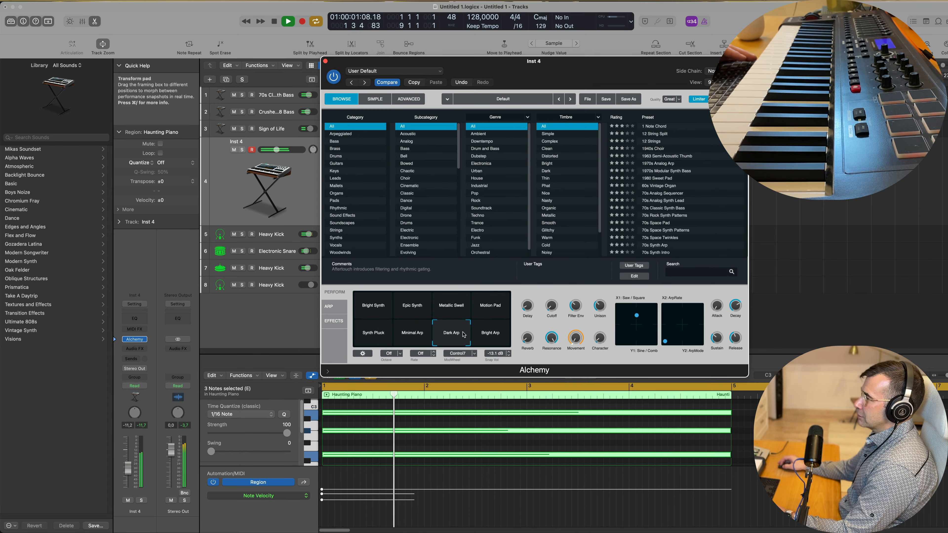
left_click(333, 306)
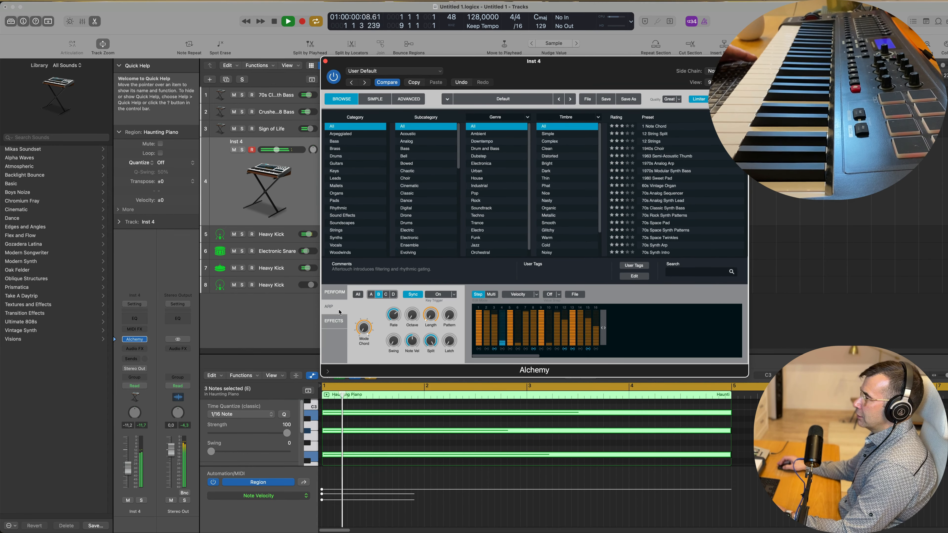
left_click_drag(446, 316, 450, 305)
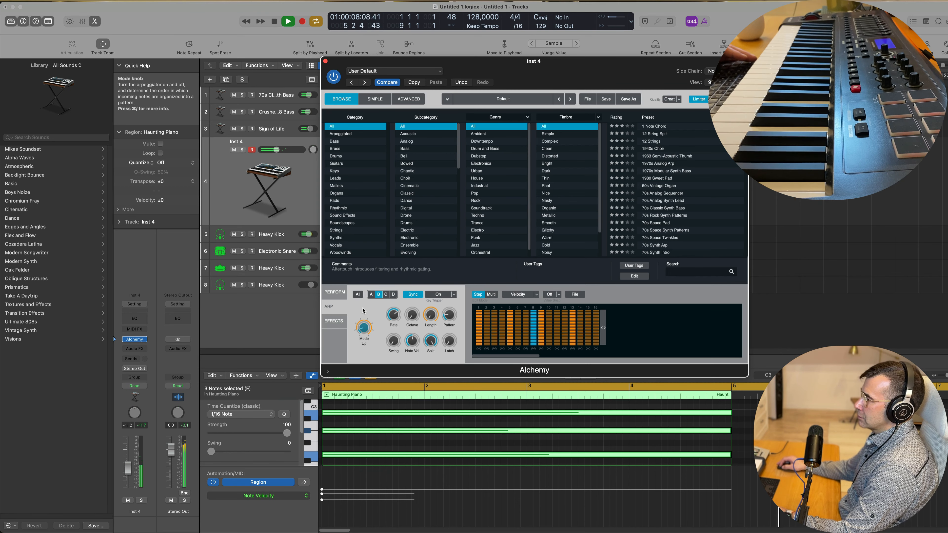
key("space")
left_click_drag(357, 339, 362, 331)
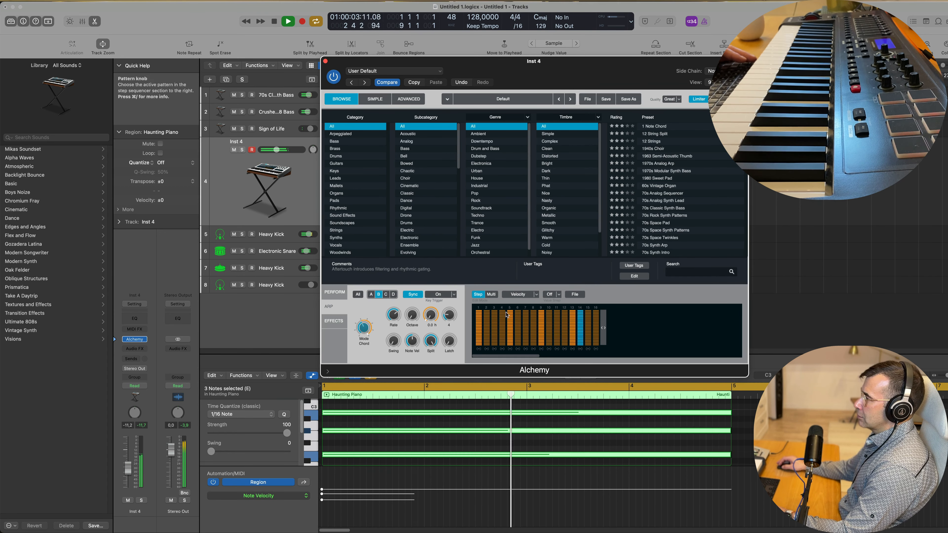
Solo the Inst 4 track and compare arpeggiator patterns, returning the pattern to 4
left_click(141, 500)
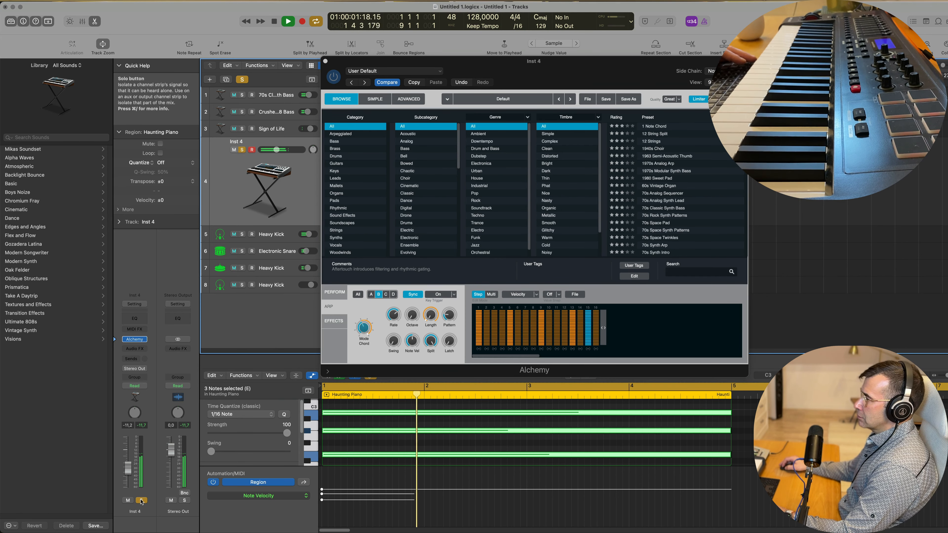
left_click(448, 313)
mouse_move(450, 300)
left_mouse_down()
mouse_move(445, 356)
mouse_move(449, 310)
left_mouse_up()
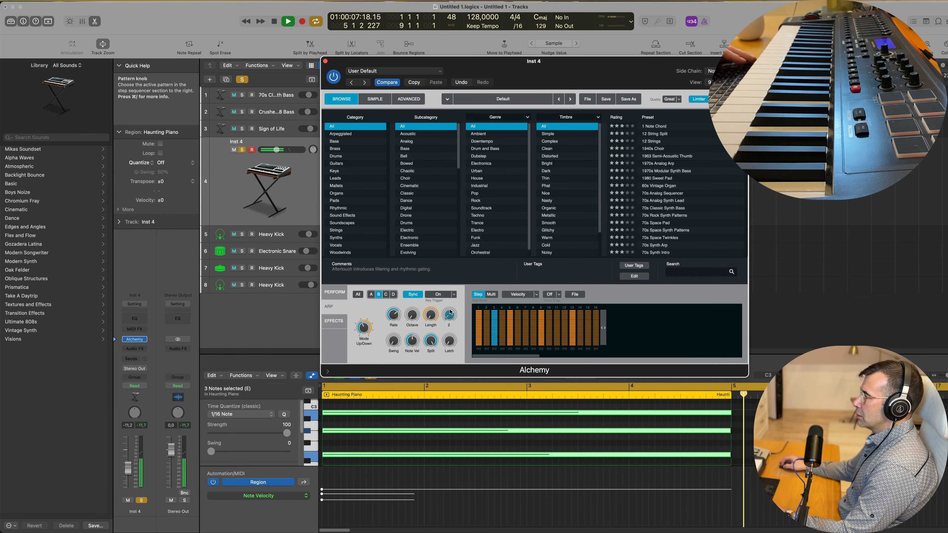
Try the Downbeat Emphasis arpeggiator preset on Inst 4 and replace it with Pumping Groove
left_click(574, 294)
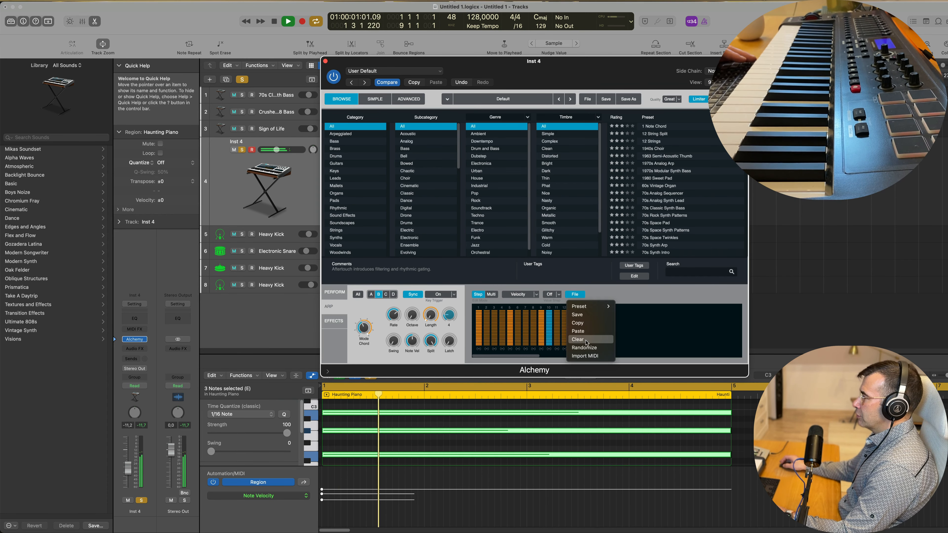
mouse_move(601, 312)
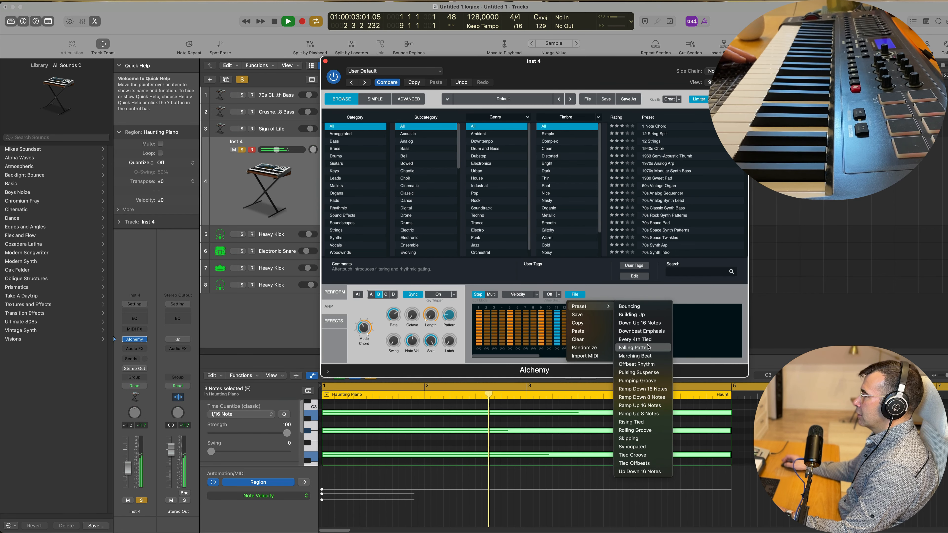
left_click(644, 332)
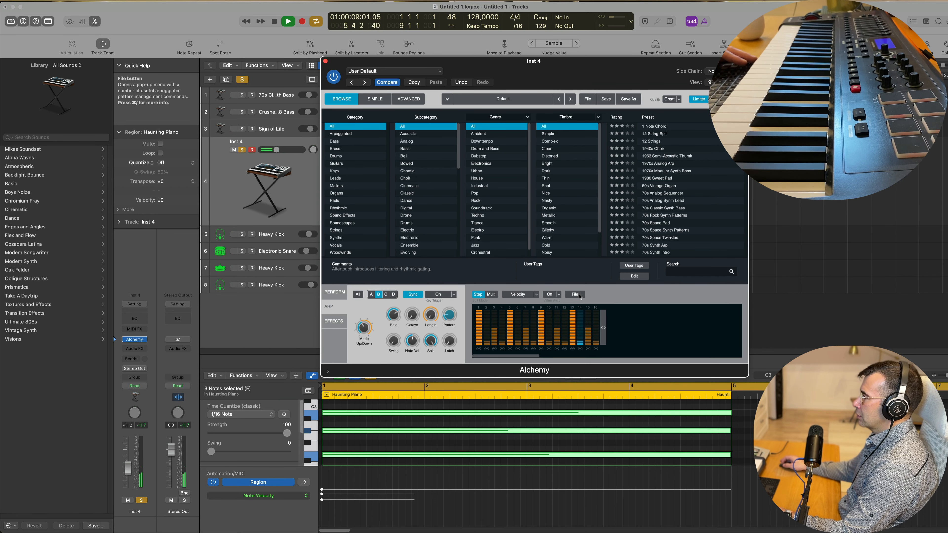
left_click(578, 295)
mouse_move(588, 306)
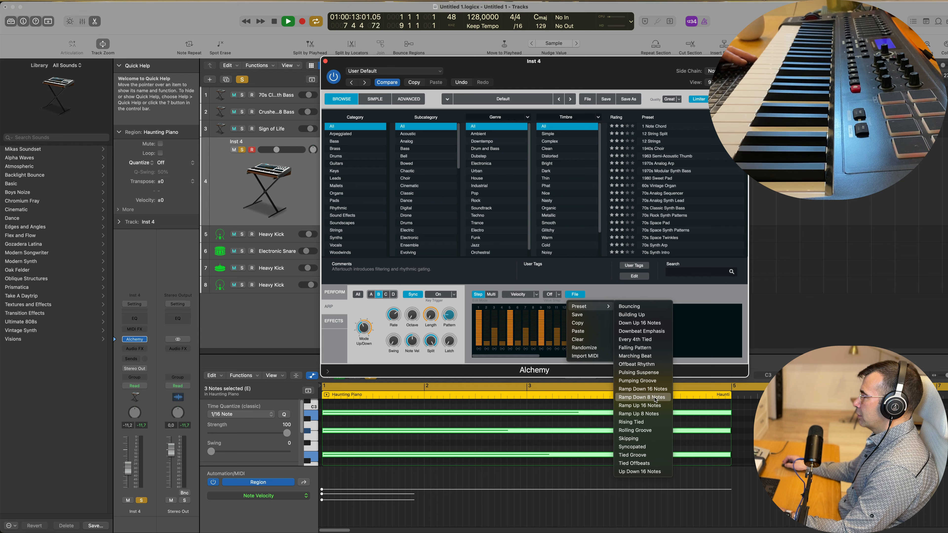
left_click(651, 381)
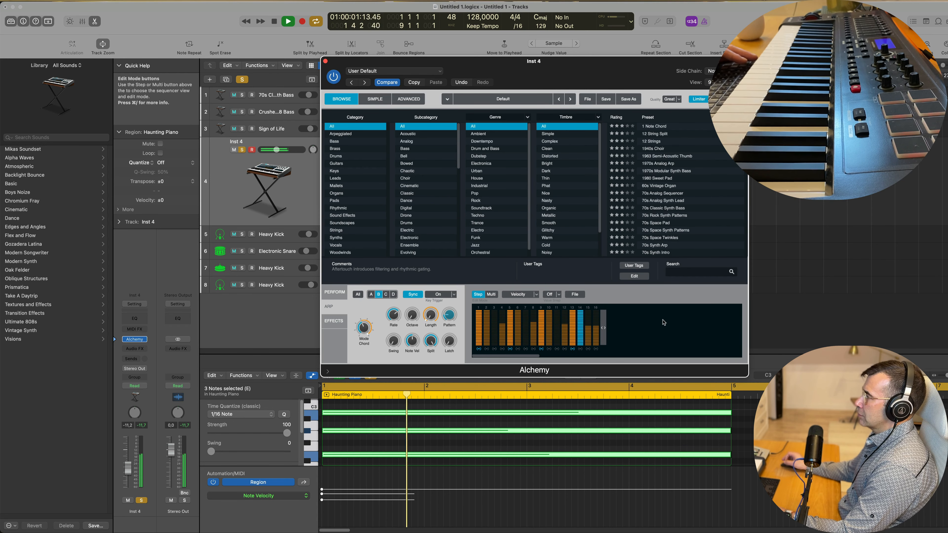
Turn off solo on the Inst 4 track and play the arpeggio together with the full beat
left_click_drag(636, 73, 823, 153)
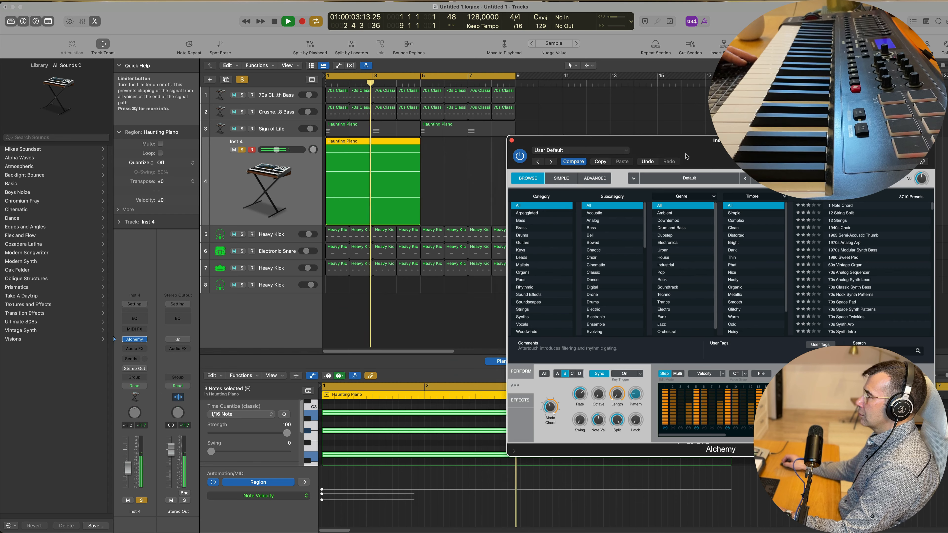
key("space")
left_click(242, 150)
key("space")
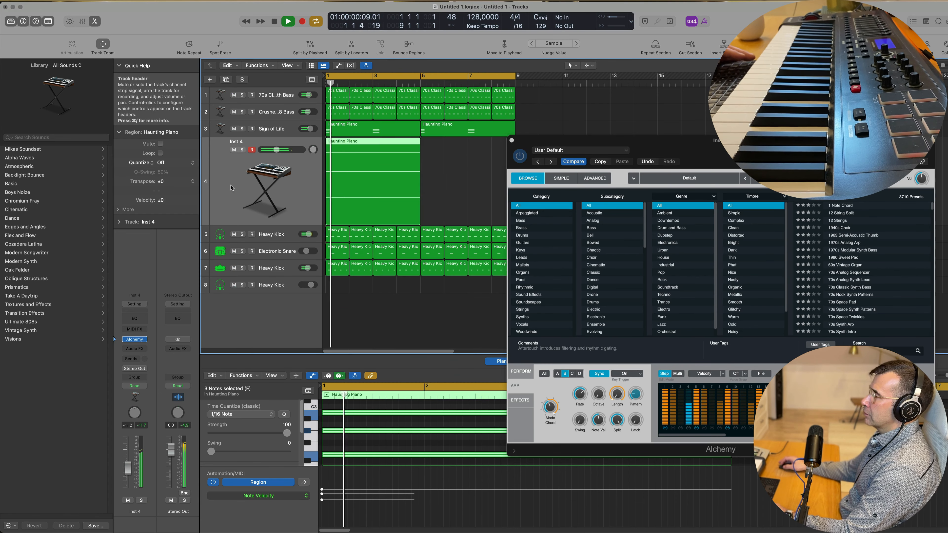
Repeat the Inst 4 Haunting Piano region once so it extends from bar 5 to bar 9, and resume playback
left_click_drag(685, 152, 539, 157)
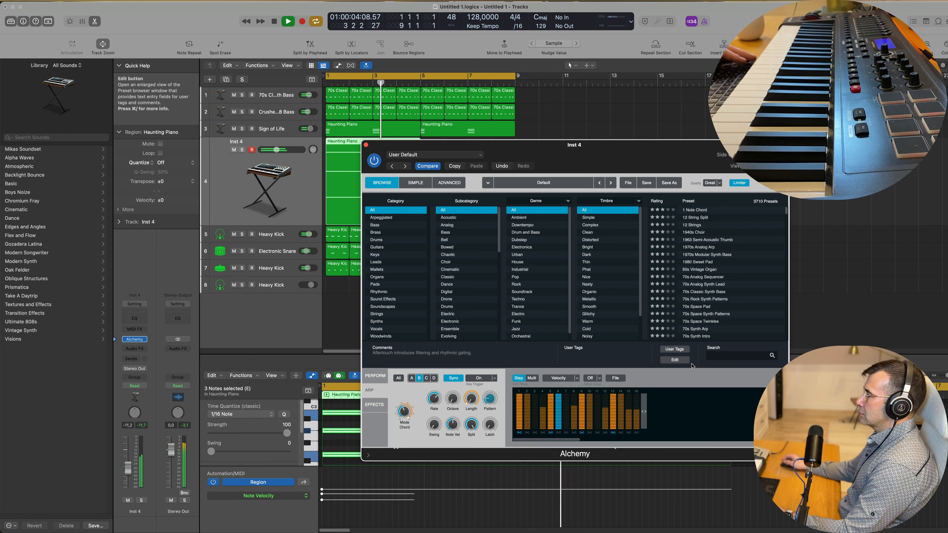
left_click_drag(637, 152, 618, 205)
key("space")
left_click_drag(479, 160, 378, 165)
key("super+r")
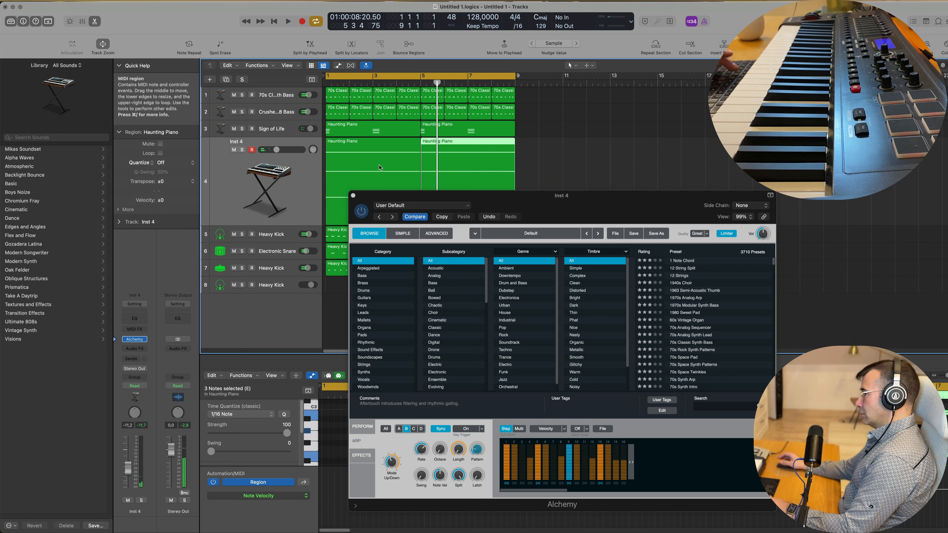
key("space")
left_click_drag(530, 197, 546, 140)
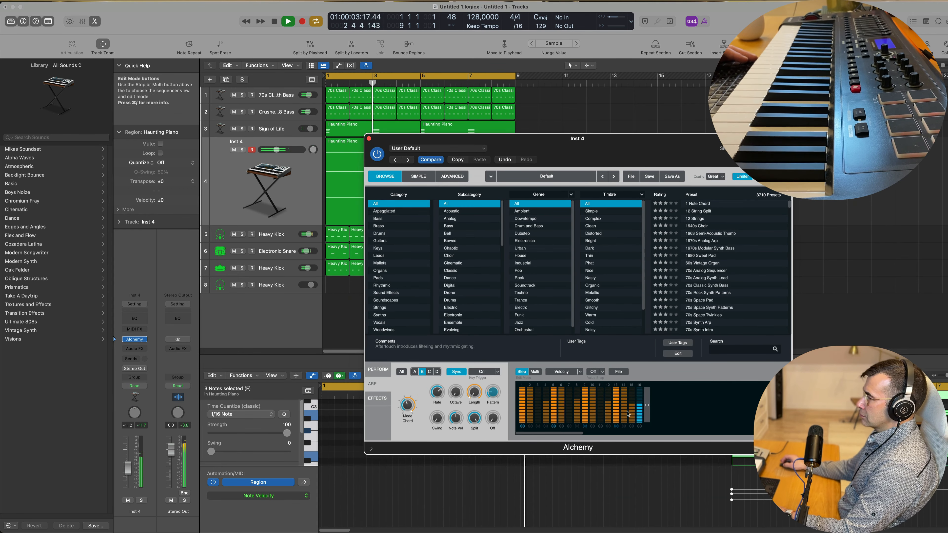
Randomize the Inst 4 arpeggiator pattern for source B three times, listening to each variation with the beat
left_click(611, 373)
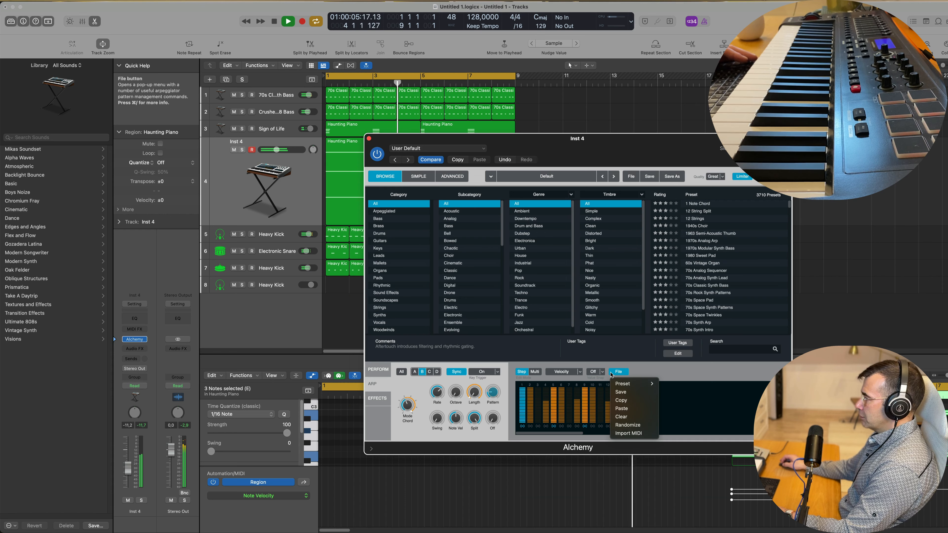
left_click(628, 425)
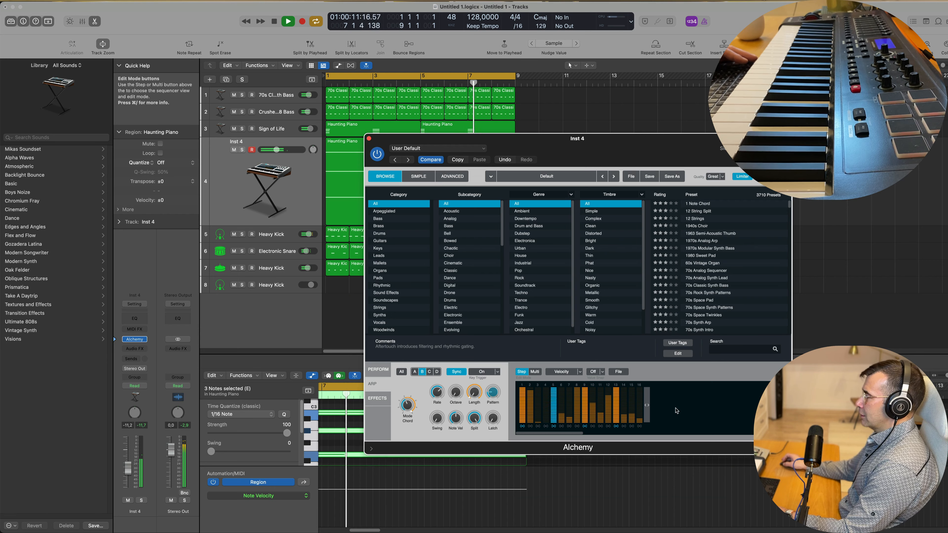
left_click(619, 372)
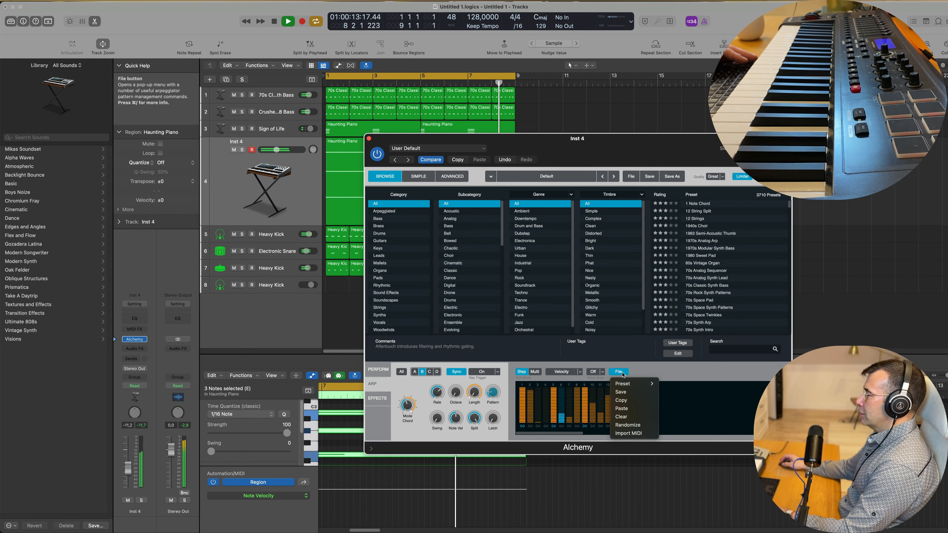
left_click(628, 425)
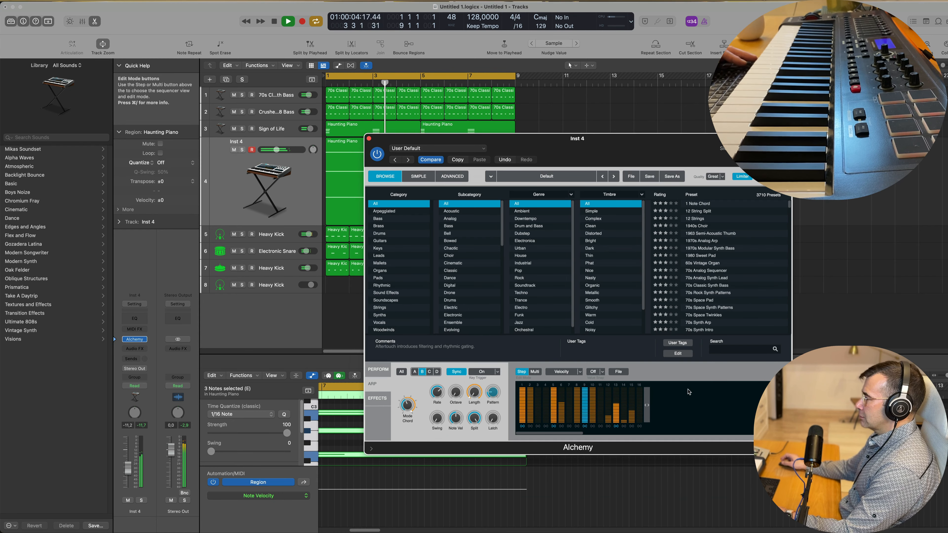
left_click(615, 372)
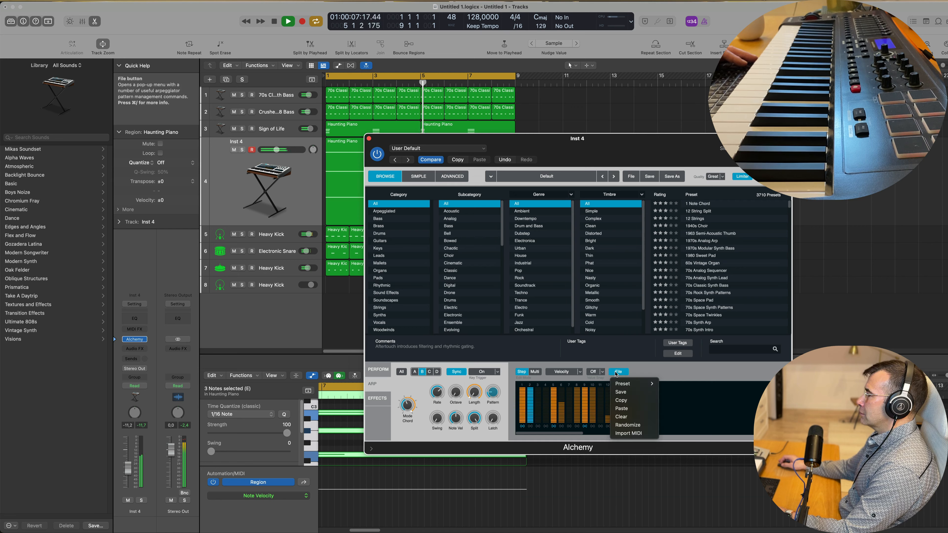
left_click(627, 425)
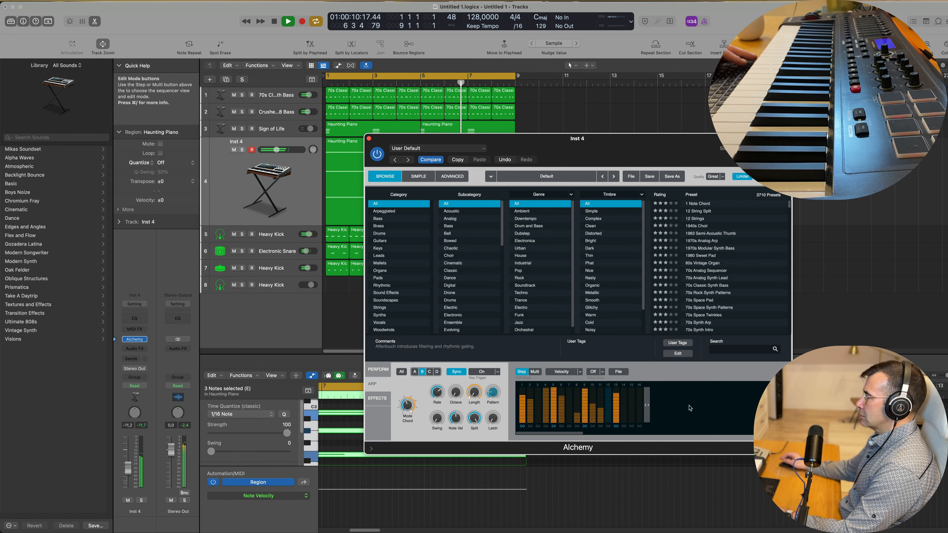
Try the Rolling Groove arpeggiator preset on Inst 4, glance at the multi-row step view, and try the Syncopated preset
left_click(618, 371)
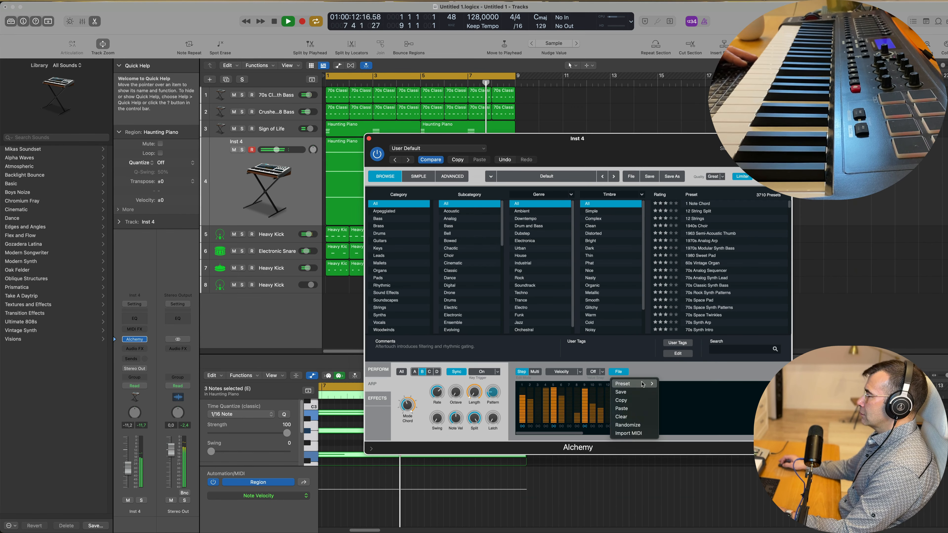
mouse_move(634, 383)
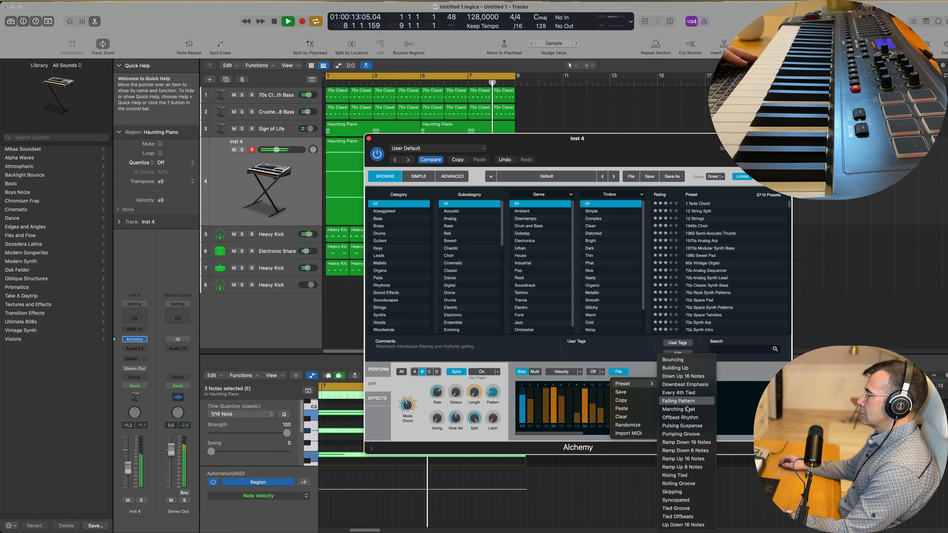
left_click(689, 486)
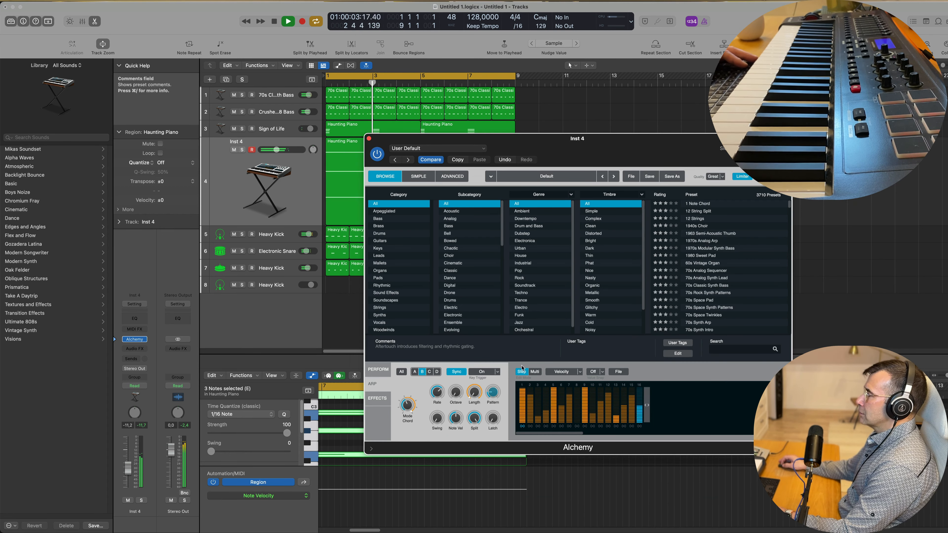
left_click(536, 372)
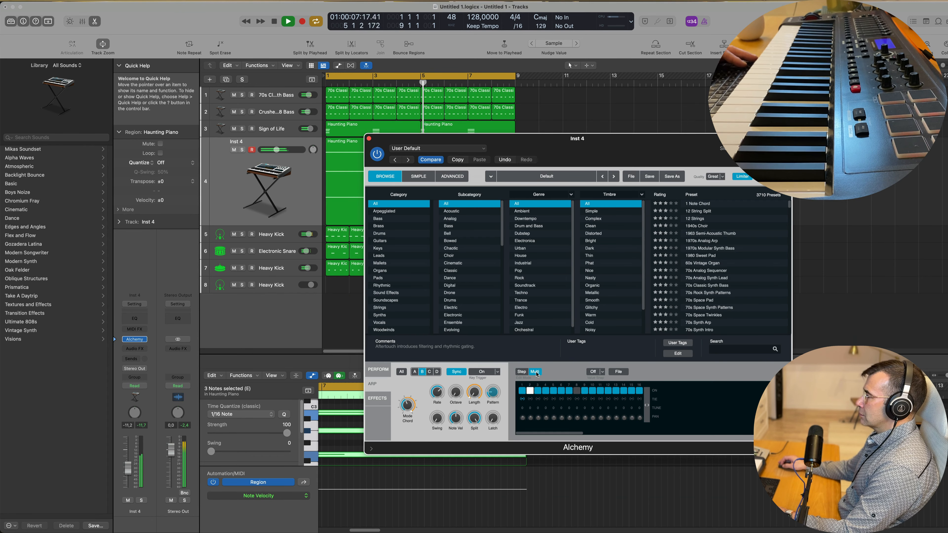
left_click(522, 372)
left_click(618, 371)
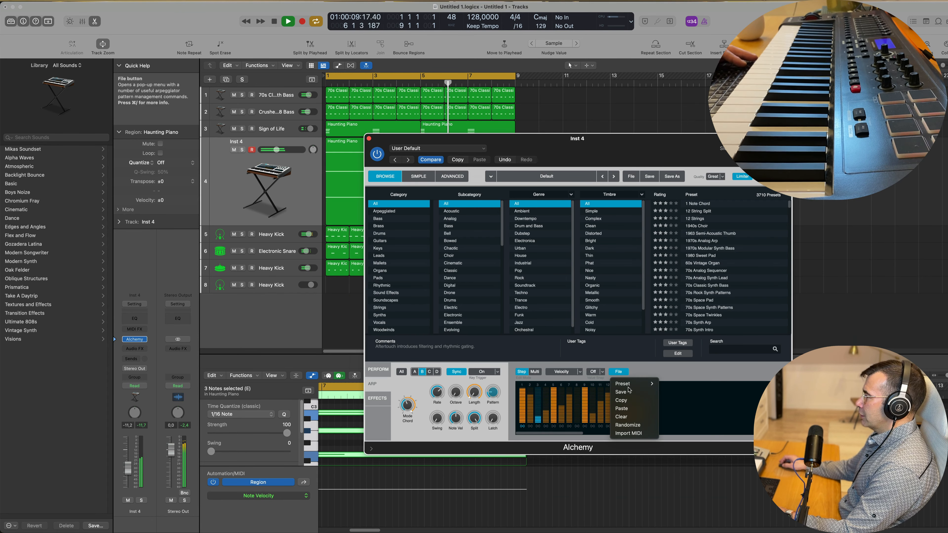
mouse_move(645, 385)
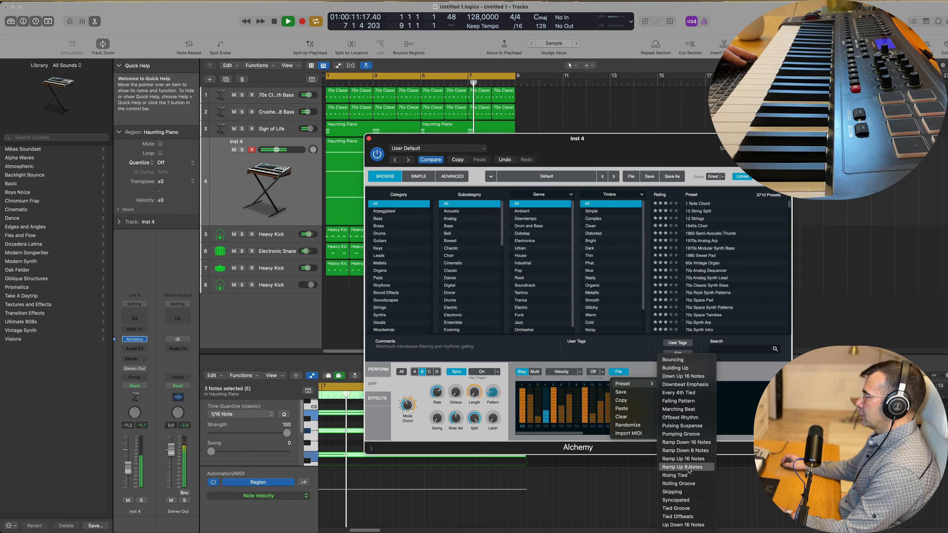
left_click(688, 500)
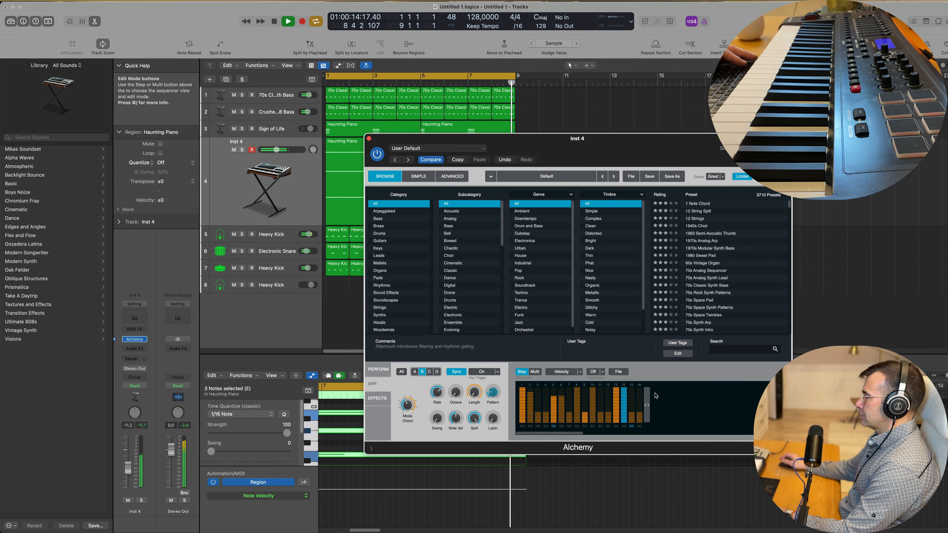
Load the Rising Tied preset into the Inst 4 arpeggiator for source B
left_click(618, 372)
mouse_move(634, 384)
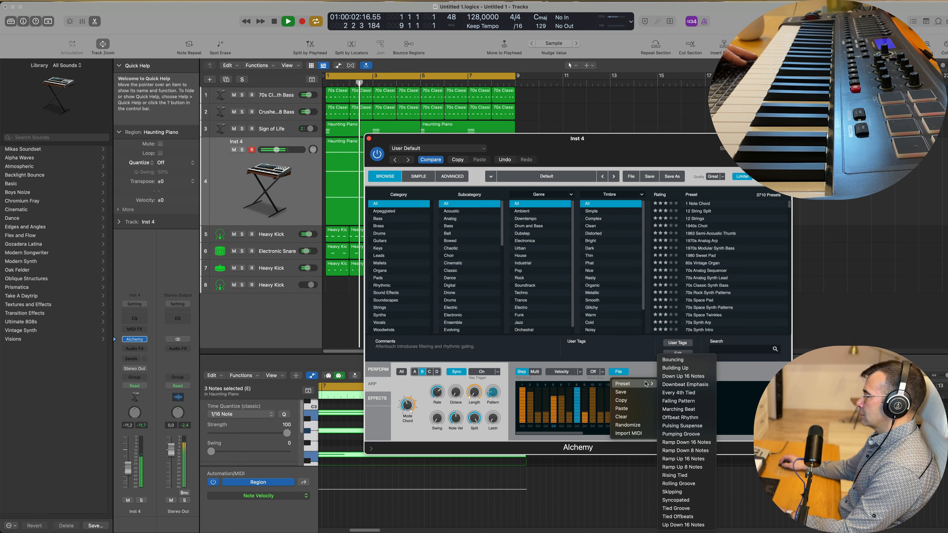
left_click(687, 475)
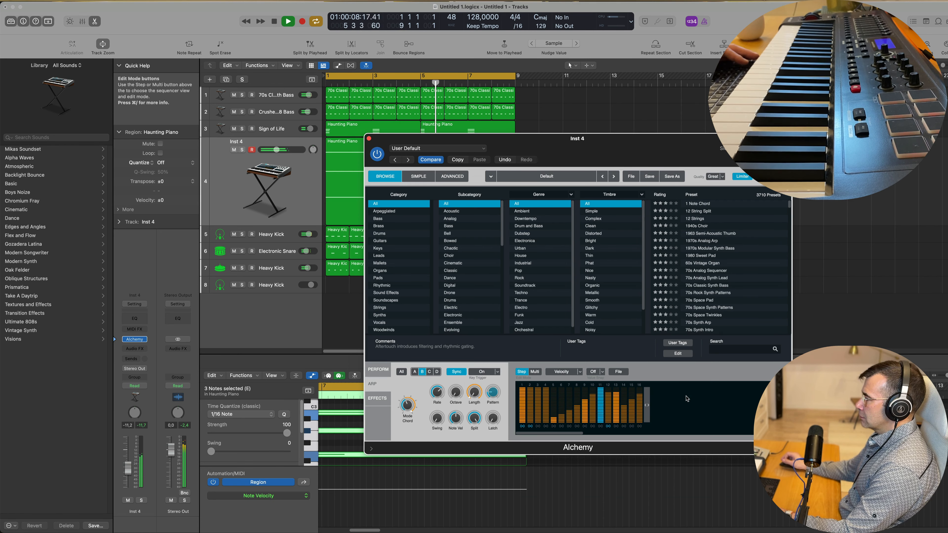
Solo Inst 4, compare arpeggiator sources A, C, D and B, choose All, and turn the solo off
left_click(141, 500)
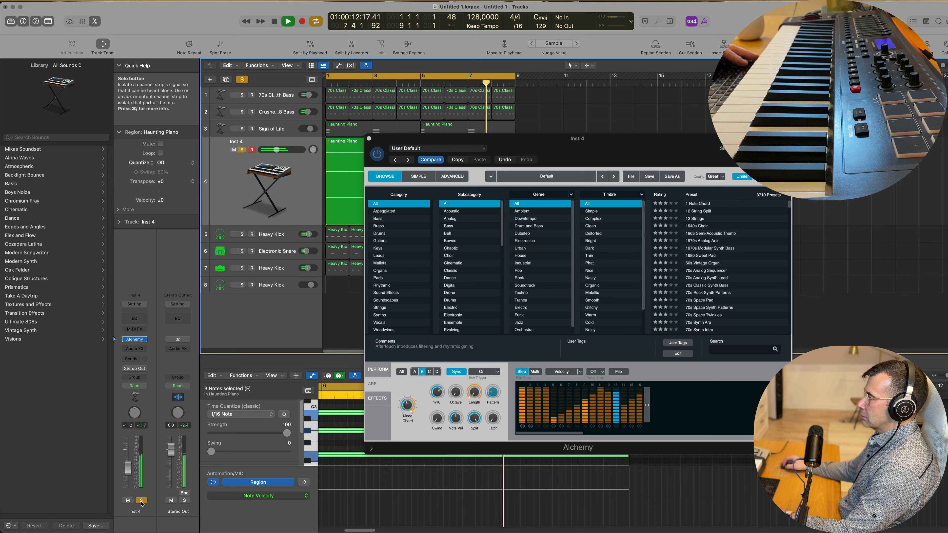
left_click(414, 372)
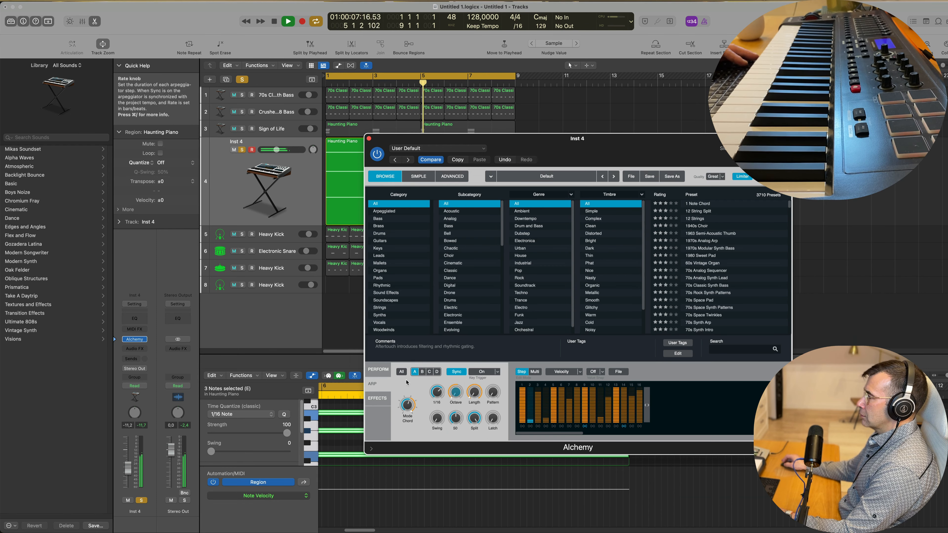
left_click(429, 372)
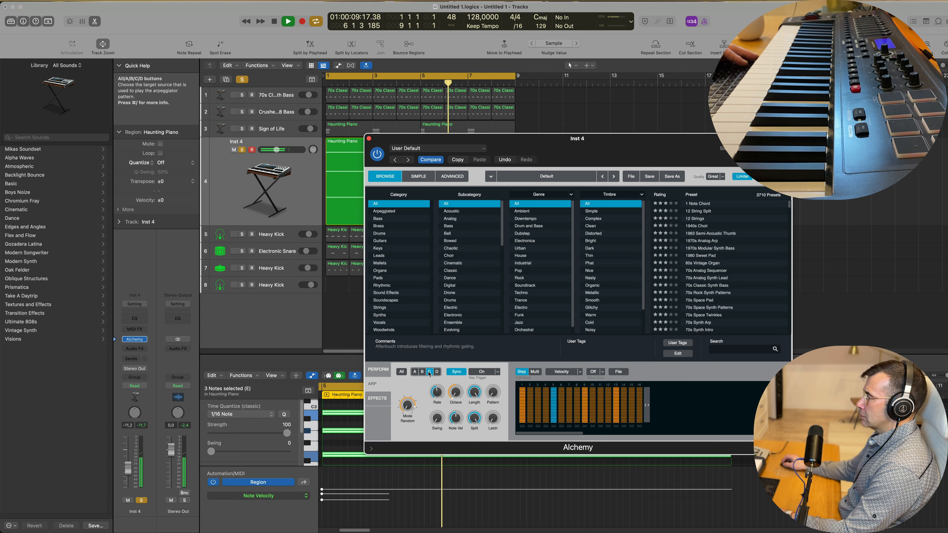
left_click(438, 372)
left_click(421, 371)
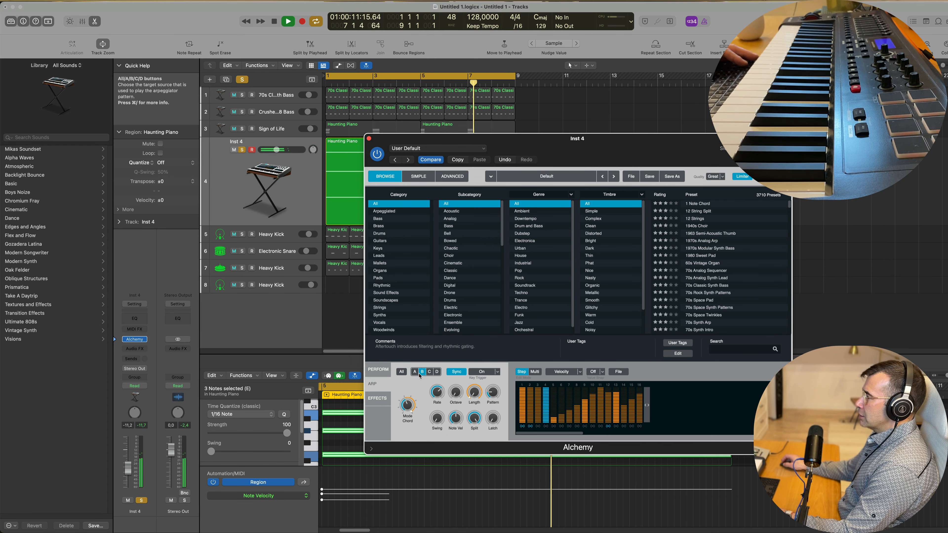
left_click(401, 372)
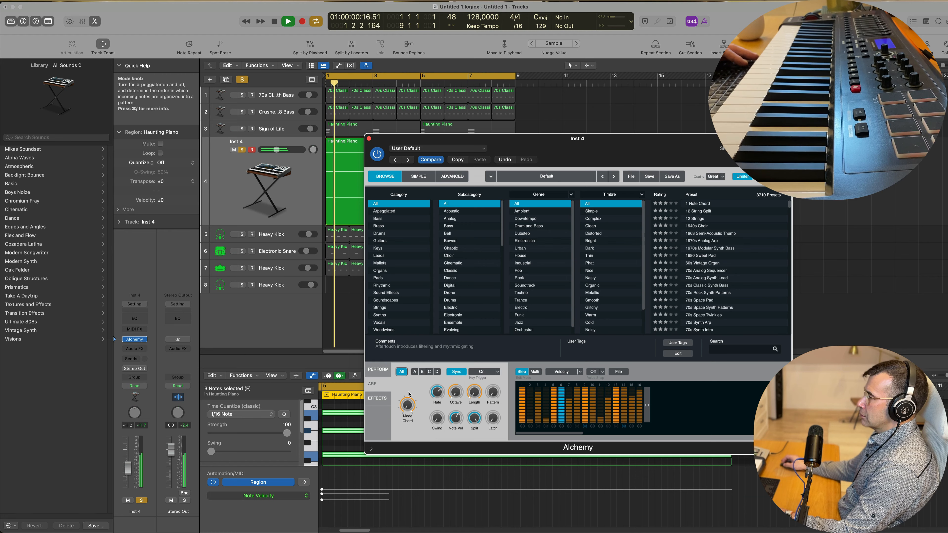
left_click(141, 500)
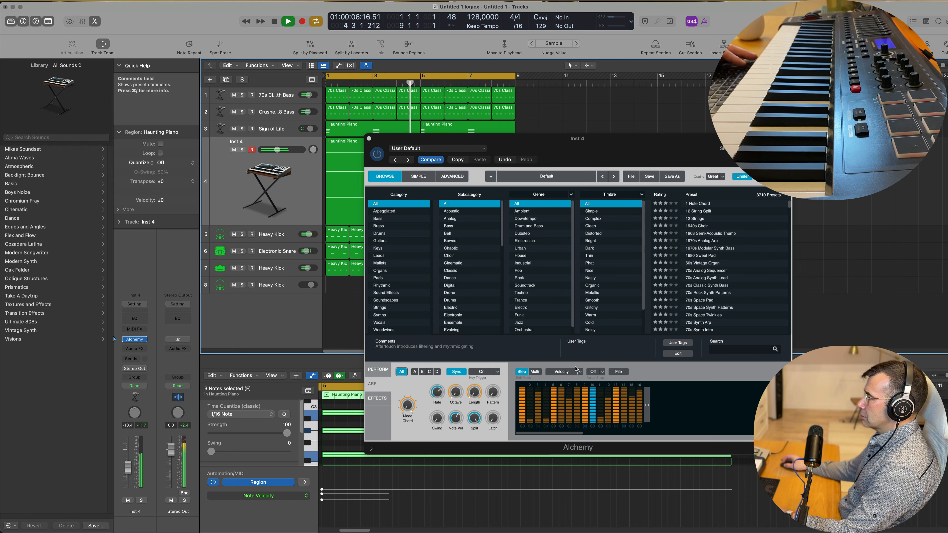
Compare arpeggiator pattern 4 with pattern 1 on Inst 4, return to pattern 1, and close the Alchemy window
left_click(492, 388)
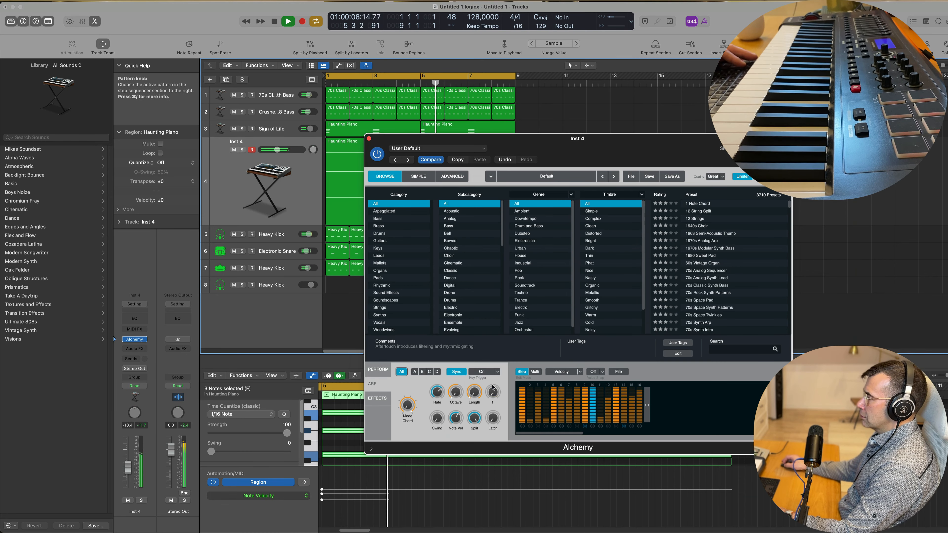
left_click_drag(492, 387, 493, 380)
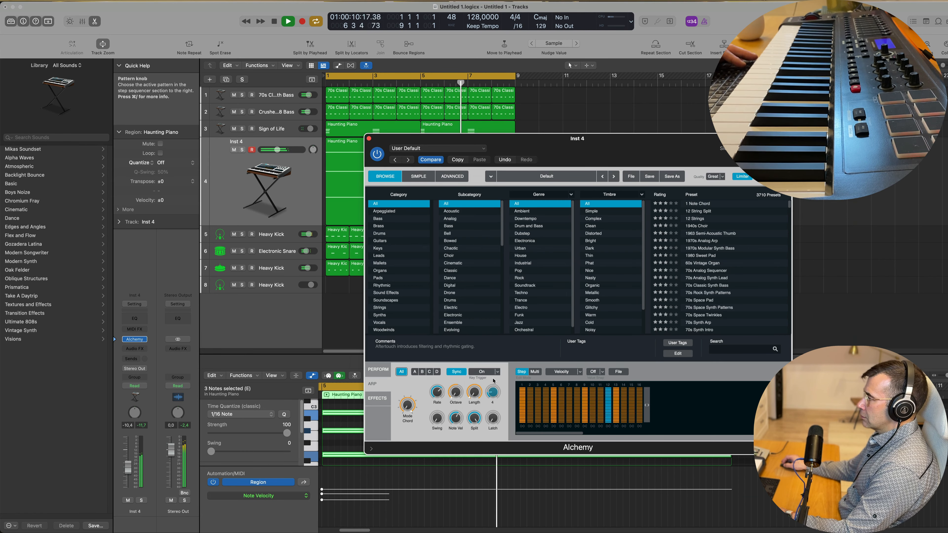
left_click_drag(493, 380, 494, 402)
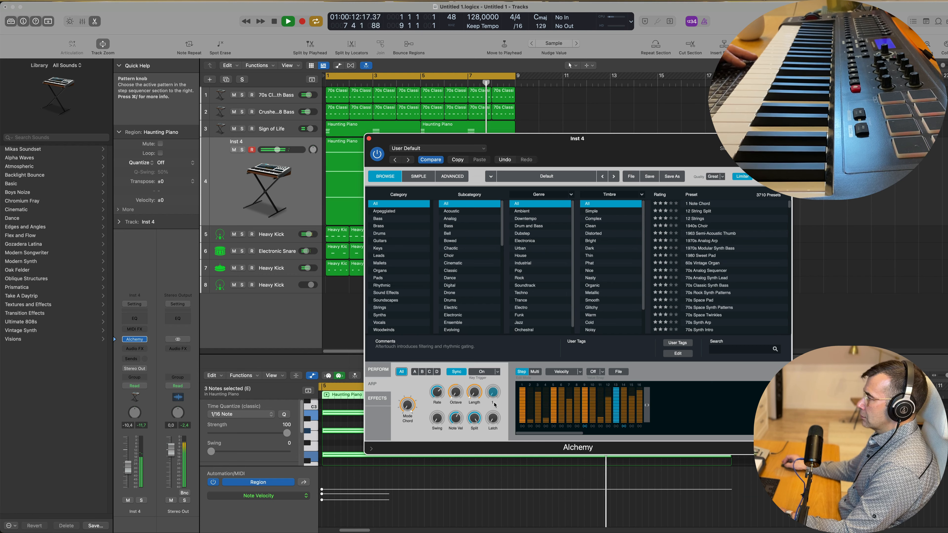
left_click_drag(387, 144, 335, 145)
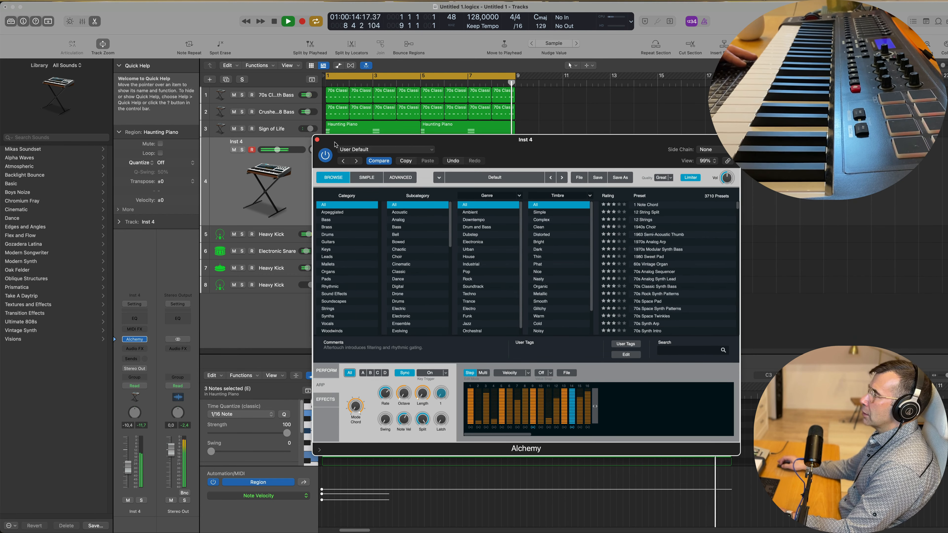
left_click(317, 139)
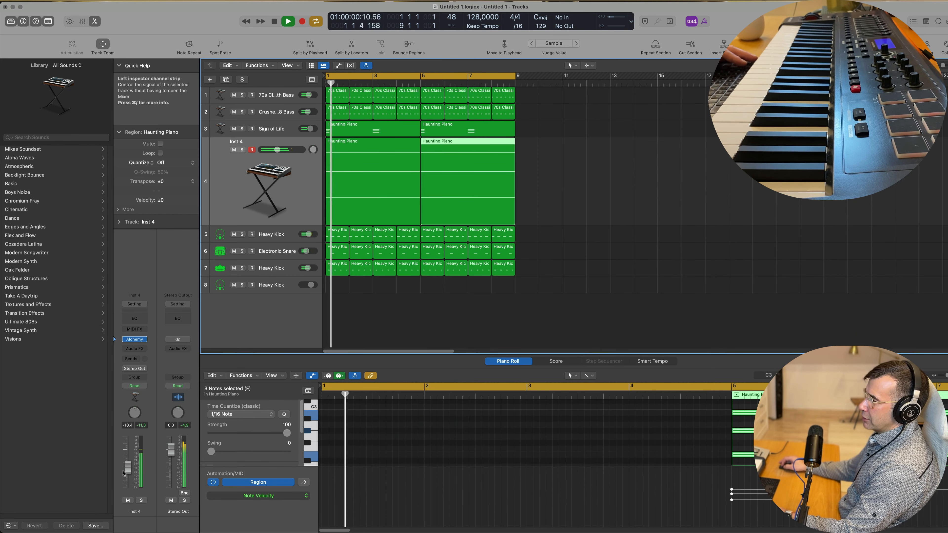
Add a Channel EQ to Inst 4, enable its low cut at about 135 Hz, and restart playback
left_click(135, 318)
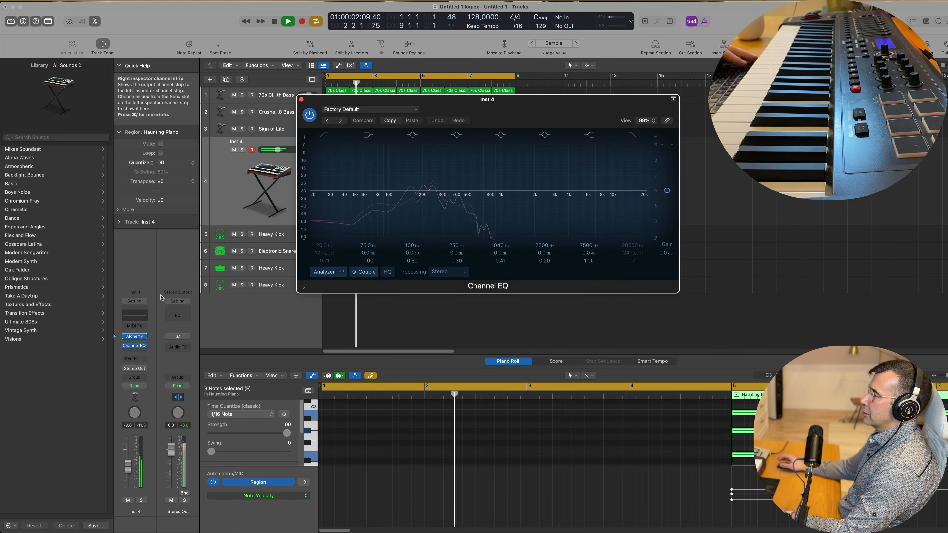
left_click(324, 134)
left_click_drag(341, 162, 433, 166)
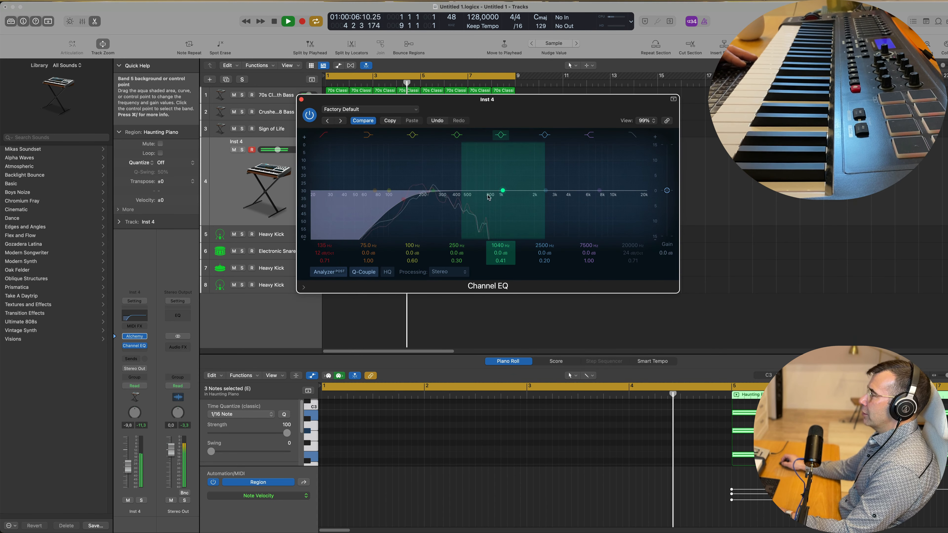
key("space")
key("space")
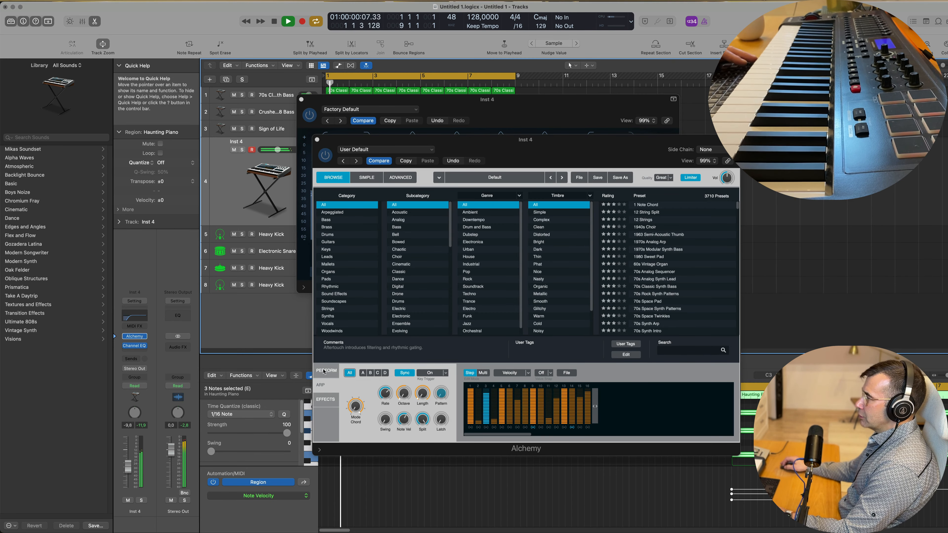
Show Alchemy's performance controls for Inst 4 and set the track's automation mode to Touch
left_click(324, 371)
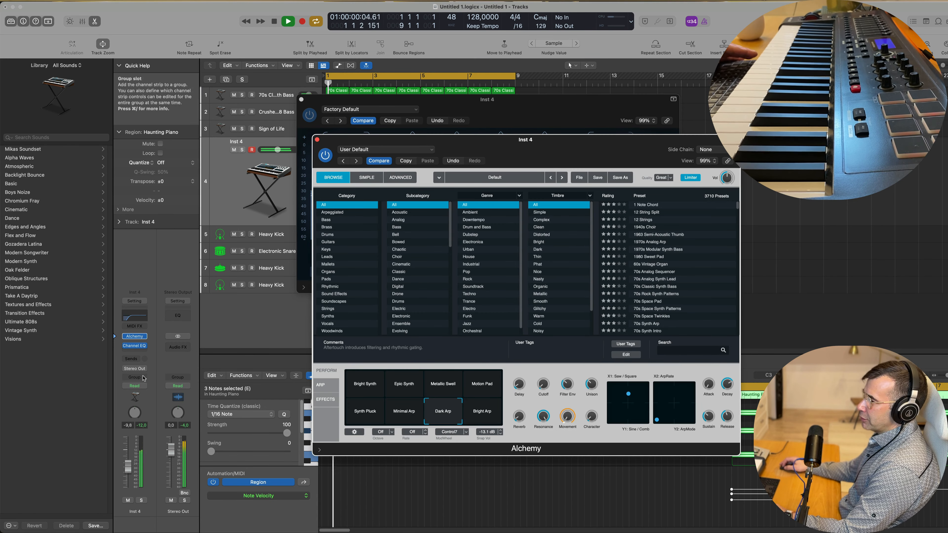
left_click(134, 386)
left_click(135, 395)
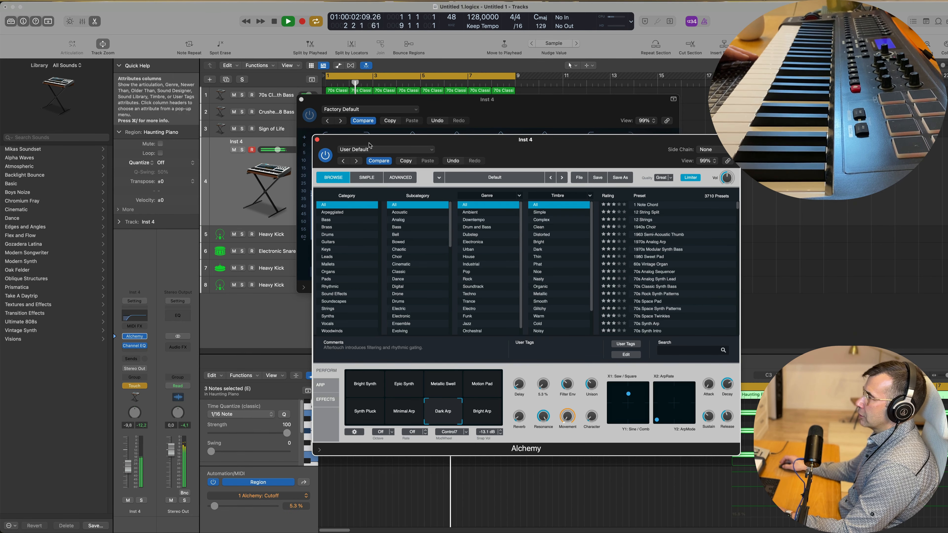
Close the Channel EQ and Alchemy windows and restart playback from bar 1
left_click(301, 100)
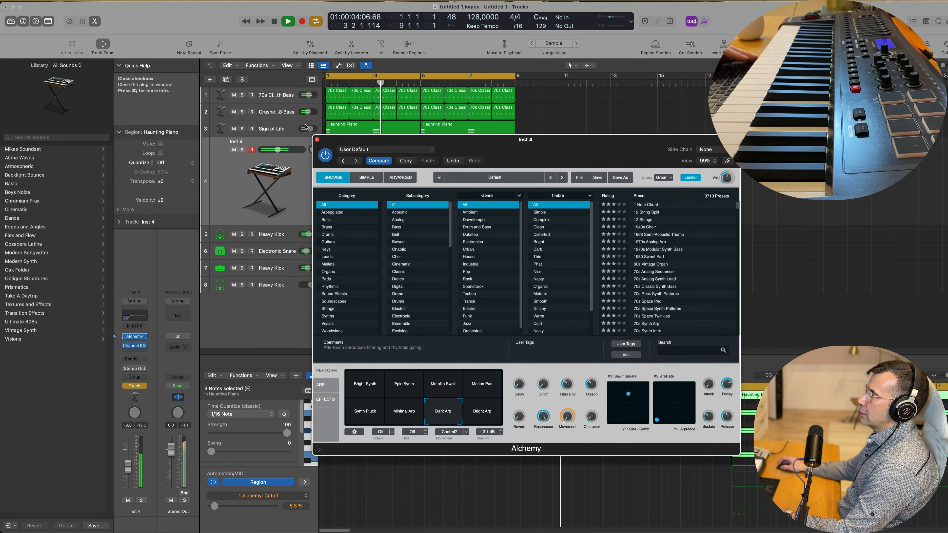
left_click(317, 140)
key("space")
key("space")
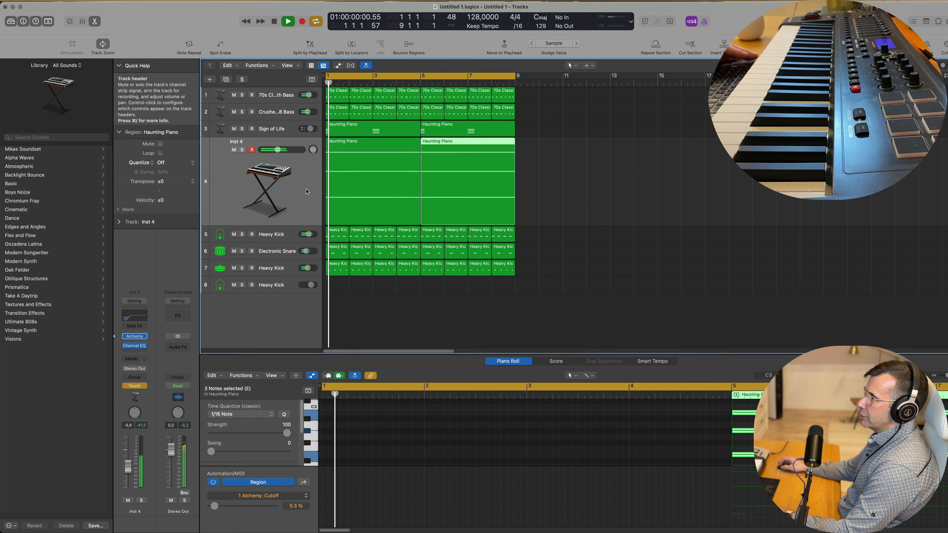
Show track automation and display Alchemy's Cutoff parameter on the Inst 4 track
left_click(313, 198)
key("a")
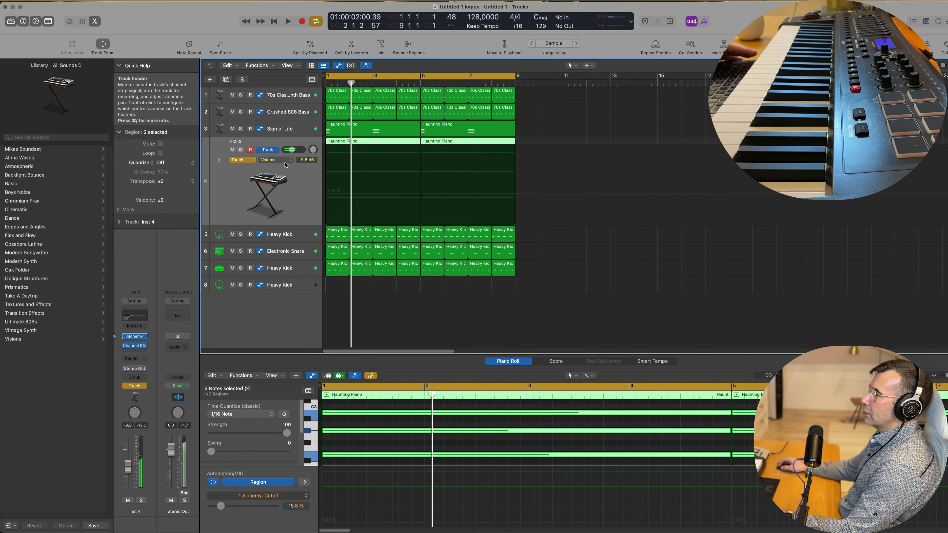
left_click(276, 160)
left_click(309, 256)
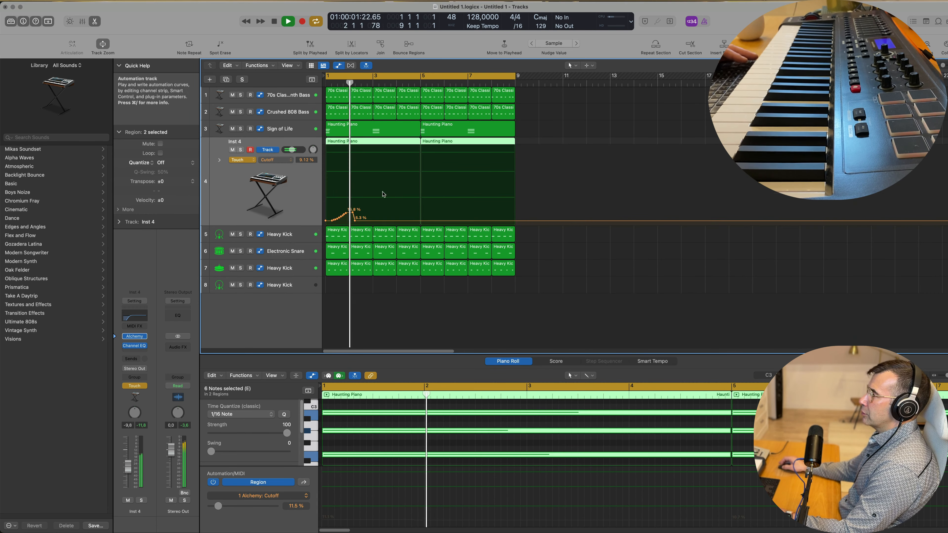
Redraw Inst 4's Cutoff automation to rise to 20% at bar 5 and fall to about 7% at bar 9, then restart playback
key("space")
key("space")
left_click_drag(370, 221, 421, 209)
left_click(381, 221)
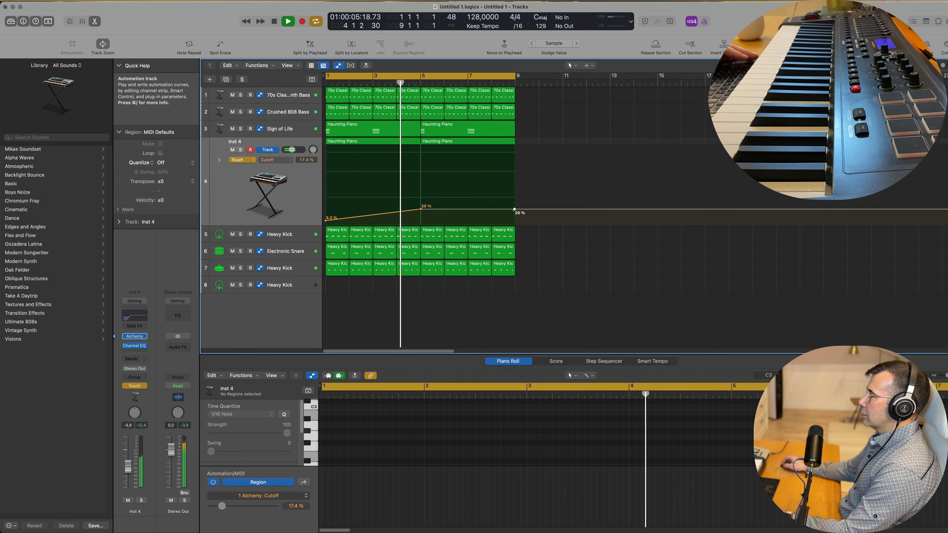
left_click_drag(515, 209, 514, 220)
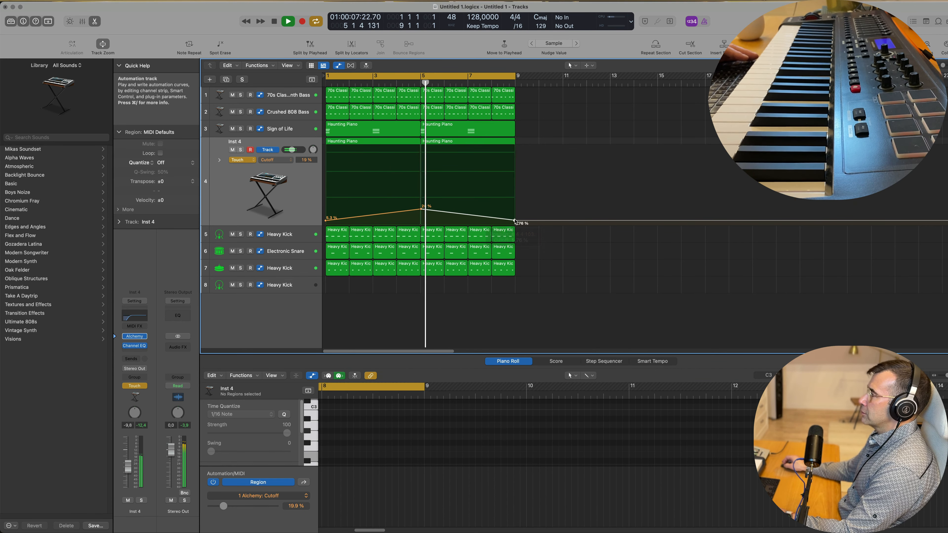
key("Return")
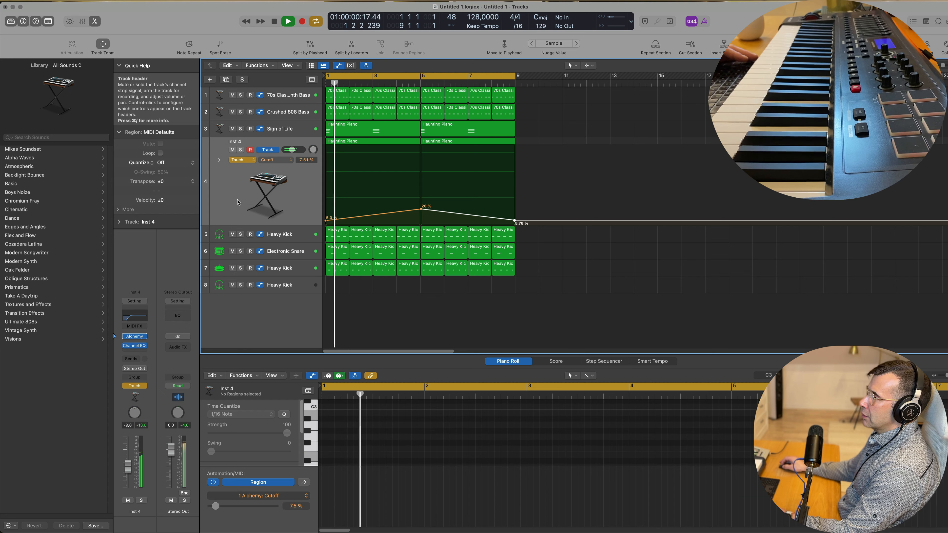
Add a send to Bus 2 (Aux 2) on the Inst 4 track and restart playback from bar 1
left_click(135, 359)
mouse_move(149, 371)
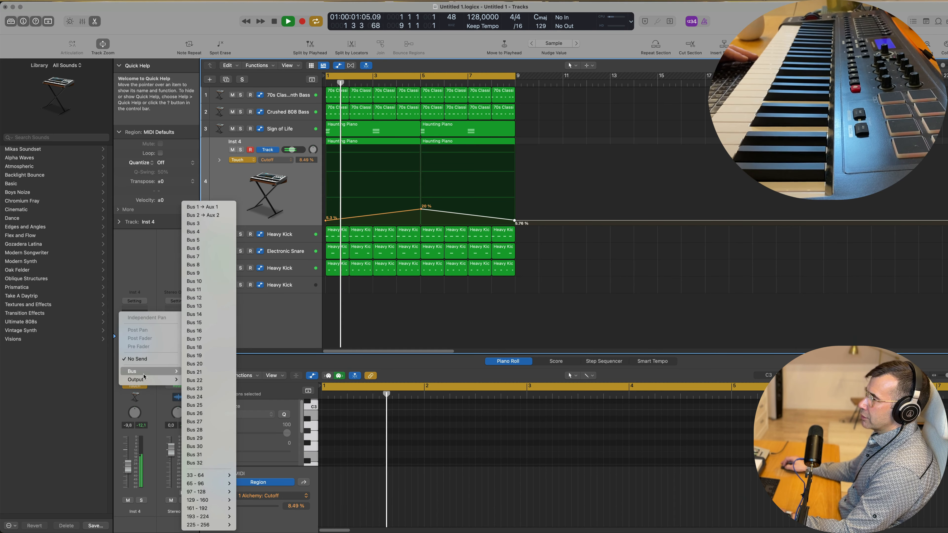
left_click(206, 215)
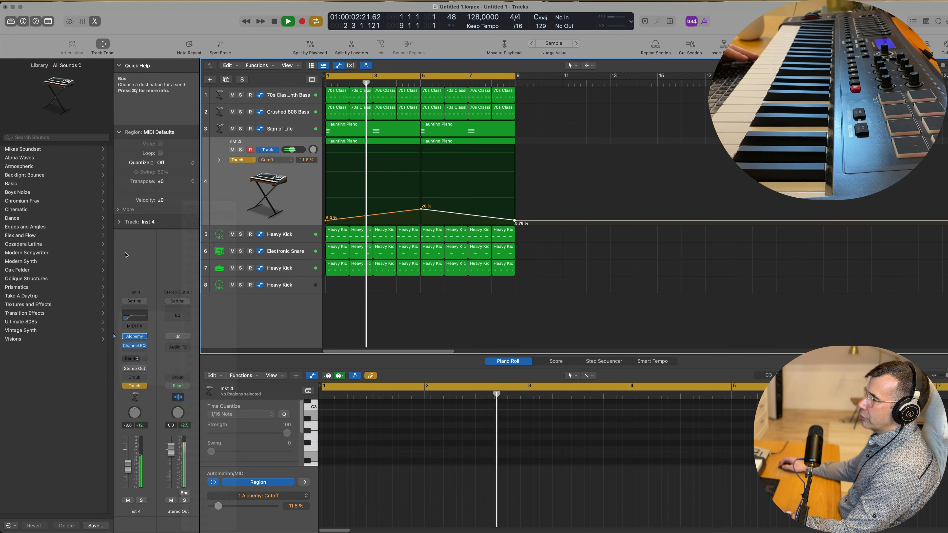
key("Return")
Try raising Inst 4's Bus 2 send to about -11.5 dB during playback, restart from bar 1, and undo the recorded send automation
left_click_drag(144, 356, 144, 330)
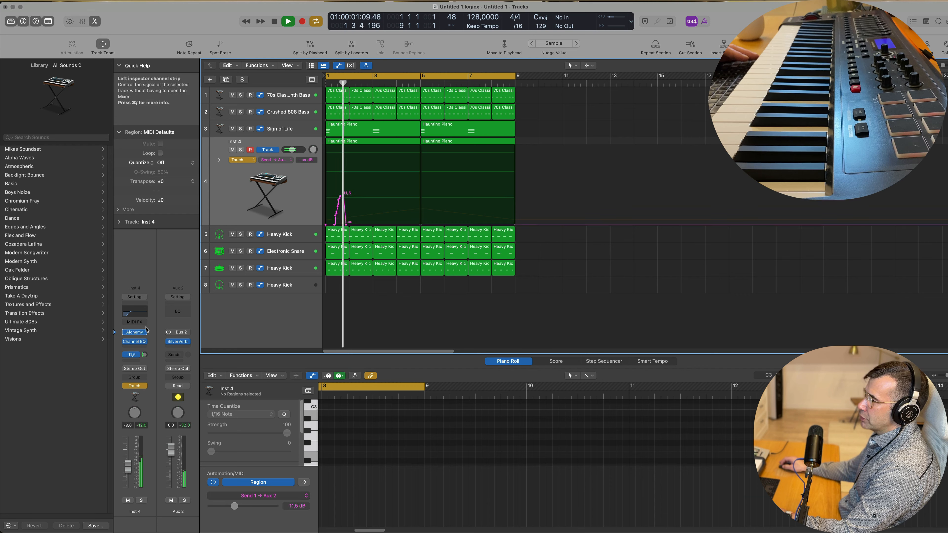
key("Return")
key("super+z")
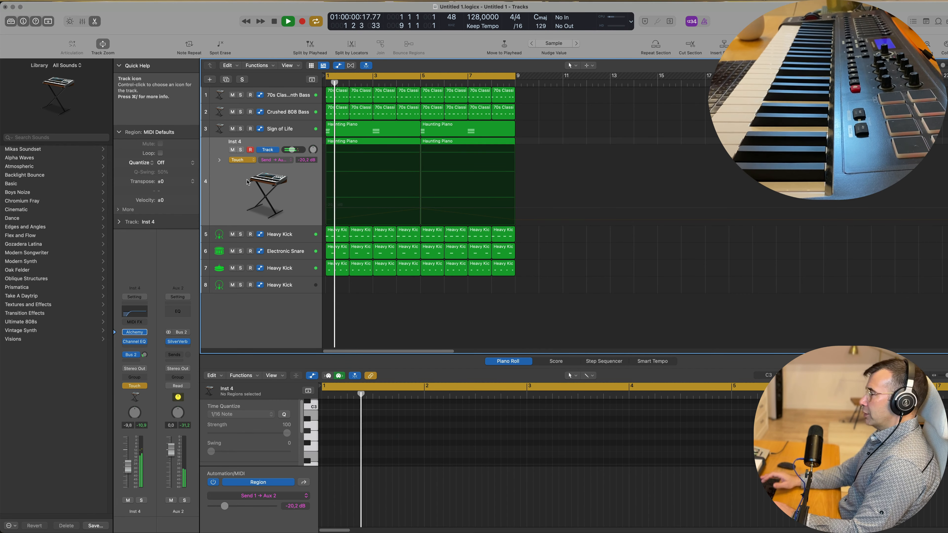
Set the Inst 4 track's automation mode to Read and play the arrangement from the beginning
key("Return")
left_click(239, 160)
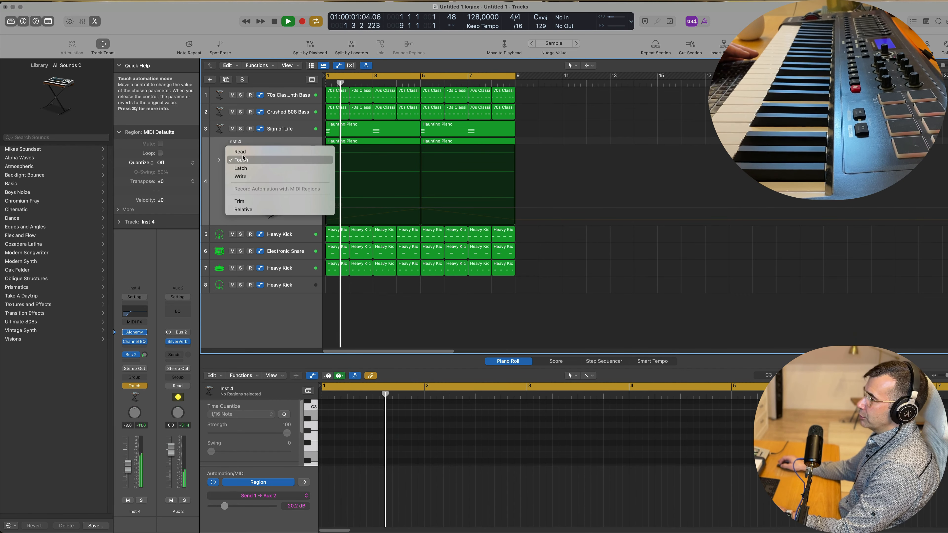
left_click(238, 152)
key("space")
key("Return")
key("space")
Add a Channel EQ after the reverb on Aux 2 and enable its low-cut filter, raising the cutoff into the mid frequencies
left_click(177, 311)
left_click(324, 135)
left_click_drag(317, 204, 464, 203)
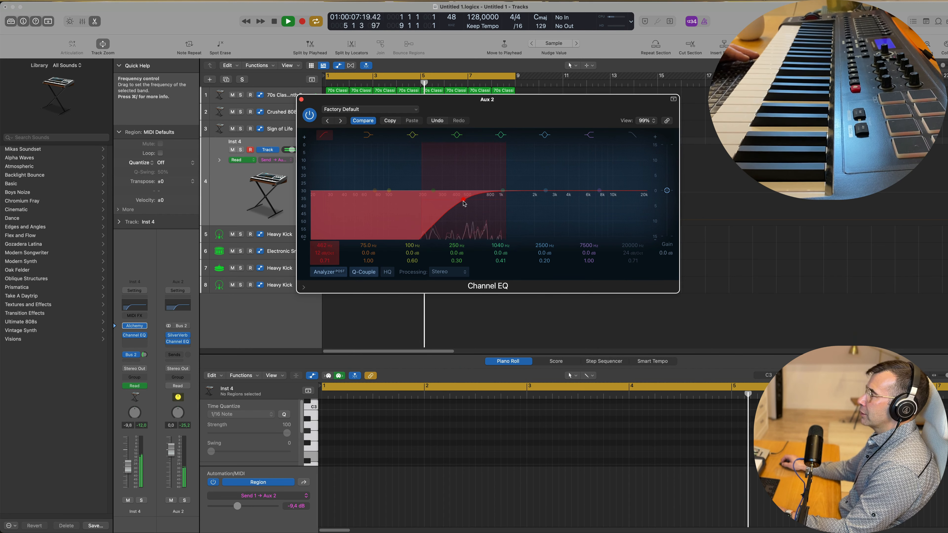
left_click(301, 99)
Lower the Inst 4 track's Bus 2 send level to -10.2 dB while the loop plays
key("space")
key("space")
left_click(262, 172)
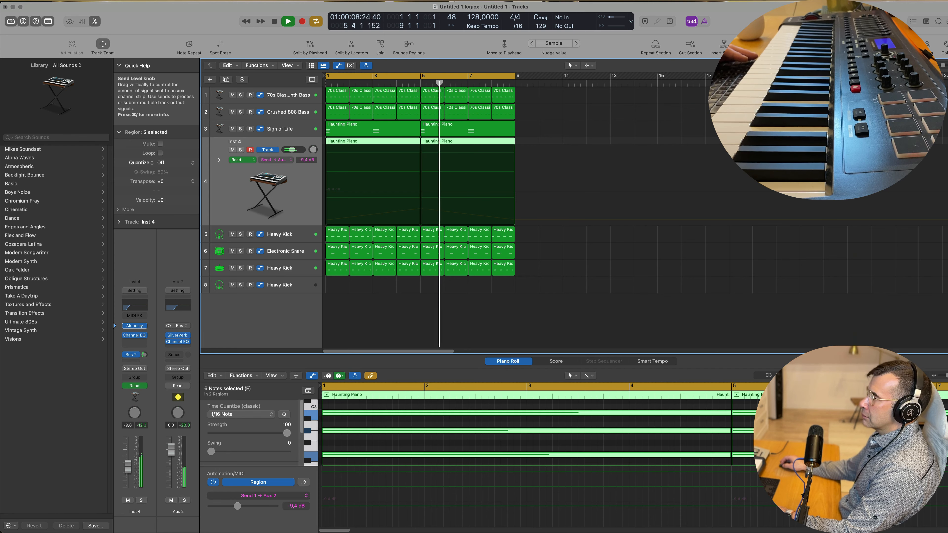
left_click_drag(144, 354, 145, 356)
key("super+Left")
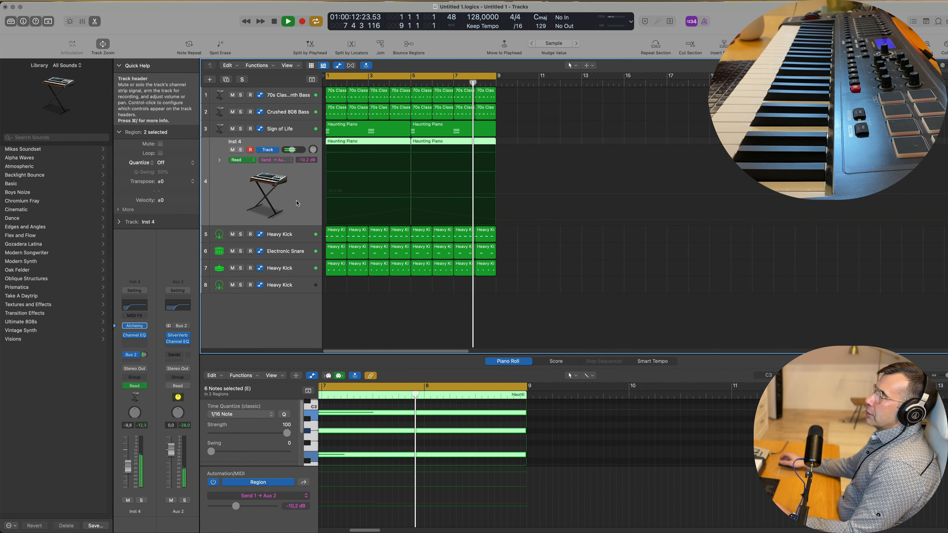
Copy the first Heavy Kick region from track 7 to bar 1 of track 8
left_click(336, 296)
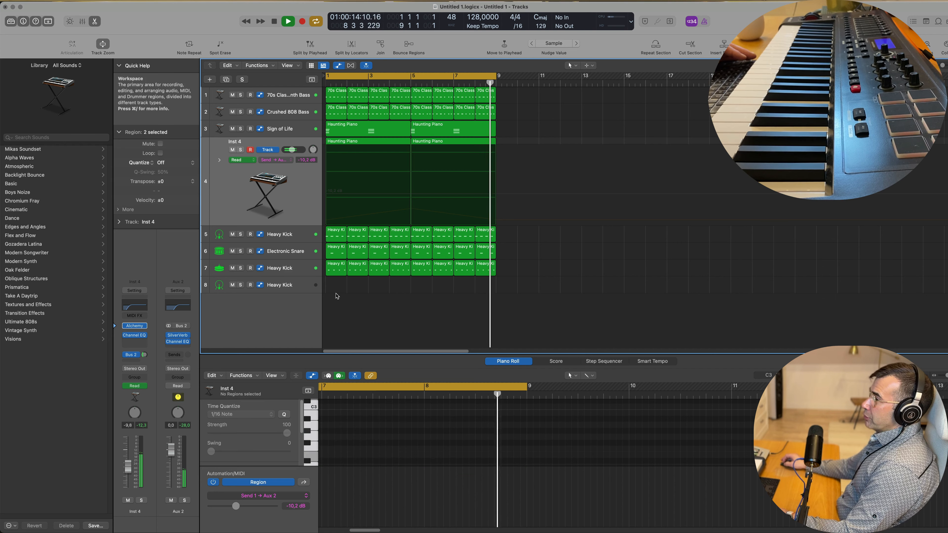
left_click(332, 269)
left_click_drag(331, 276, 333, 284)
key("space")
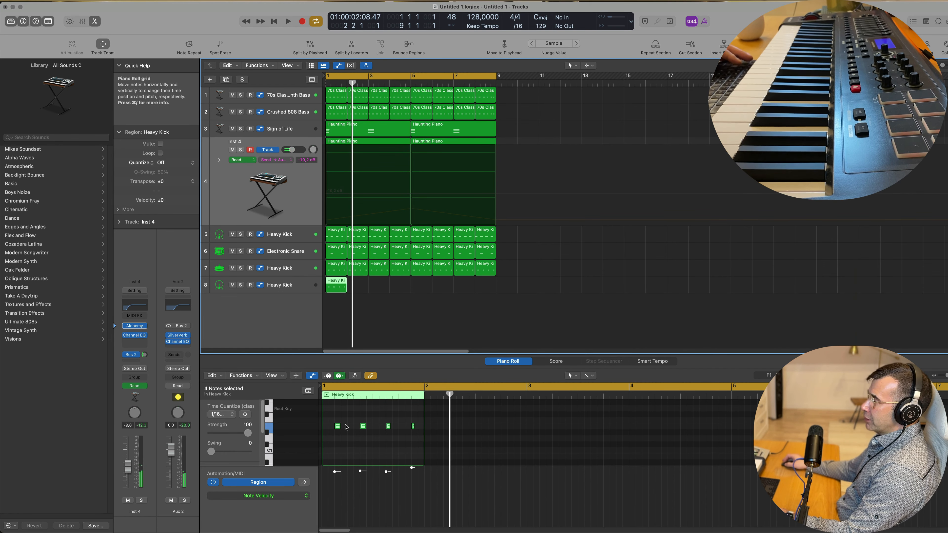
left_click(361, 446, "ctrl+alt")
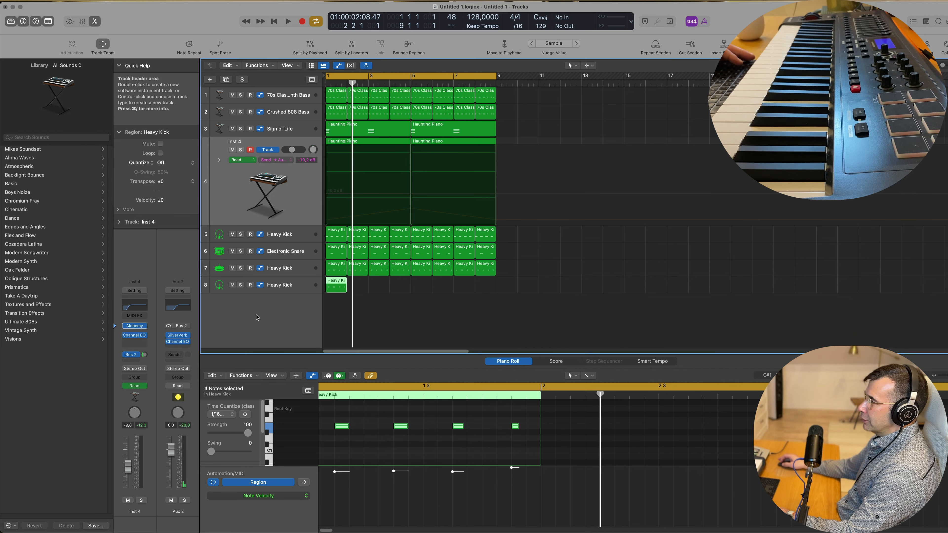
Open the Drum Synth on track 8 and load the Low Tom percussion preset
left_click(281, 290)
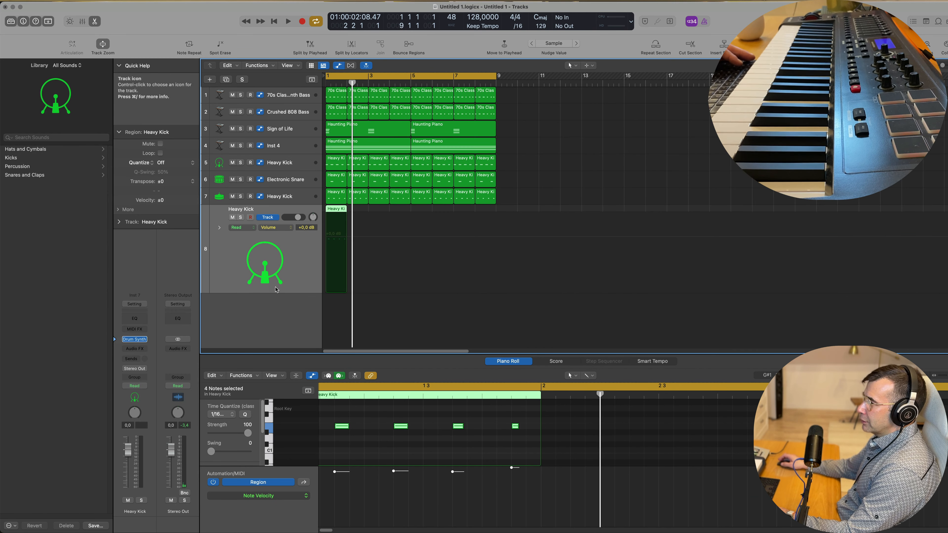
left_click(136, 340)
left_click_drag(482, 110, 612, 140)
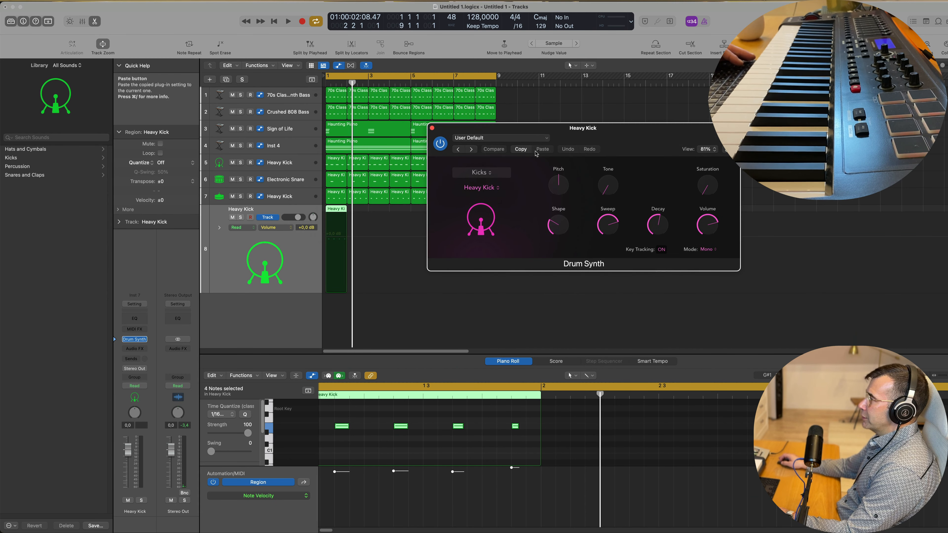
left_click(500, 138)
mouse_move(546, 310)
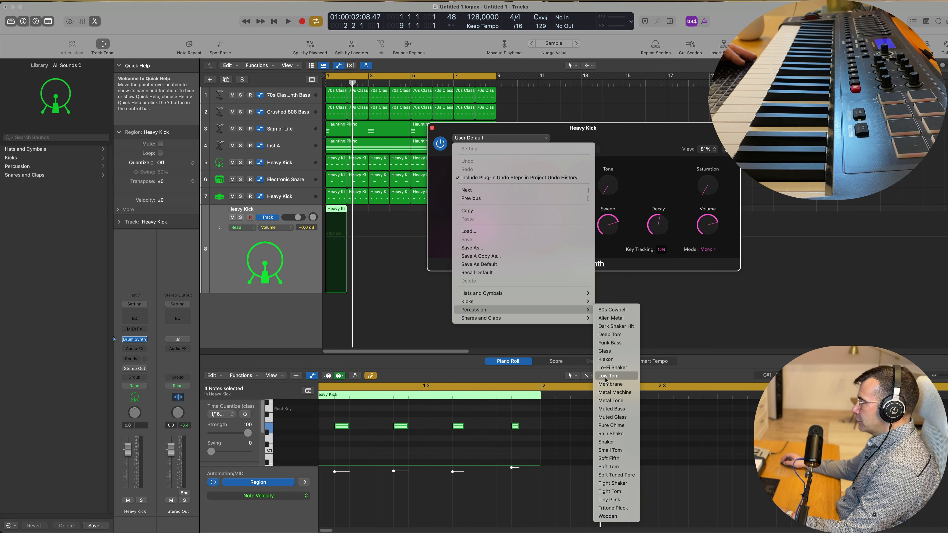
left_click(605, 377)
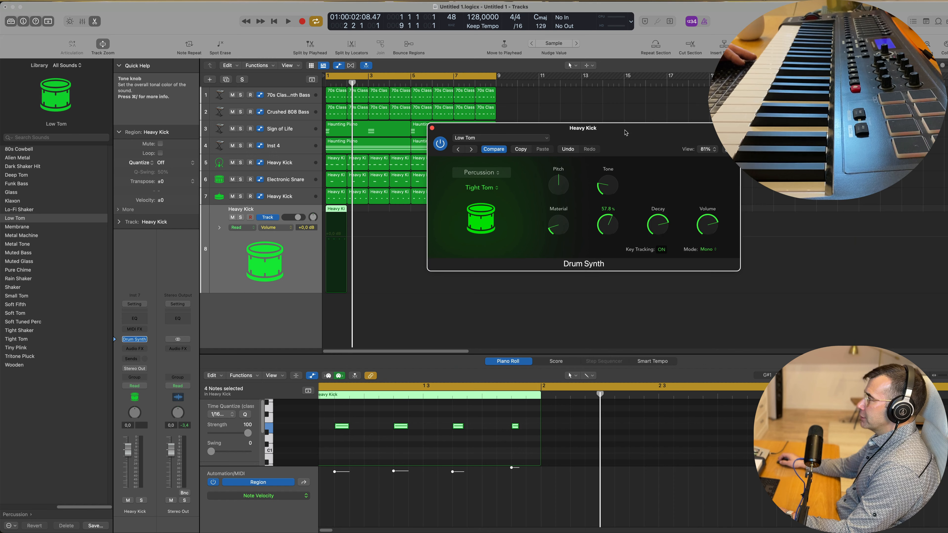
left_click_drag(626, 133, 650, 140)
Delete the last three notes in the track 8 region and move the remaining note one sixteenth later
left_click_drag(393, 419, 522, 434)
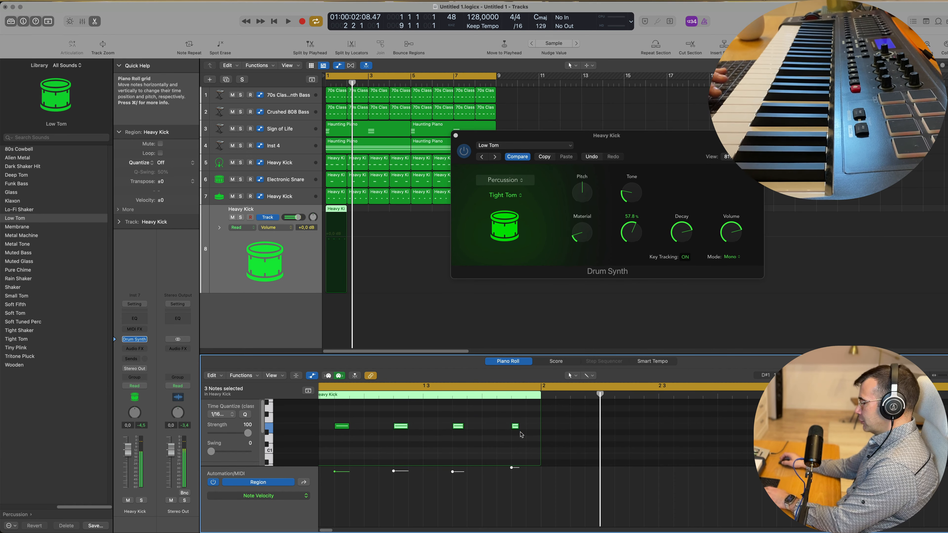
key("space")
key("space")
key("space")
key("space")
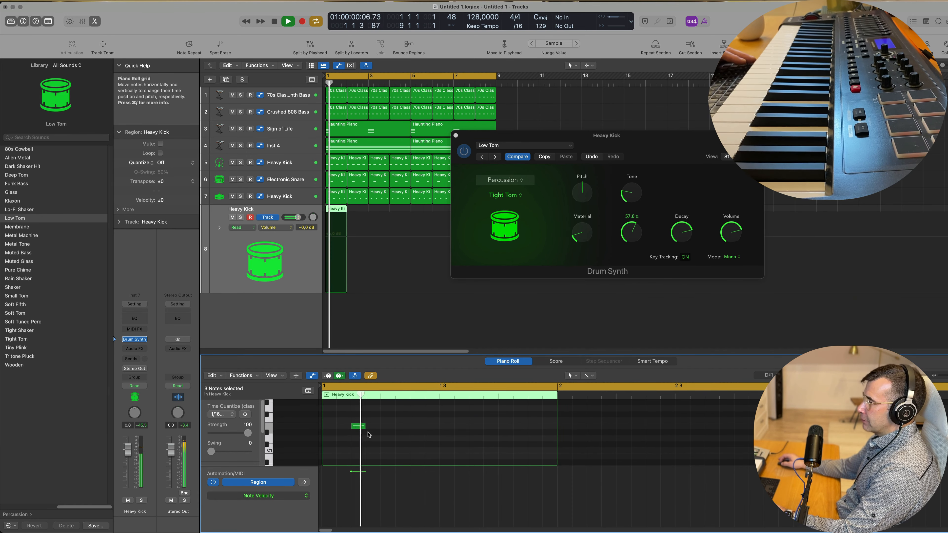
left_click_drag(359, 429, 375, 430)
key("space")
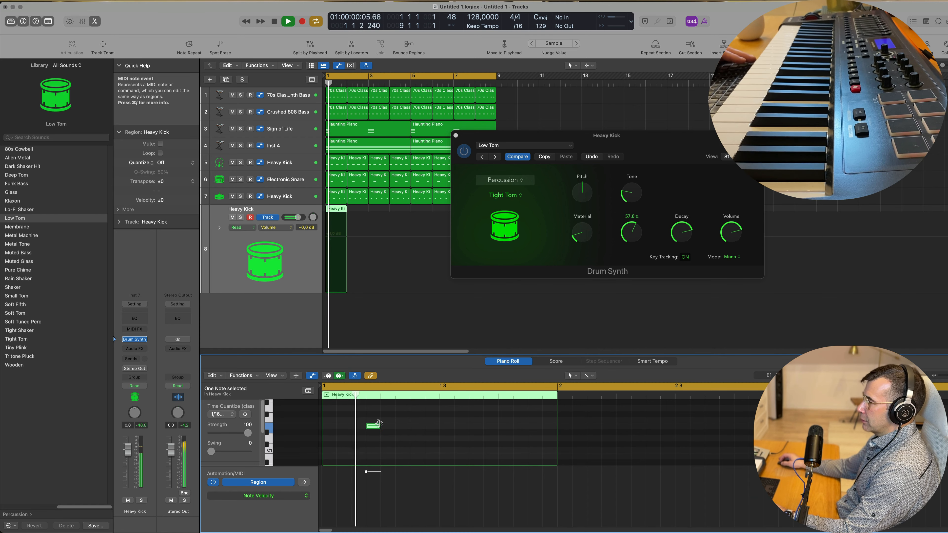
Duplicate the tom note and place the copy half a bar after the first one
left_click_drag(377, 428, 435, 428)
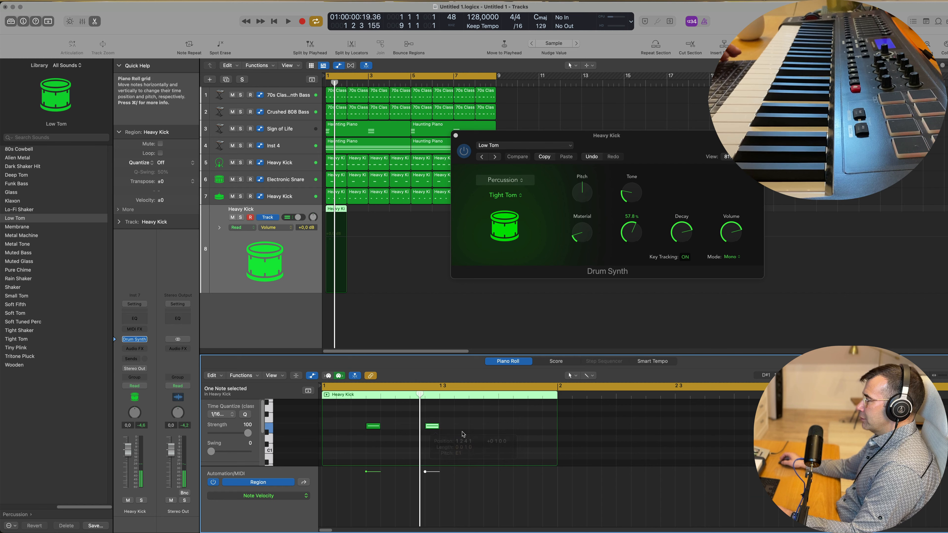
key("space")
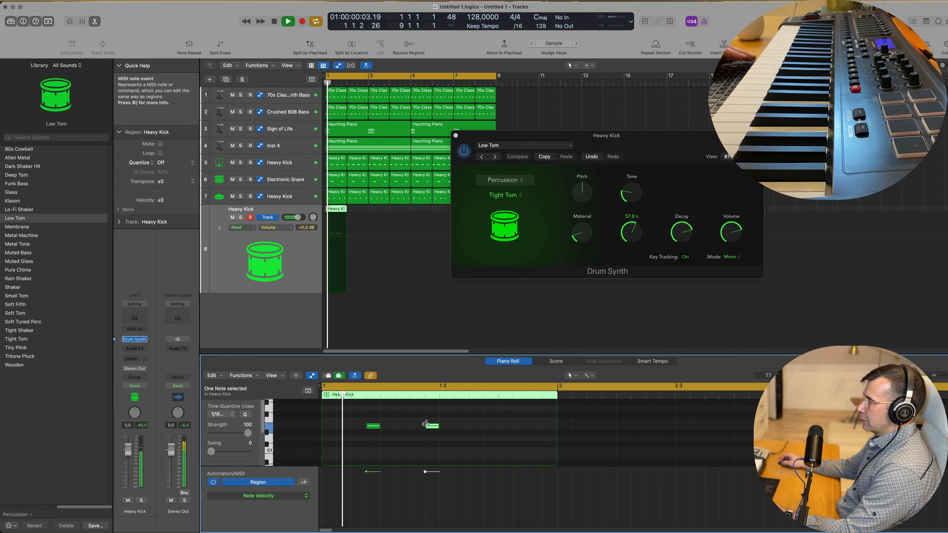
left_click_drag(432, 426, 462, 428)
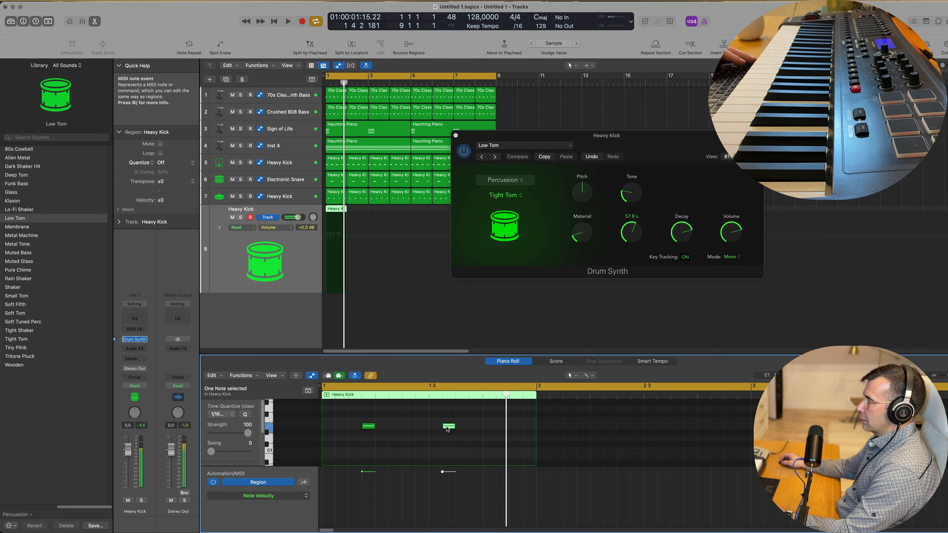
left_click_drag(455, 427, 476, 427)
key("space")
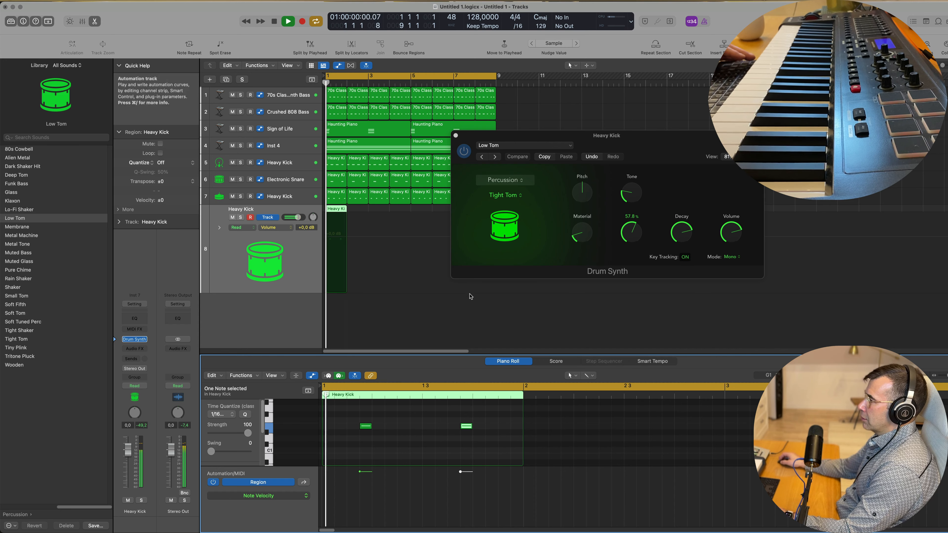
key("space")
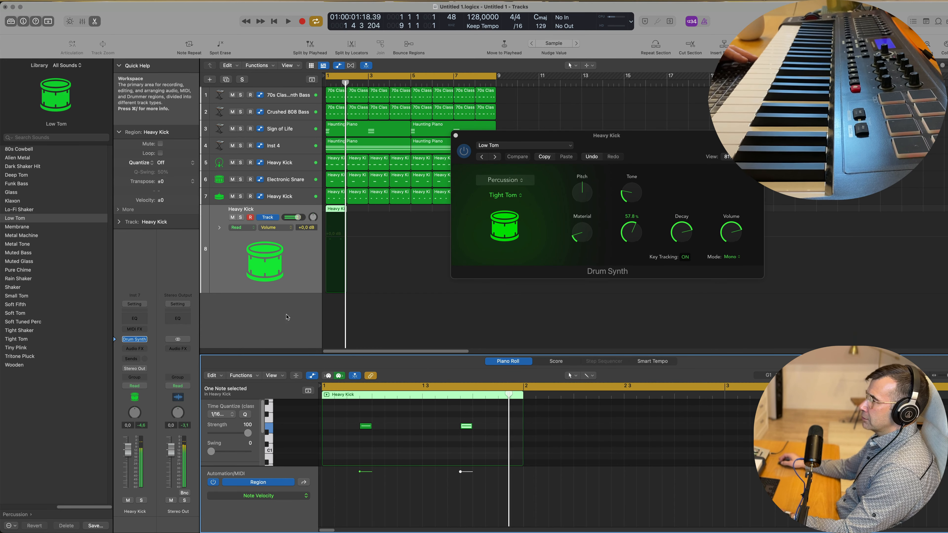
Audition the tom pattern with the beat and switch the Drum Synth to the Tight Tom percussion preset
key("space")
key("space")
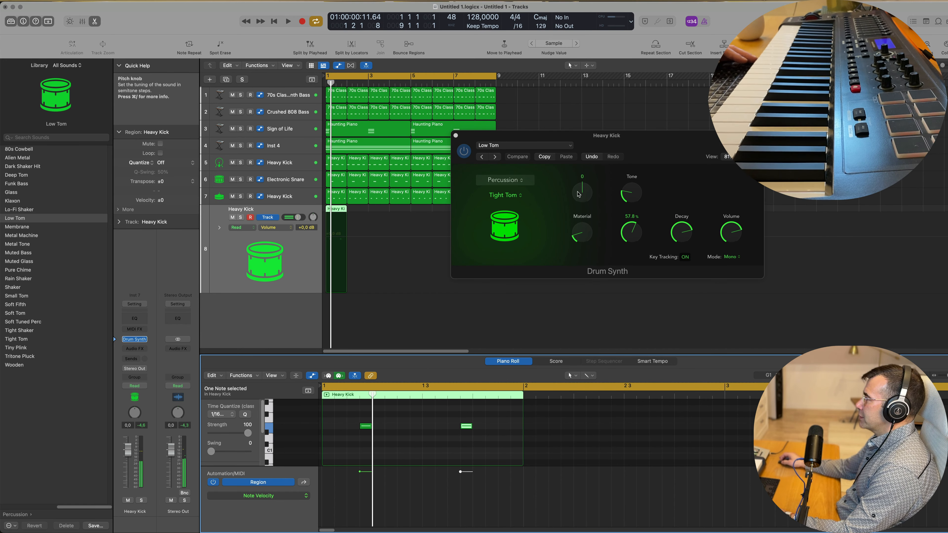
key("space")
key("space")
key("space")
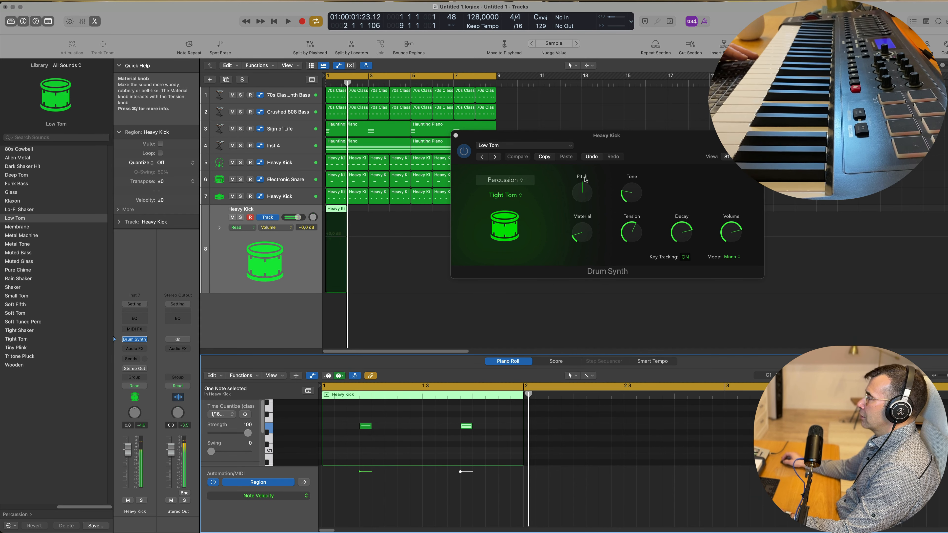
key("space")
left_click(523, 145)
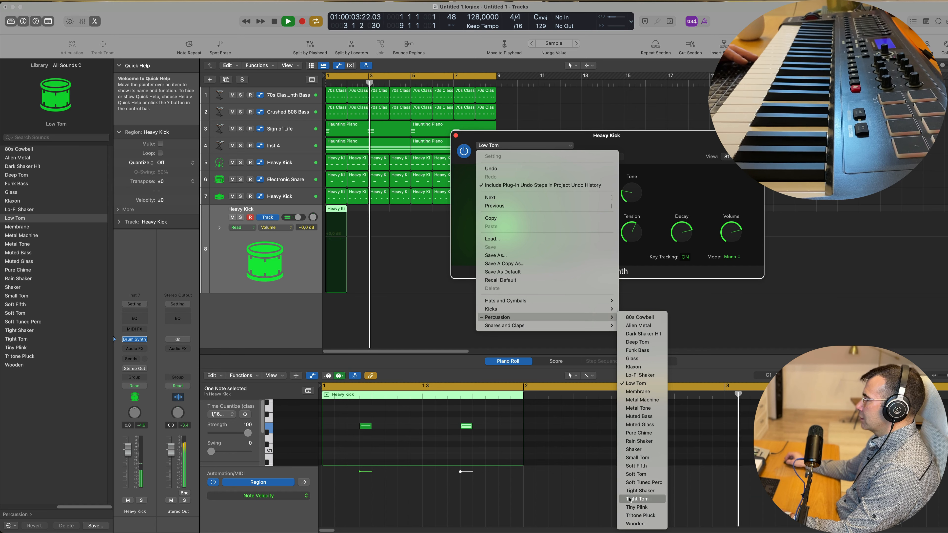
left_click(630, 499)
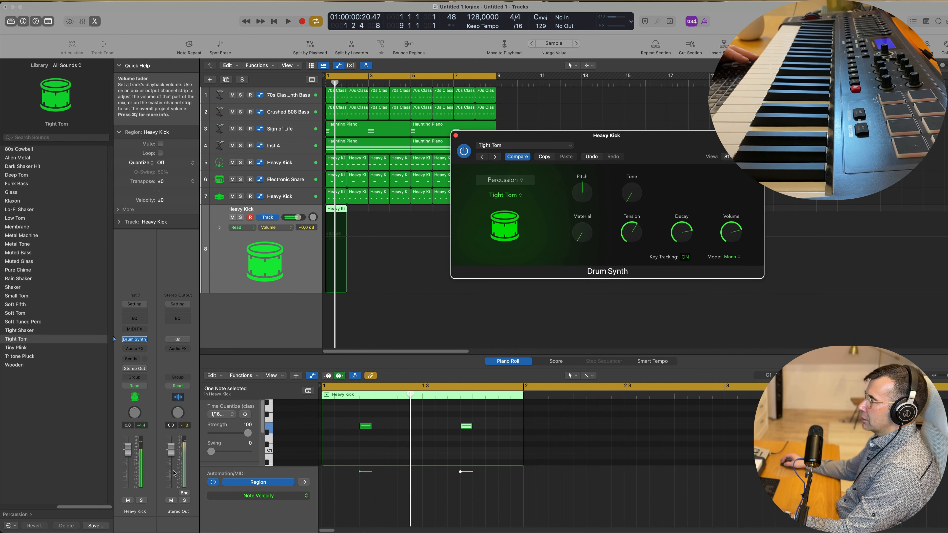
Solo the tom track on track 8 and lower its volume to -5.3 dB
key("space")
left_click(141, 500)
key("space")
key("space")
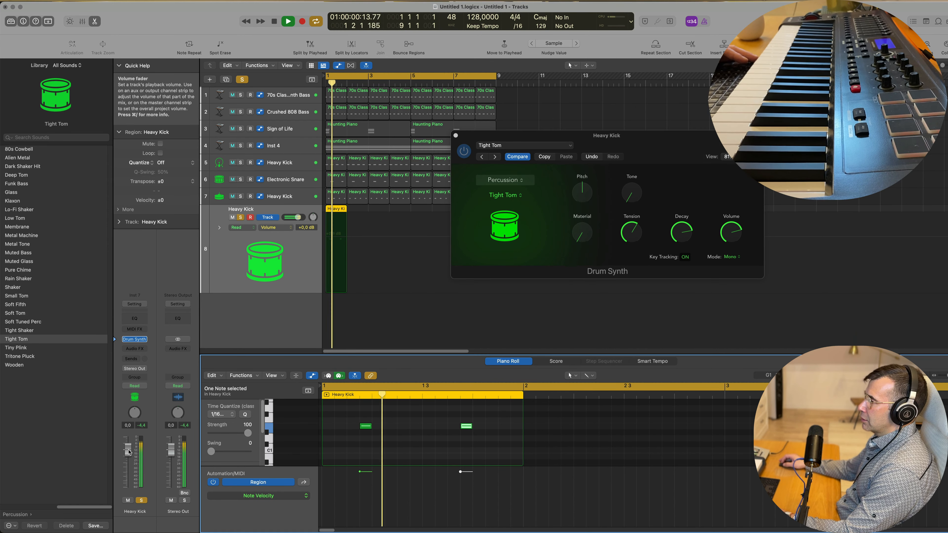
left_click_drag(128, 459, 128, 462)
key("space")
key("space")
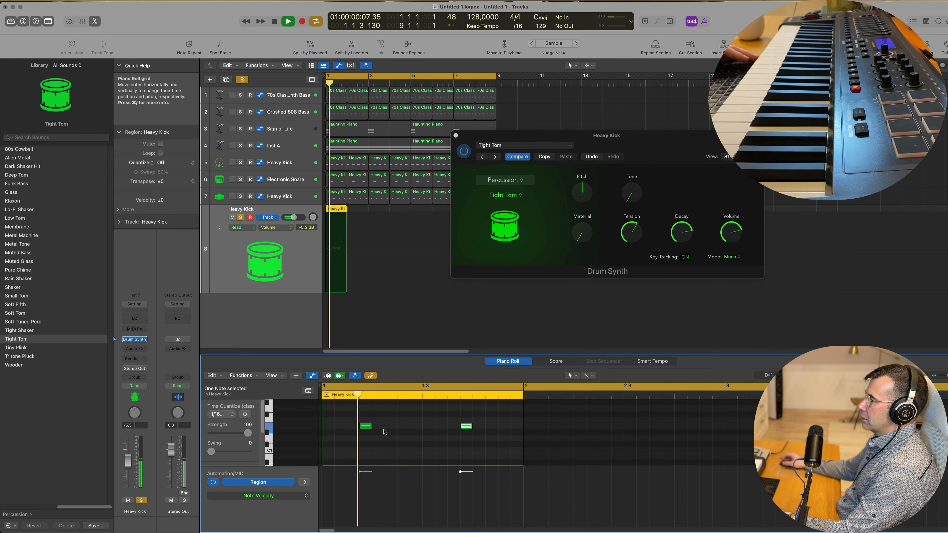
Select both tom notes and copy them one sixteenth earlier to form two pairs of hits
left_click_drag(340, 414, 501, 436)
key("space")
scroll(387, 430, "right", 1)
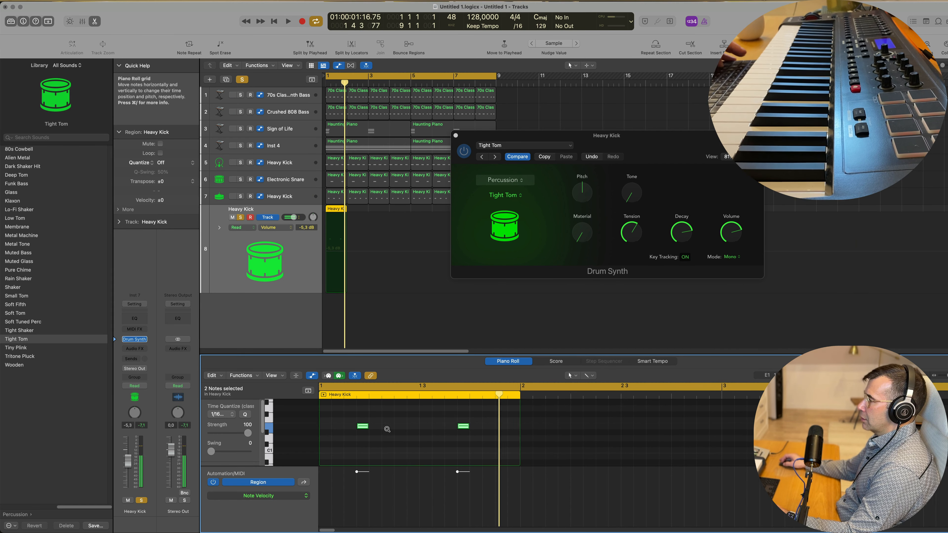
scroll(374, 430, "left", 2)
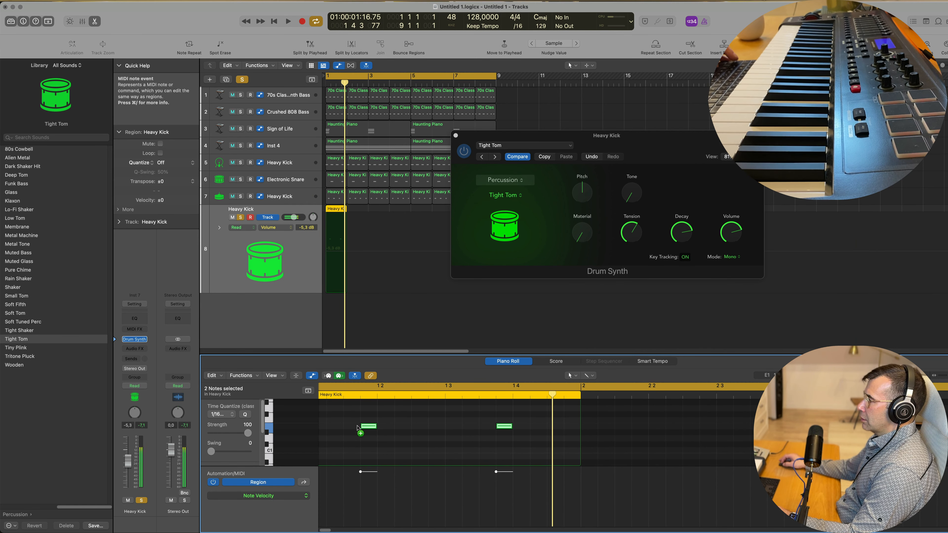
left_click_drag(360, 426, 350, 428)
key("space")
scroll(356, 428, "left", 1)
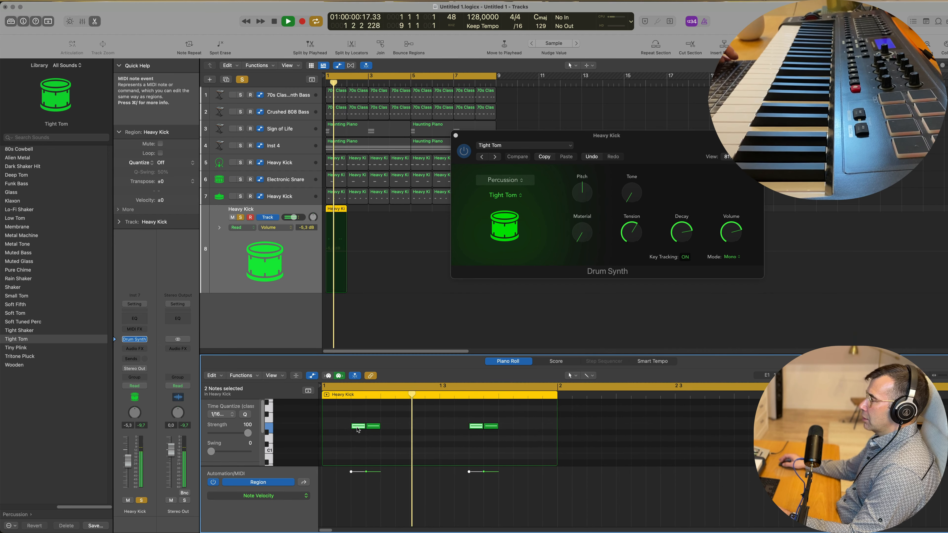
Turn off solo on the tom track and lower its volume to -8.6 dB against the full beat
left_click(141, 500)
key("space")
key("space")
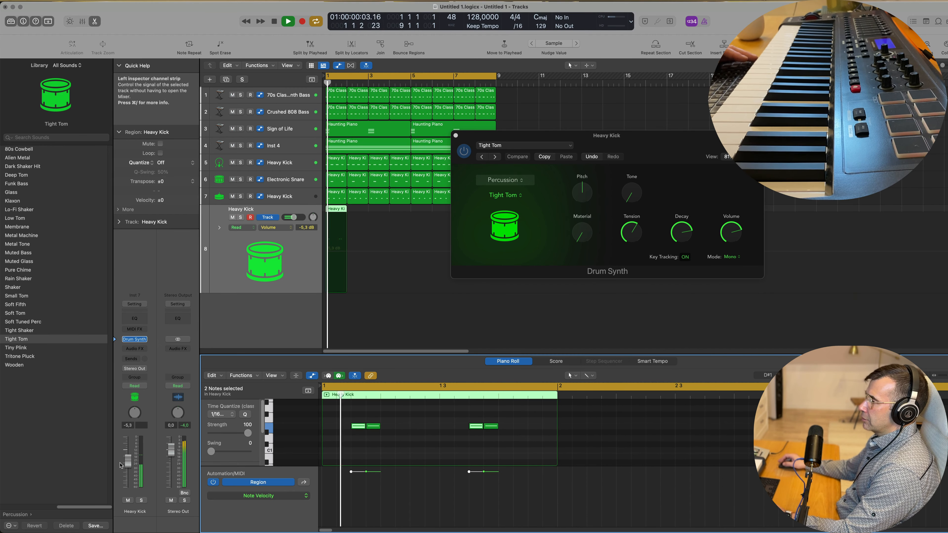
left_click_drag(129, 461, 128, 466)
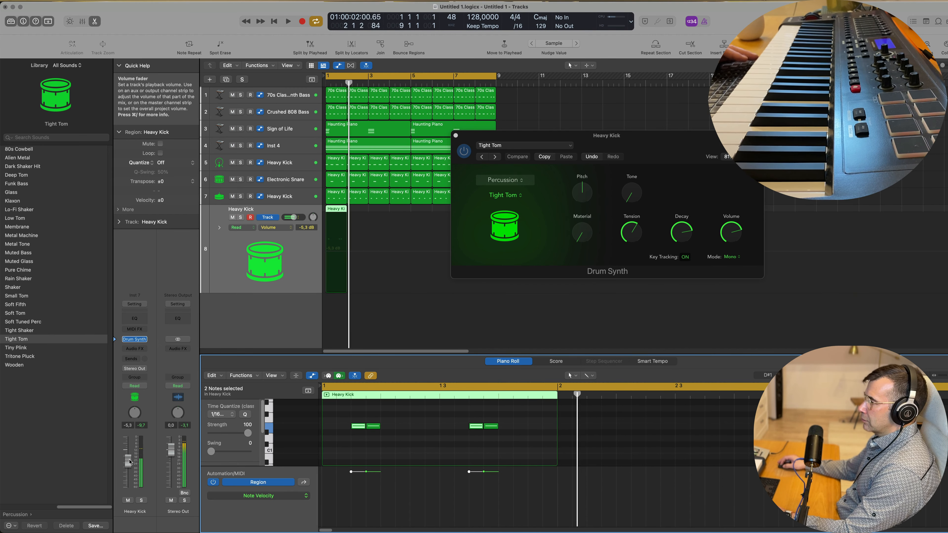
key("space")
key("space")
key("space")
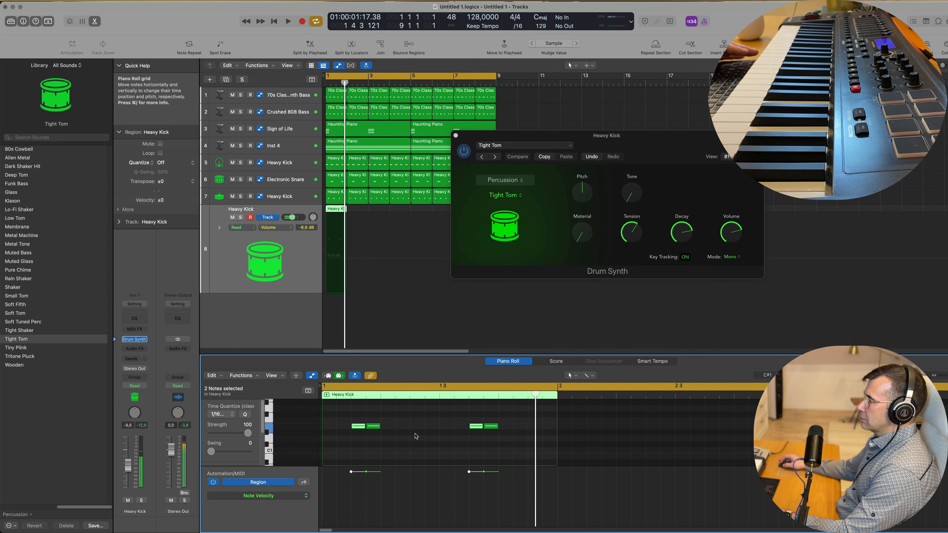
Copy the first note of each tom pair one beat later and play the pattern
left_click_drag(360, 425, 414, 429)
key("space")
key("space")
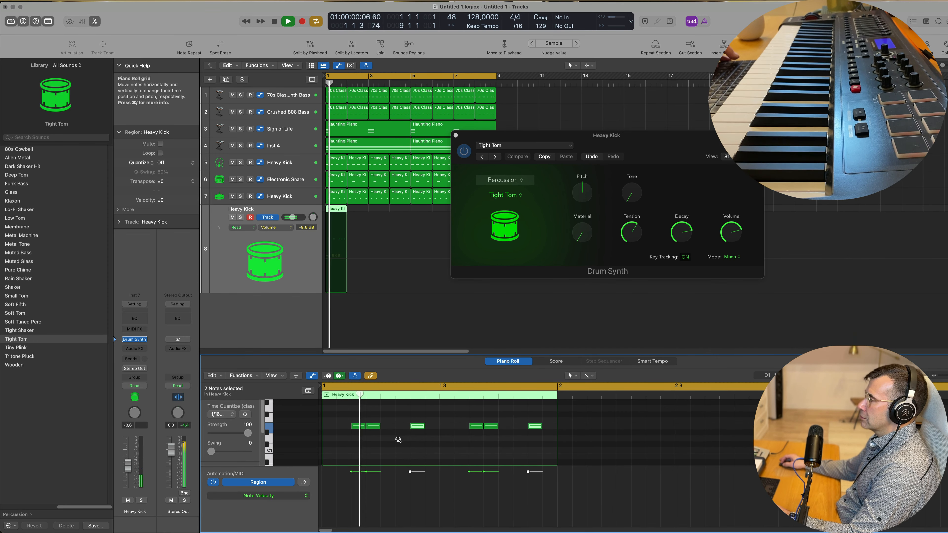
scroll(366, 448, "left", 1)
Repeat the one-bar tom region on track 8 seven times to fill the eight-bar loop
left_click(337, 209)
left_click_drag(541, 136, 745, 147)
key("space")
key("space")
key("super+r")
key("super+r")
key("super+r")
key("super+r")
key("super+r")
key("super+r")
key("super+r")
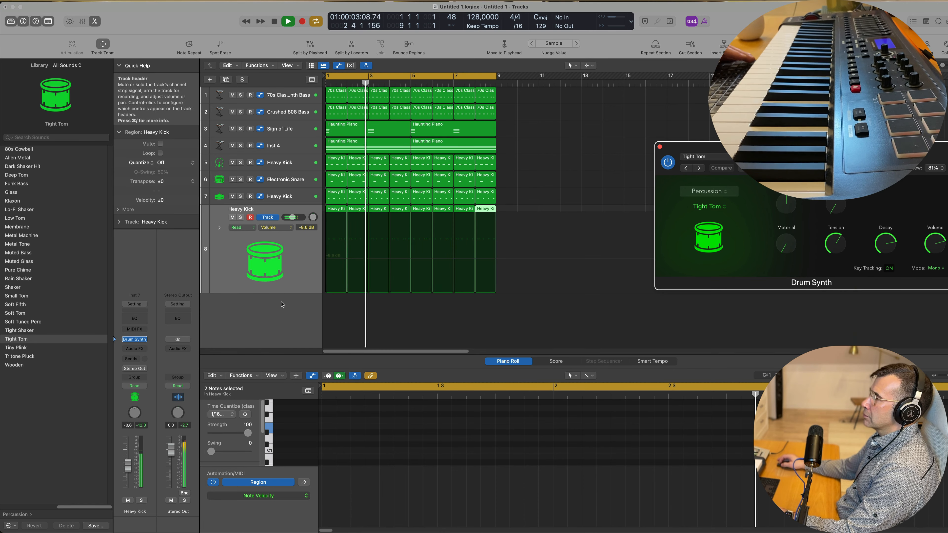
Select all the tom regions on track 8 and lower the track's volume to -10.0 dB
left_click(282, 287)
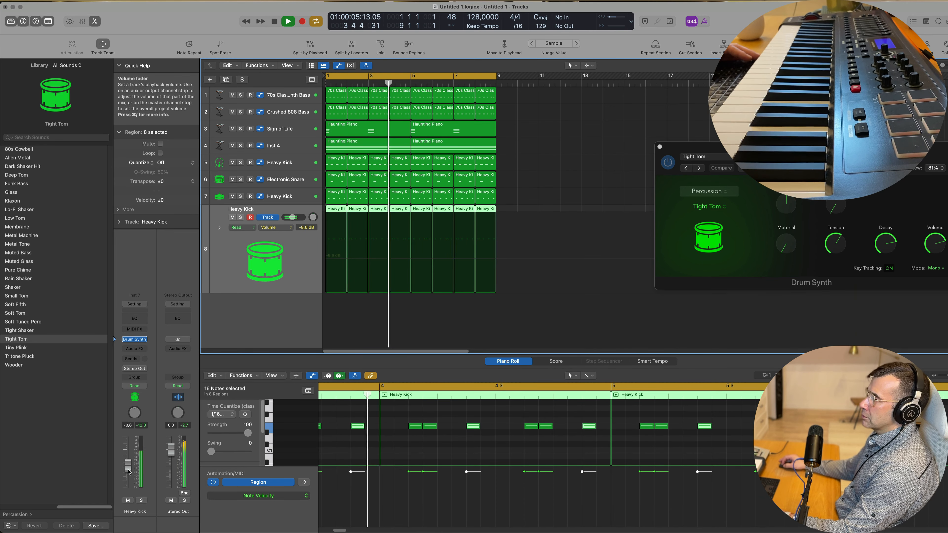
left_click_drag(128, 472, 128, 475)
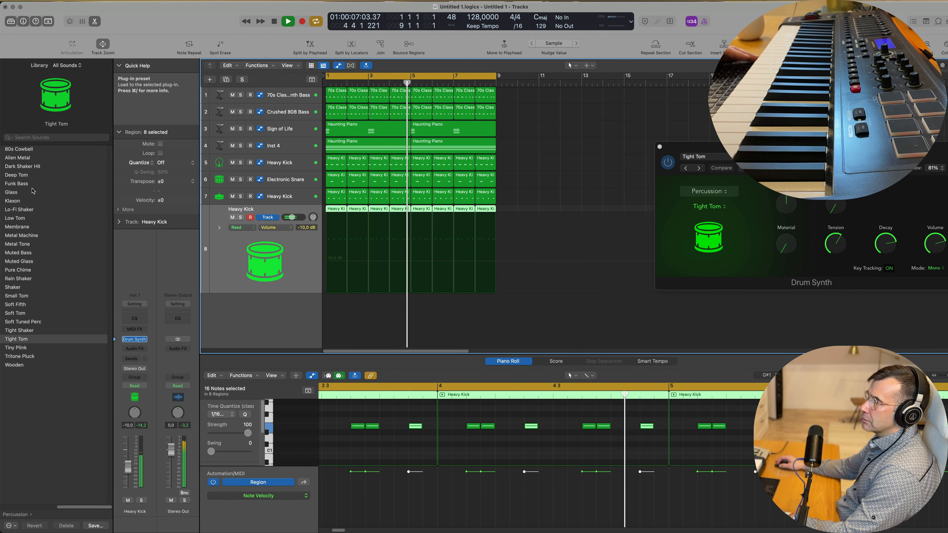
Try the Deep Tom preset on track 8, adjust its volume to -3.4 dB and solo the track
left_click(16, 175)
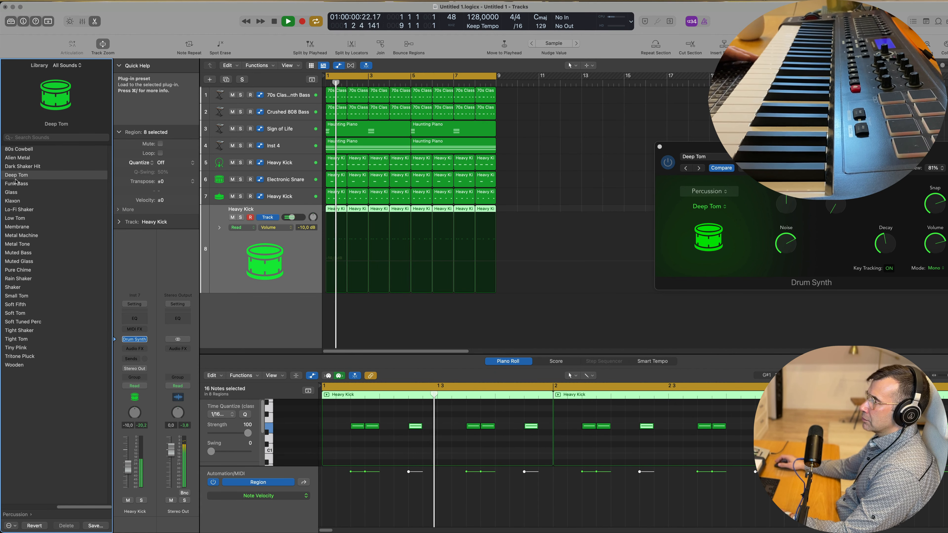
left_click_drag(132, 450, 128, 447)
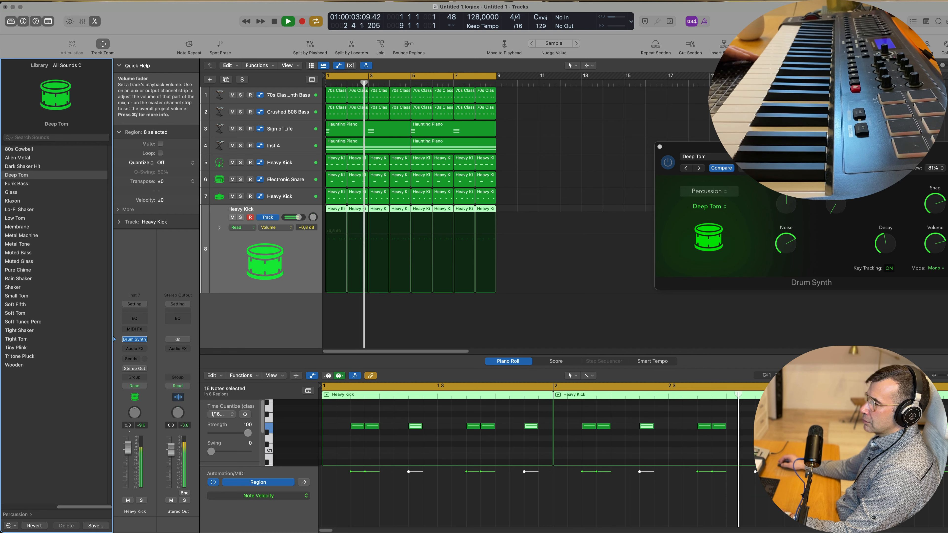
left_click(141, 500)
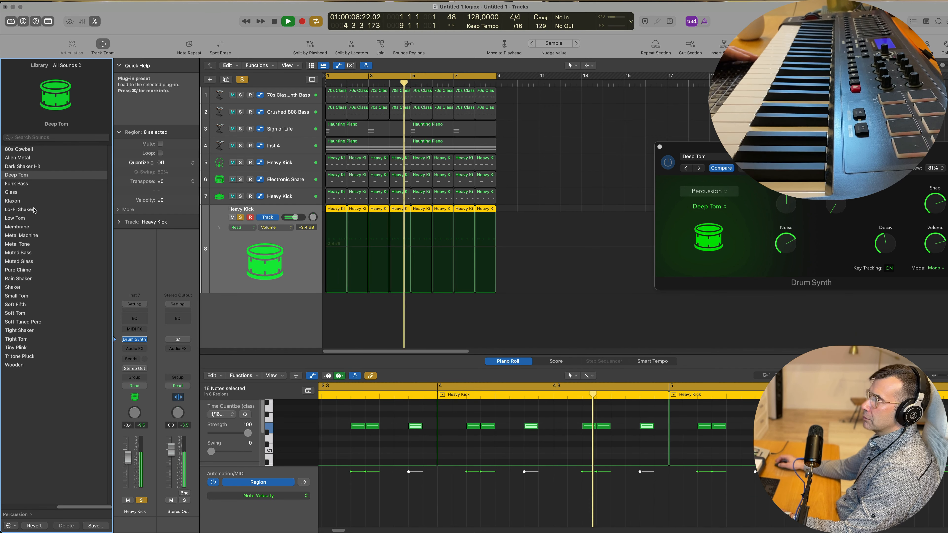
Switch the soloed track 8 Drum Synth to the Tritone Pluck percussion preset, keeping the plug-in window clear of the regions
left_click_drag(696, 151, 341, 169)
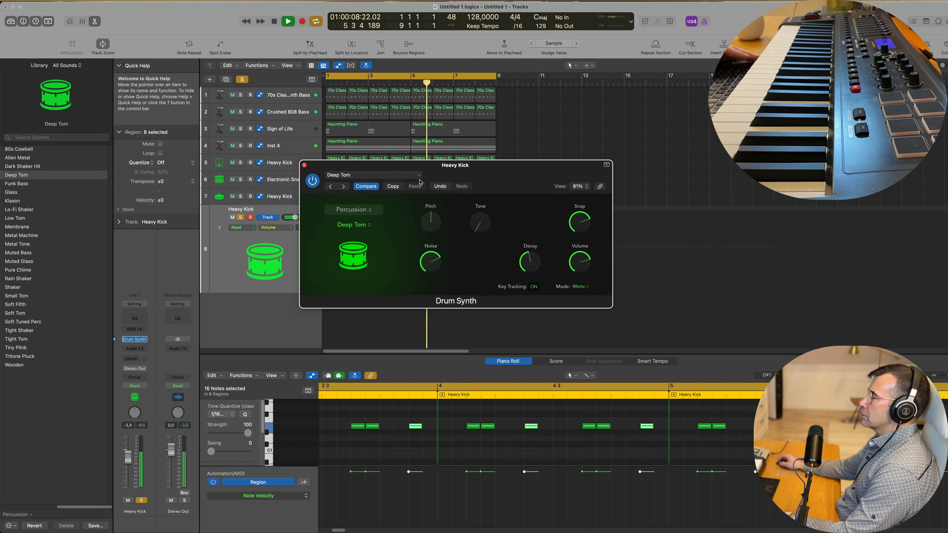
left_click(400, 176)
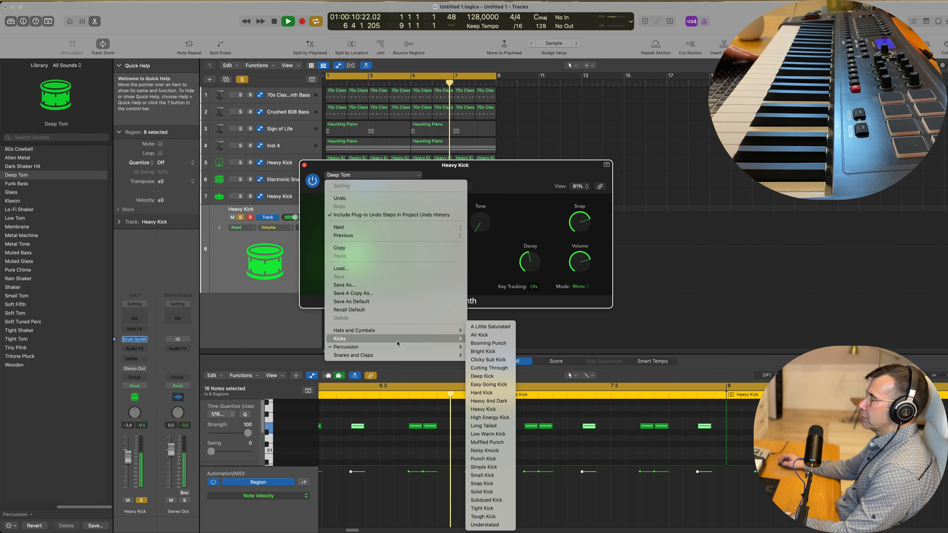
mouse_move(398, 359)
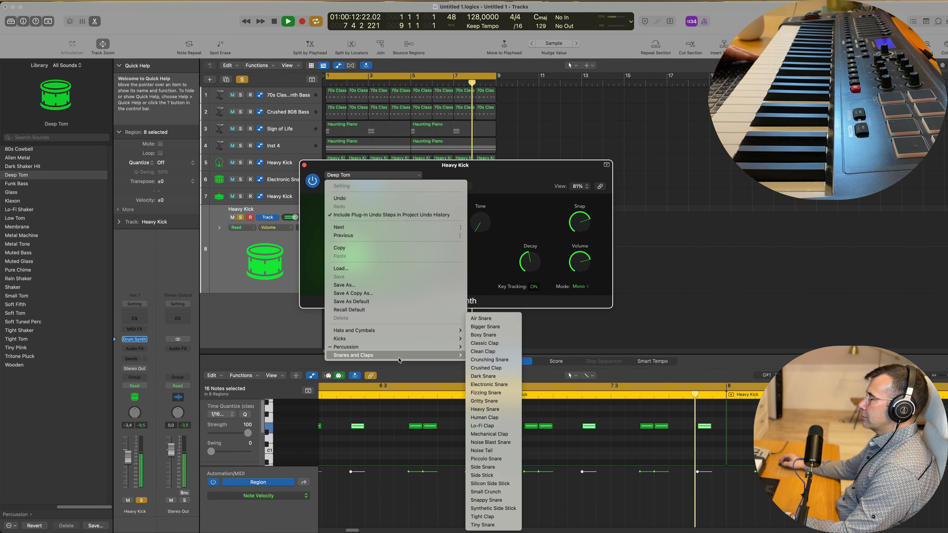
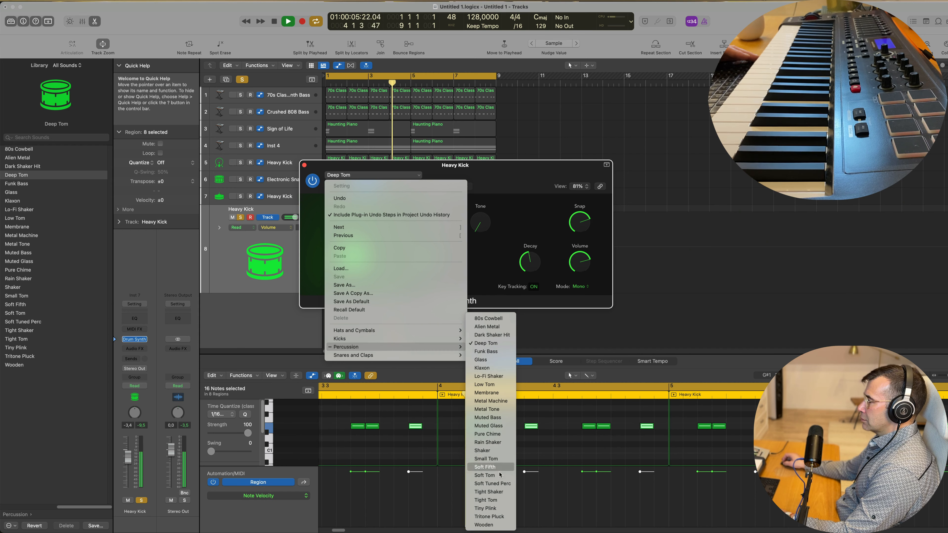
left_click(492, 518)
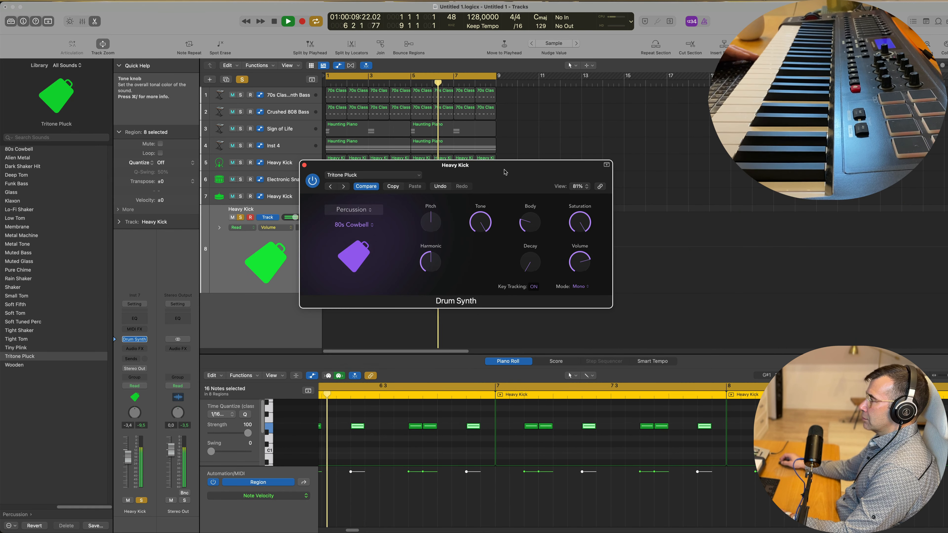
left_click_drag(510, 172, 676, 238)
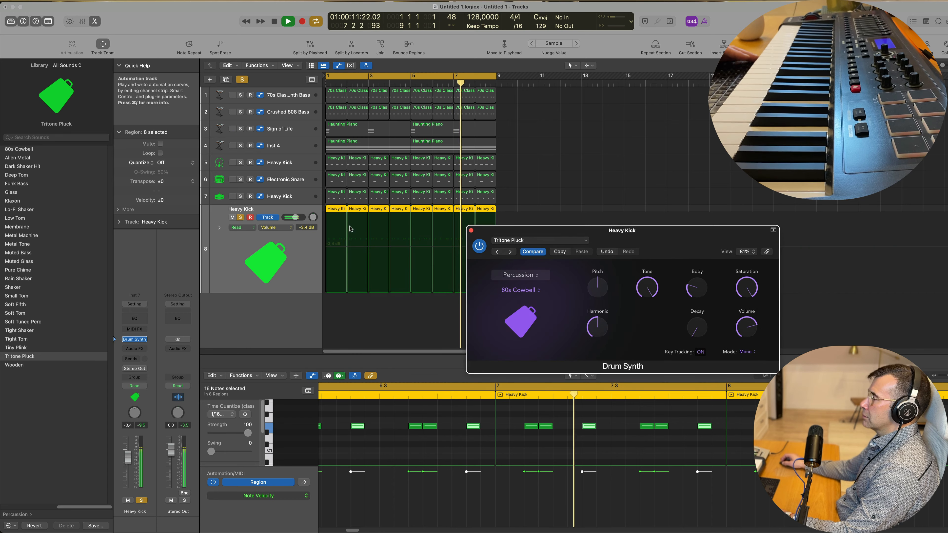
Turn off solo on track 8 and try the Wooden preset in the full beat with the volume at -1.2 dB
left_click(240, 218)
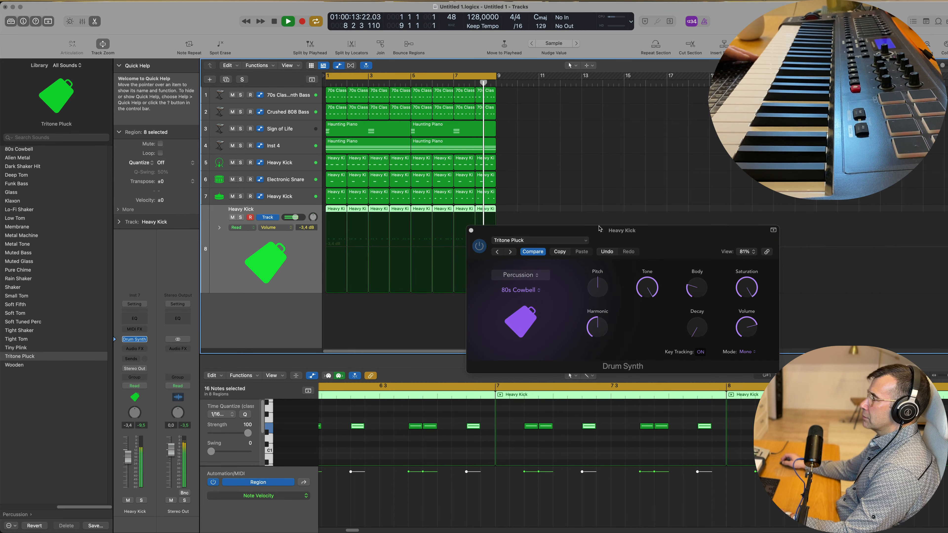
left_click_drag(649, 230, 536, 250)
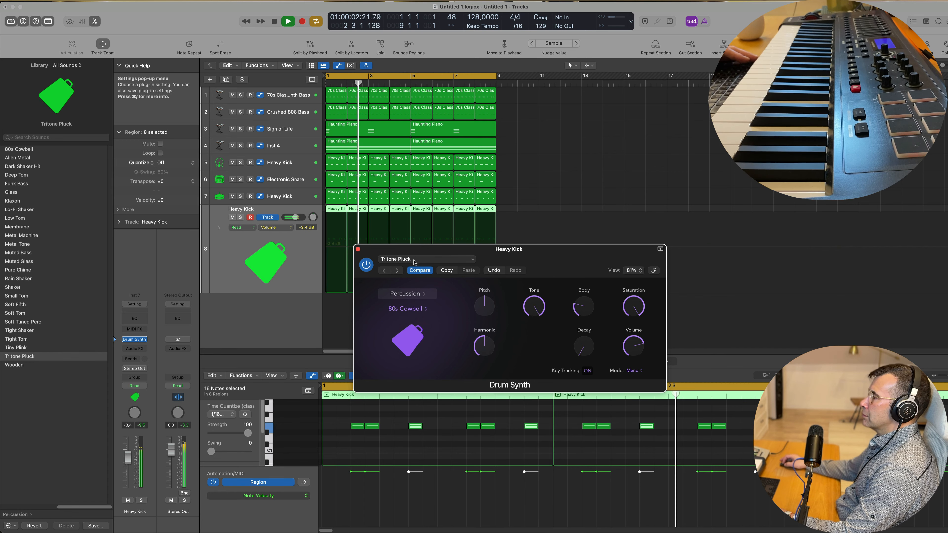
left_click(398, 271)
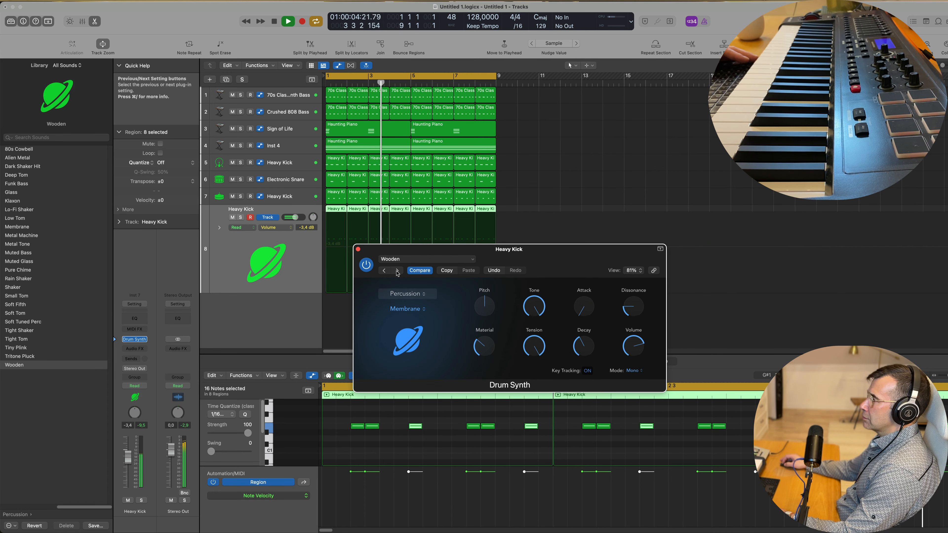
left_click_drag(296, 217, 298, 218)
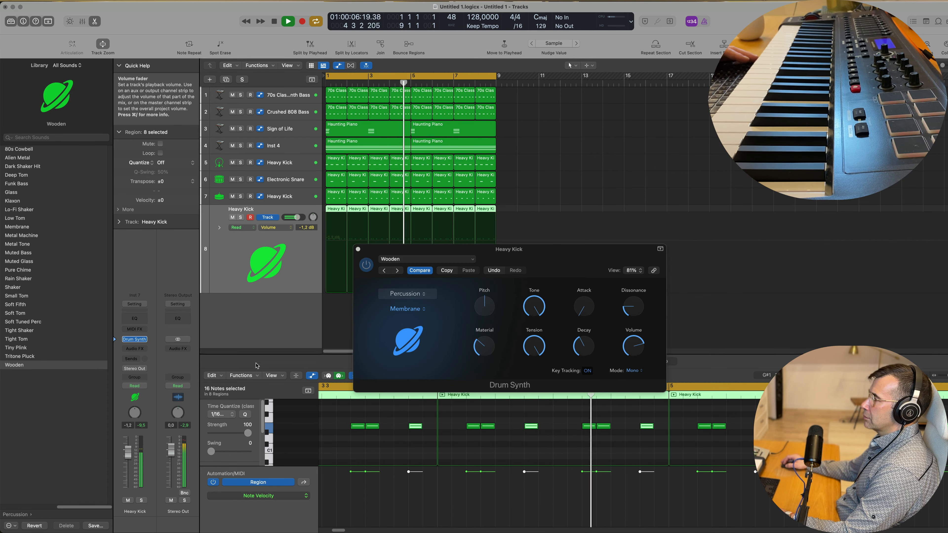
Step back through the Drum Synth presets to Tight Tom and lower track 8's volume to -9.4 dB
left_click(383, 271)
left_click(383, 271)
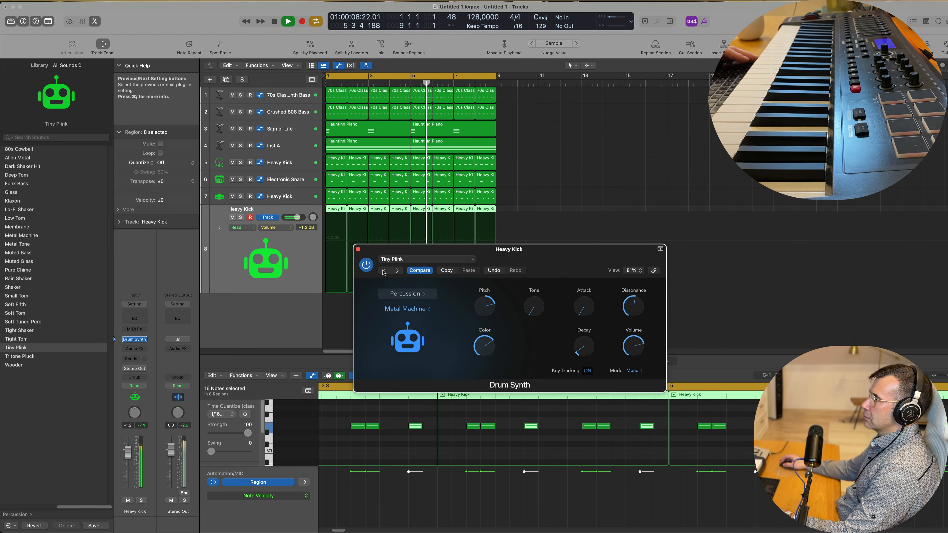
left_click(384, 271)
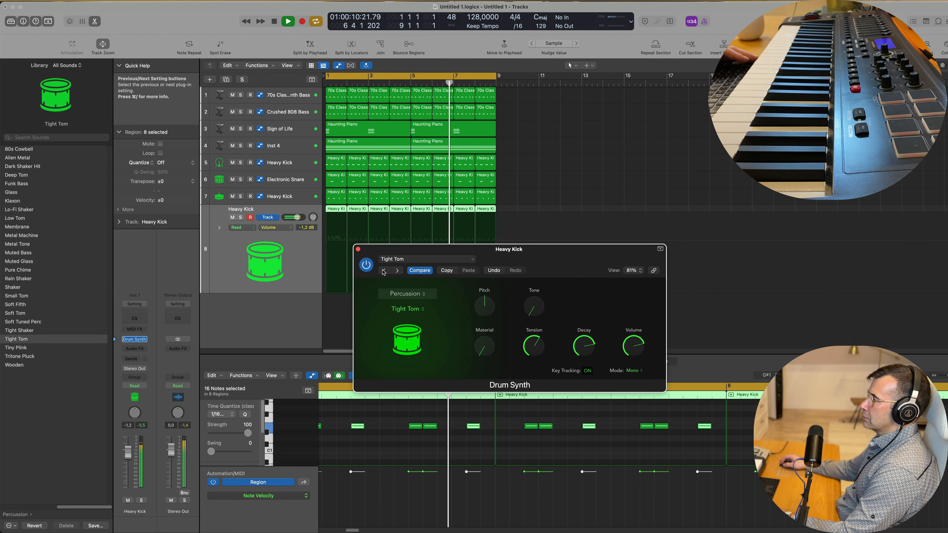
left_click_drag(541, 253, 557, 238)
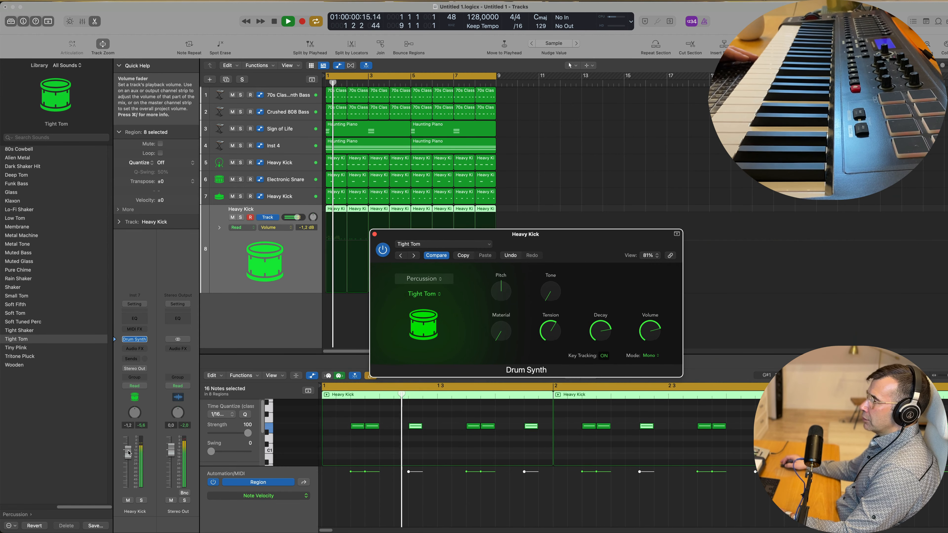
left_click_drag(129, 453, 128, 463)
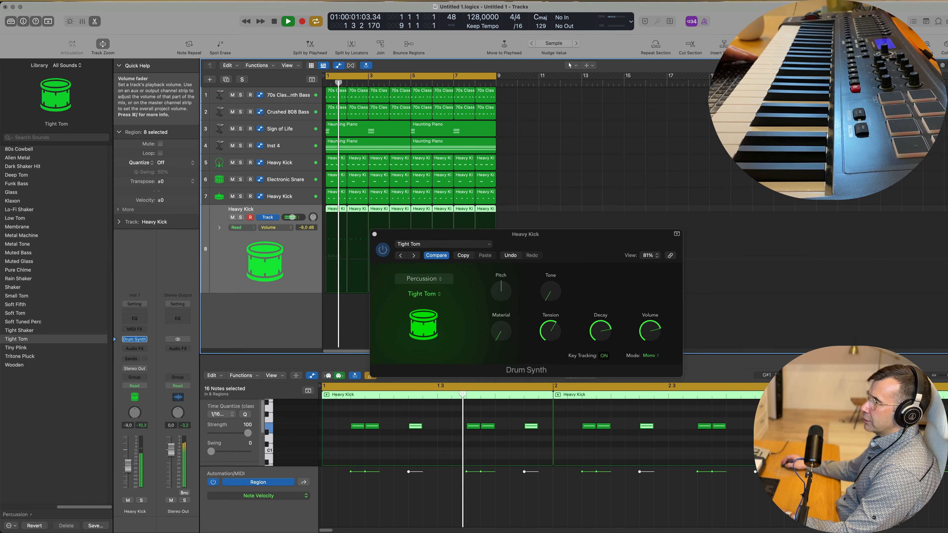
Add a Channel EQ to the tom track with a -10.4 dB low shelf at 38.2 Hz and the low-cut band enabled
left_click(134, 318)
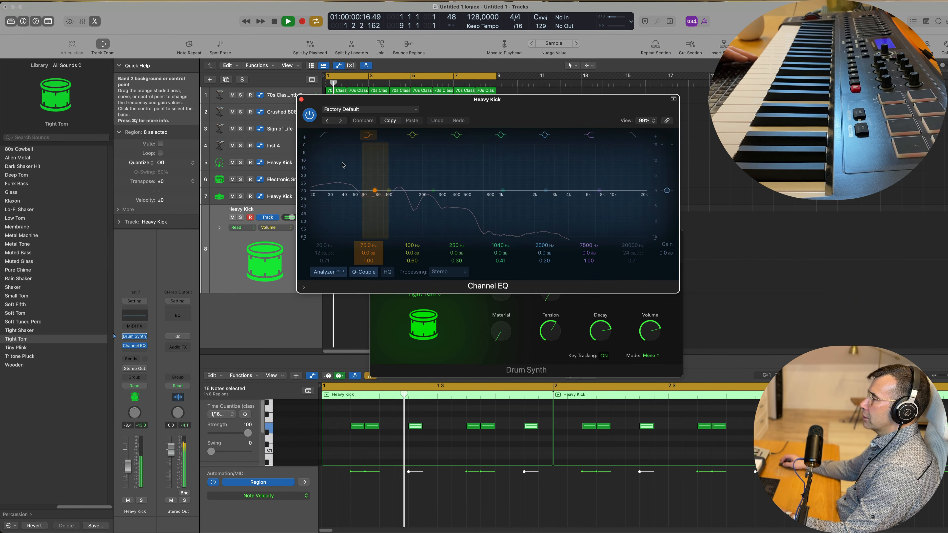
left_click_drag(374, 191, 329, 231)
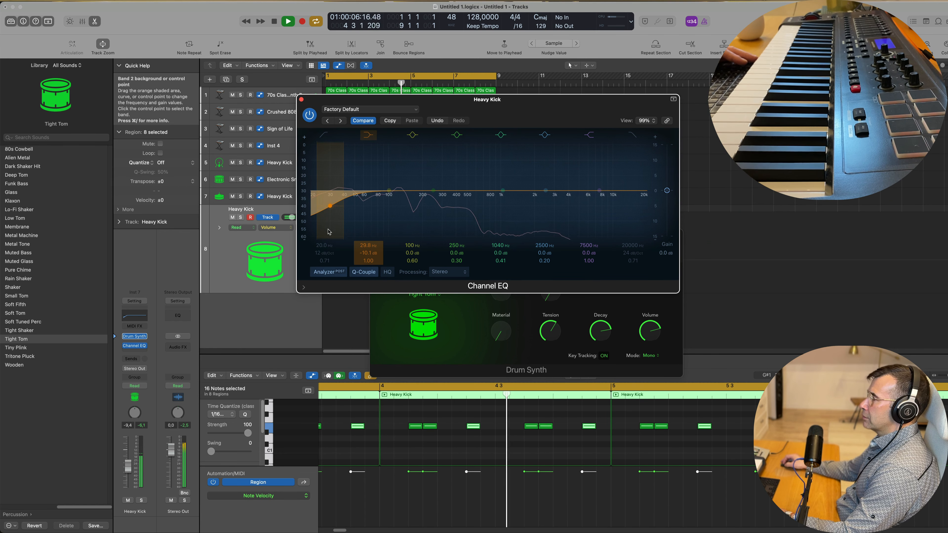
left_click(324, 135)
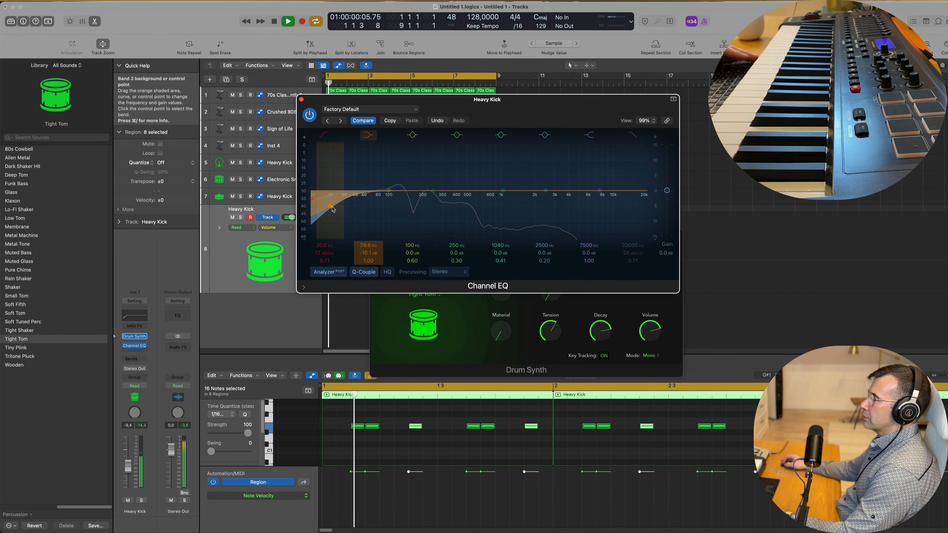
left_click_drag(332, 207, 344, 208)
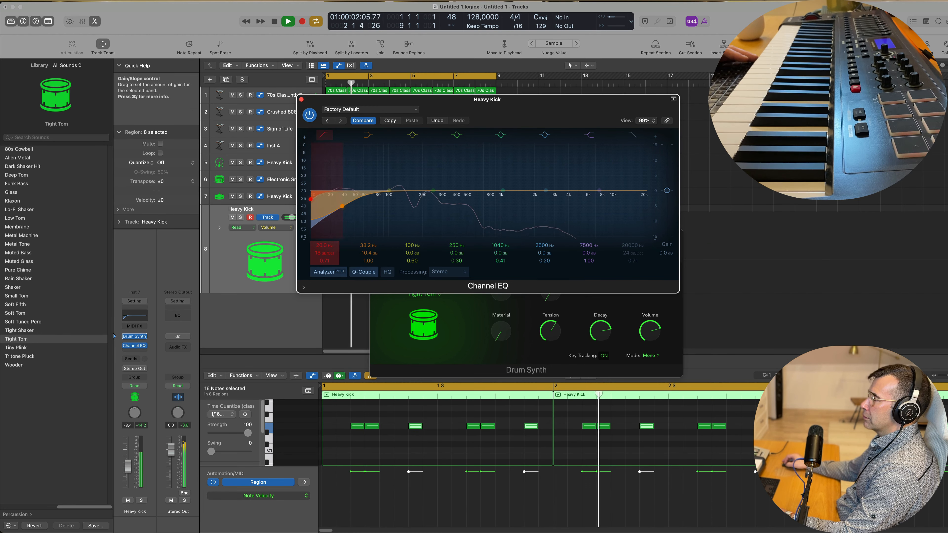
left_click(301, 99)
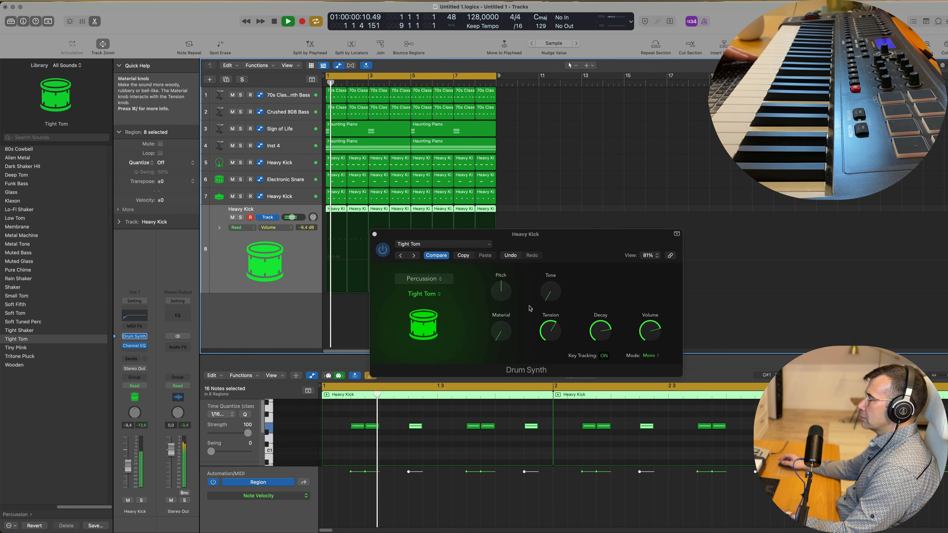
Solo the tom track and lower the Drum Synth's pitch past -8 semitones
left_click_drag(501, 291, 500, 307)
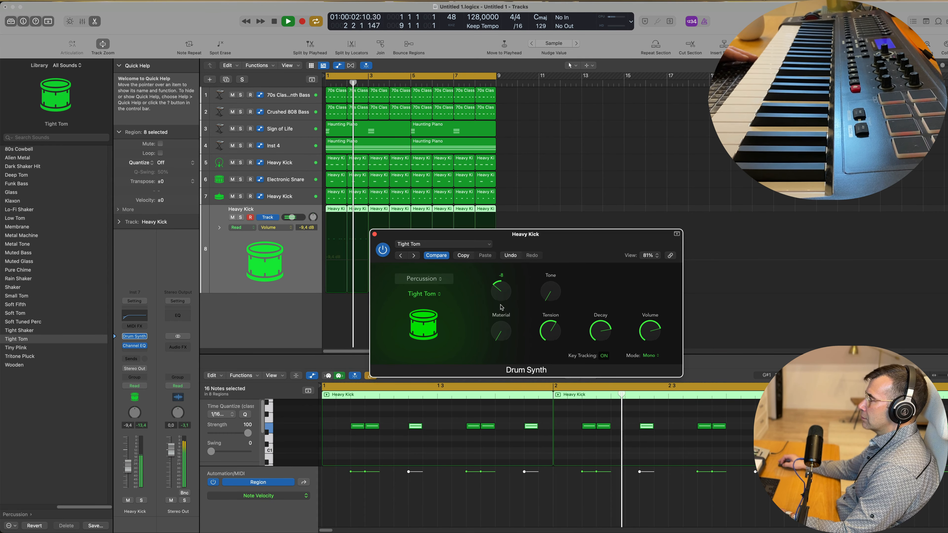
key("s")
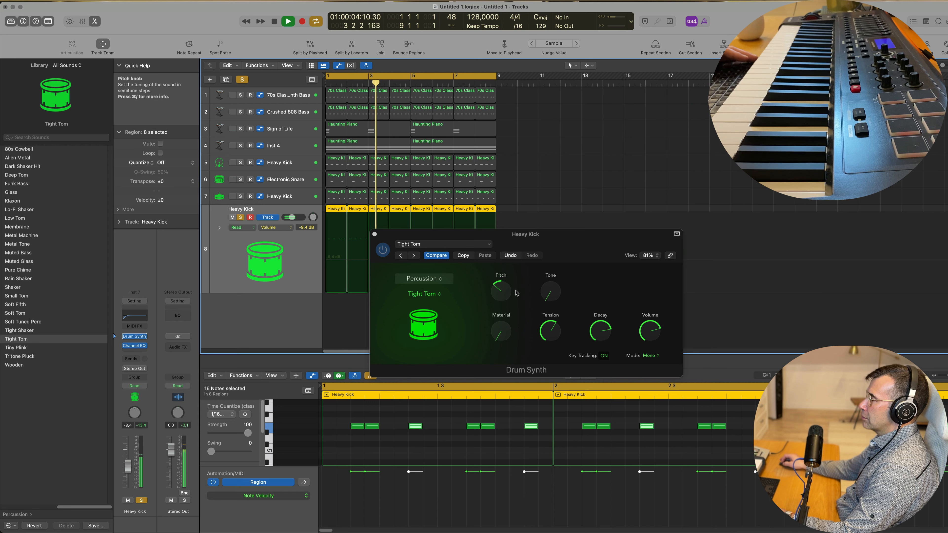
left_click_drag(506, 293, 506, 299)
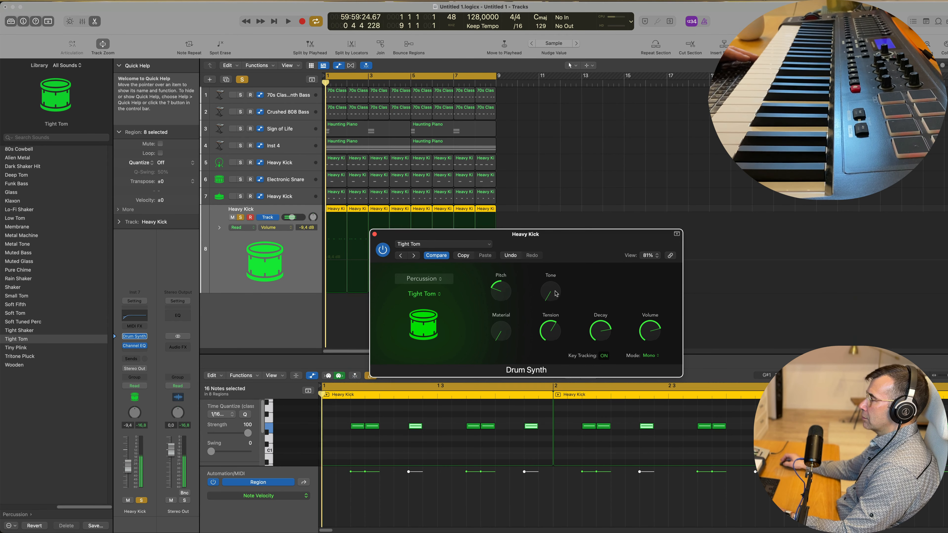
Raise the Tight Tom's Tone and set its Material and Decay to maximum
left_click_drag(554, 293, 564, 200)
left_click_drag(502, 335, 503, 281)
left_click_drag(521, 242, 520, 266)
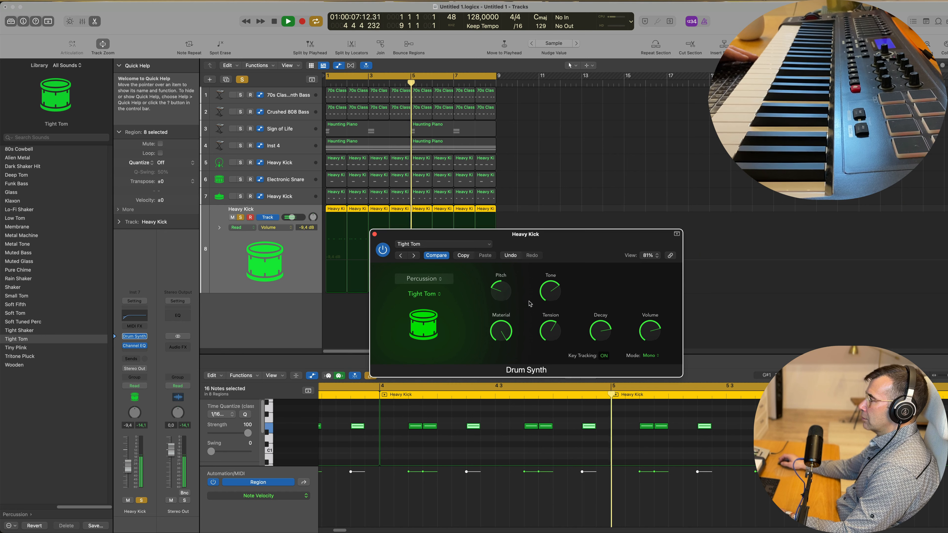
left_click_drag(602, 330, 605, 306)
Set the Tight Tom's Tension to about 61%, compare a lower Material setting with the maximum, and raise Tone to about 87%
left_click_drag(555, 330, 560, 295)
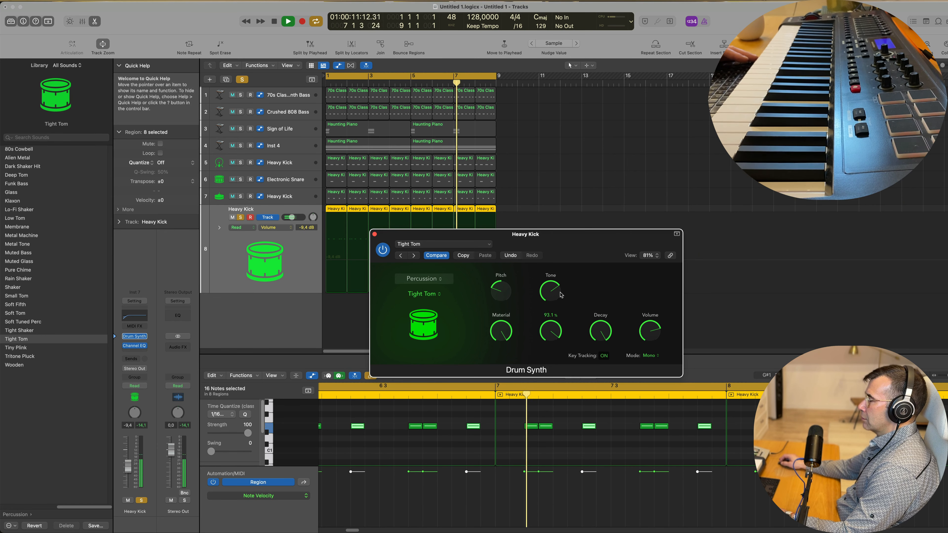
left_click_drag(555, 353, 555, 312)
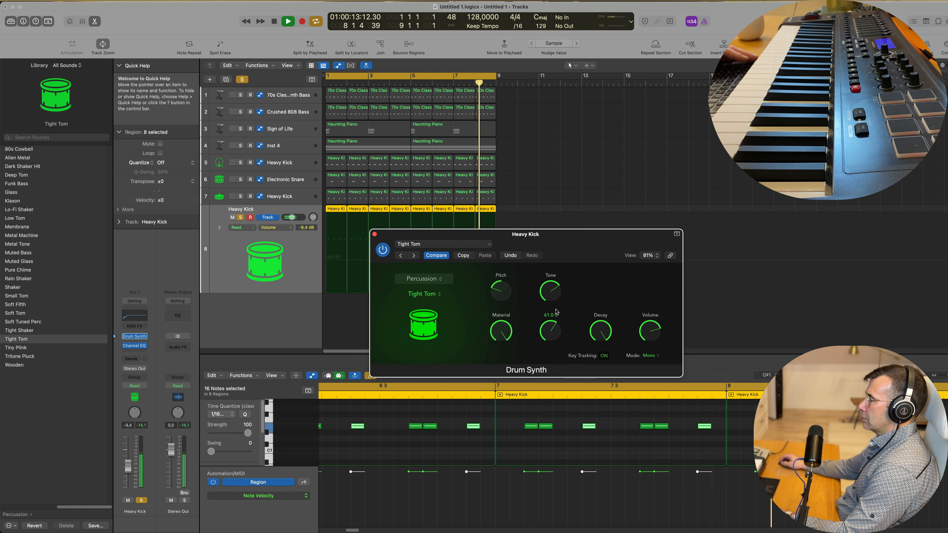
left_click_drag(499, 340, 500, 393)
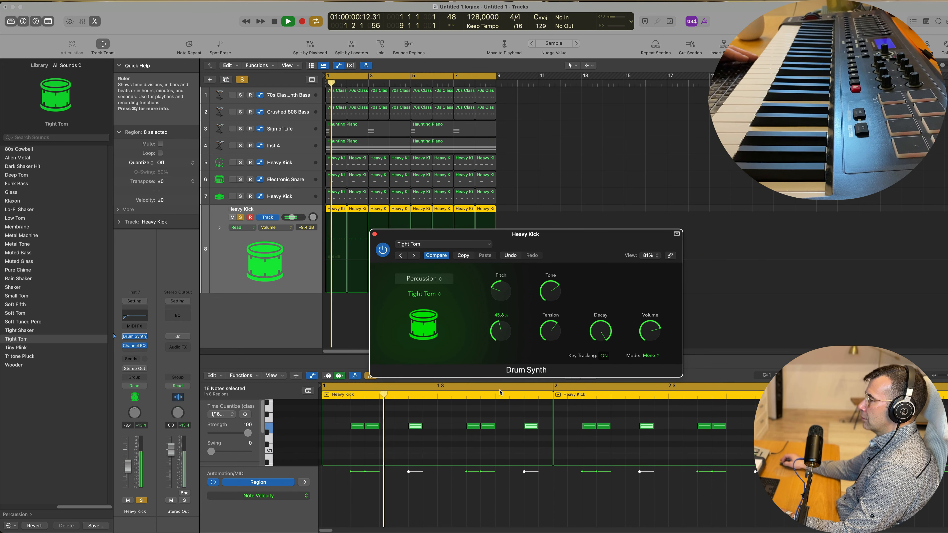
left_click_drag(550, 292, 549, 272)
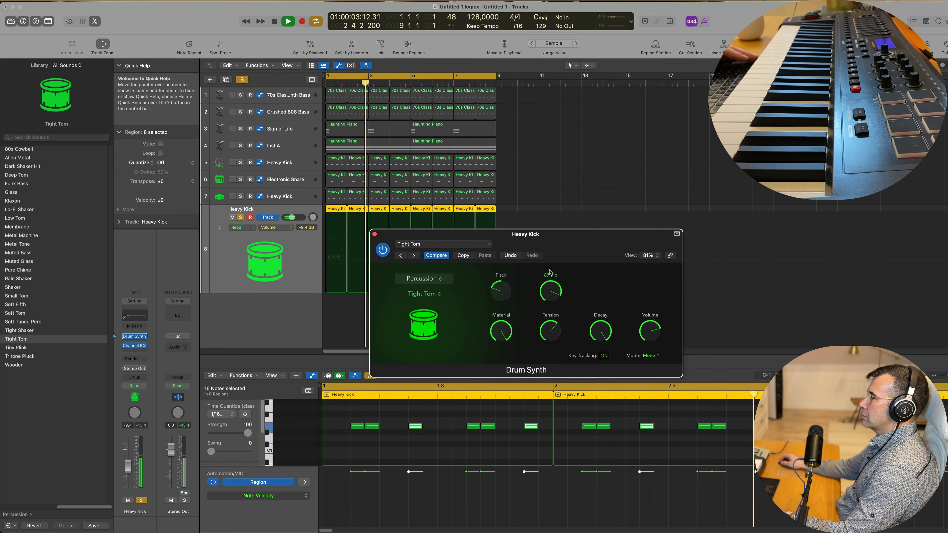
Add a send from the tom track to Bus 1 (Aux 1)
left_click(254, 300)
left_click(127, 360)
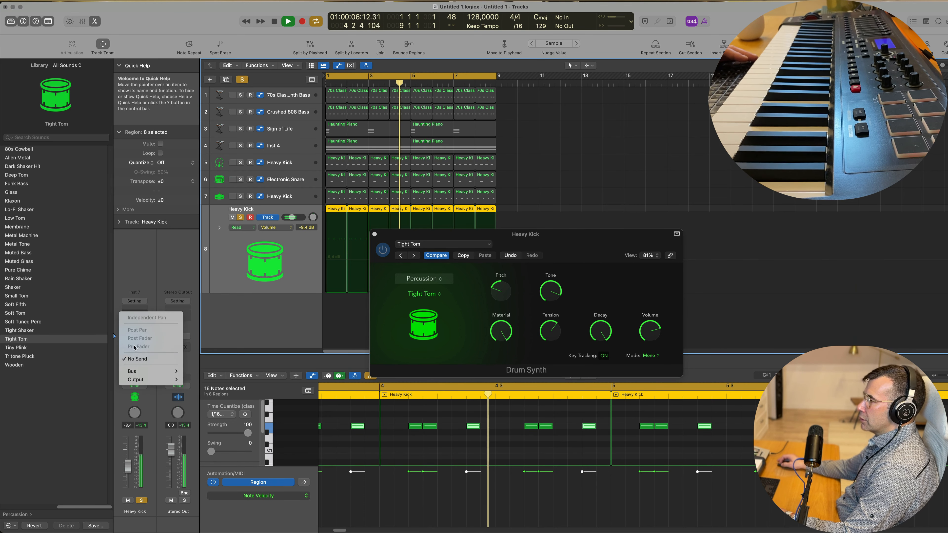
mouse_move(143, 372)
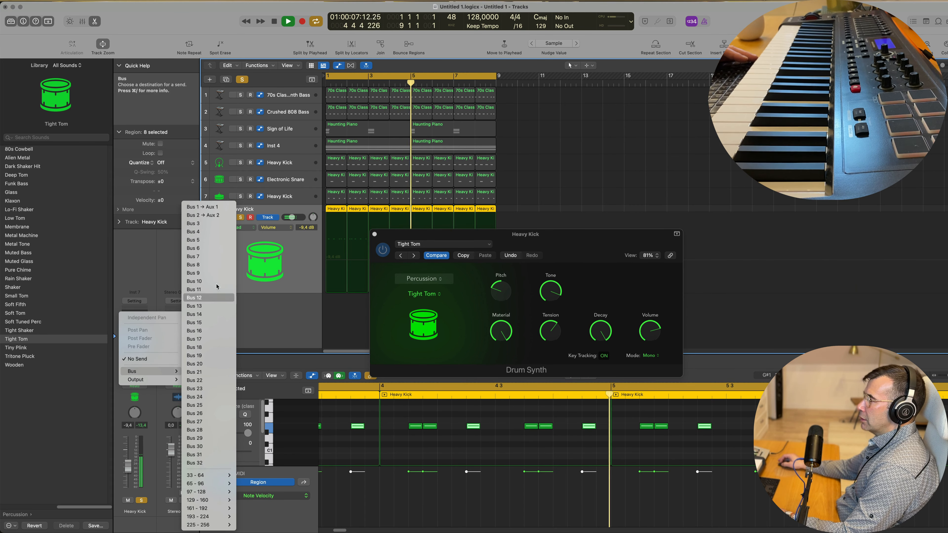
left_click(224, 208)
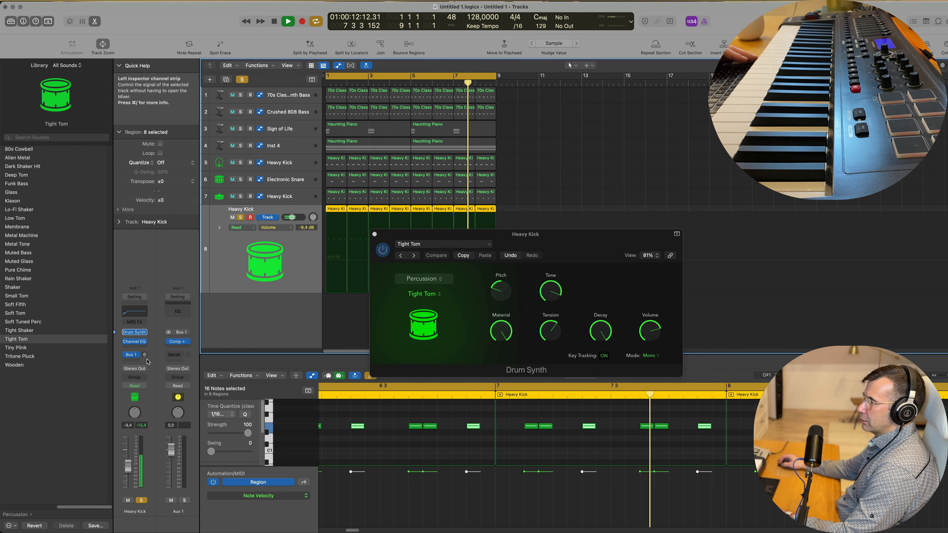
Reroute the tom track's existing send from Bus 1 to Bus 3
left_click(132, 355)
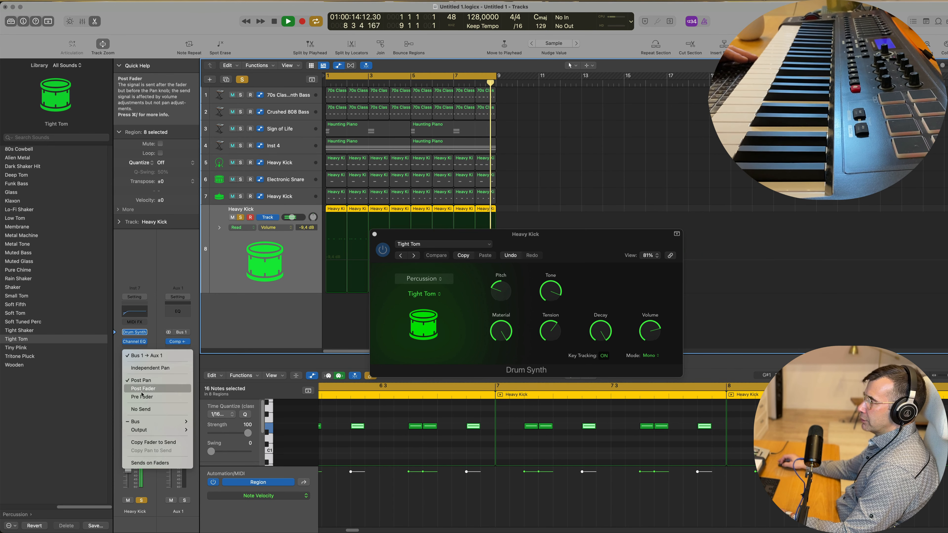
mouse_move(141, 428)
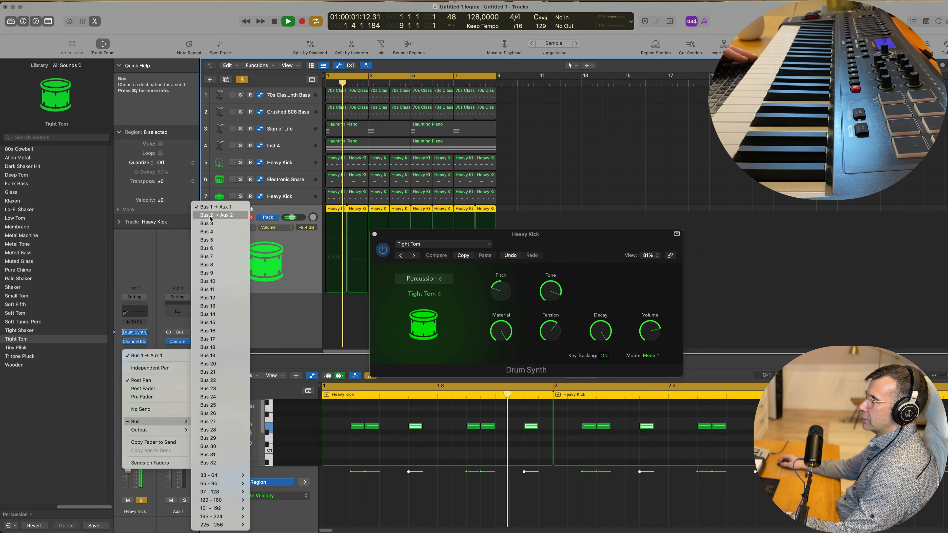
left_click(207, 224)
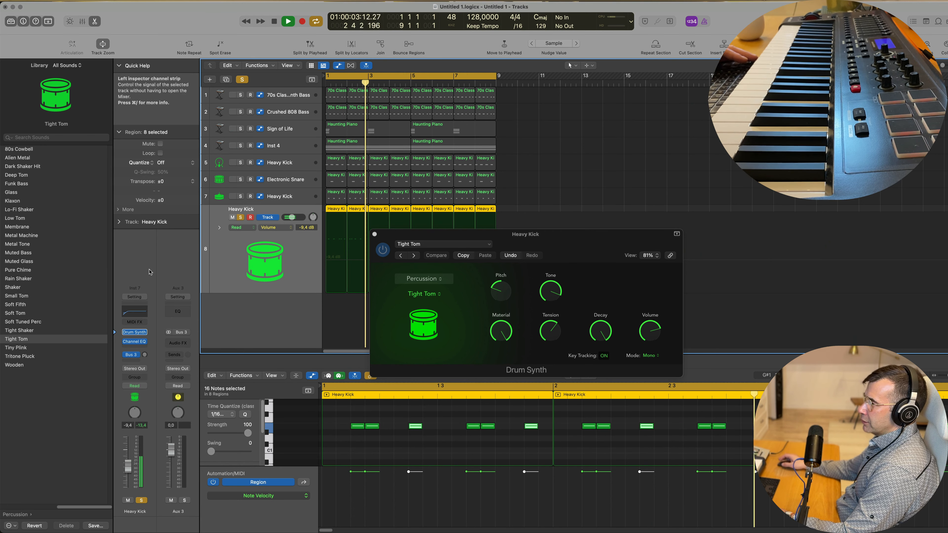
Insert a Channel EQ and a Stereo Delay on the Aux 3 channel that receives Bus 3
left_click(179, 312)
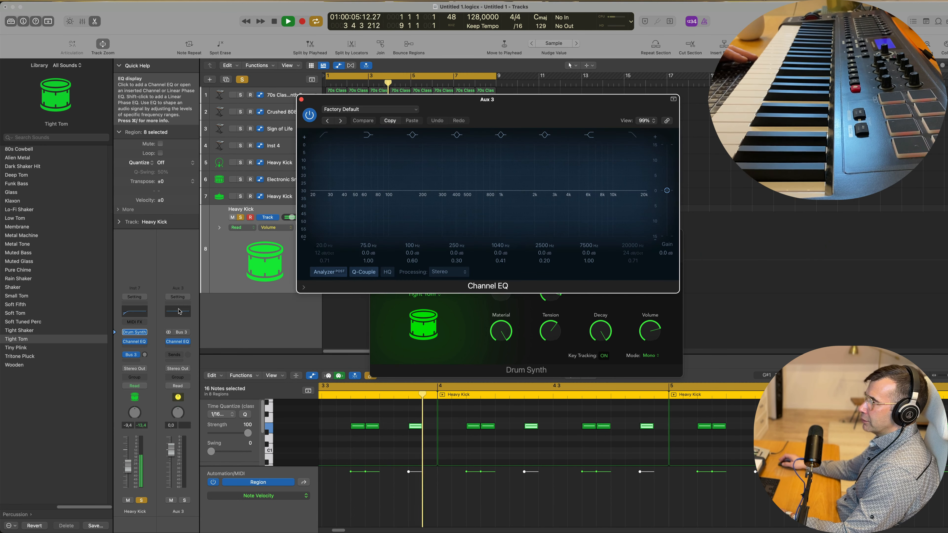
left_click(178, 347)
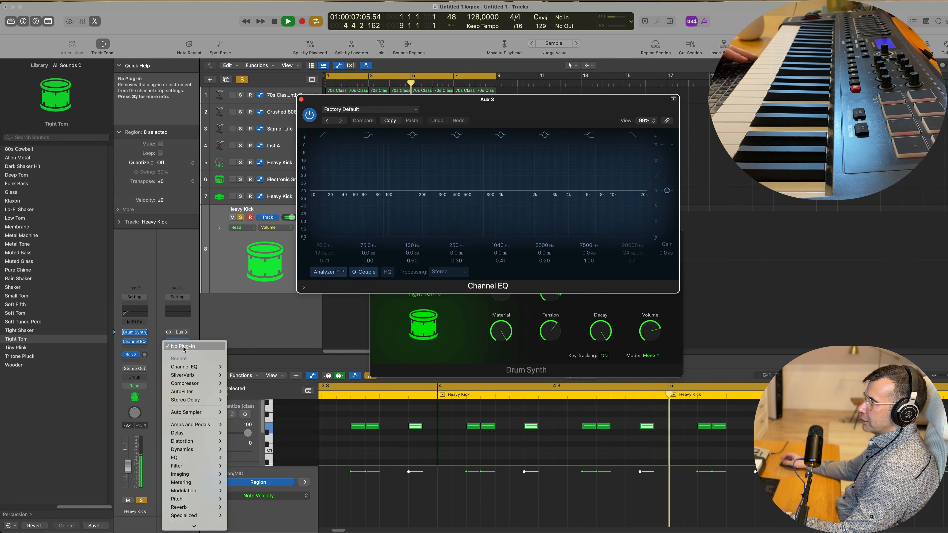
mouse_move(185, 394)
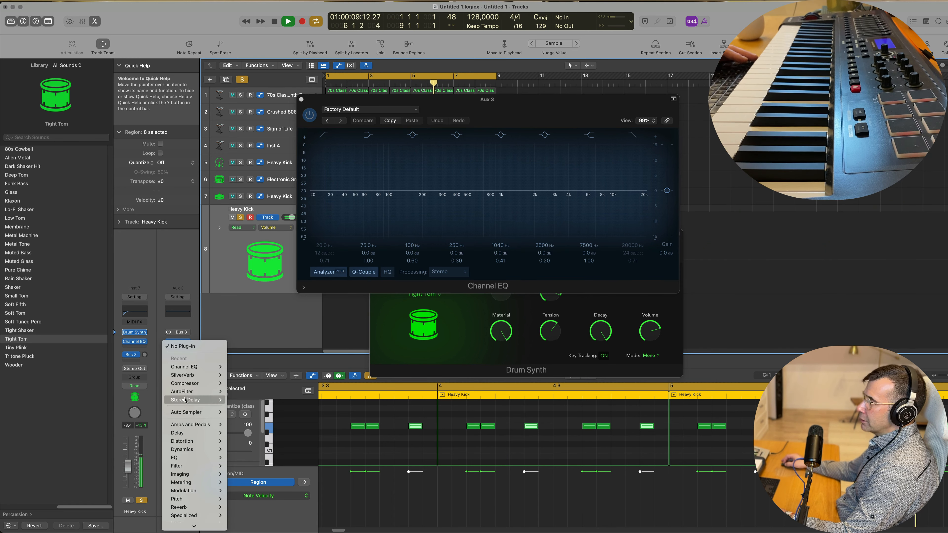
left_click(242, 399)
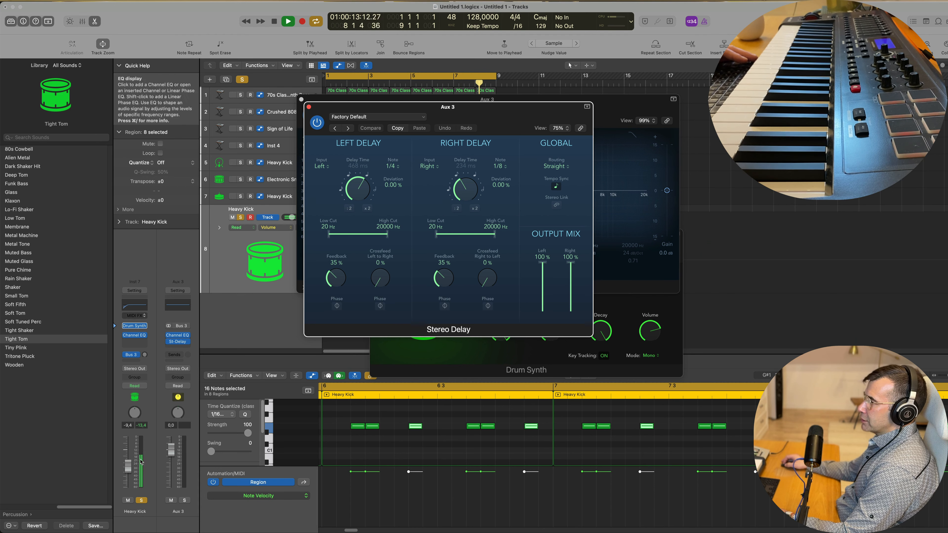
Raise the tom track's Bus 3 send level and close the Aux 3 plug-in windows
left_click_drag(145, 357, 142, 351)
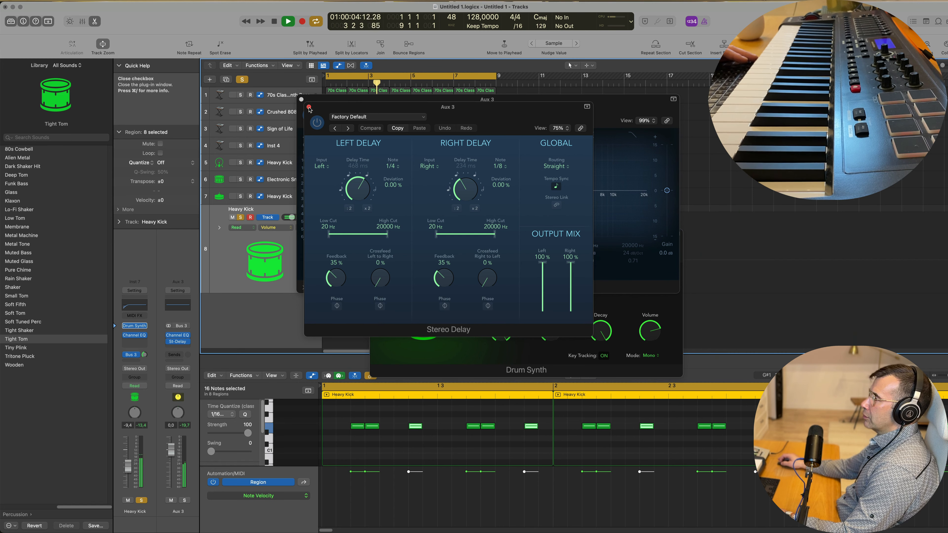
left_click(309, 108)
left_click(301, 99)
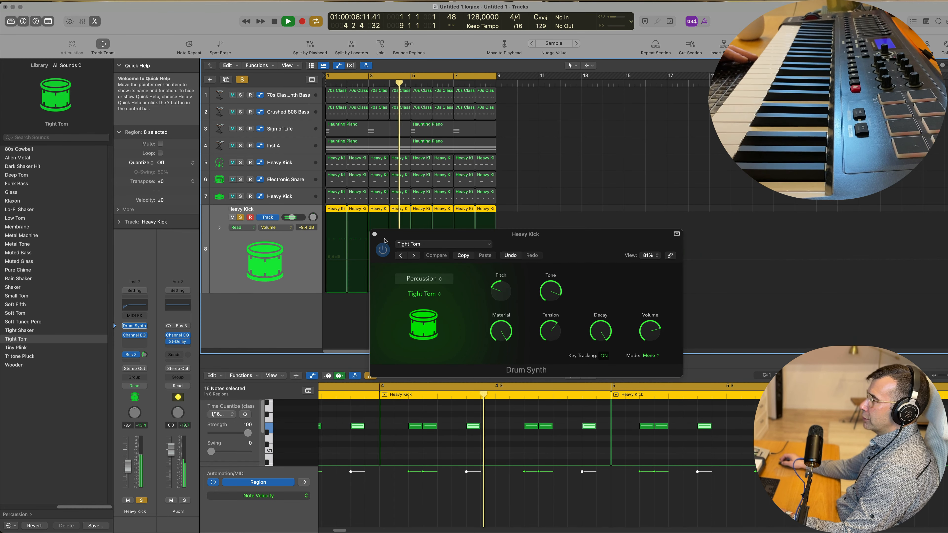
Unsolo the tom track, play the full beat and balance the tom's volume at about -8.6 dB, comparing with solo
left_click_drag(385, 239, 466, 238)
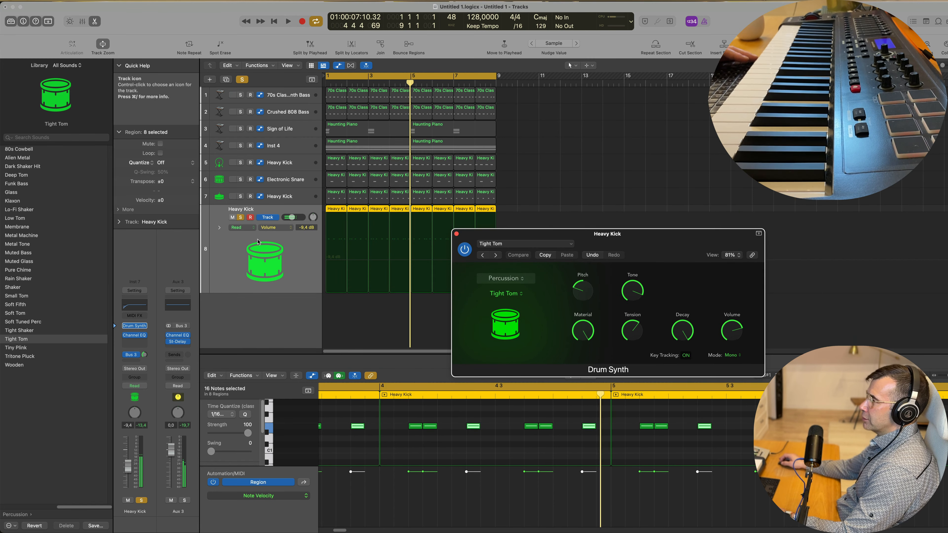
left_click(241, 219)
left_click_drag(598, 234, 559, 220)
key("space")
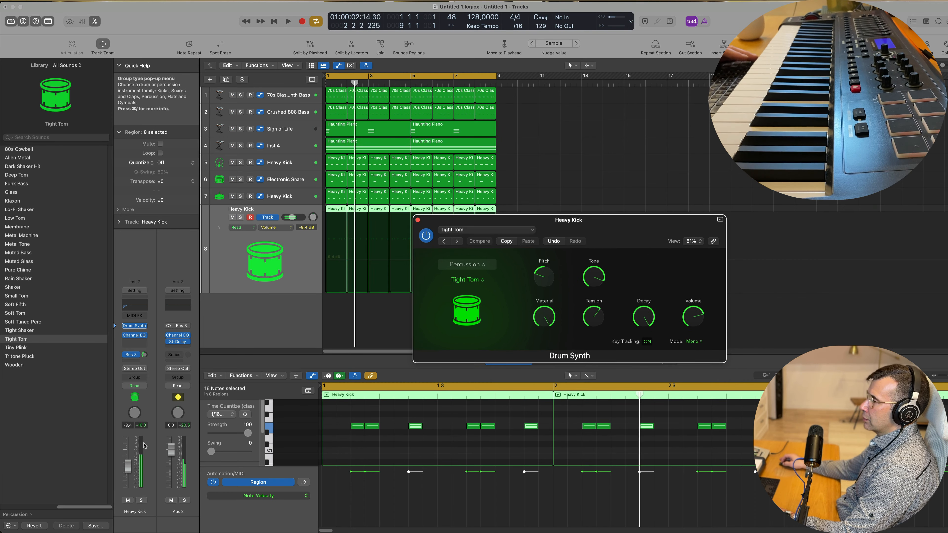
key("space")
left_click_drag(130, 465, 130, 463)
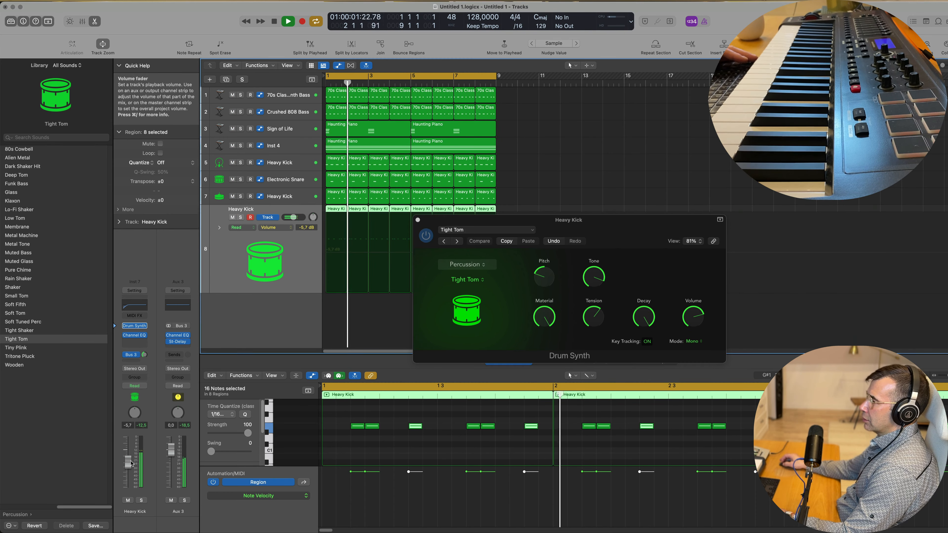
left_click(140, 500)
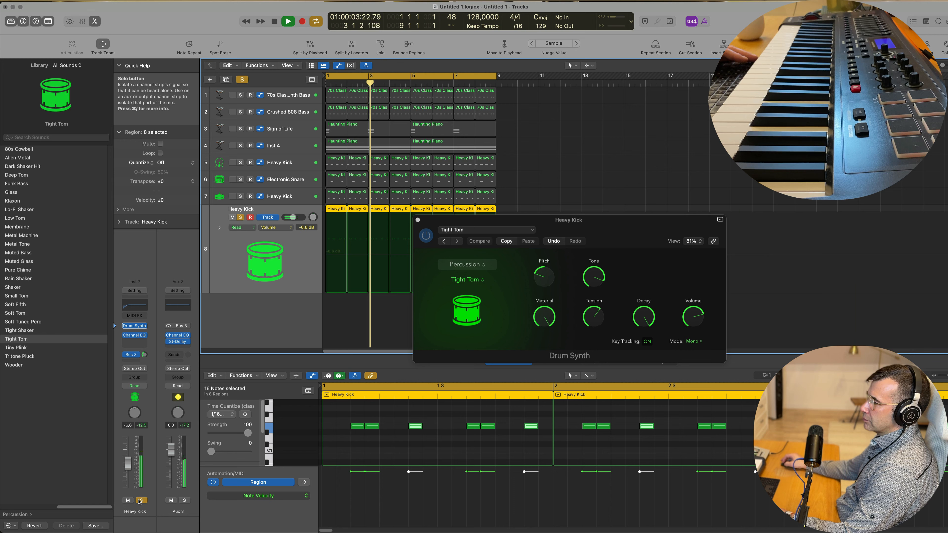
left_click(141, 500)
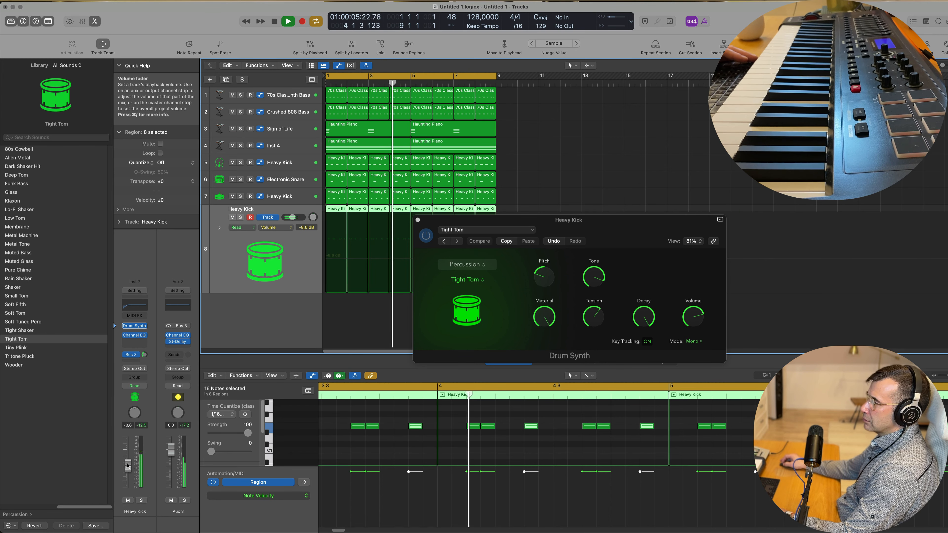
Set the low cut of the tom's Channel EQ to 83 Hz at 48 dB/oct and its volume to about -7.4 dB
left_click(134, 335)
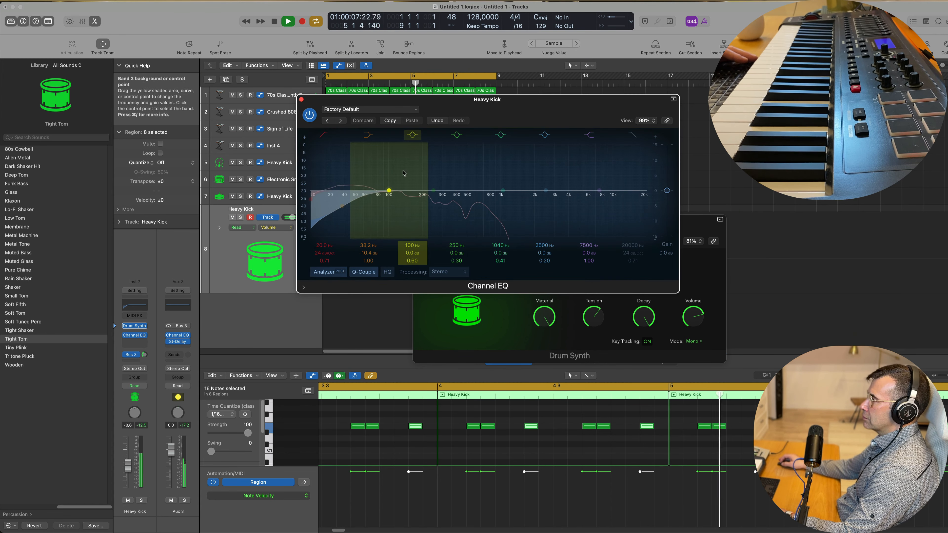
left_click_drag(324, 254, 324, 247)
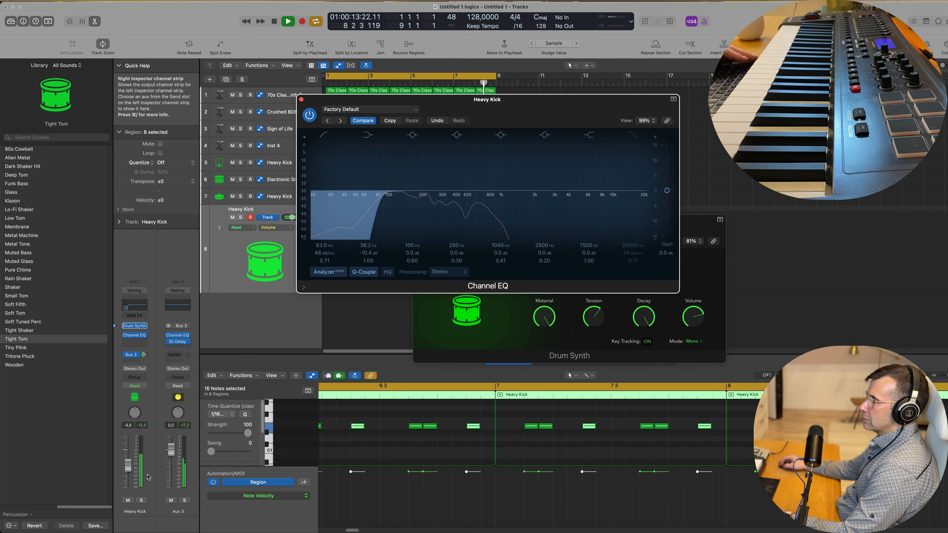
left_click(141, 501)
left_click(142, 501)
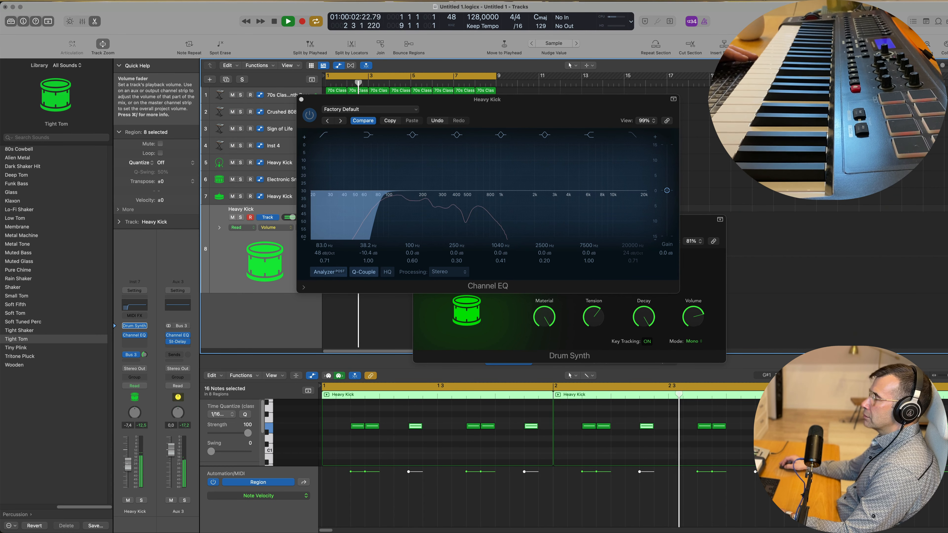
Move the tom EQ's third band to 76.5 Hz at -0.4 dB and lower the low cut's frequency
left_click_drag(488, 105, 475, 105)
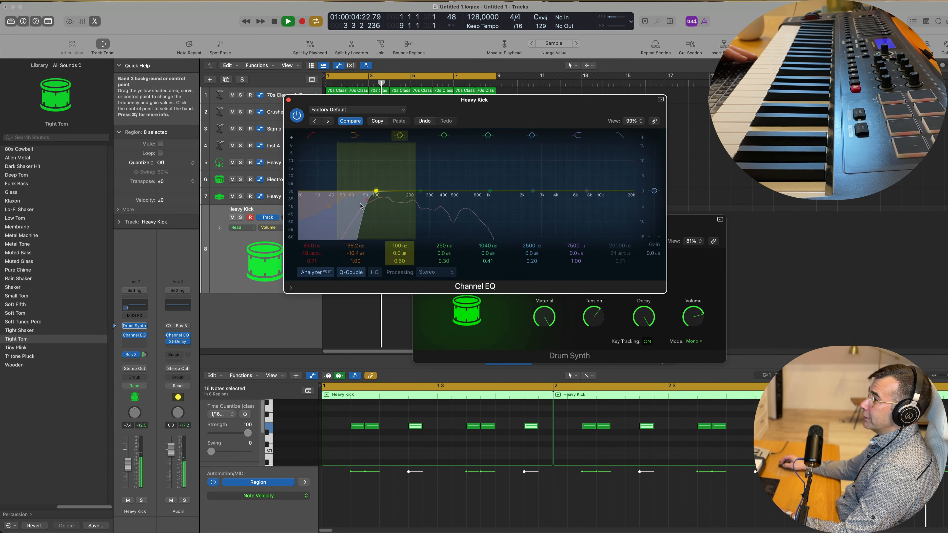
left_click_drag(360, 206, 347, 206)
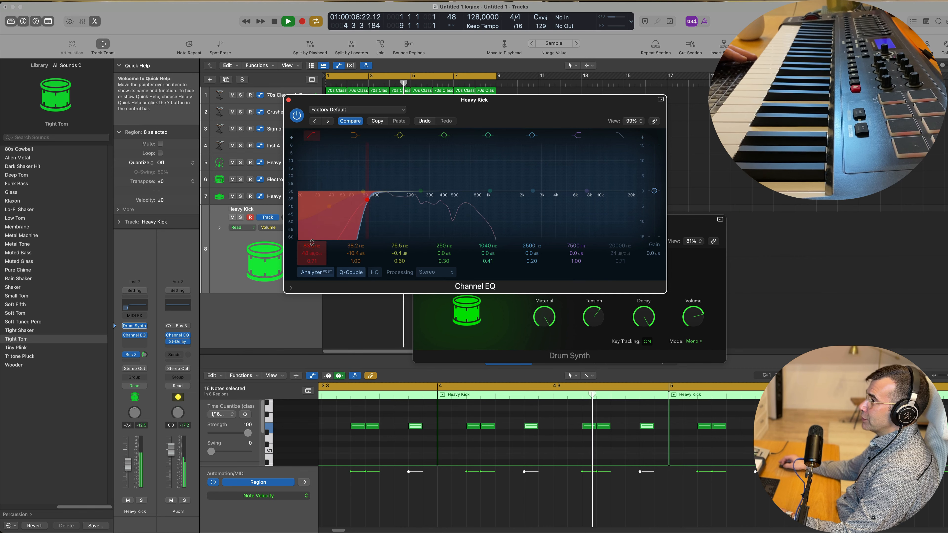
left_click_drag(312, 242, 312, 235)
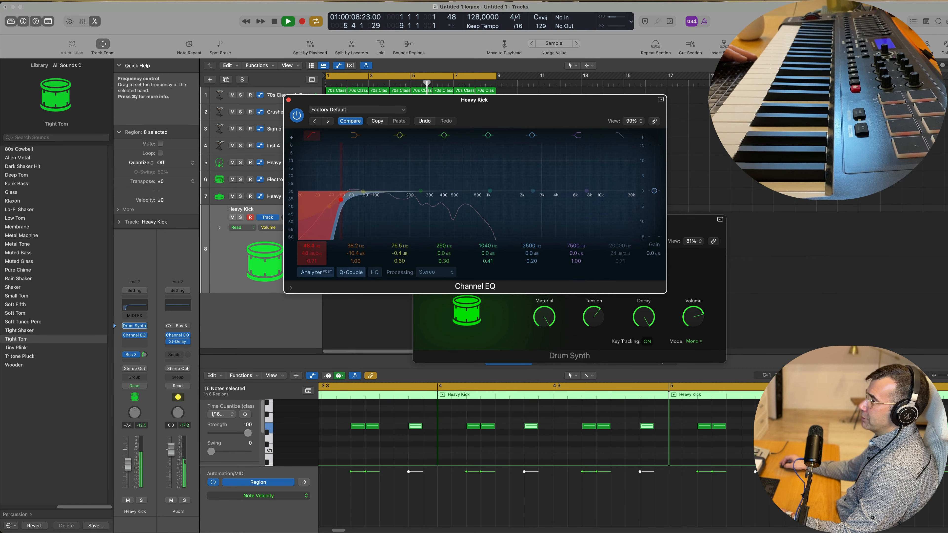
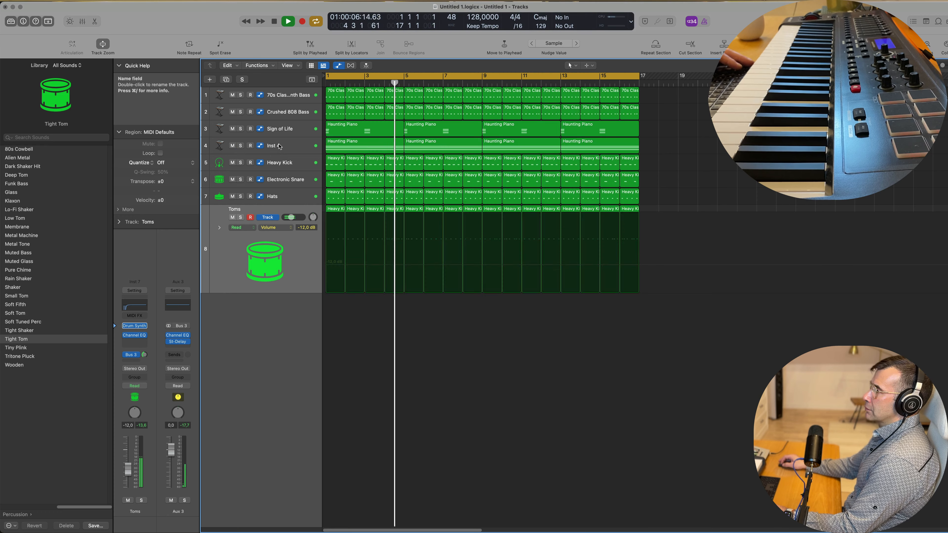
Select the 70s Classic Synth Bass track, restart playback and open its Alchemy instrument
left_click(278, 146)
key("Return")
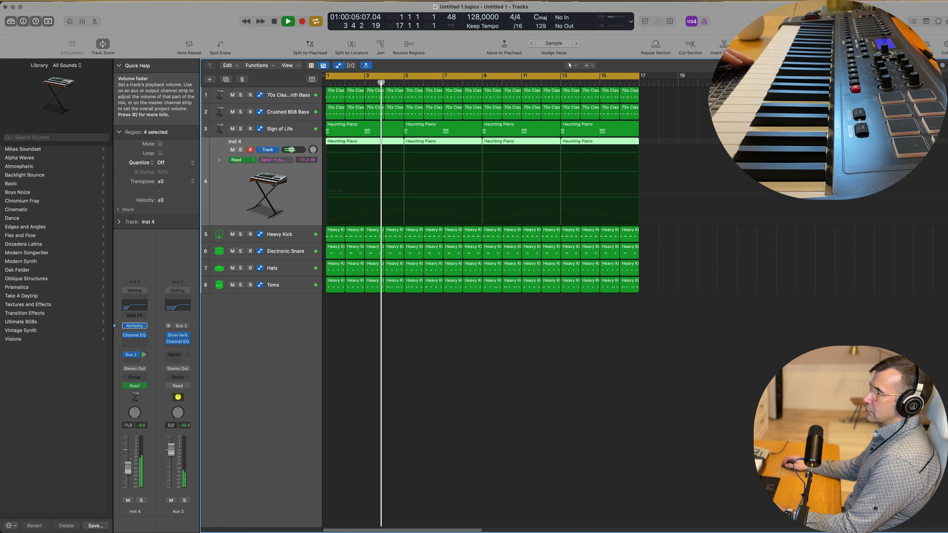
left_click(275, 97)
key("space")
key("space")
left_click(134, 336)
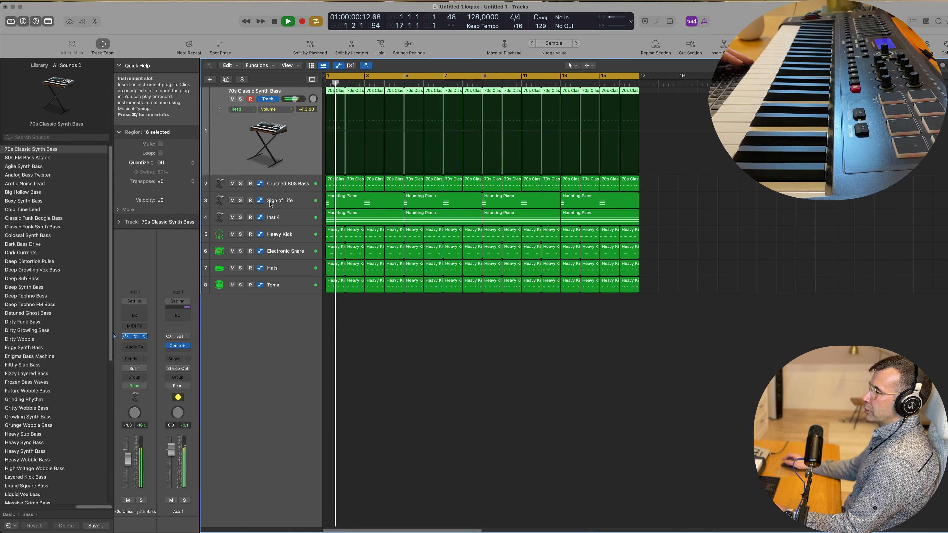
Set the 70s Classic Synth Bass track's automation mode to Touch and record a brief move of Alchemy's Cutoff
left_click(242, 109)
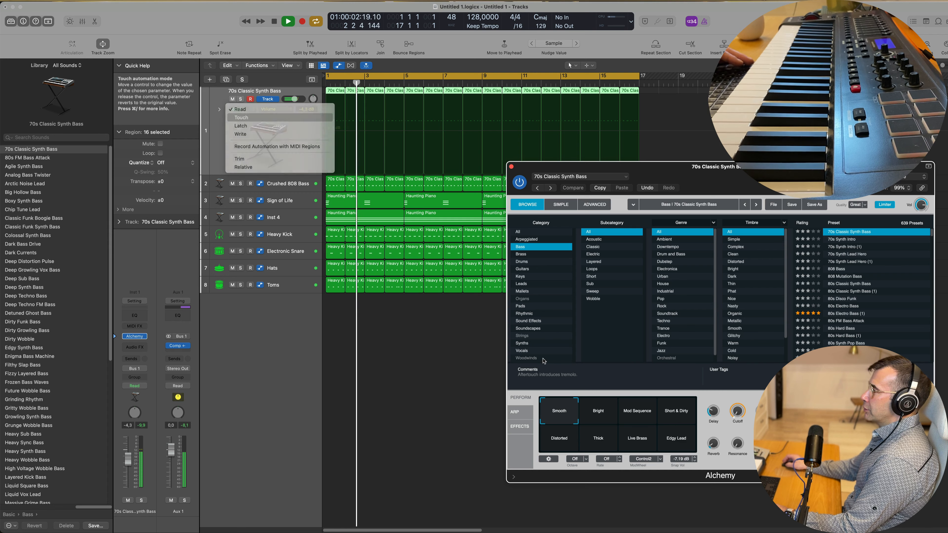
left_click(239, 117)
left_click_drag(737, 413, 737, 415)
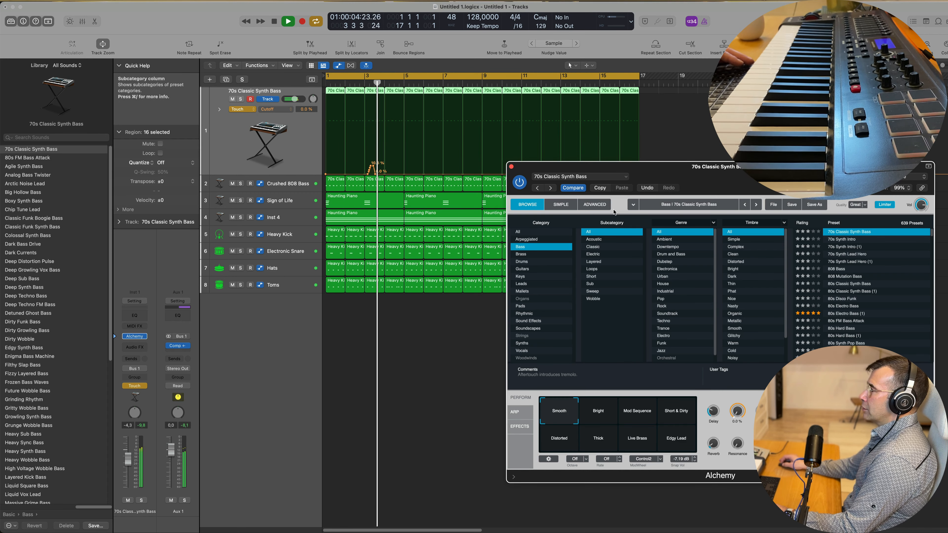
left_click(512, 167)
key("Return")
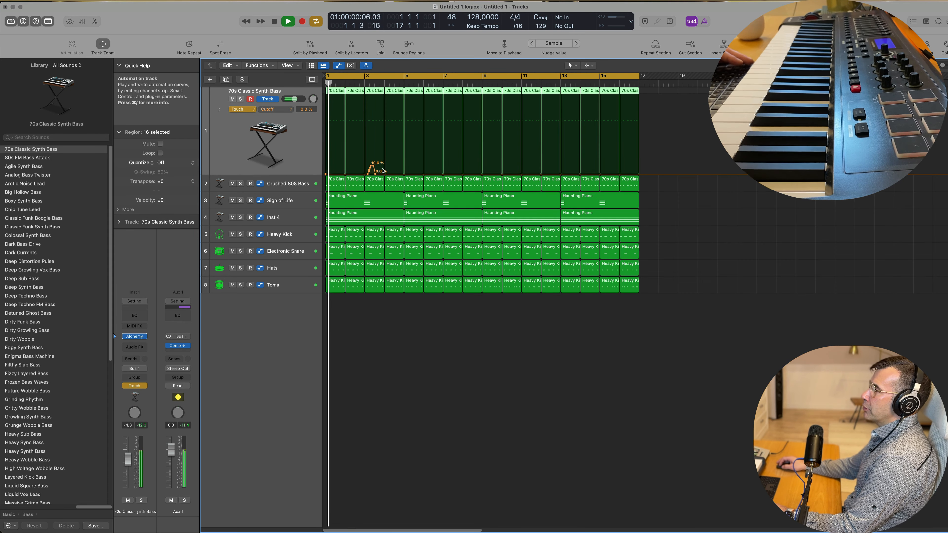
Replace the recorded Cutoff points with a ramp up to 25.3% at bar 9 and down to 0% at bar 17, and restore Read mode
left_click_drag(381, 169, 326, 173)
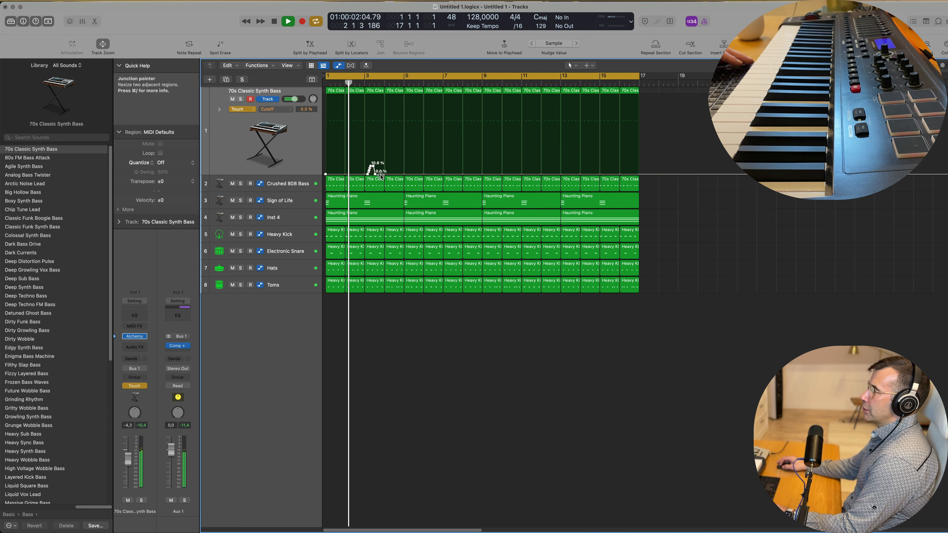
key("Delete")
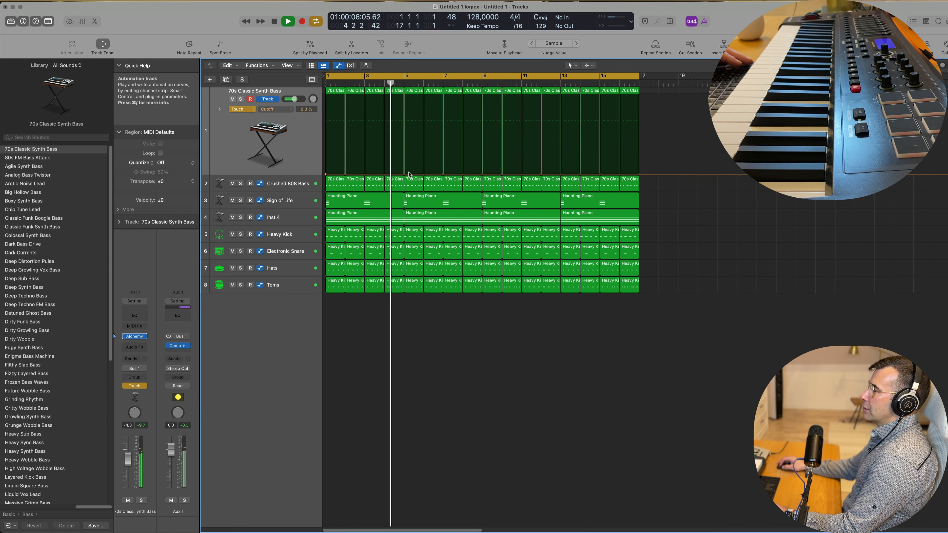
left_click_drag(475, 174, 483, 155)
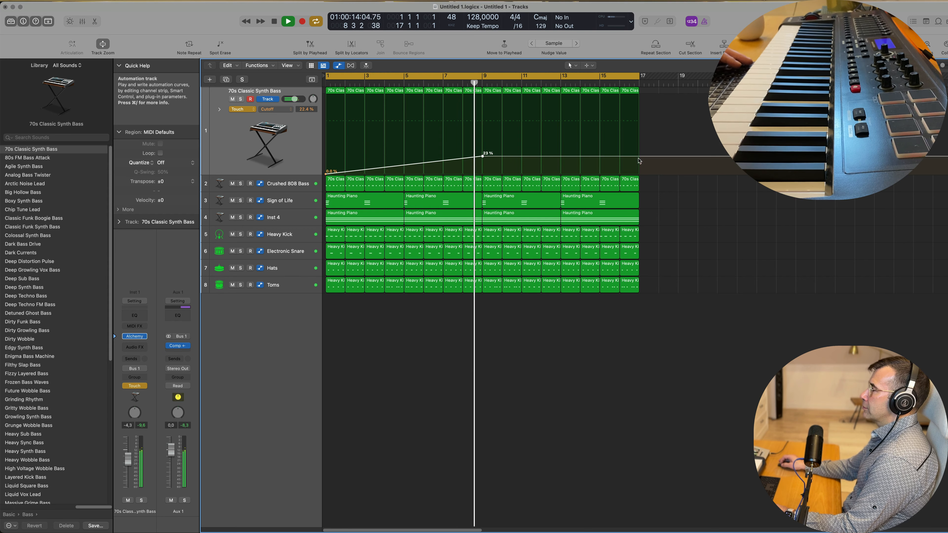
left_click_drag(639, 158, 639, 174)
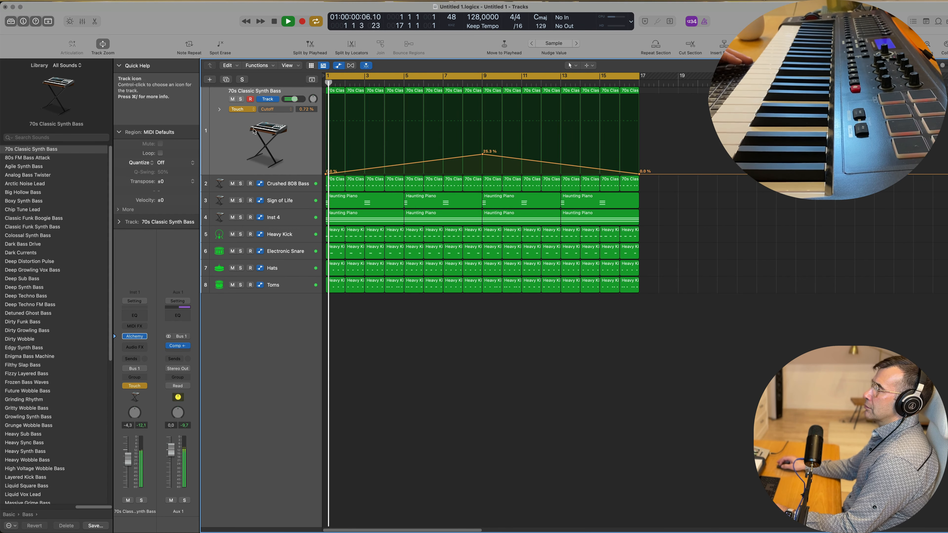
left_click(232, 109)
left_click(240, 101)
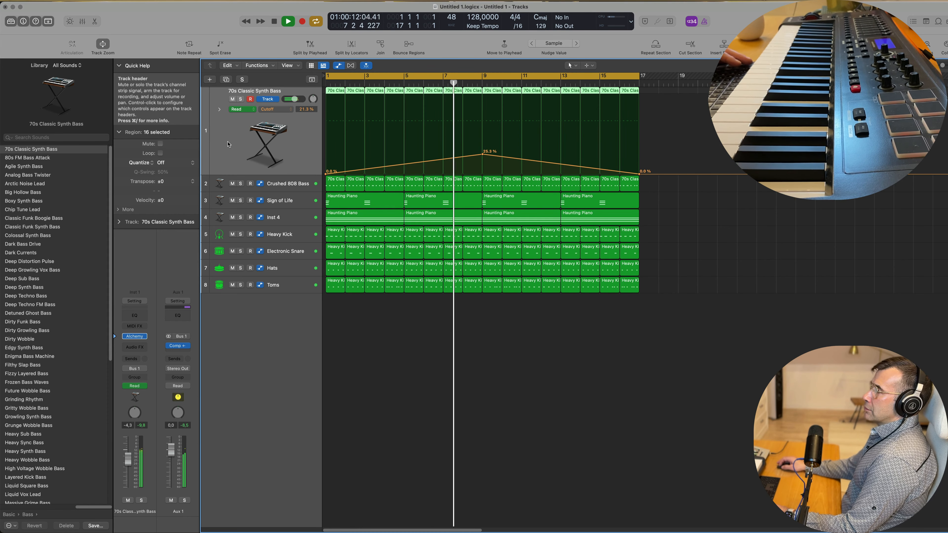
Duplicate the Hats track and copy its first one-bar region to the new track
left_click(288, 272)
key("space")
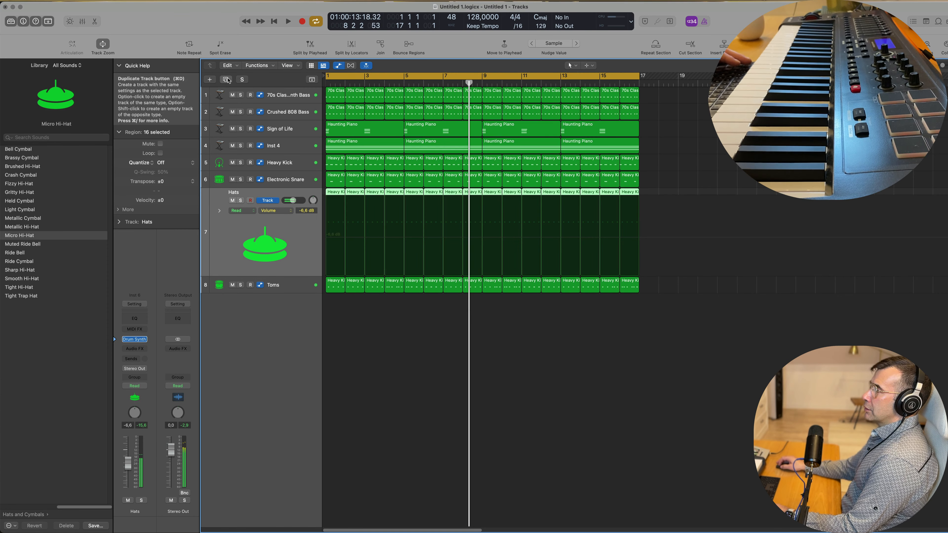
left_click(227, 80)
left_click_drag(337, 200, 314, 284)
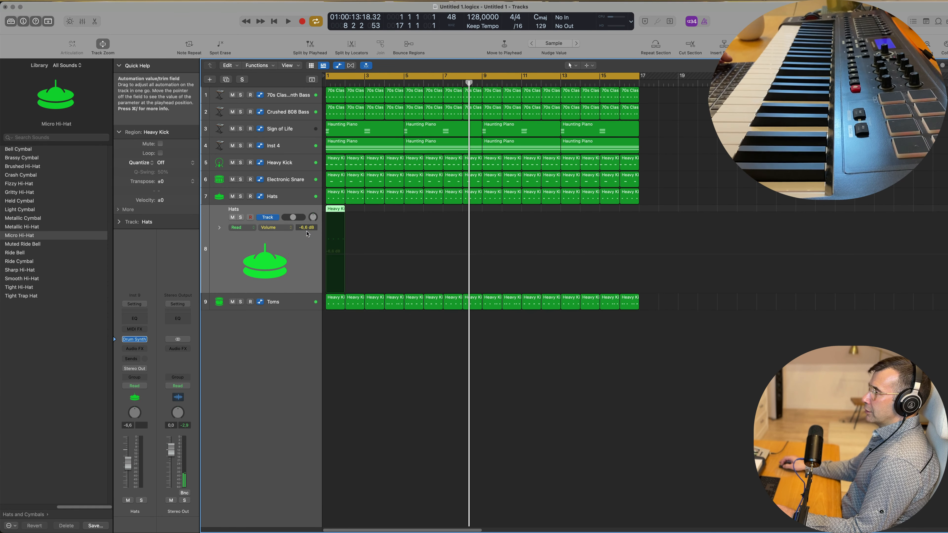
Rework the duplicated hat region by copying its four offbeat notes to the other sixteenth positions, and play it from the start
double_click(335, 209)
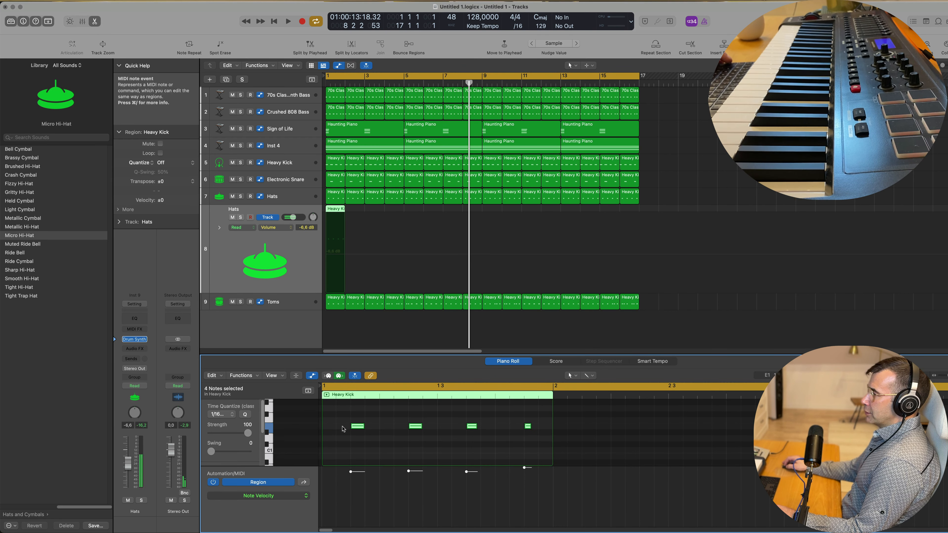
mouse_move(355, 426)
left_mouse_down()
mouse_move(330, 428)
mouse_move(371, 429)
left_mouse_up()
key("Return")
key("space")
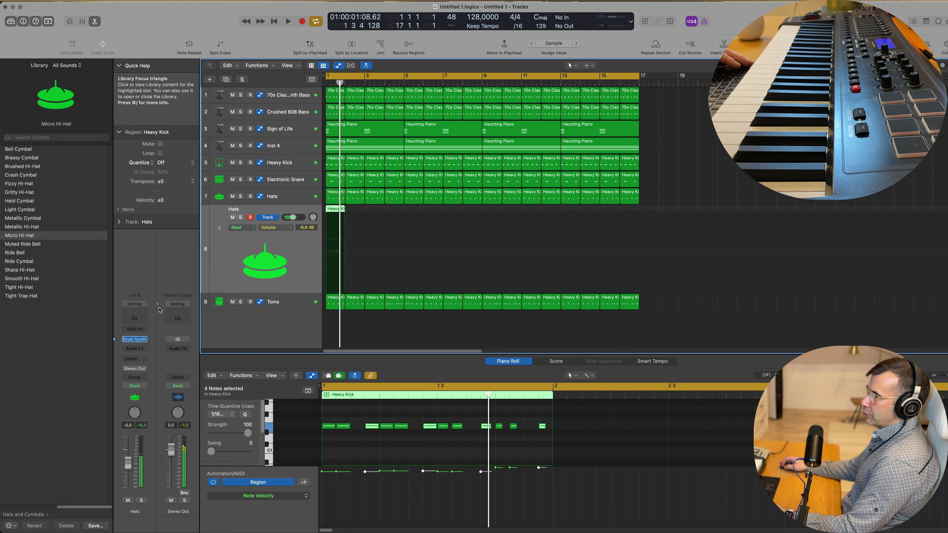
Try Drum Synth's Side Stick preset on the duplicated Hats track and lower the track's volume to -13.8 dB
left_click(135, 340)
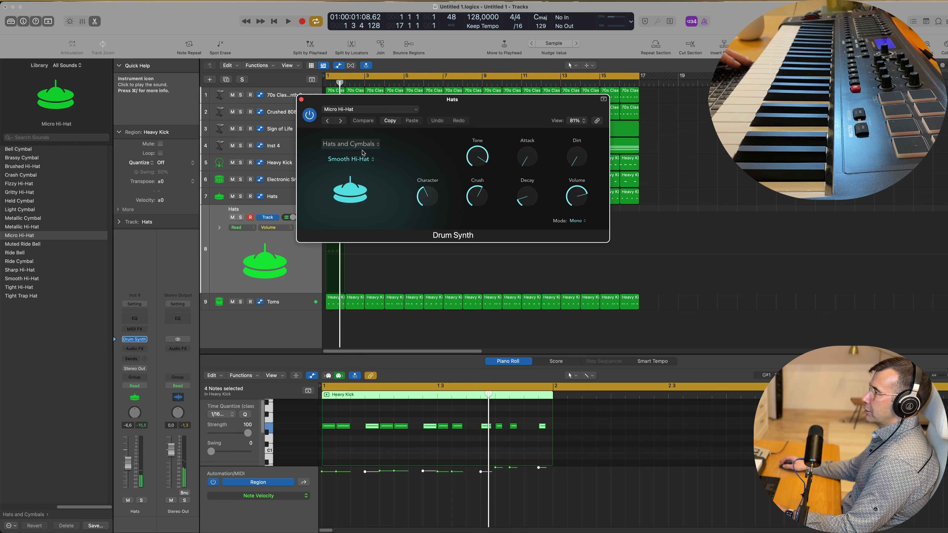
left_click(370, 109)
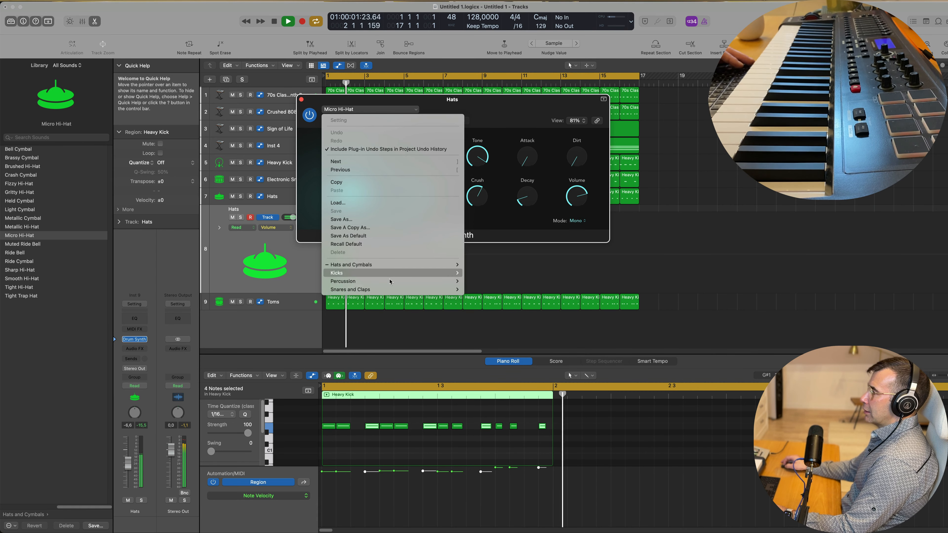
mouse_move(395, 283)
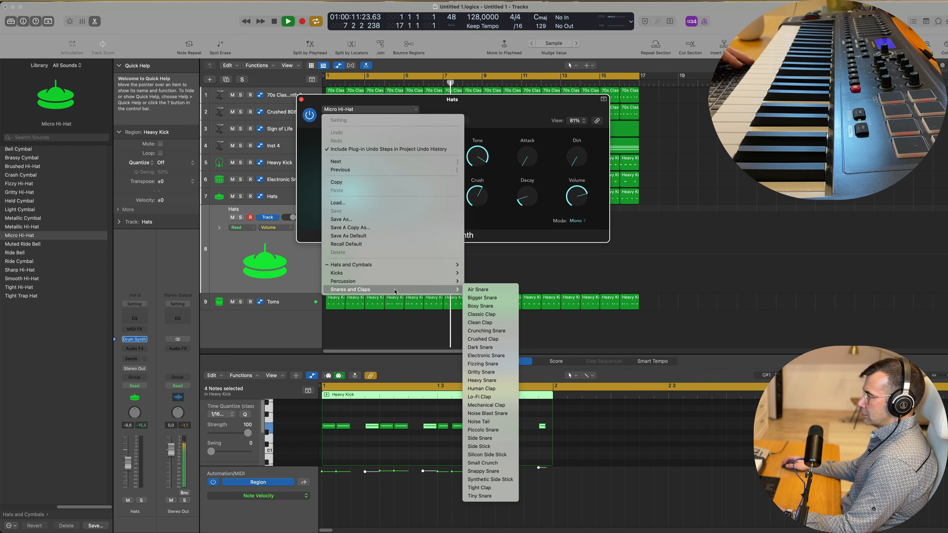
left_click(487, 448)
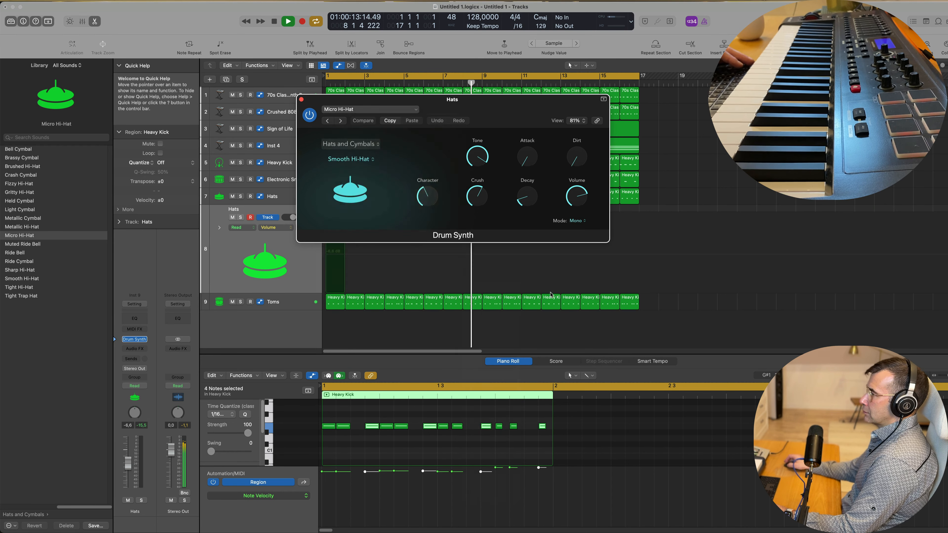
left_click_drag(477, 105, 858, 96)
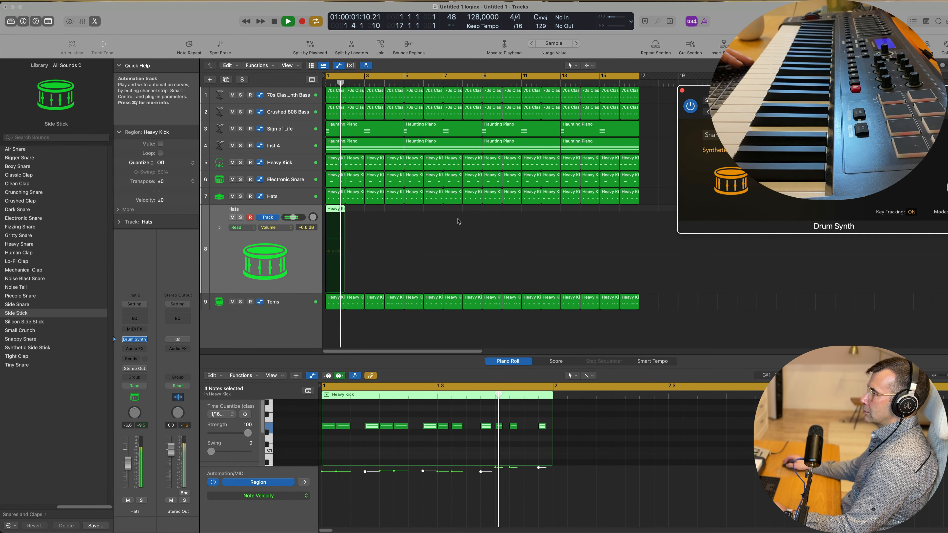
key("space")
key("space")
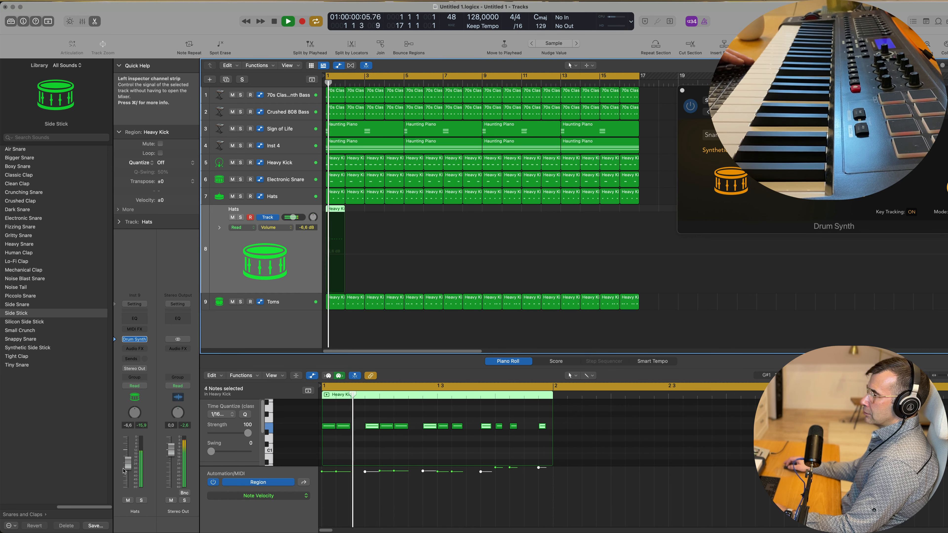
left_click_drag(128, 465, 128, 473)
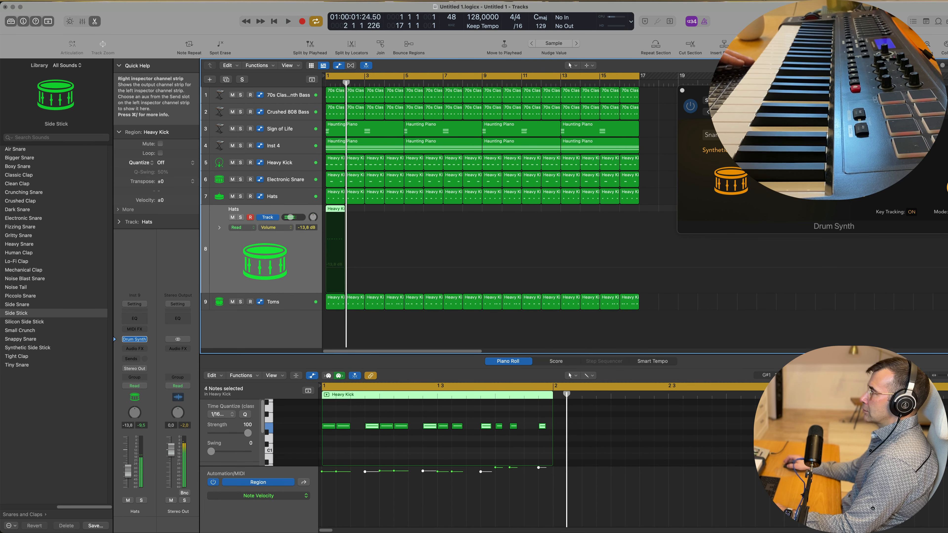
Try the snare presets after Side Stick in turn, through Small Crunch and Snappy Snare to Synthetic Side Stick
left_click_drag(867, 91, 595, 107)
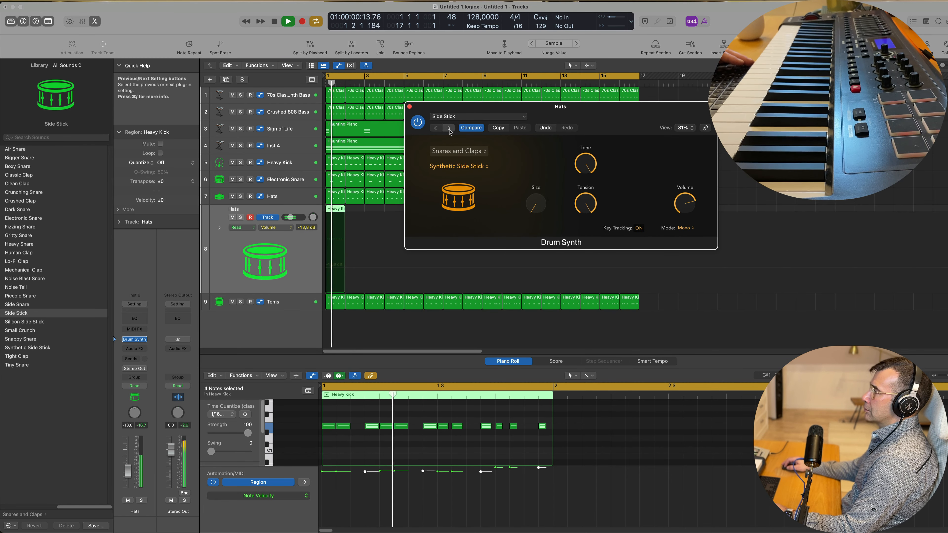
left_click(449, 127)
left_click(448, 128)
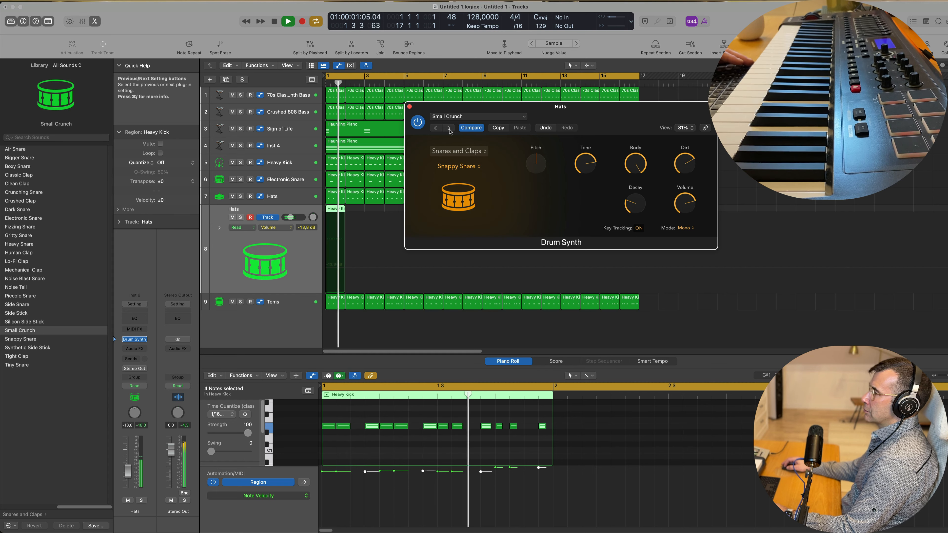
left_click(448, 127)
key("space")
key("space")
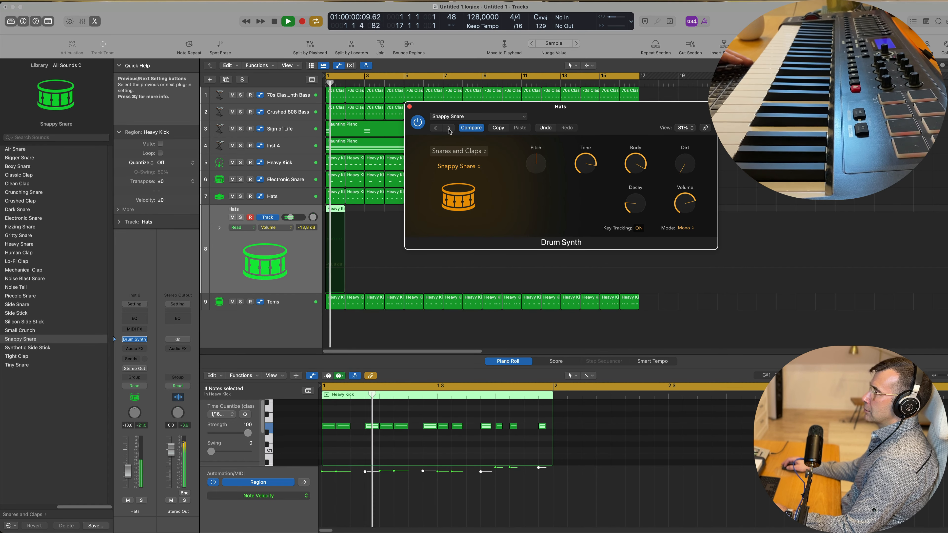
left_click(449, 128)
Load the Held Cymbal preset, step forward through the hats and cymbals presets to Micro Hi-Hat, and close Drum Synth
left_click(468, 116)
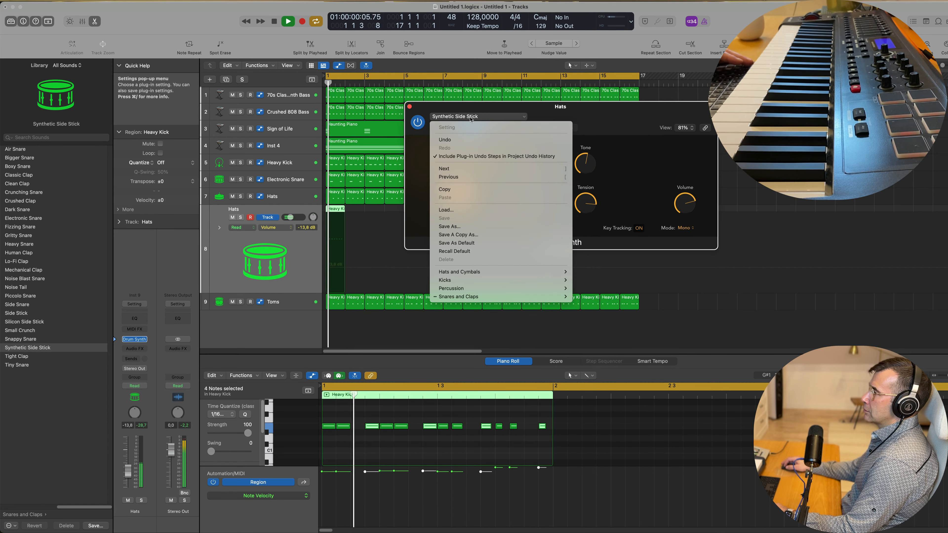
mouse_move(470, 284)
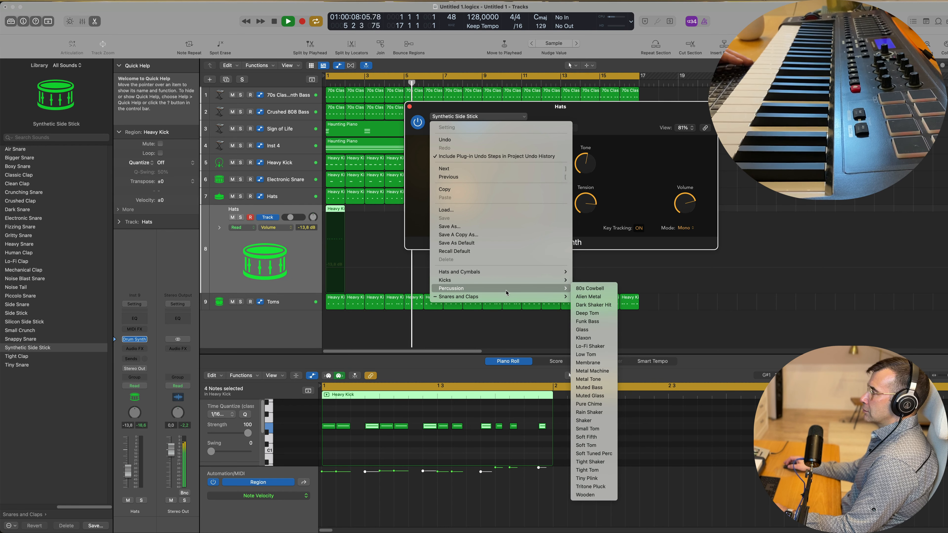
mouse_move(514, 274)
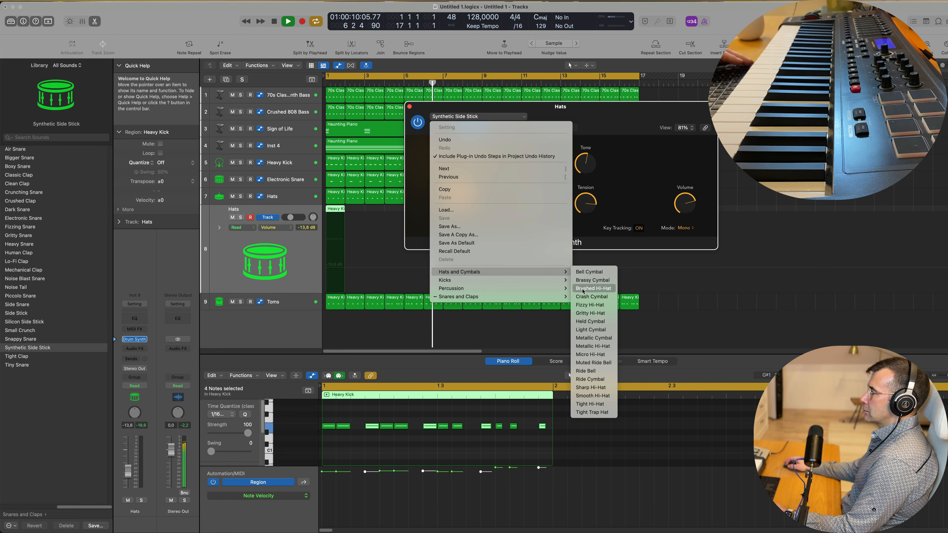
left_click(594, 322)
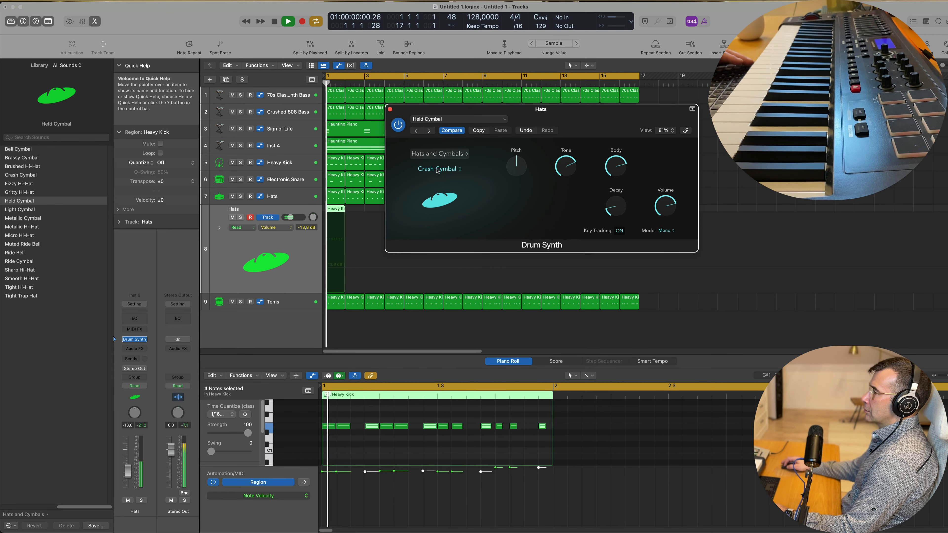
left_click(430, 131)
key("space")
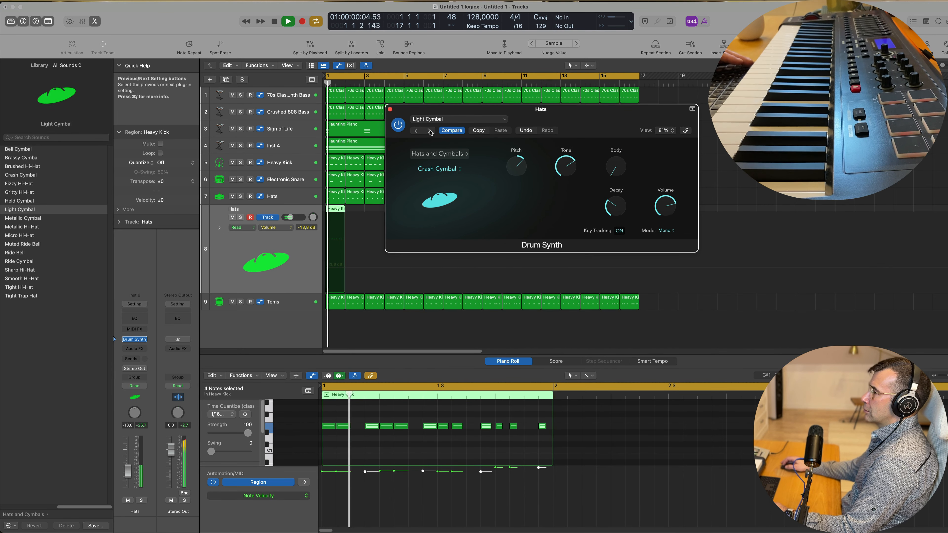
left_click(428, 133)
left_click(429, 131)
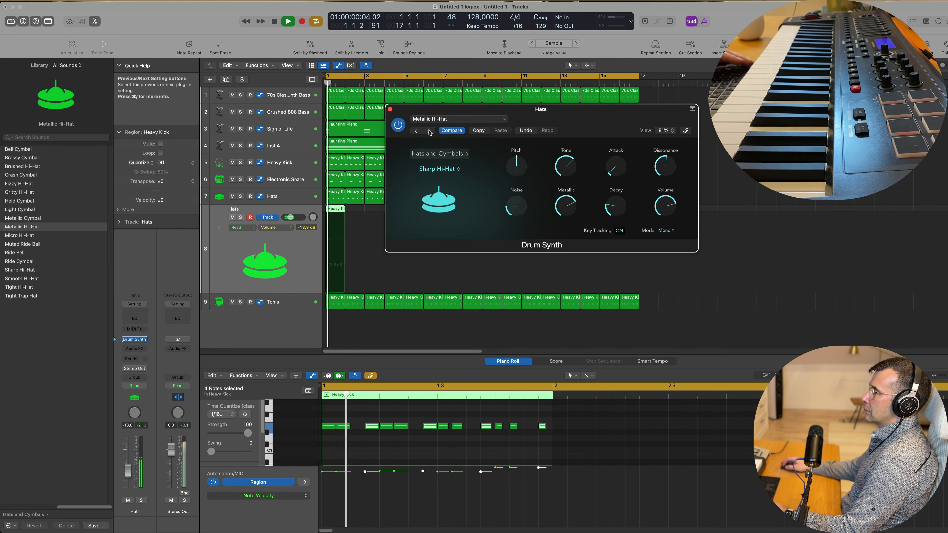
left_click(430, 130)
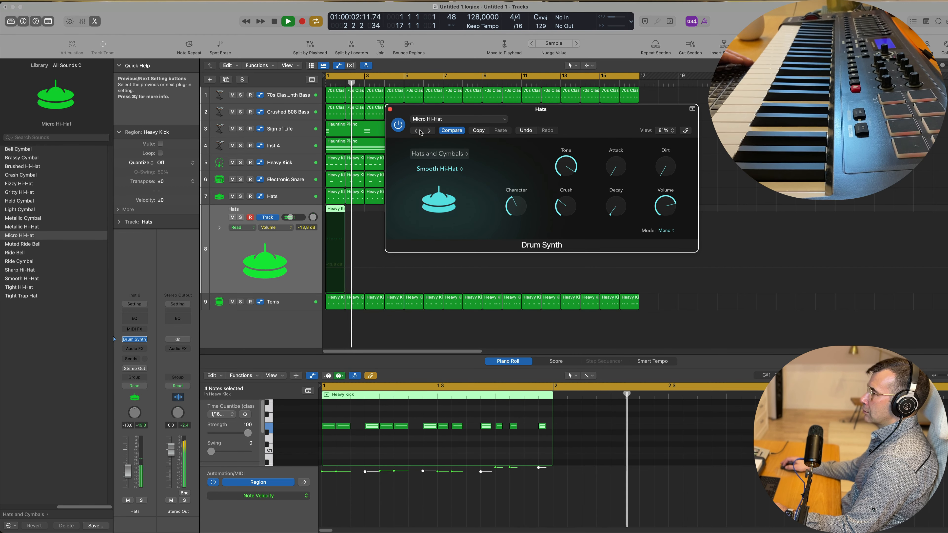
left_click(390, 109)
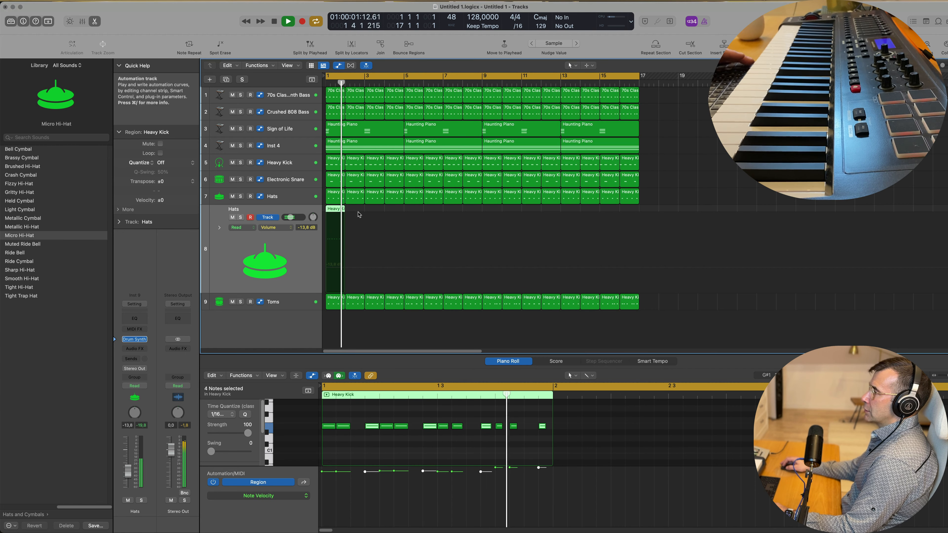
Repeat the one-bar region on the duplicated Hats track until it fills all sixteen bars up to bar 17
left_click(341, 211)
left_click(341, 212)
key("space")
key("space")
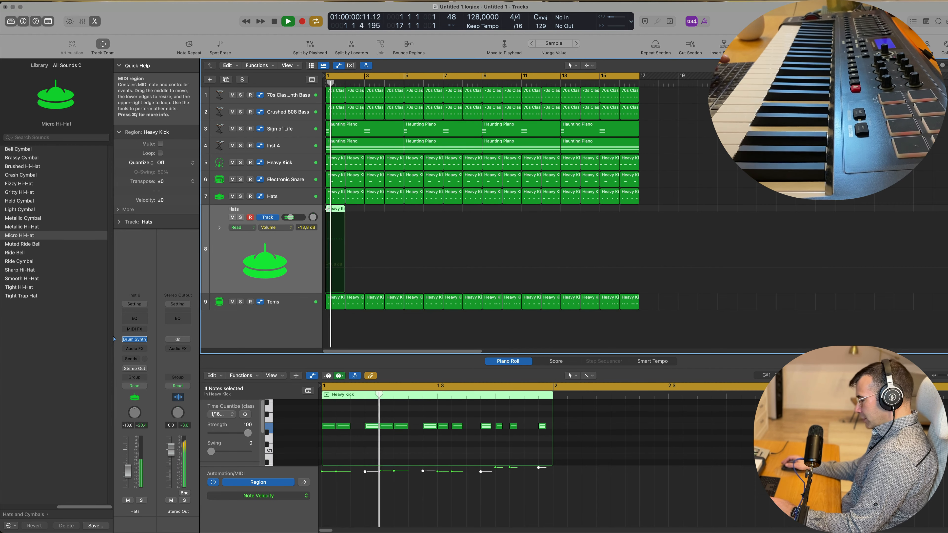
key("super+r")
key("super+r")
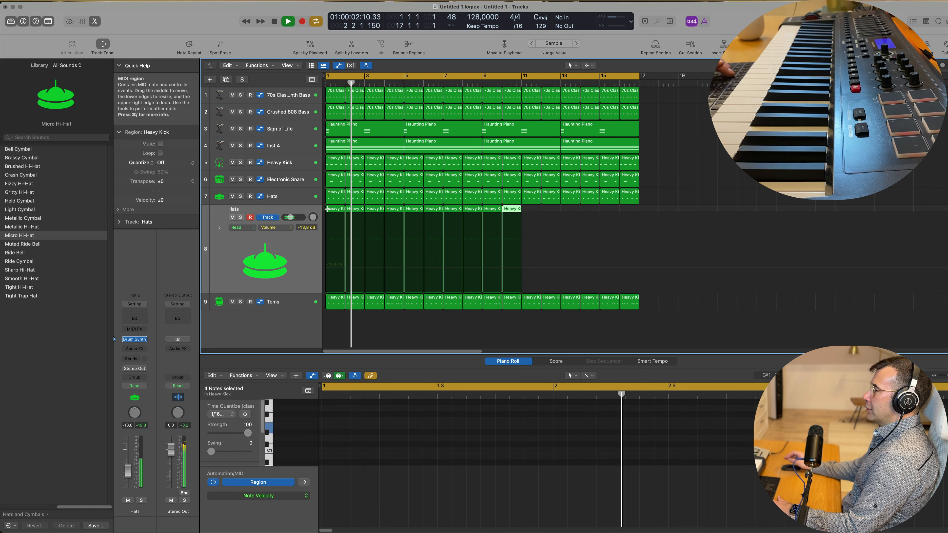
key("super+r")
key("space")
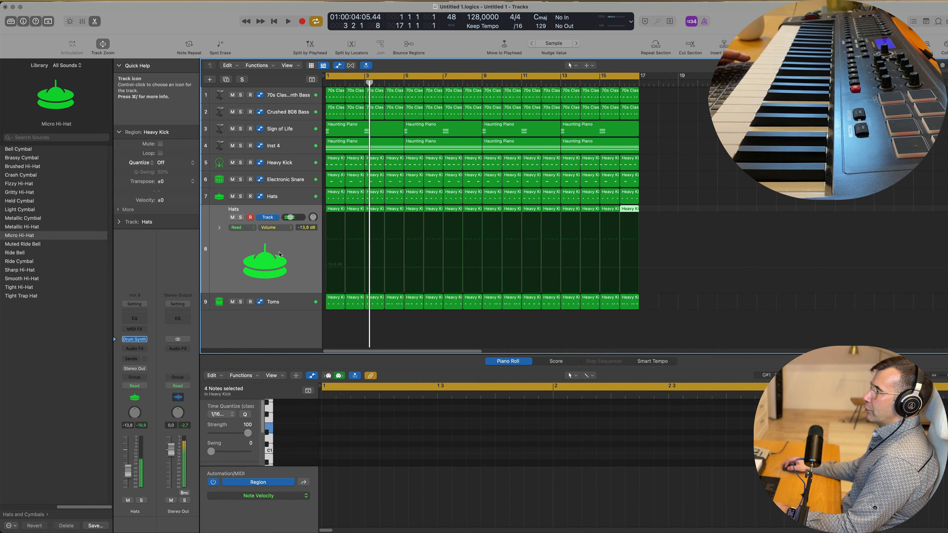
Lower the duplicated Hats track's volume to -23.0 dB during playback and clear the region selection
key("space")
left_click(277, 251)
key("space")
key("space")
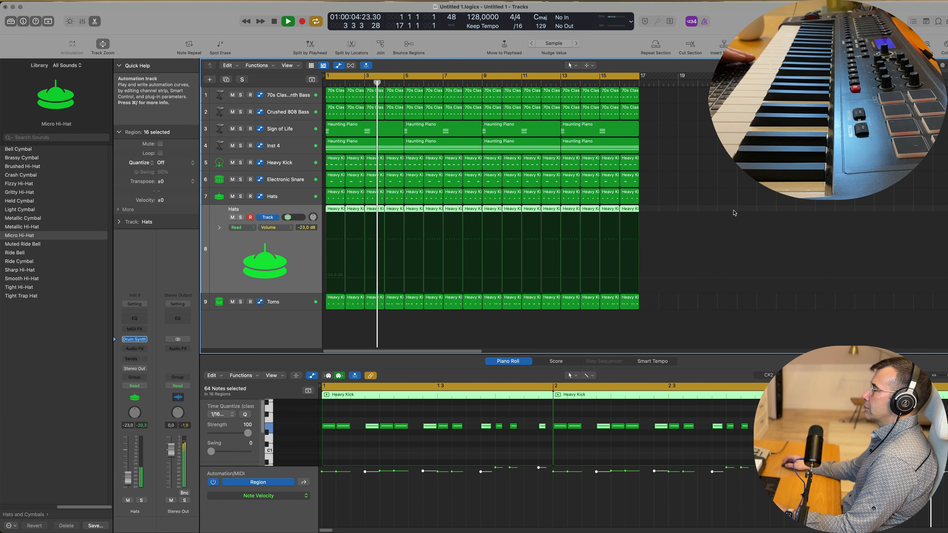
left_click(702, 153)
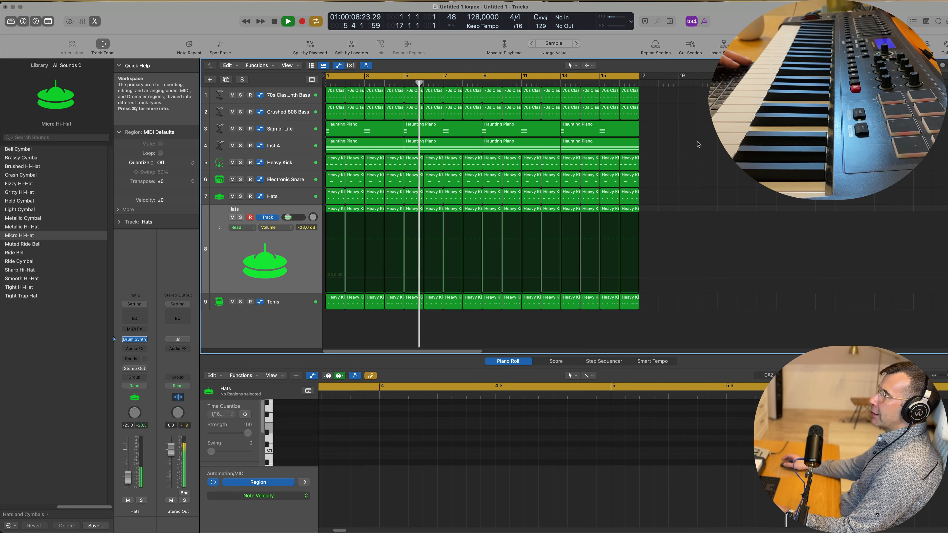
Duplicate the Sign of Life track without its regions and lower the second Hats track's volume to -25.5 dB
left_click(288, 145)
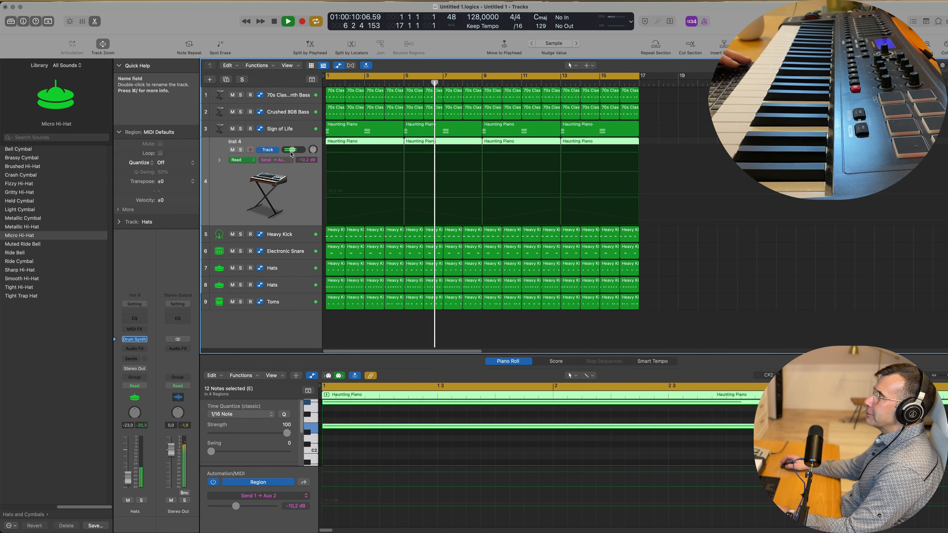
left_click(291, 131)
key("Return")
key("super+d")
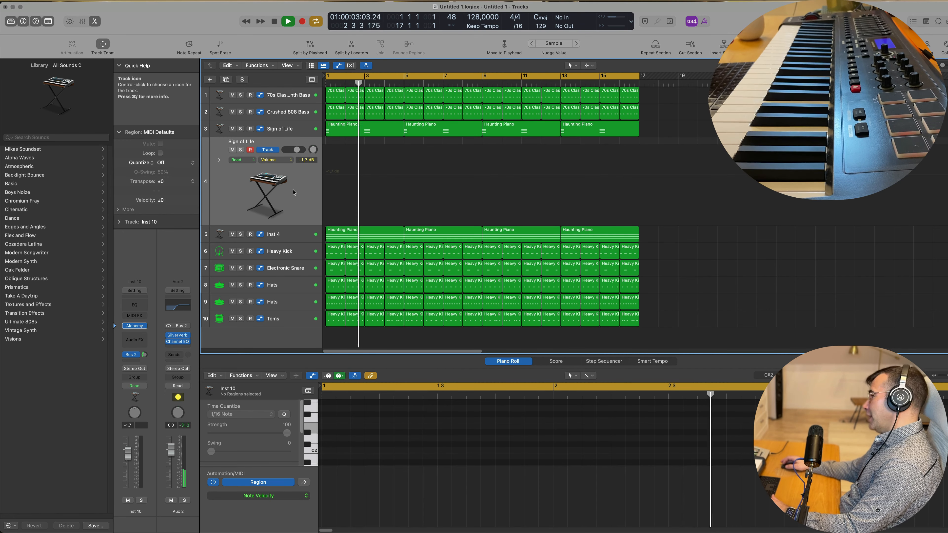
left_click(296, 302)
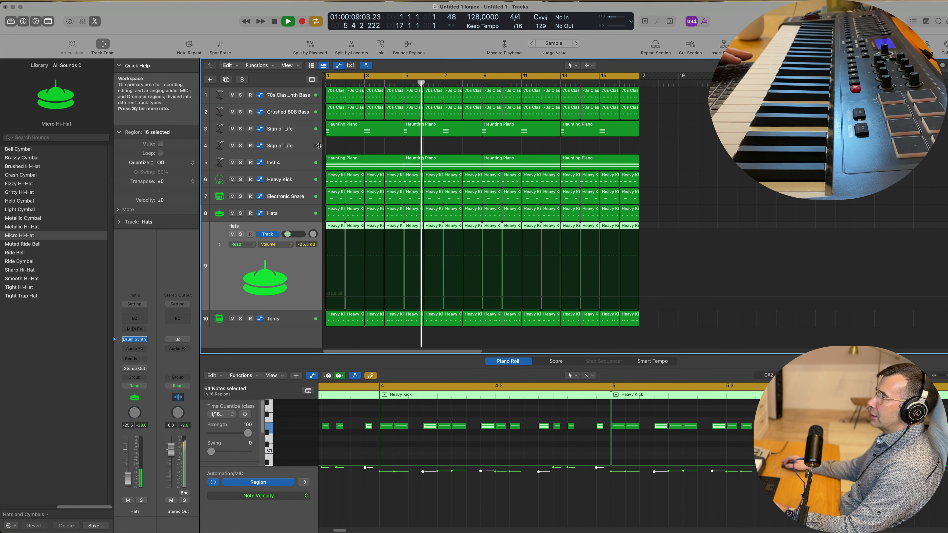
Load the Infinite Drone preset from the Soundscapes category into Alchemy on the duplicated Sign of Life track
left_click(287, 149)
key("Return")
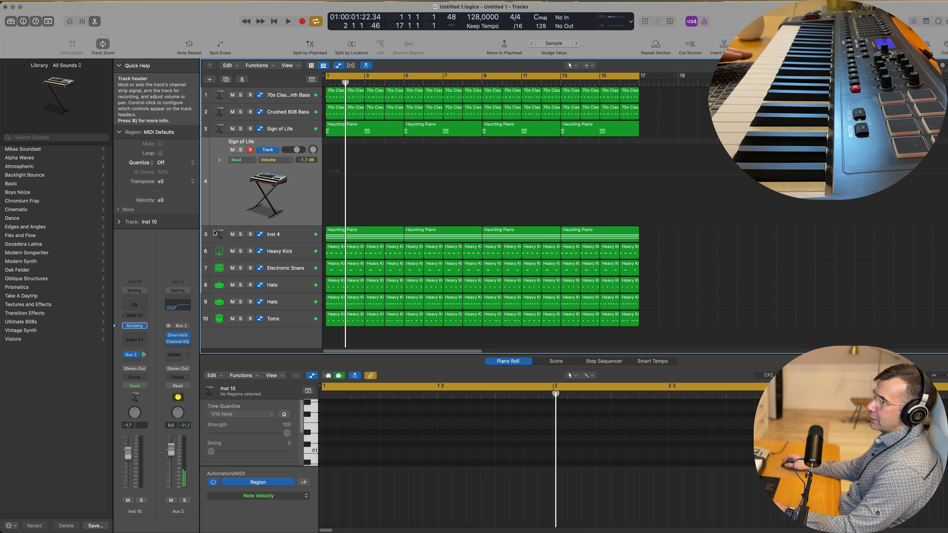
left_click(135, 326)
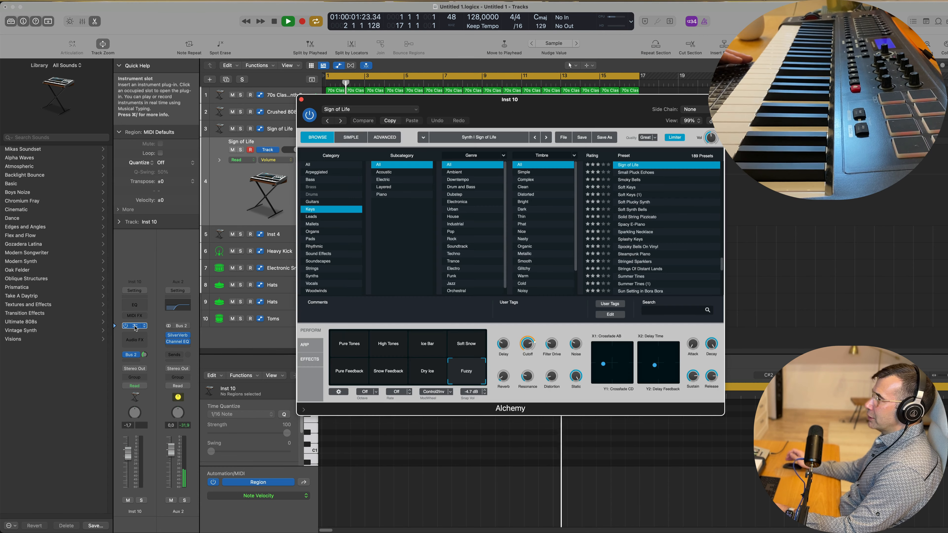
key("Return")
left_click_drag(340, 99, 378, 99)
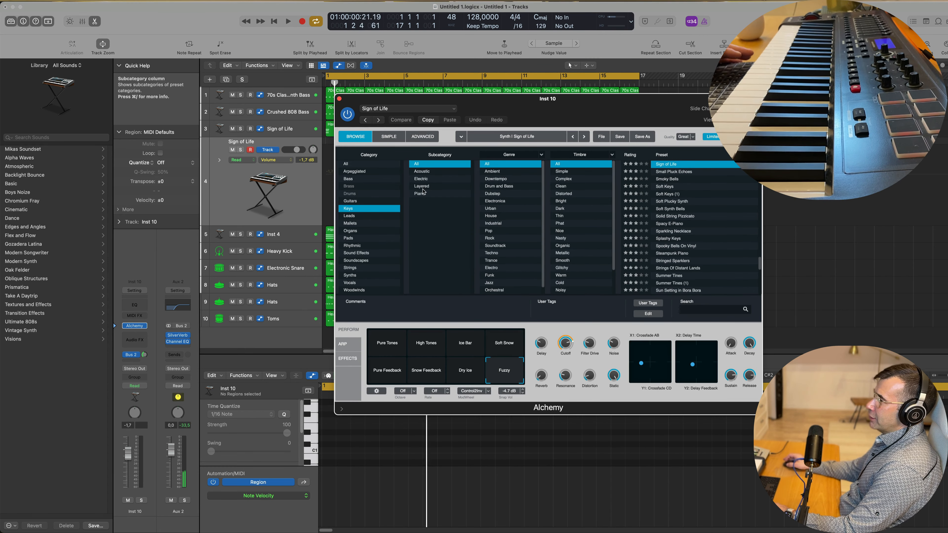
key("Return")
left_click(356, 261)
scroll(660, 229, "down", 10)
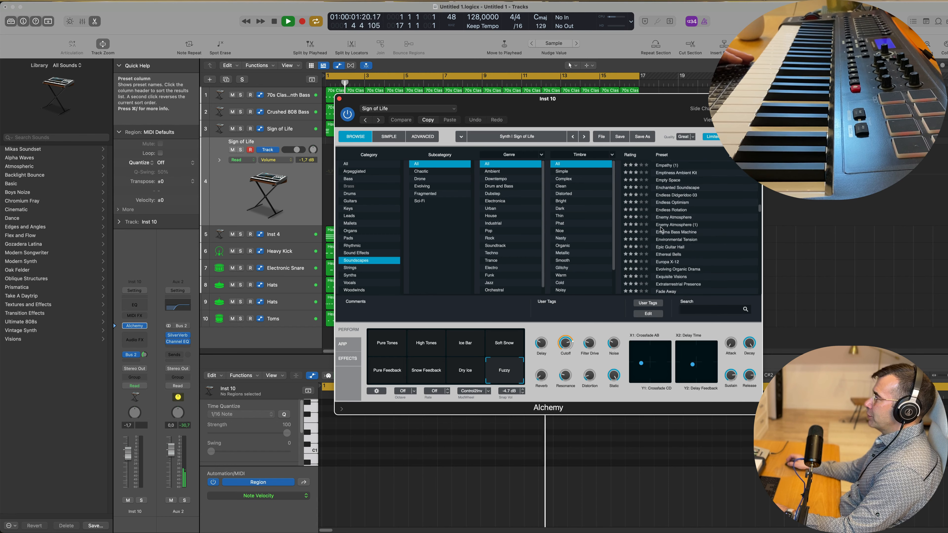
scroll(660, 230, "down", 10)
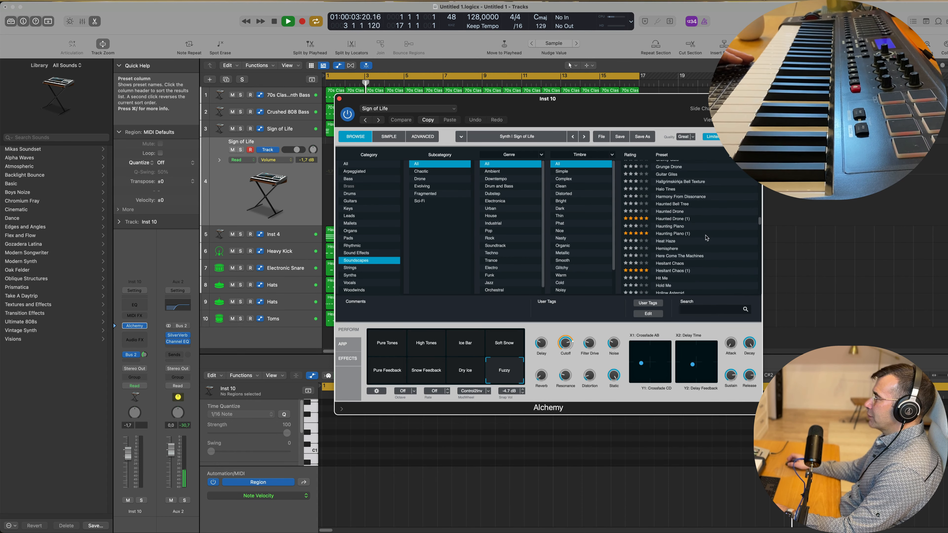
scroll(700, 233, "down", 10)
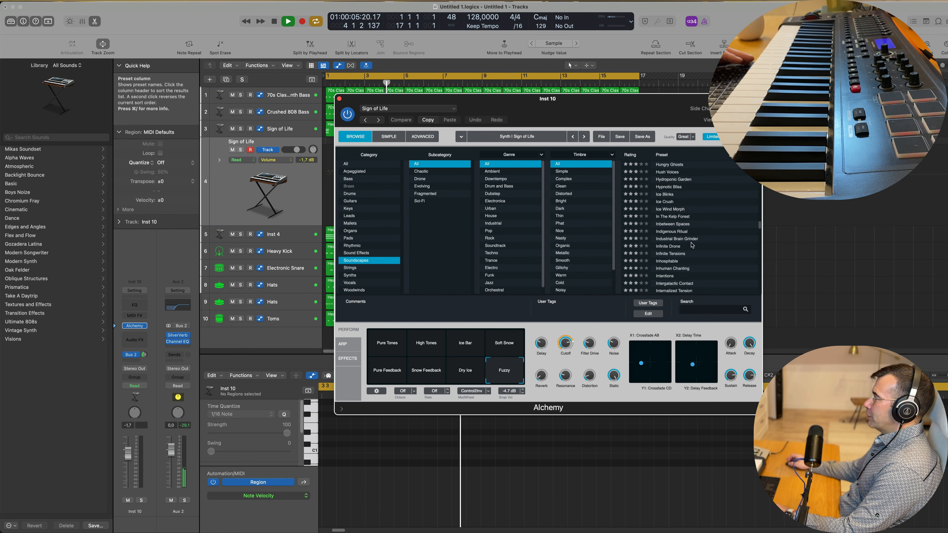
left_click(669, 246)
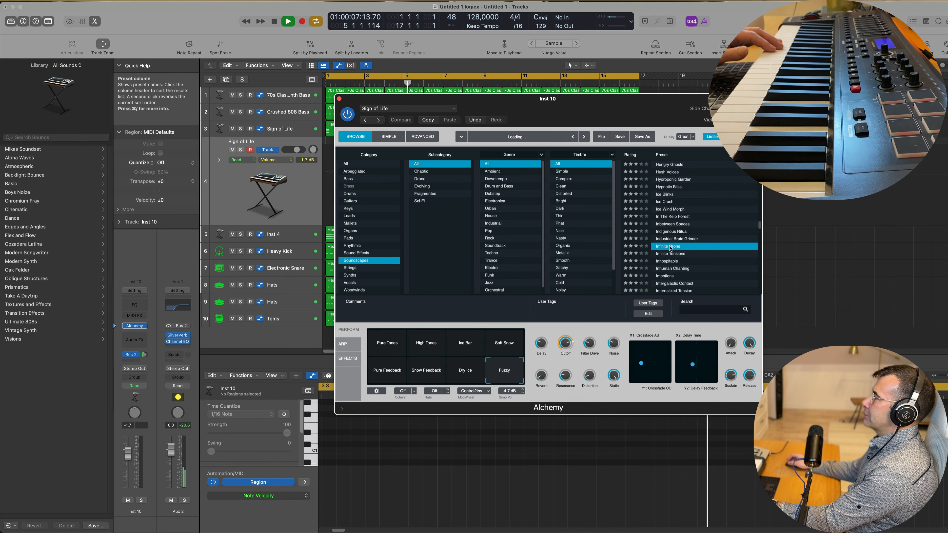
Move the Alchemy window clear of the tracks and switch Infinite Drone's performance snapshot to Trip
left_click_drag(541, 108, 574, 184)
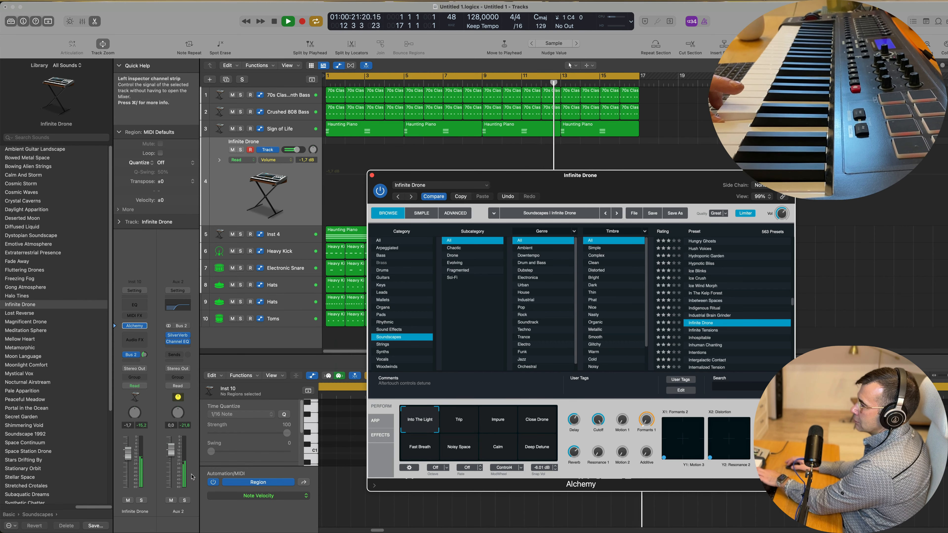
left_click(456, 431)
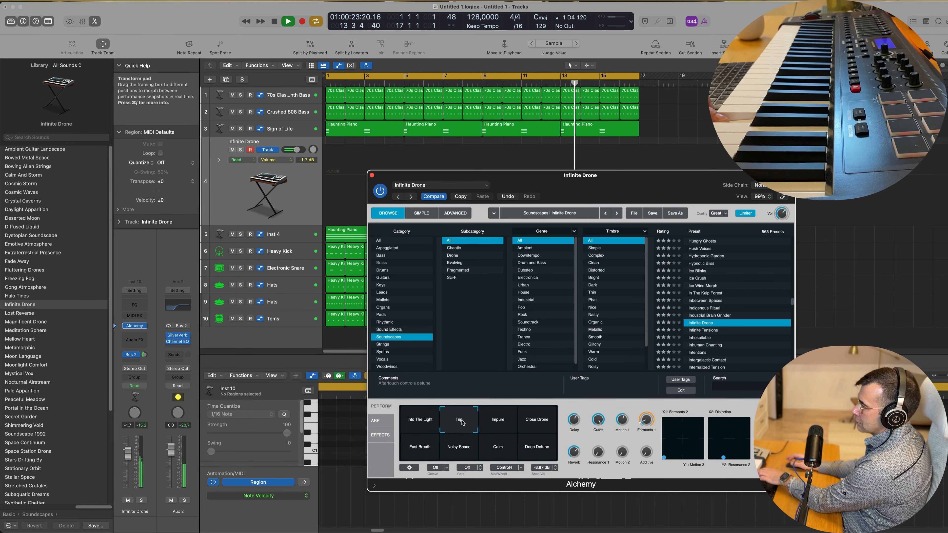
Audition the Impure and Close Drone snapshots, settle on Impure, and record a drone region from bar 5 to bar 9
left_click(503, 422)
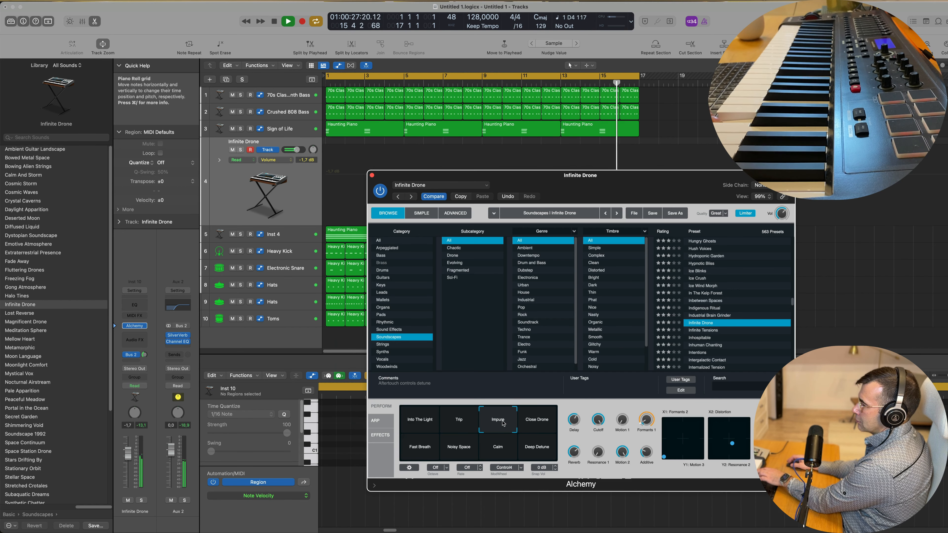
left_click(540, 423)
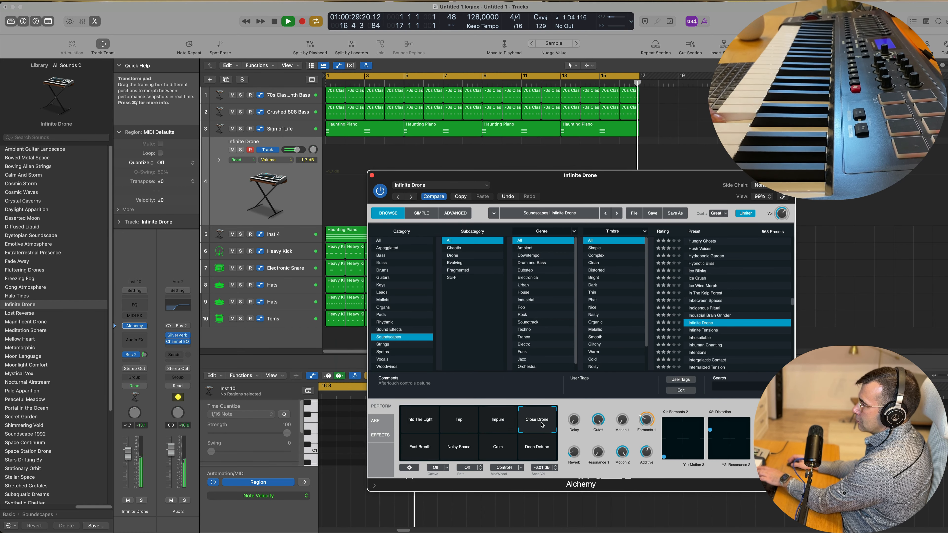
left_click(500, 426)
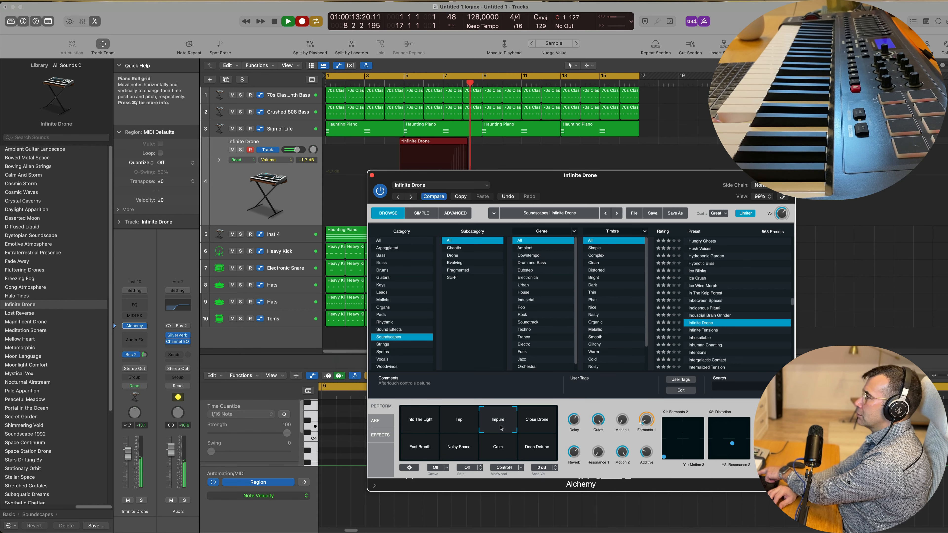
key("space")
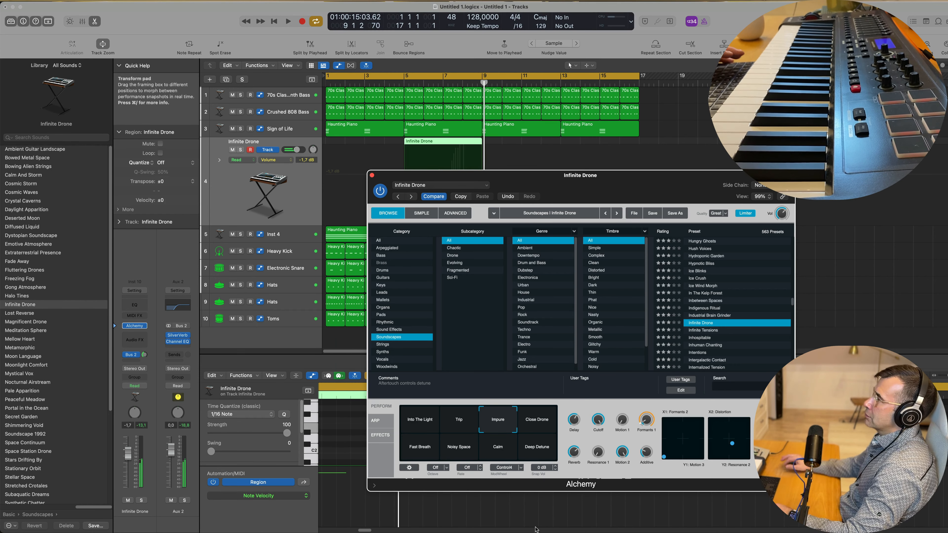
Move the recorded Infinite Drone region to start at bar 1 and play the arrangement from the beginning
left_click_drag(559, 175, 791, 221)
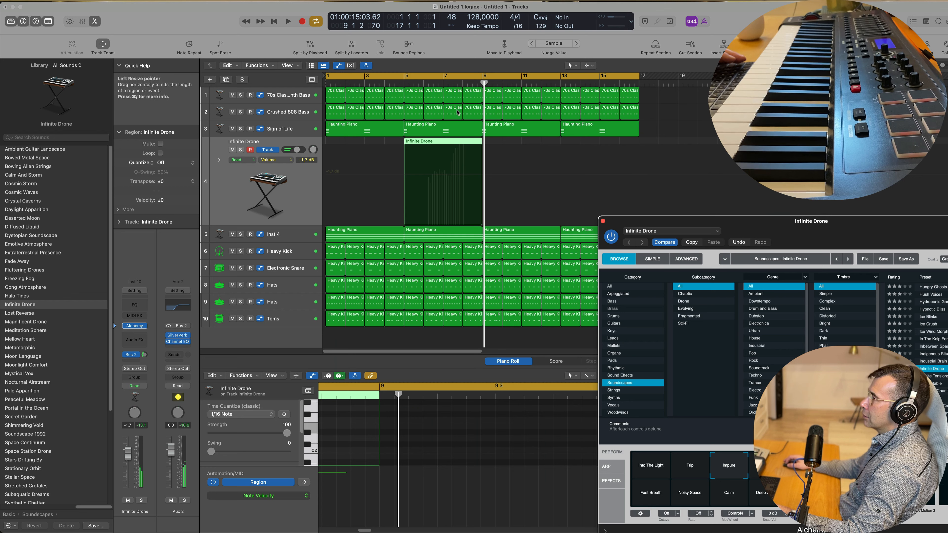
left_click(460, 154)
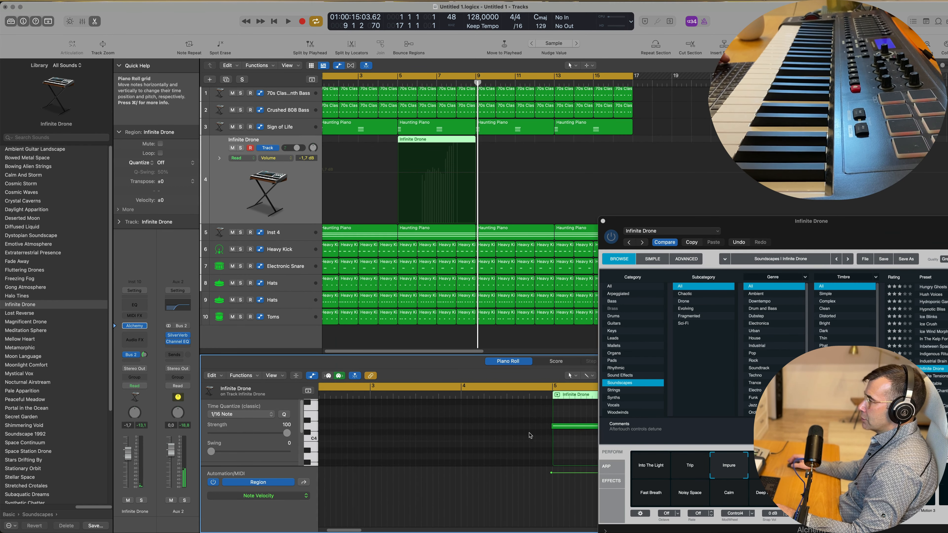
scroll(533, 438, "right", 1)
key("super+a")
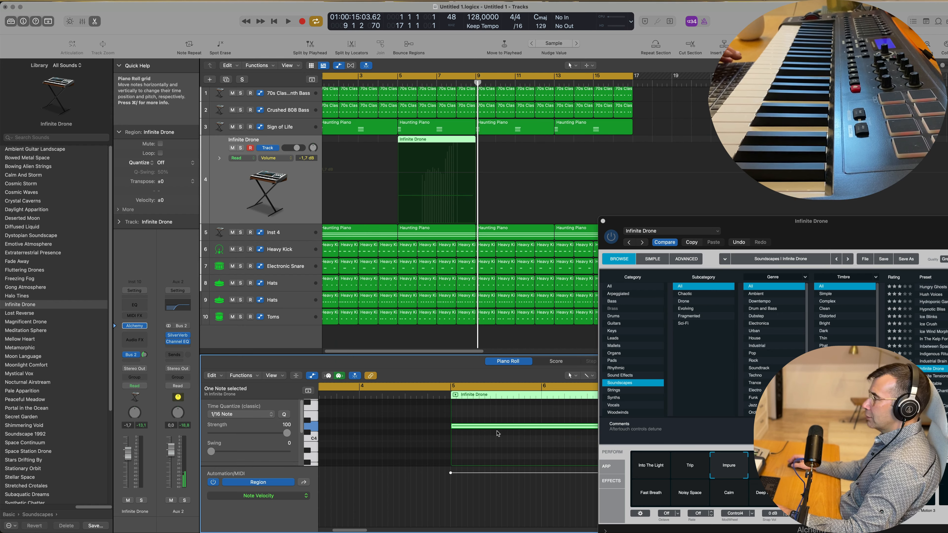
left_click_drag(430, 147, 354, 147)
key("super+Left")
key("space")
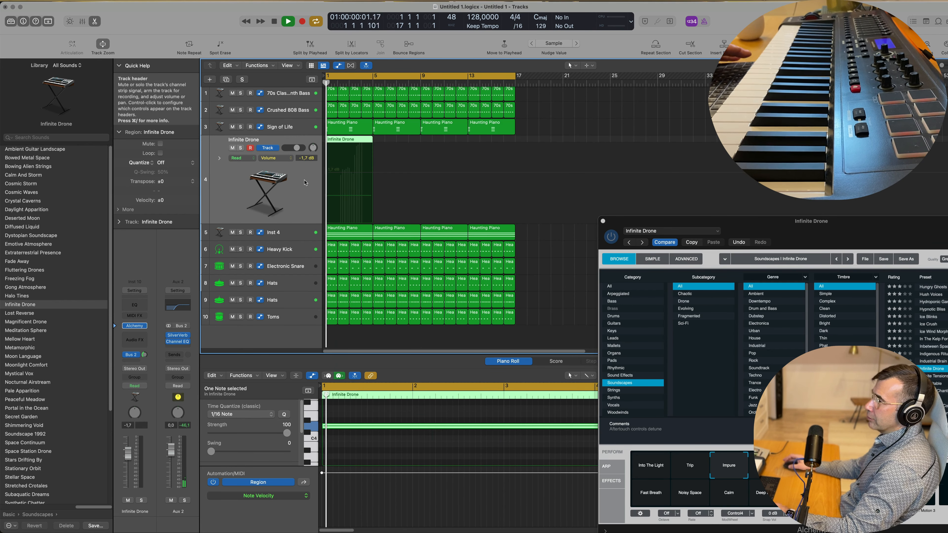
Lower the Infinite Drone track's volume to -8.8 dB during playback
left_click_drag(747, 233, 670, 195)
key("space")
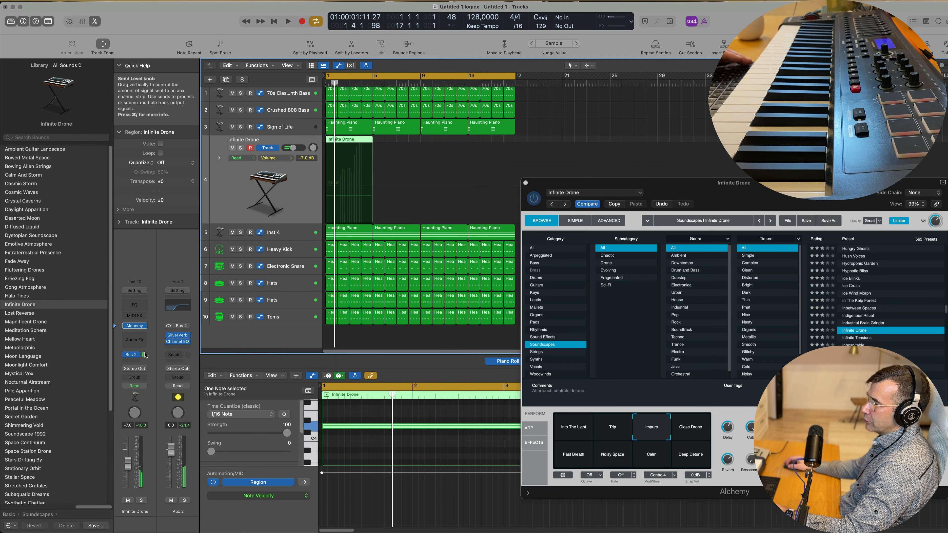
key("space")
left_click_drag(128, 463, 128, 466)
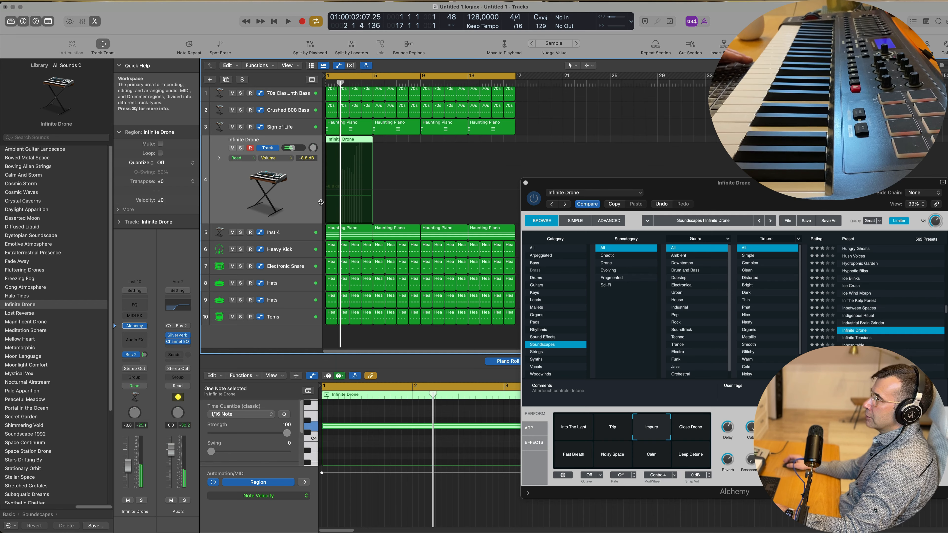
Show the Mixer and copy the Crushed 808 Bass channel's Compressor onto the Infinite Drone channel
key("Return")
key("x")
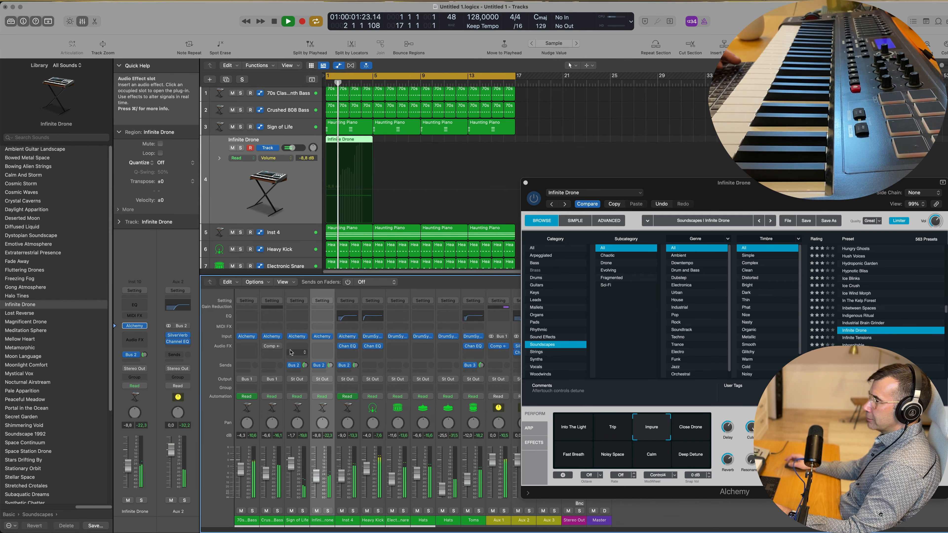
key("Return")
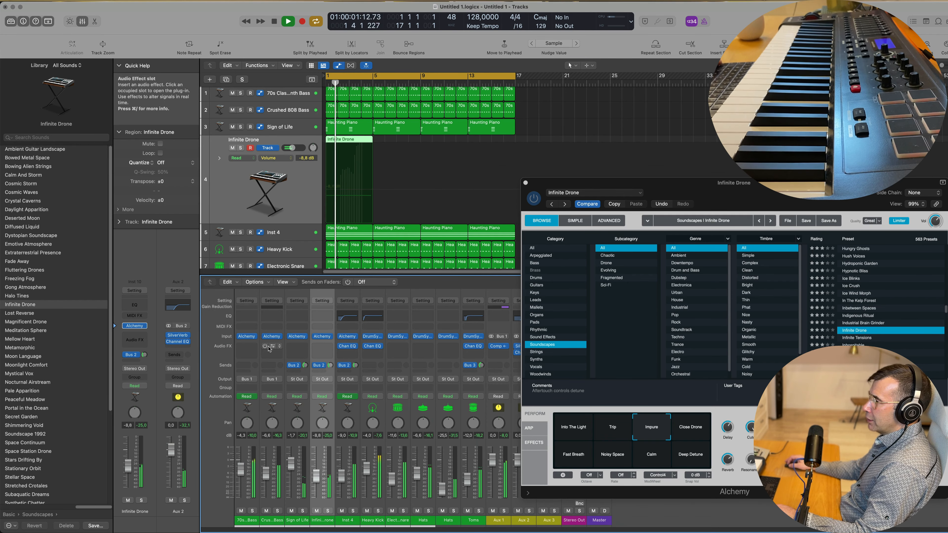
left_click_drag(323, 348, 321, 348)
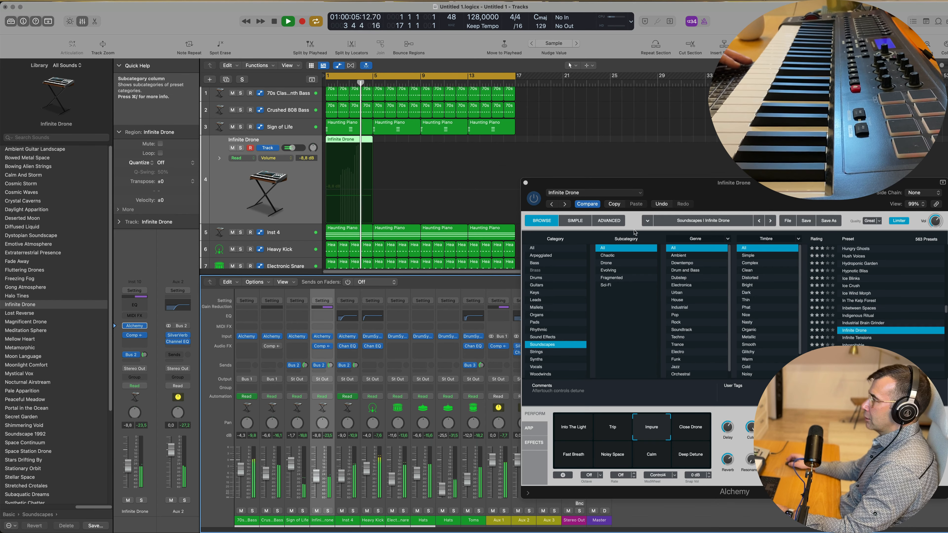
Audition the Close Drone, Fast Breath, Into The Light, Trip and Impure snapshots in Alchemy against the playing beat
left_click_drag(714, 198, 557, 215)
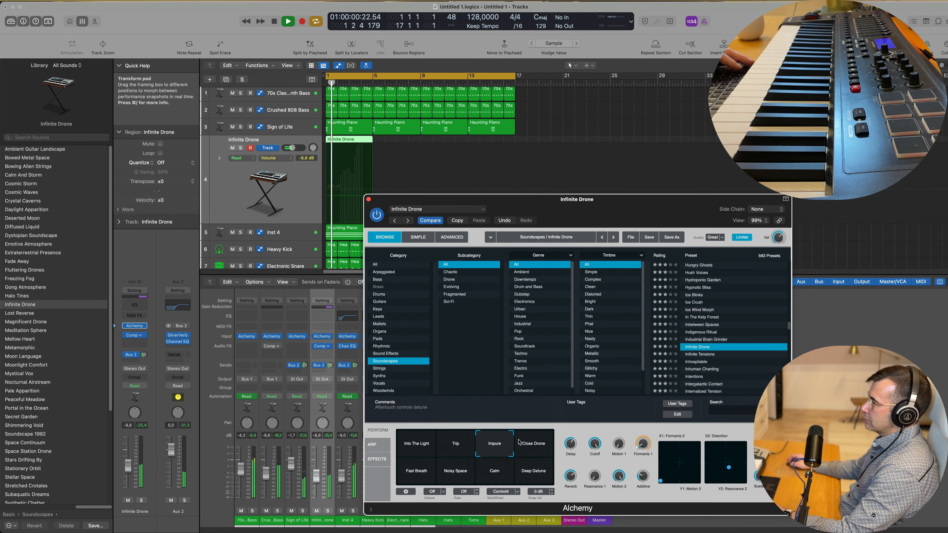
left_click(527, 443)
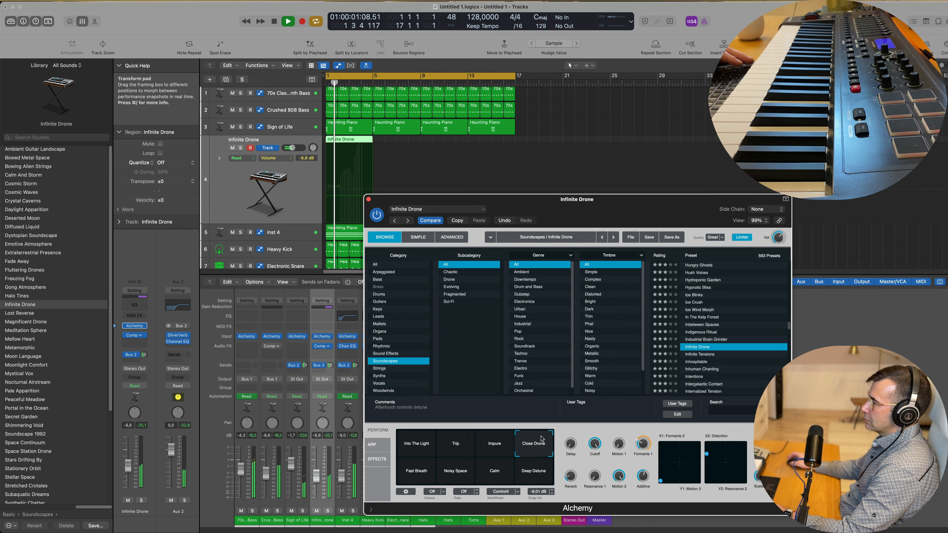
left_click_drag(559, 199, 628, 125)
left_click(481, 399)
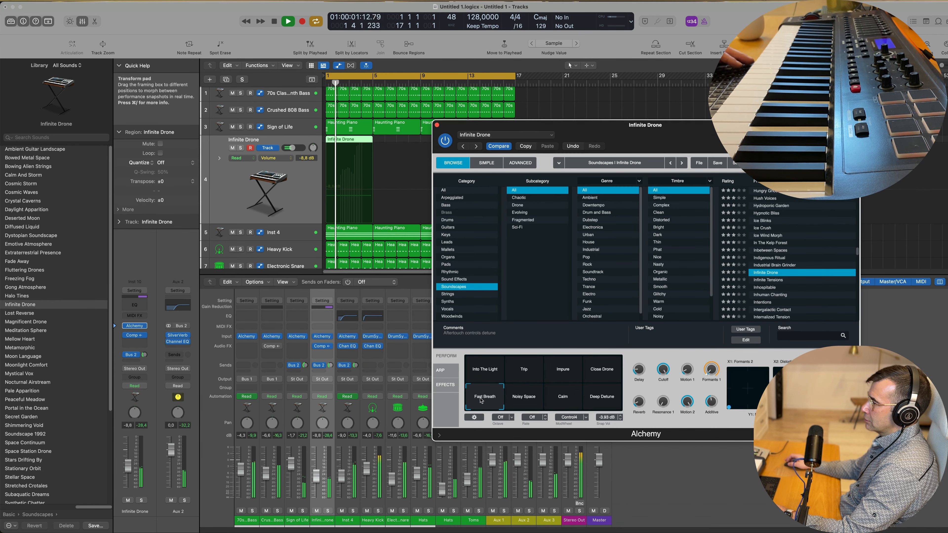
left_click(469, 367)
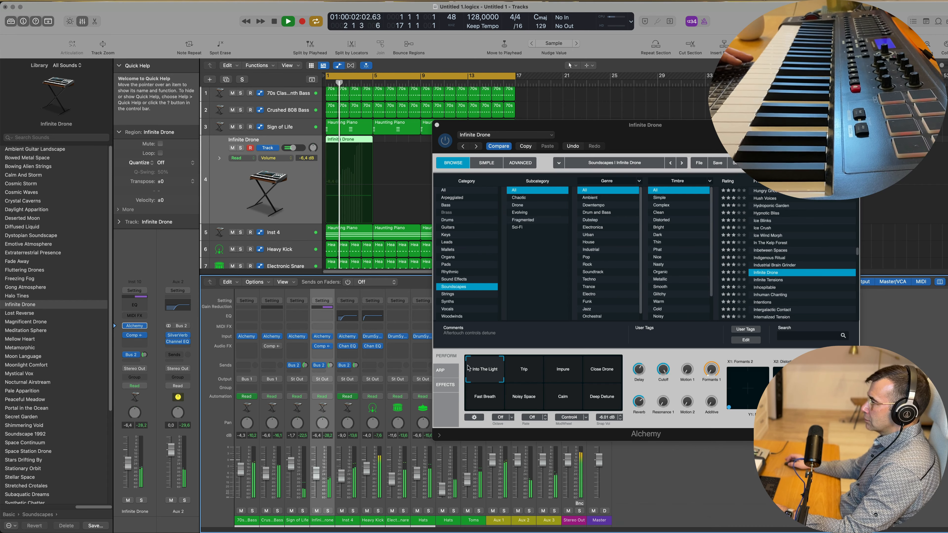
left_click(537, 372)
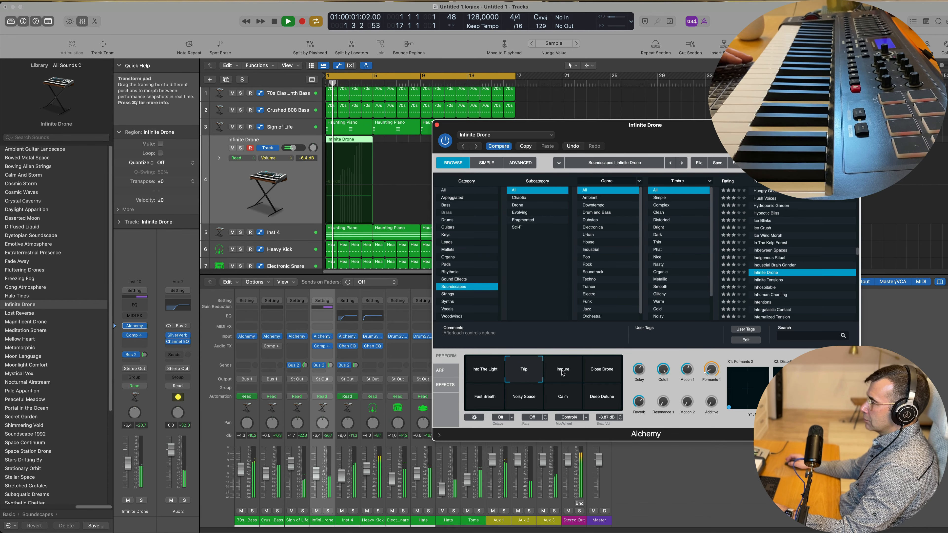
left_click(564, 374)
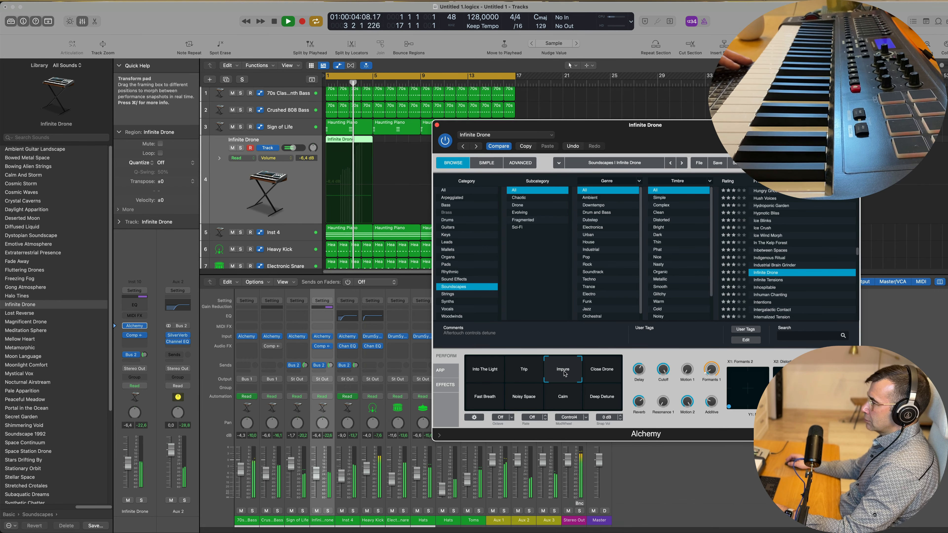
Compare the Into The Light and Trip snapshots and switch Infinite Drone to Close Drone, checking the track's level
left_click(489, 372)
key("space")
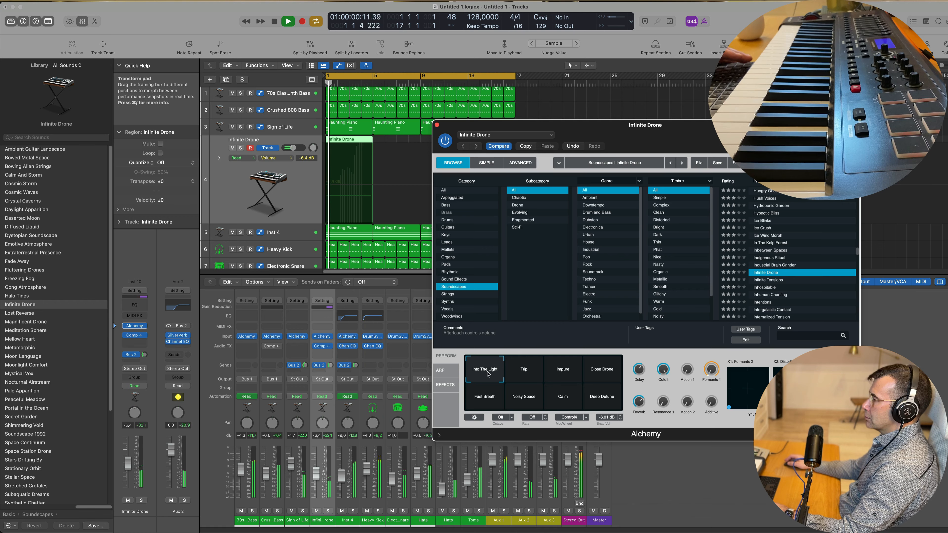
left_click(515, 372)
key("space")
key("space")
key("space")
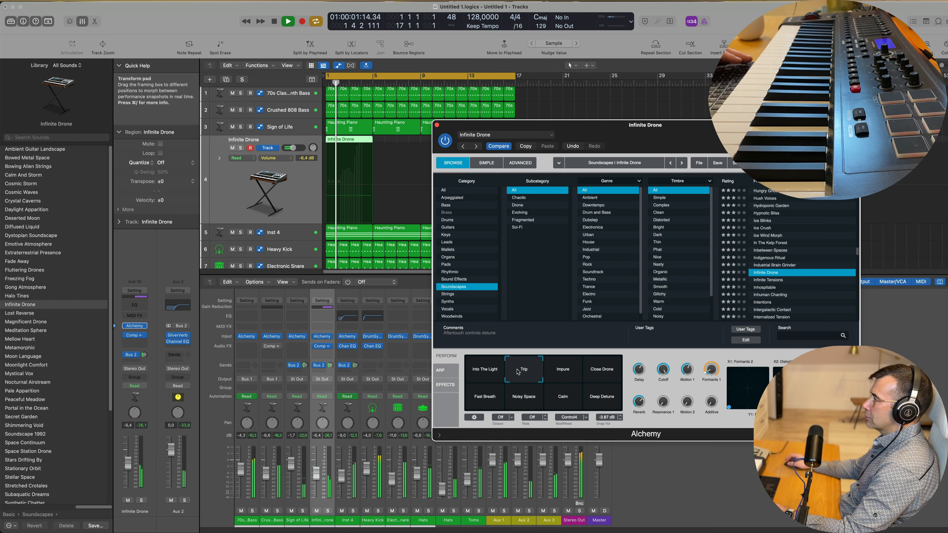
left_click(607, 372)
key("space")
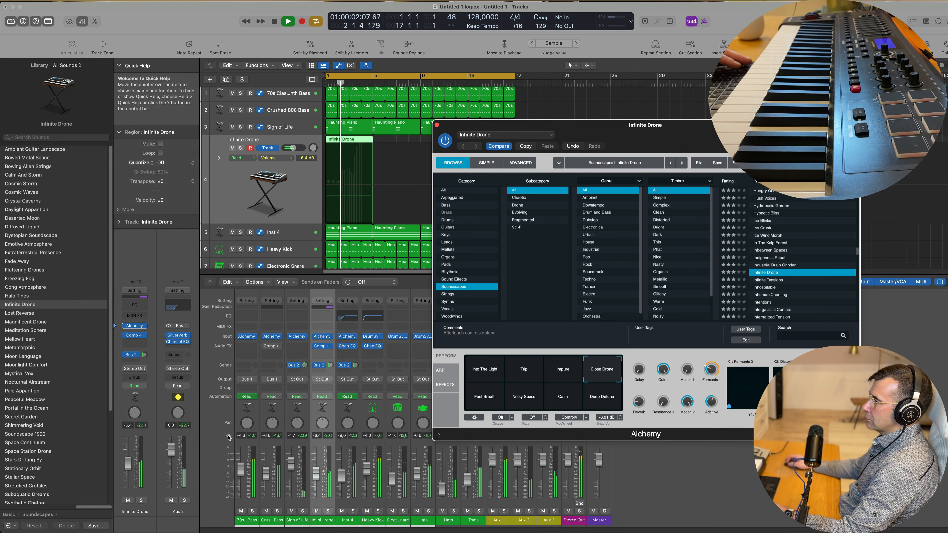
left_click_drag(129, 470, 128, 471)
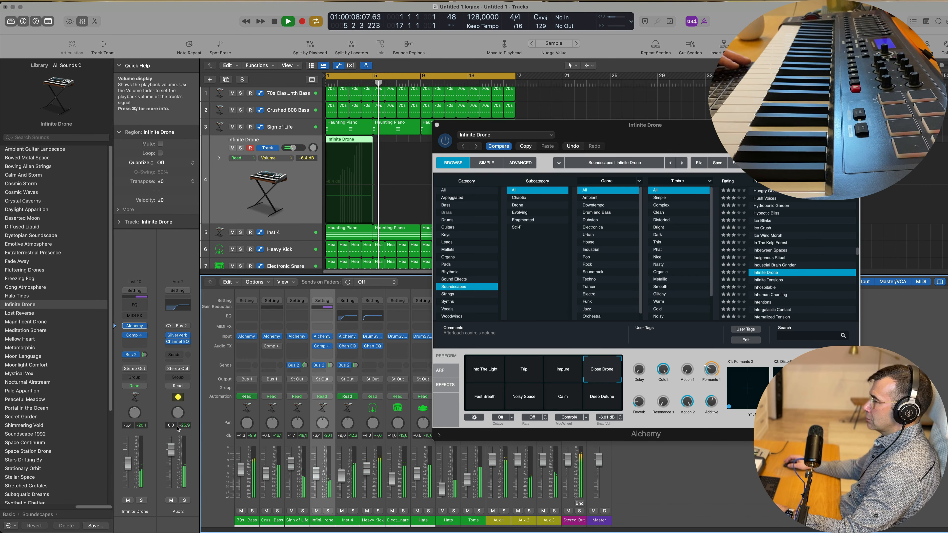
Close the Alchemy window and copy the Infinite Drone region from bar 1 to bar 9
left_click_drag(663, 136, 621, 147)
key("Return")
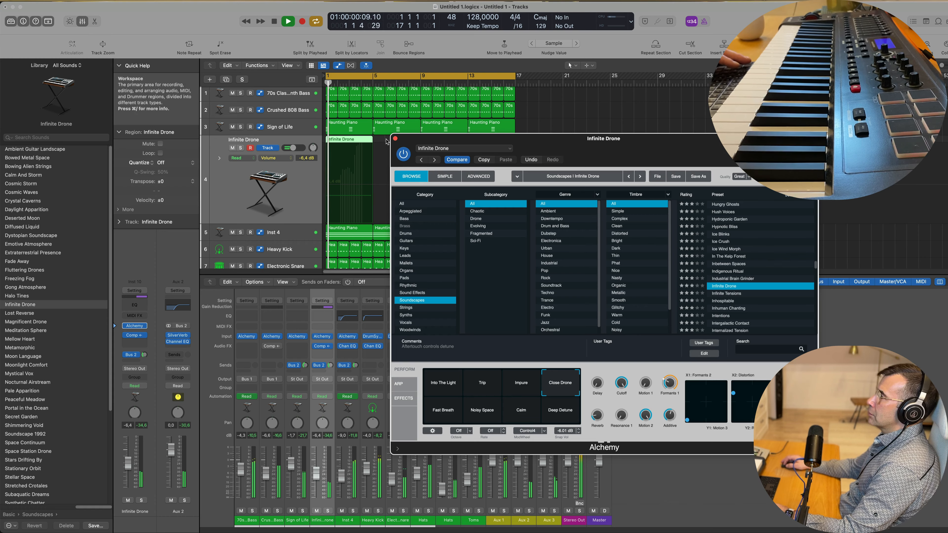
left_click(395, 137)
left_click_drag(356, 143, 451, 145)
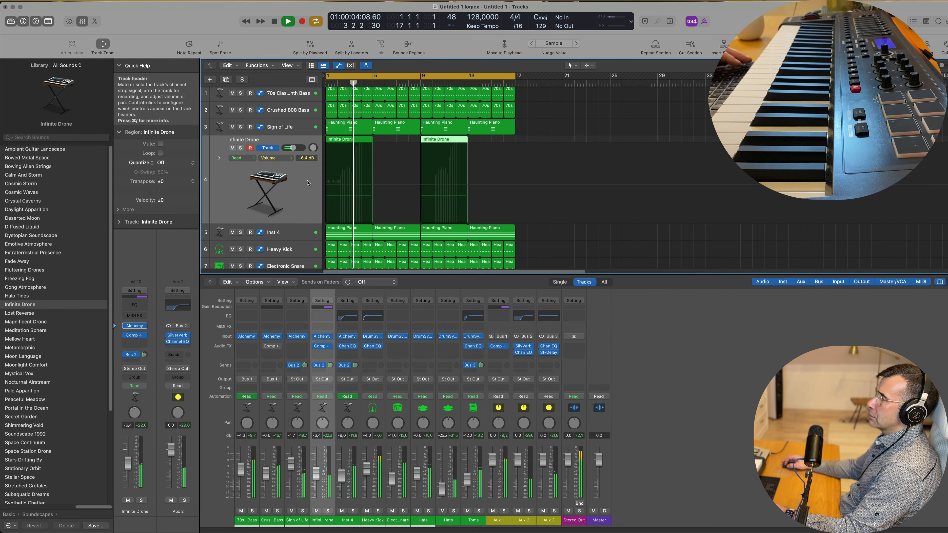
scroll(300, 183, "right", 1)
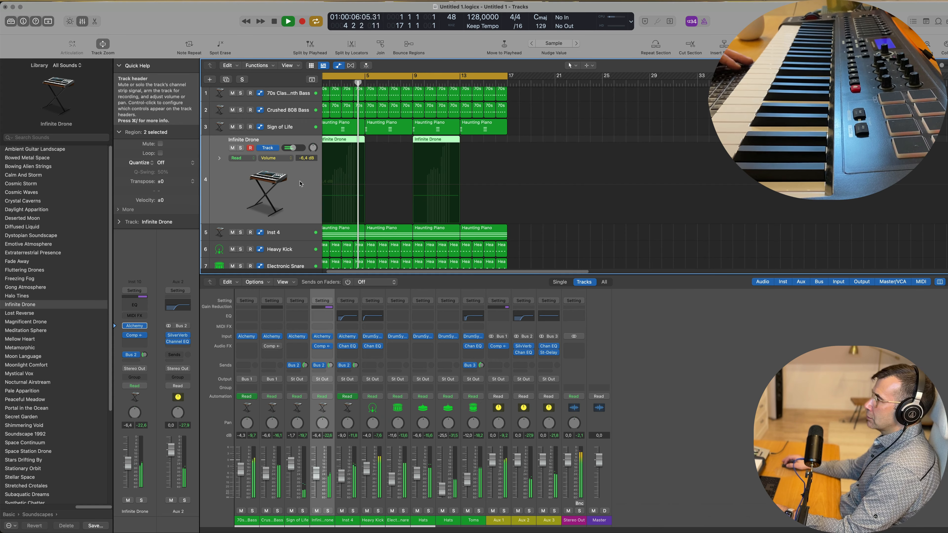
scroll(298, 184, "left", 1)
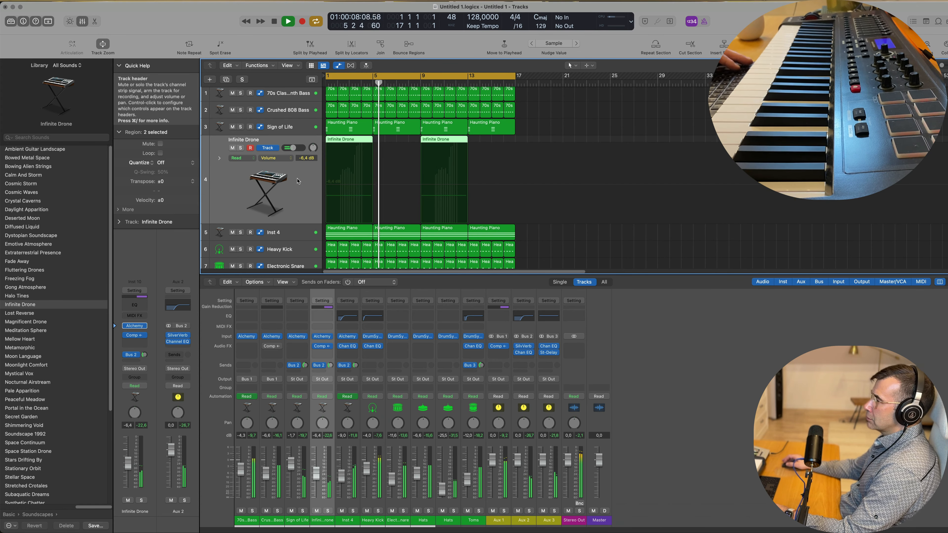
Reopen Alchemy on the Infinite Drone track, try the Fast Breath snapshot and switch to Noisy Space during playback
key("Return")
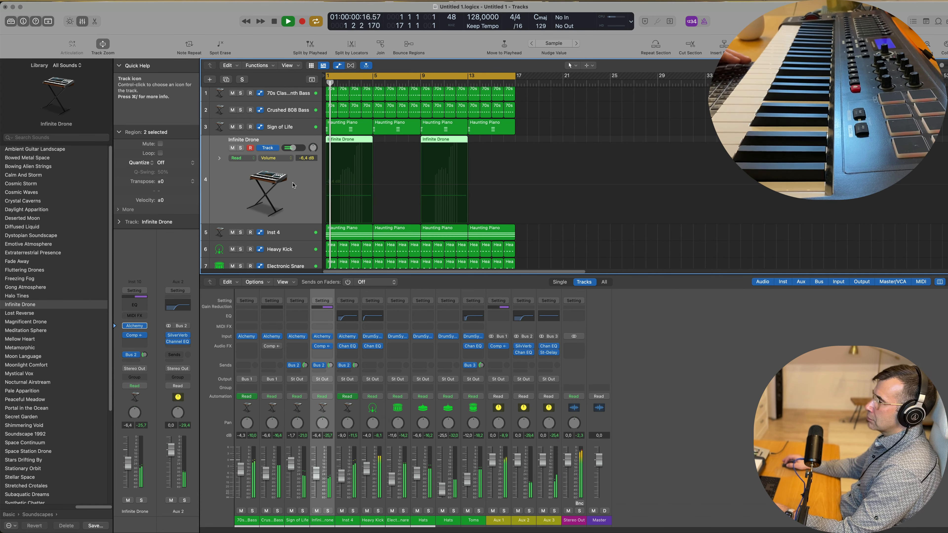
key("Return")
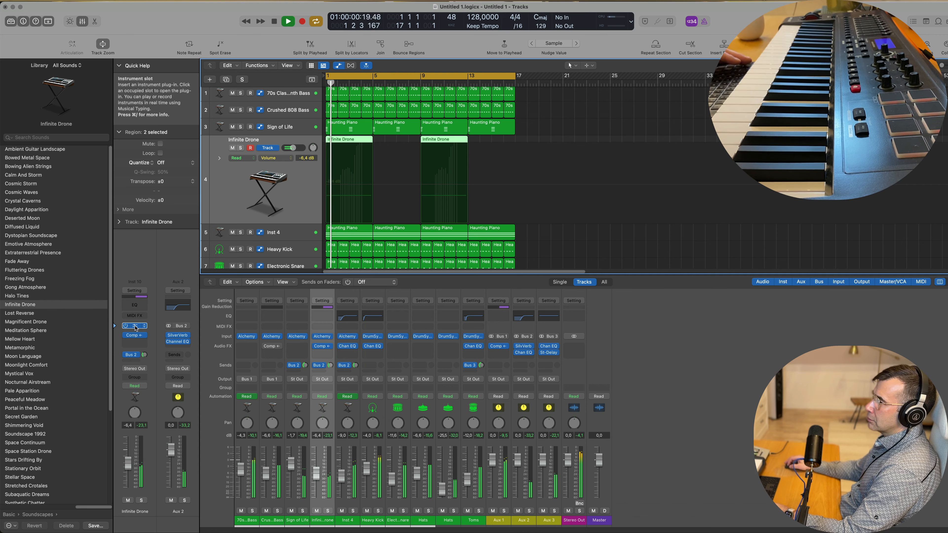
left_click(134, 325)
key("space")
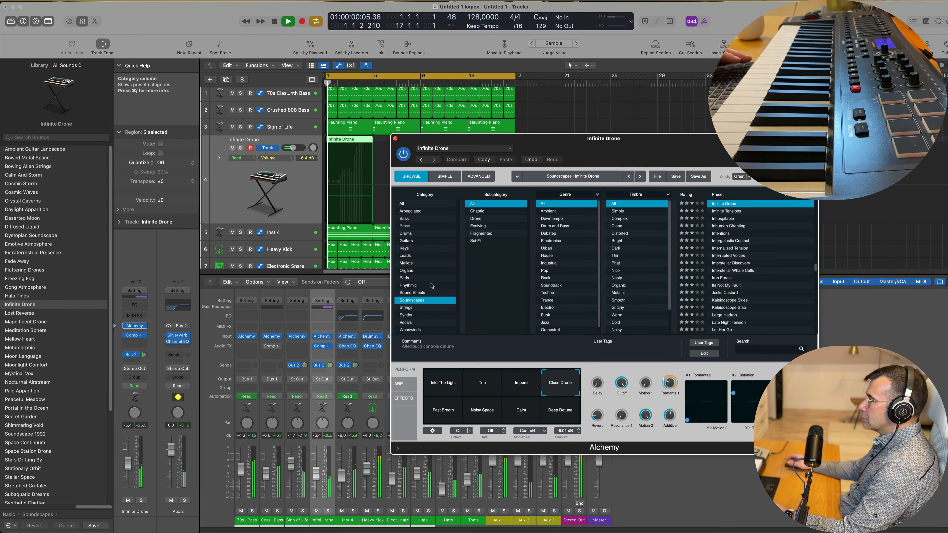
left_click(443, 421)
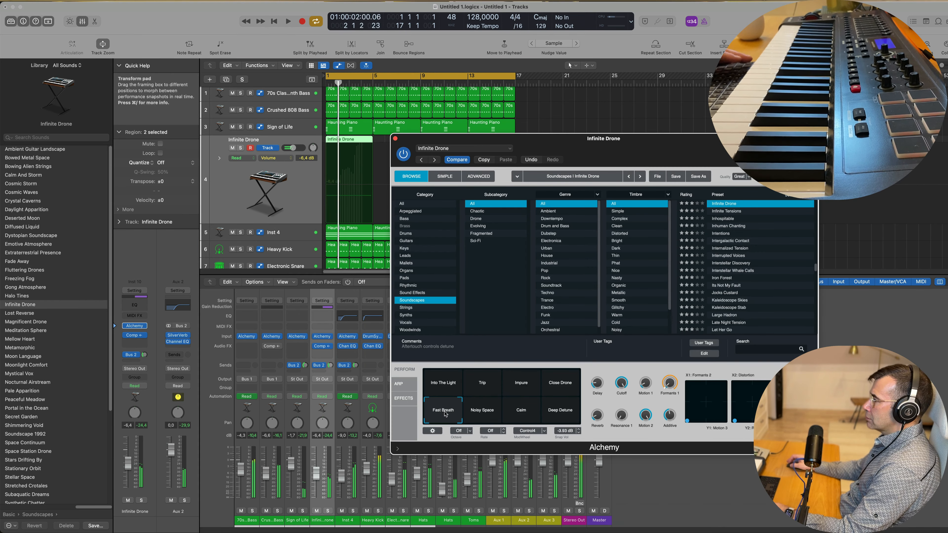
key("space")
left_click(492, 414)
key("space")
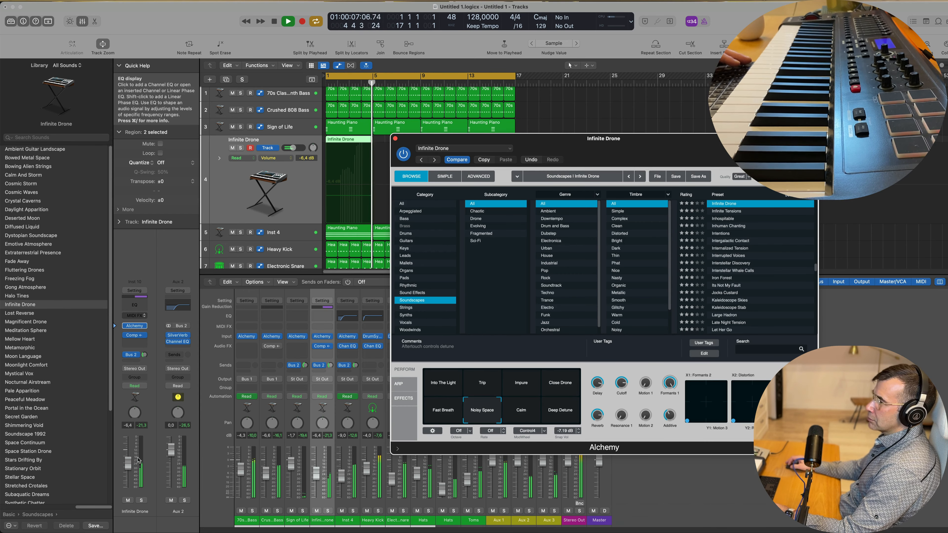
Set the Infinite Drone track's volume to -7.0 dB, then select the Sign of Life track with Alchemy closed
left_click_drag(129, 461, 129, 462)
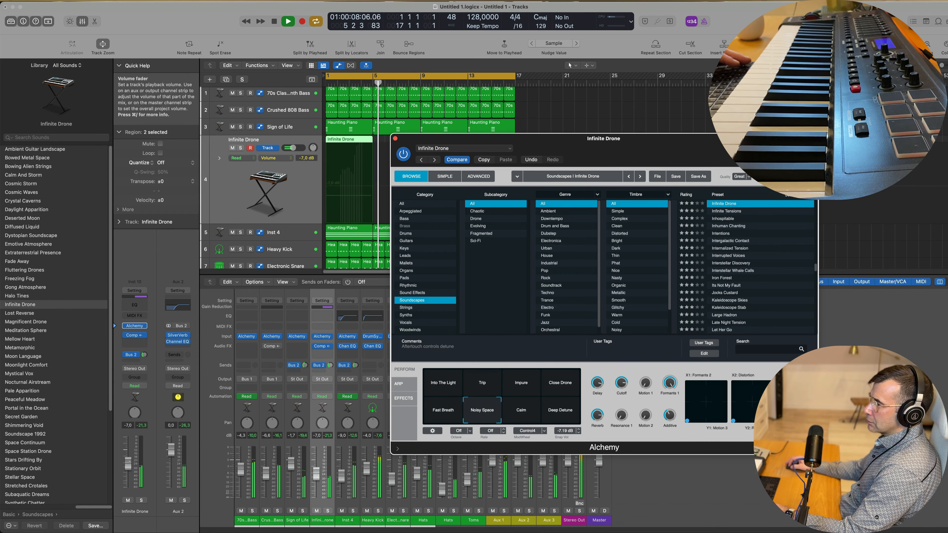
left_click(395, 138)
key("Return")
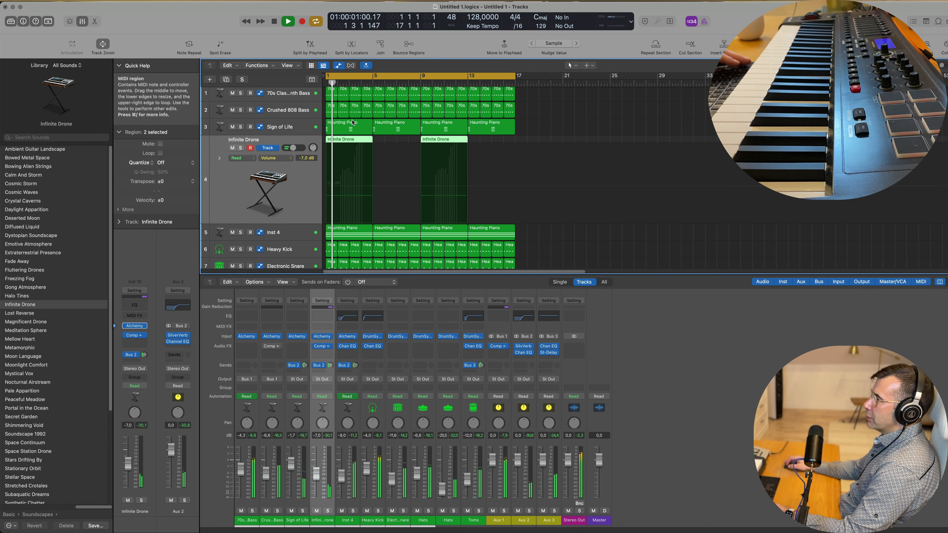
left_click(315, 130)
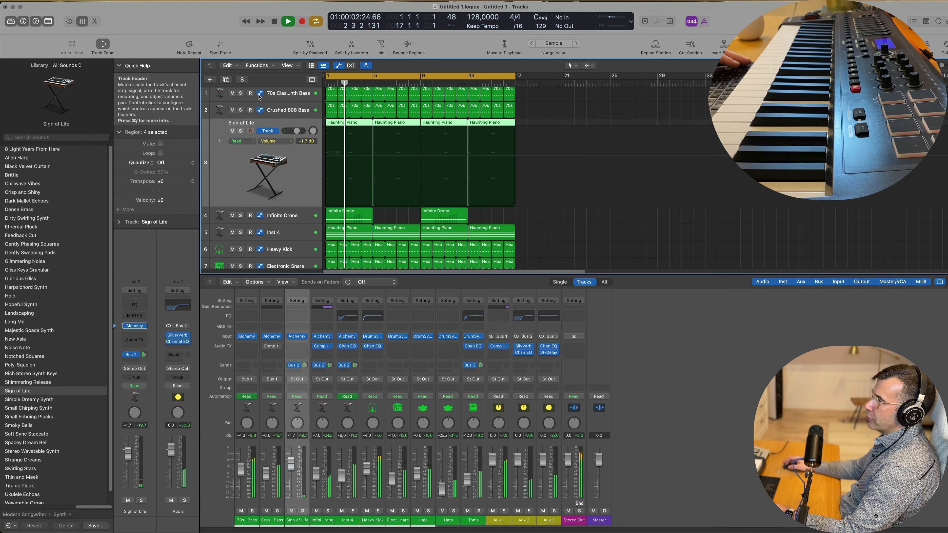
Duplicate the Sign of Life track and copy the Haunting Piano region at bar 5 onto the new track
left_click(227, 80)
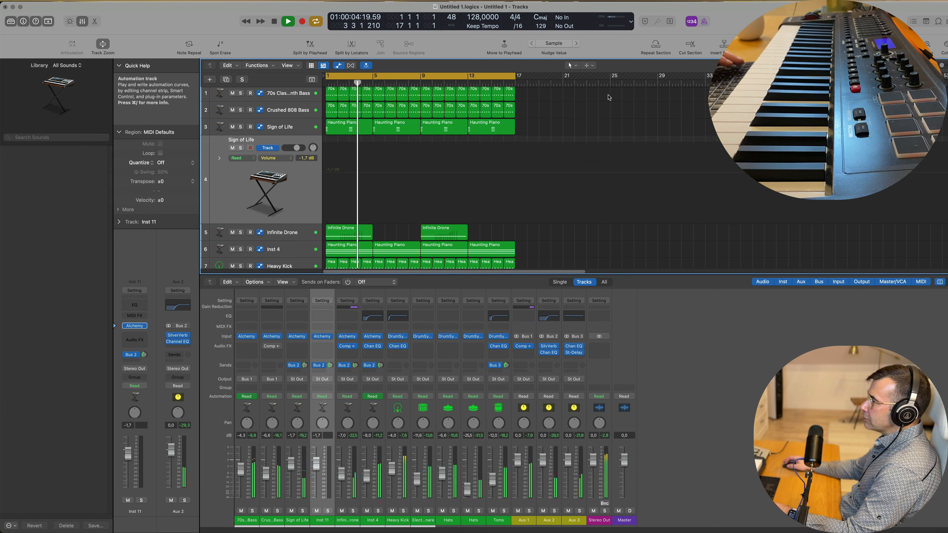
left_click_drag(407, 130, 400, 143)
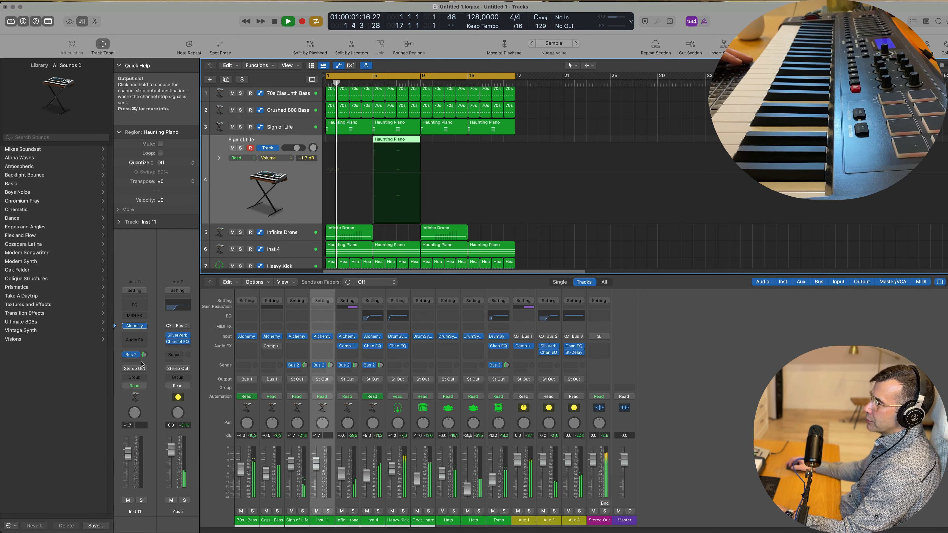
Open Alchemy on the duplicated track and load the Genetic Code preset from the Sound Effects category, auditioning it in playback
left_click(137, 326)
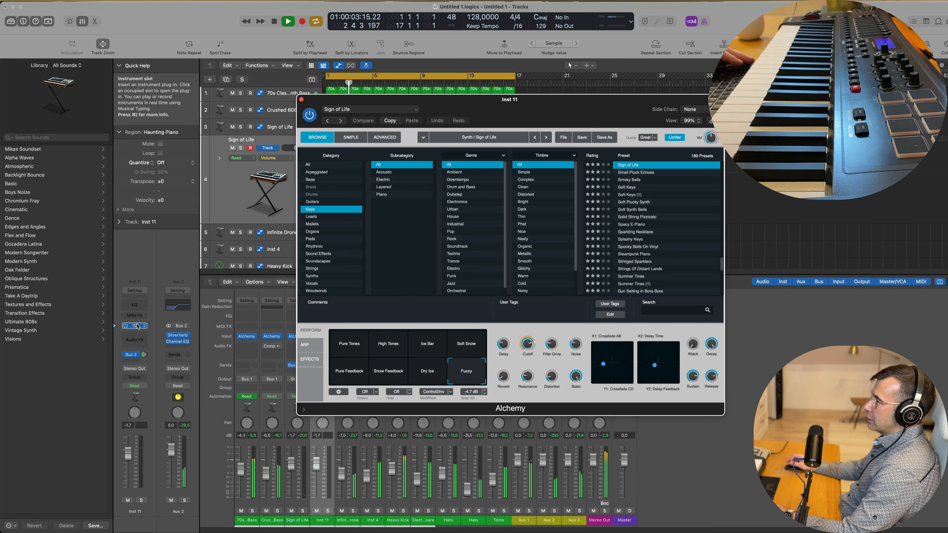
key("space")
left_click_drag(492, 108, 571, 113)
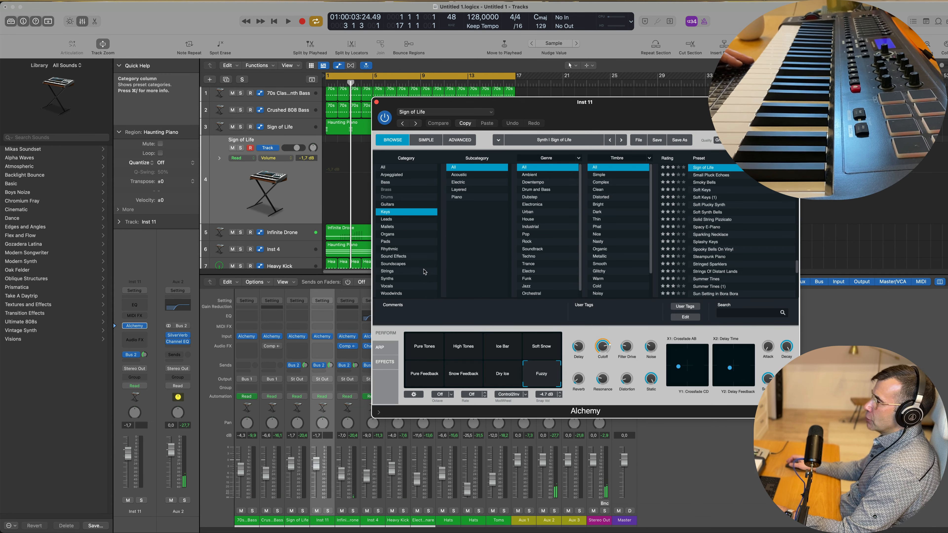
key("space")
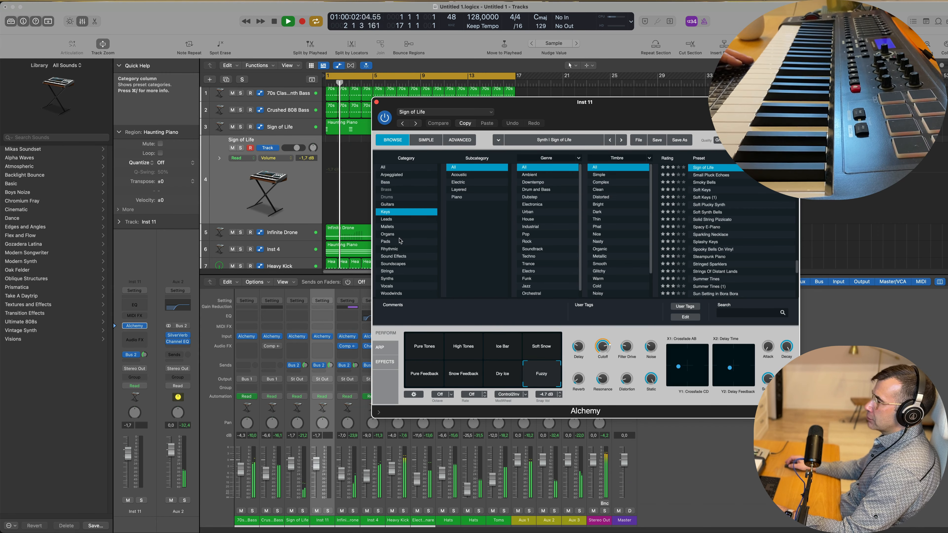
left_click(393, 257)
scroll(694, 245, "down", 10)
left_click(694, 244)
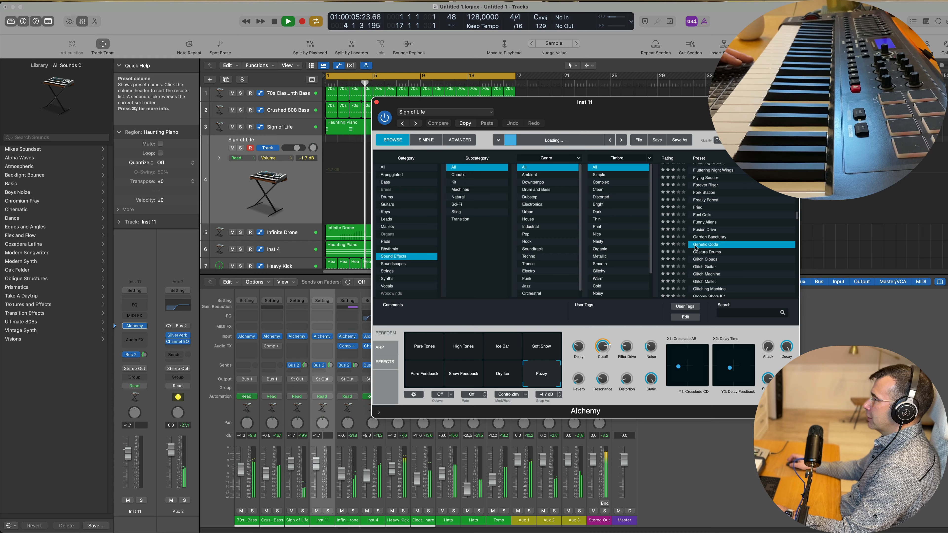
left_click_drag(644, 102, 798, 103)
left_click_drag(603, 106, 539, 130)
key("space")
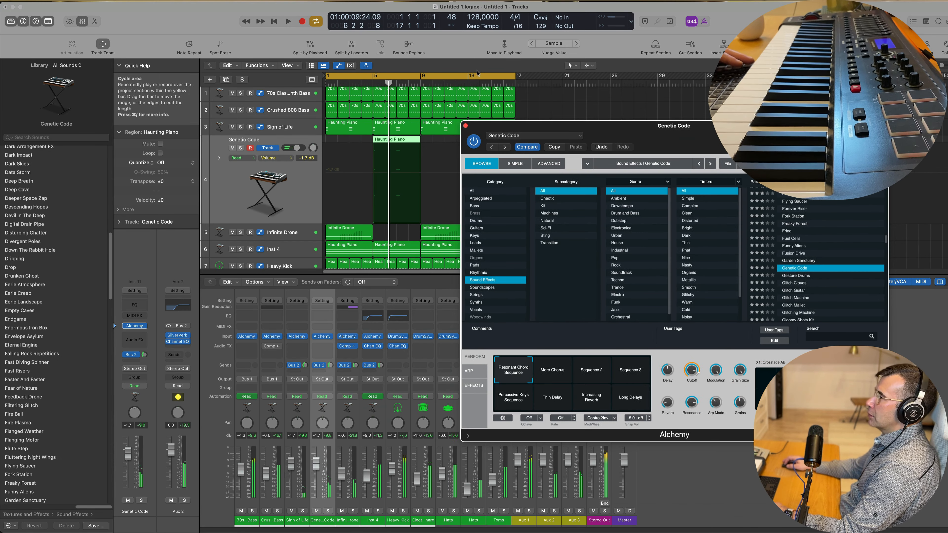
Turn off cycle mode and open the Genetic Code track's Haunting Piano region in the Piano Roll
left_click(510, 78)
left_click(511, 78)
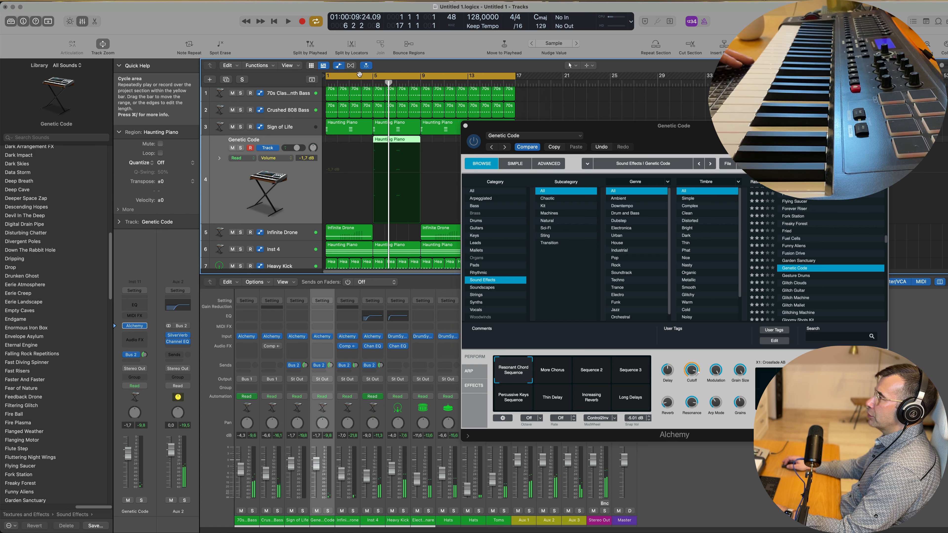
key("c")
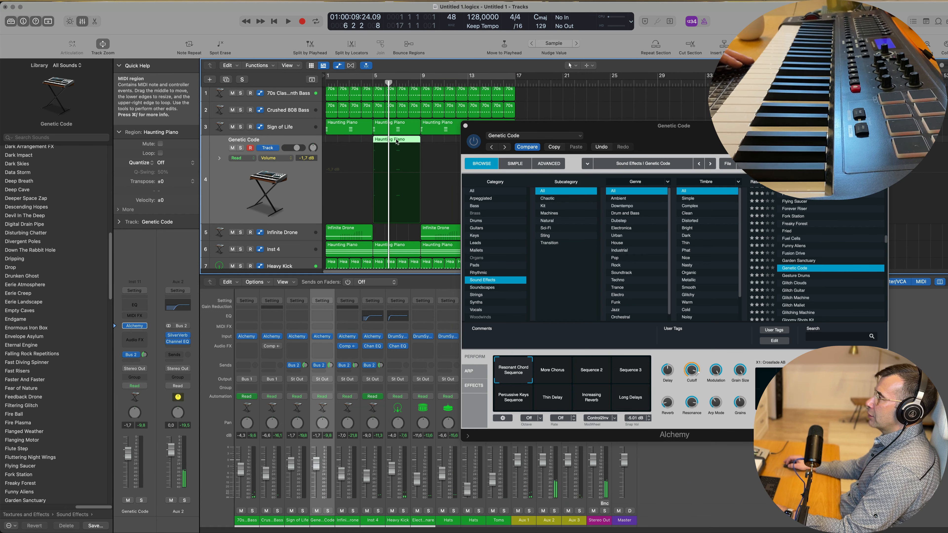
left_click_drag(546, 127, 685, 131)
key("space")
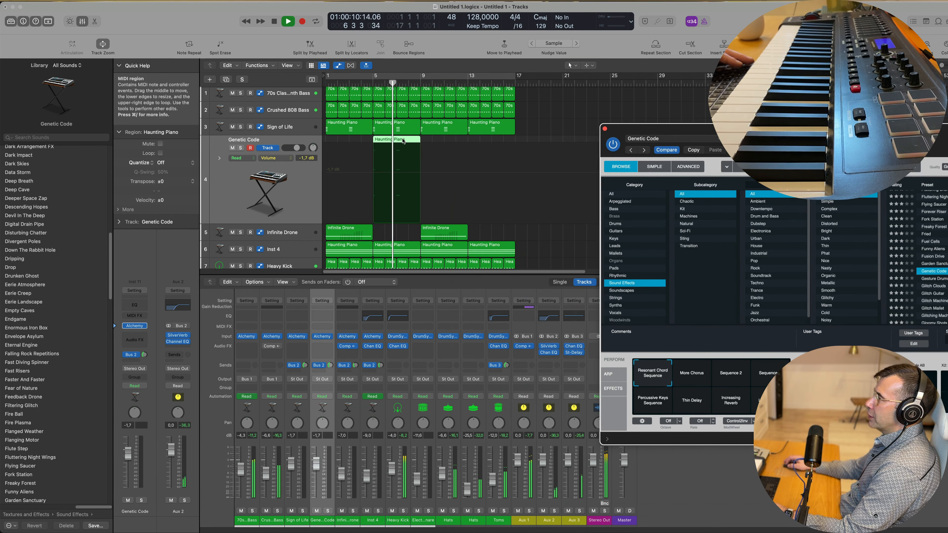
left_click(403, 141)
double_click(403, 141)
key("space")
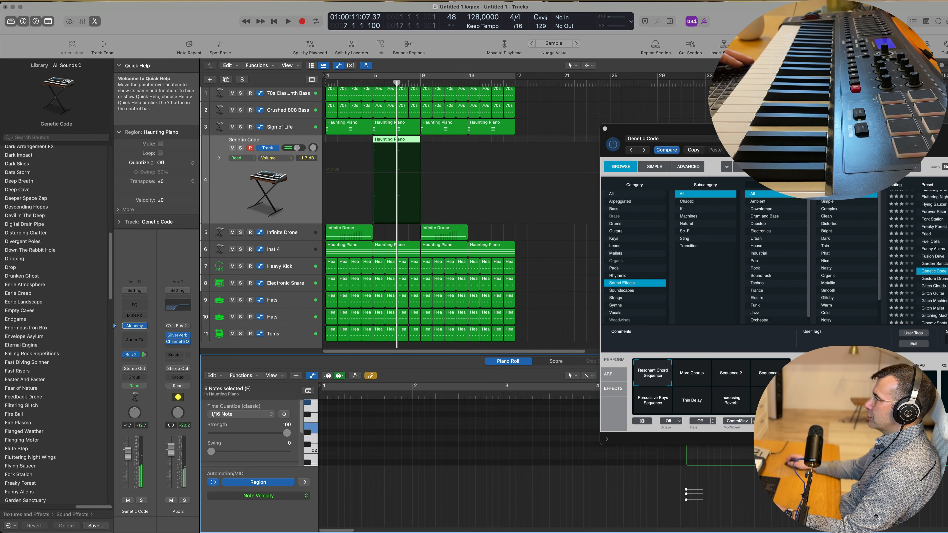
Delete the notes at bar 7 from the Genetic Code track's Haunting Piano region, keeping the bar 5 notes, and resume playback
left_click_drag(679, 129, 170, 150)
scroll(888, 433, "up", 1)
key("super+Left")
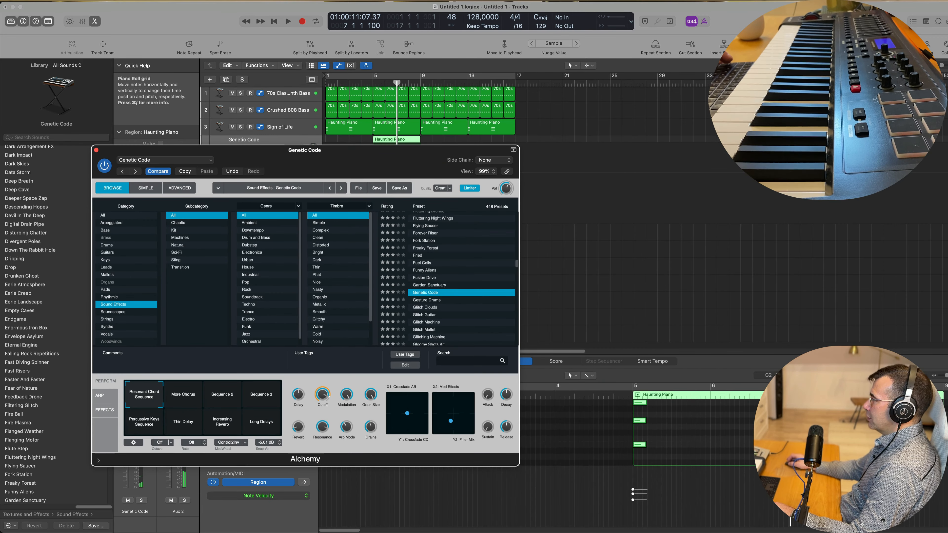
scroll(813, 454, "up", 1)
left_click(814, 453)
key("space")
left_click_drag(398, 154, 771, 181)
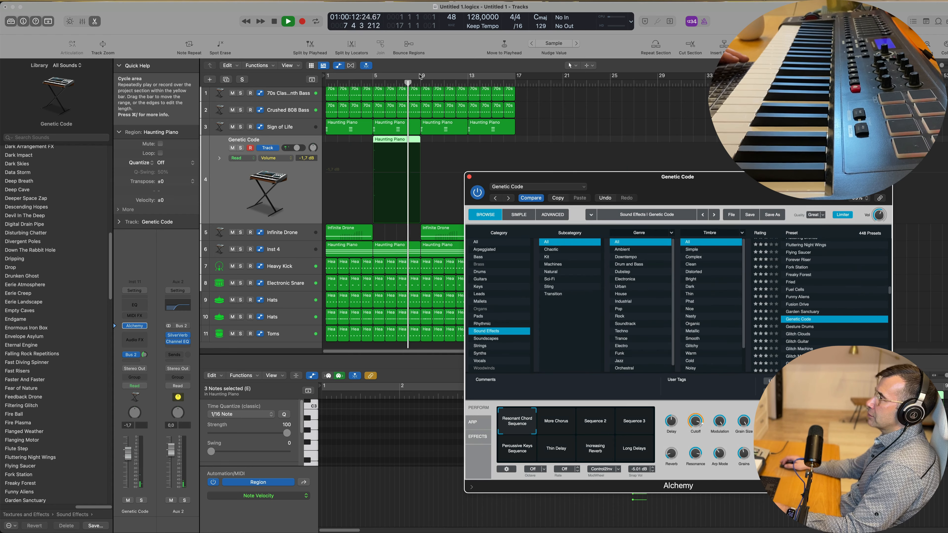
Turn cycle mode back on and copy the Genetic Code track's Haunting Piano region from bar 5 to bar 13
left_click(416, 77)
left_click_drag(395, 146, 490, 146)
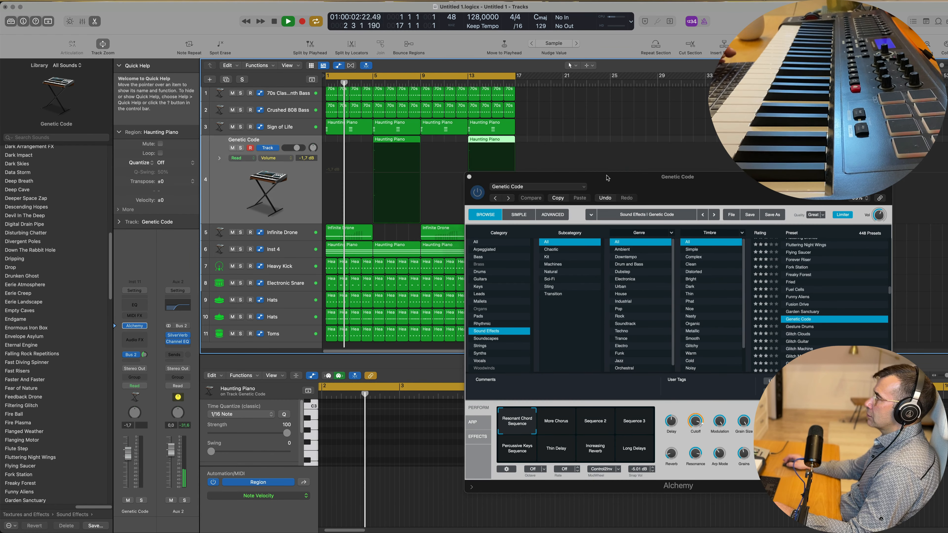
left_click_drag(629, 182, 602, 165)
Try the Granular Dub Echo preset in Alchemy, then switch to Hard Stereo Noise Burst and play from the start
scroll(770, 313, "down", 5)
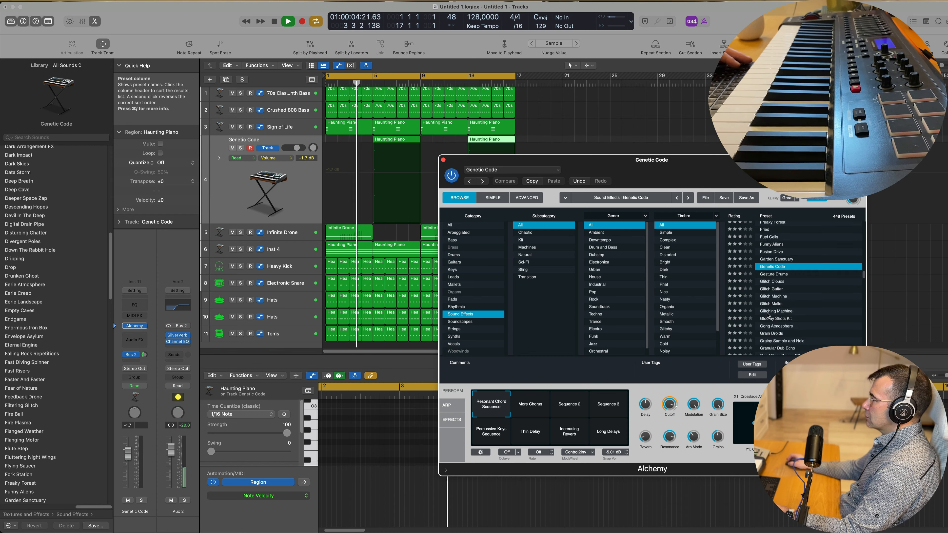
left_click(769, 306)
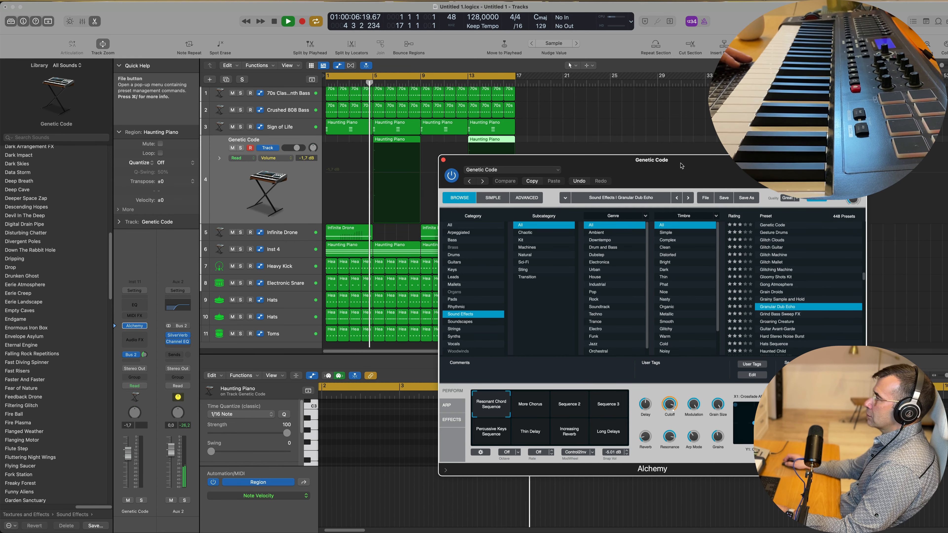
left_click_drag(679, 166, 697, 93)
scroll(785, 246, "down", 3)
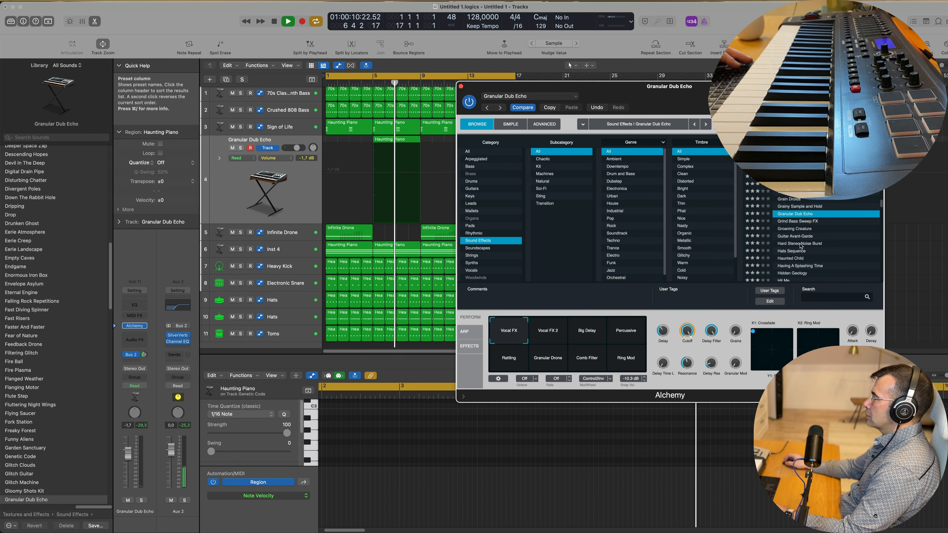
left_click(786, 244)
key("Return")
left_click_drag(697, 92, 648, 118)
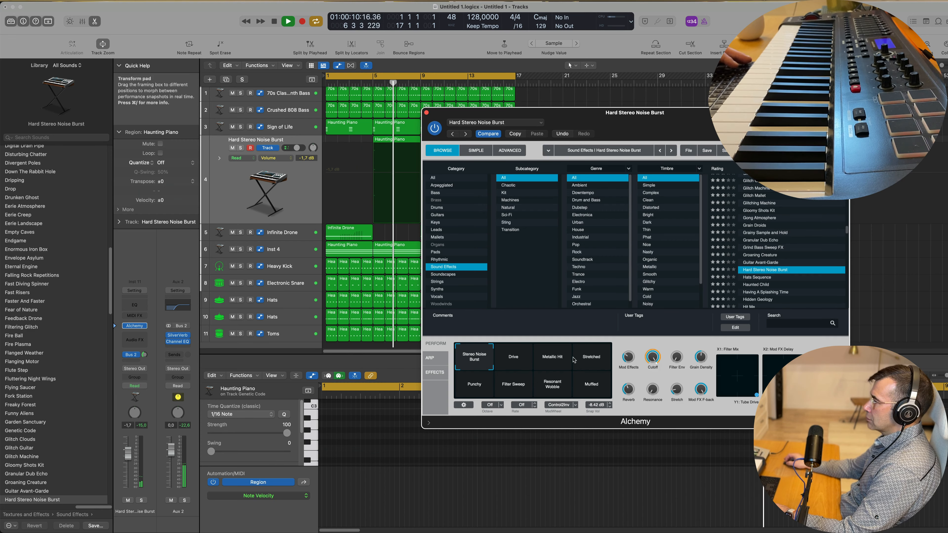
Choose the Stretched snapshot of Hard Stereo Noise Burst and lower the track's volume to -8.2 dB
left_click(588, 360)
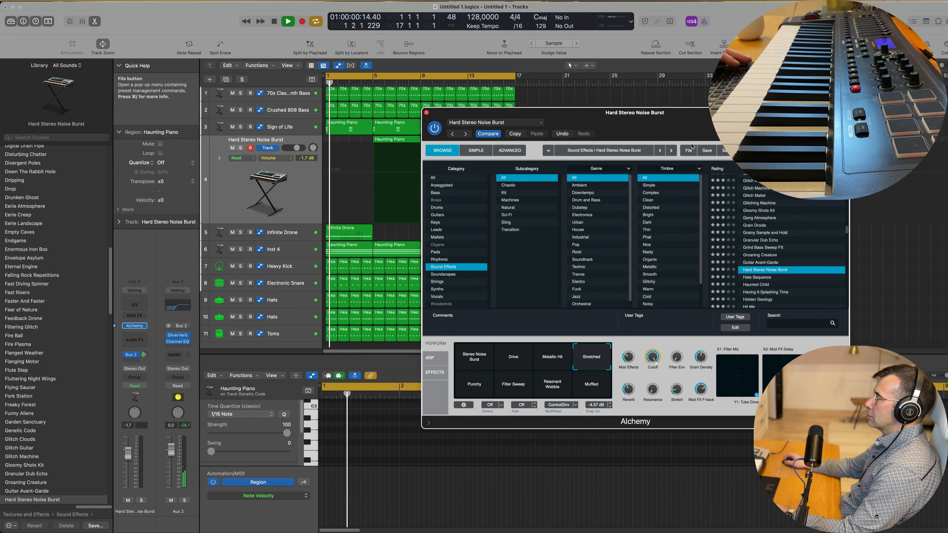
left_click_drag(684, 118, 680, 141)
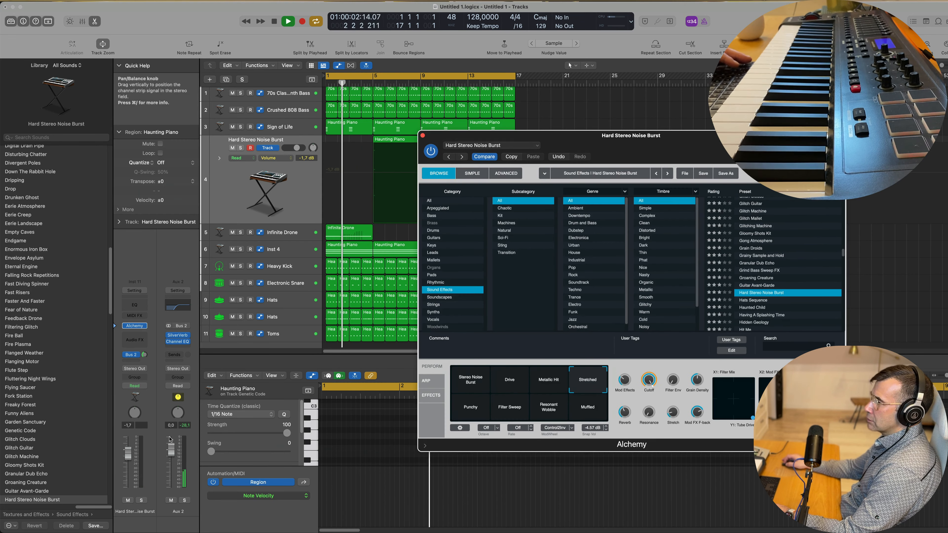
left_click_drag(127, 463, 128, 470)
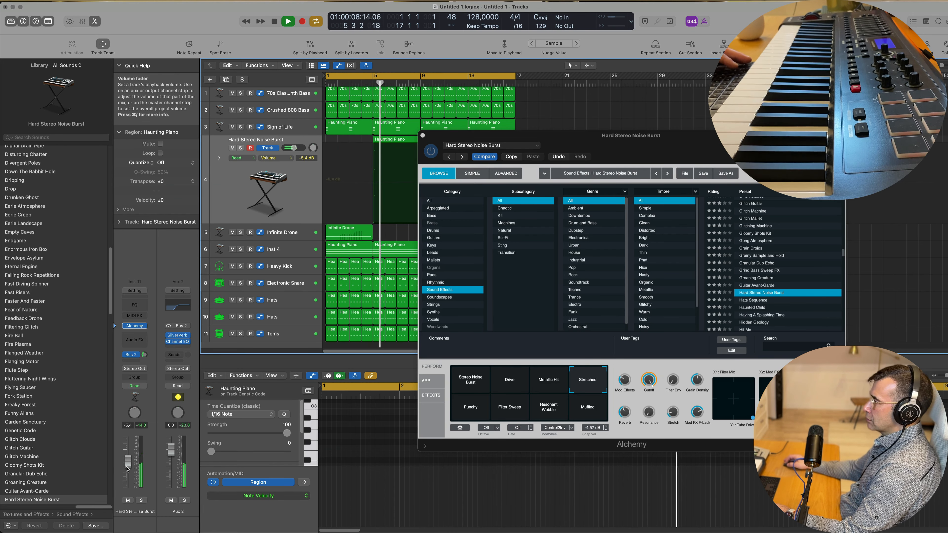
left_click_drag(127, 469, 127, 474)
key("space")
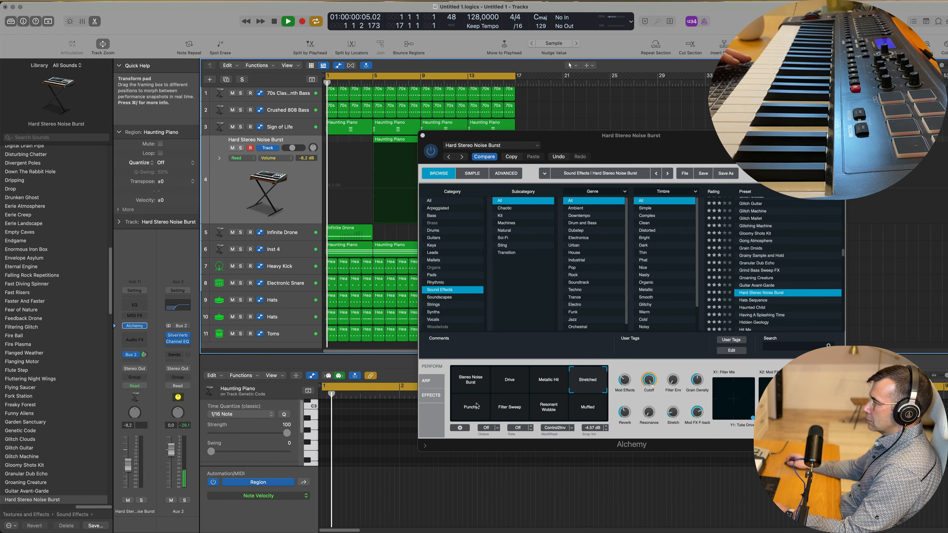
Audition the Punchy and Resonant Wobble snapshots of Hard Stereo Noise Burst against the beat
left_click(470, 411)
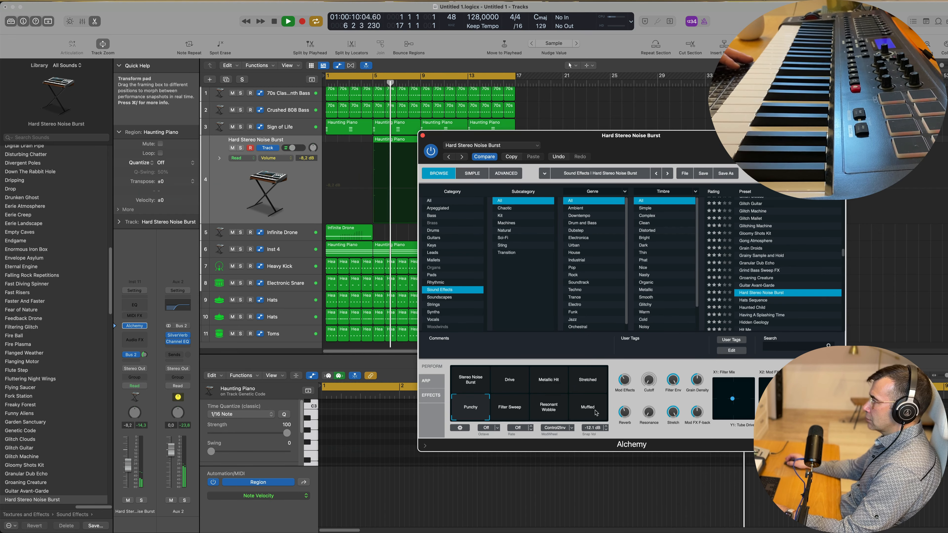
left_click(551, 418)
key("Return")
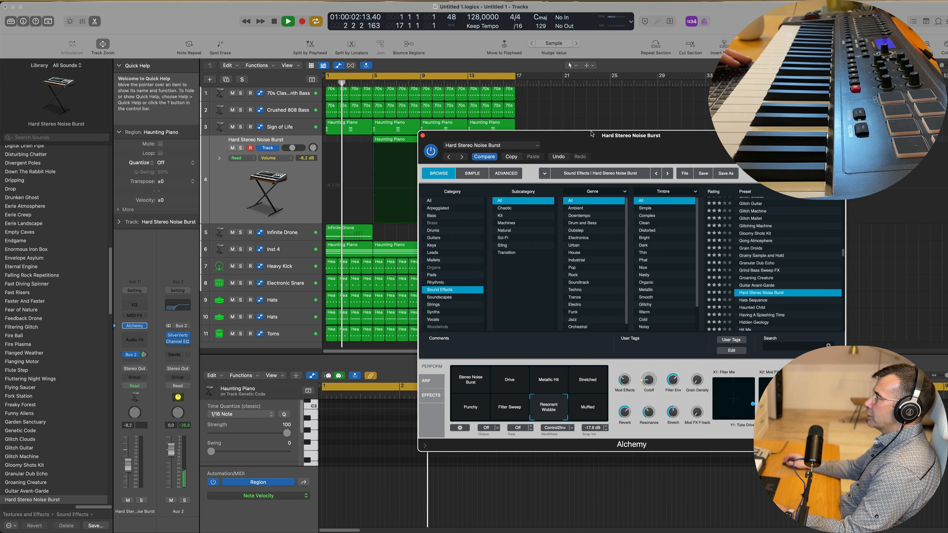
left_click_drag(593, 136, 636, 142)
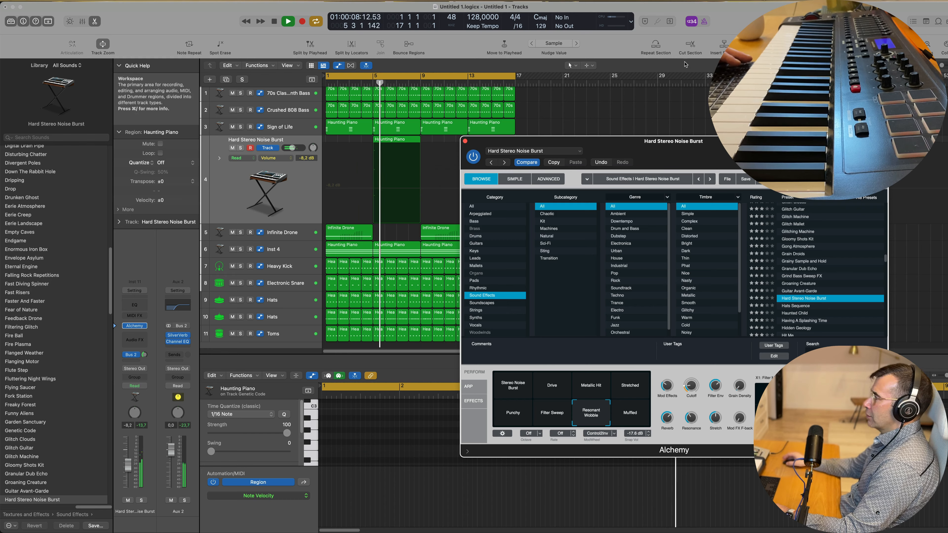
Load the Hyper-Spin sound effect preset and audition its Choppy 1 snapshot from the start of the beat
scroll(802, 261, "down", 5)
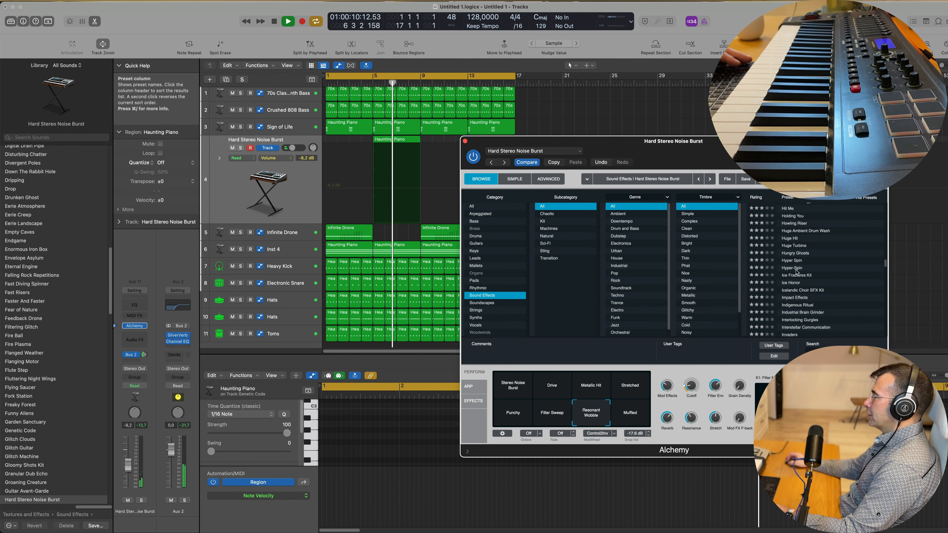
left_click(798, 269)
key("space")
key("space")
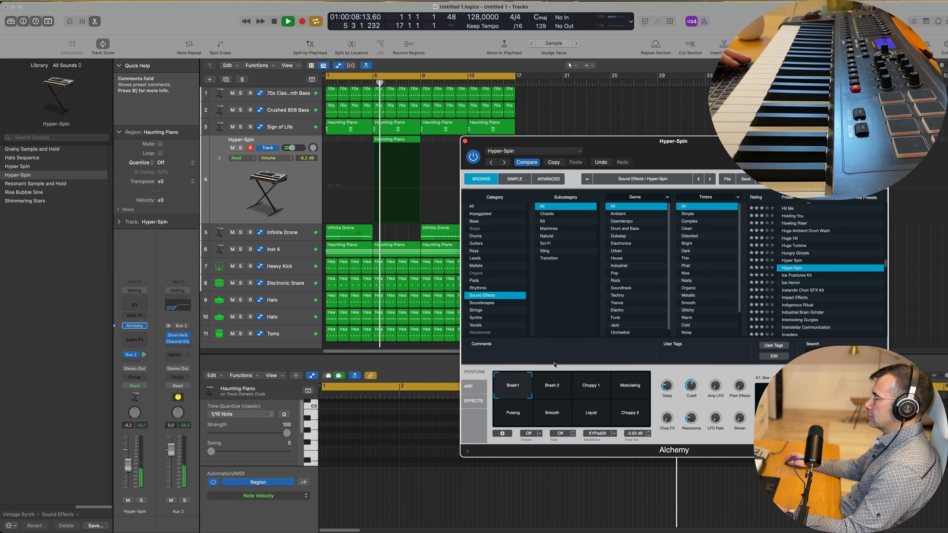
left_click(597, 394)
key("Return")
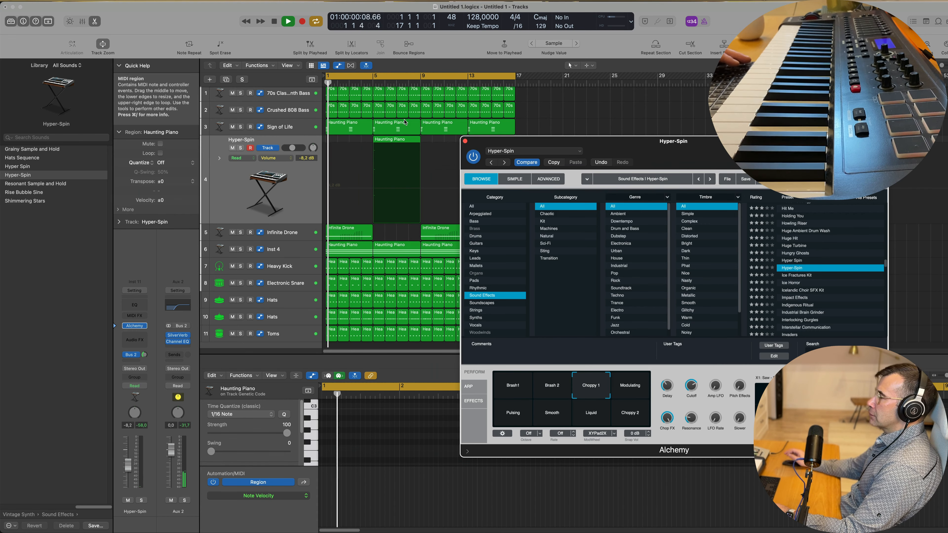
left_click_drag(696, 146, 693, 124)
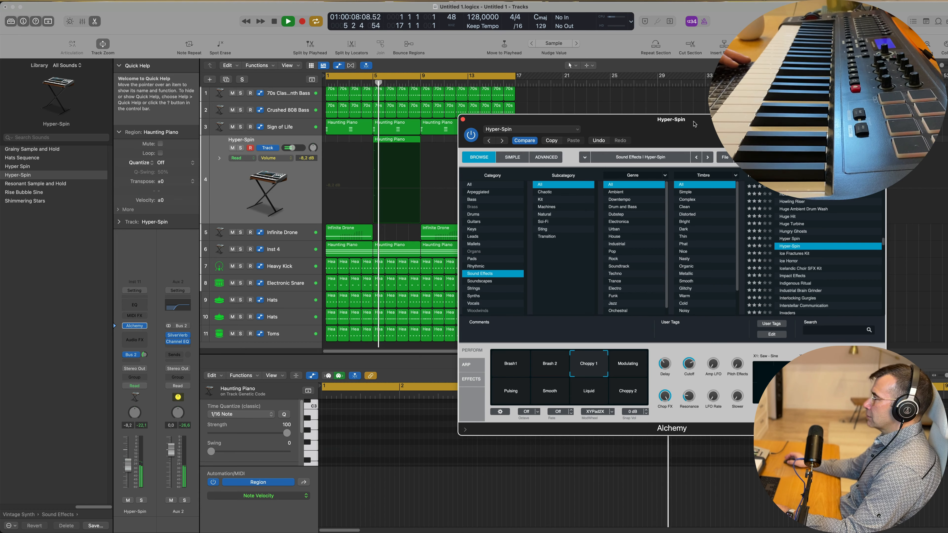
Load the Luminous Chaos preset and set the cycle range to bars 5 to 9
scroll(795, 230, "down", 10)
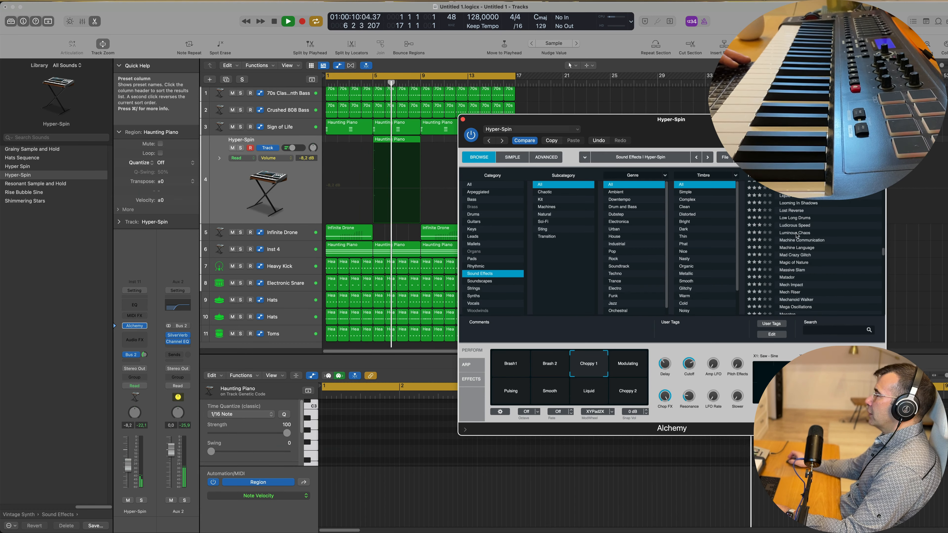
left_click(797, 234)
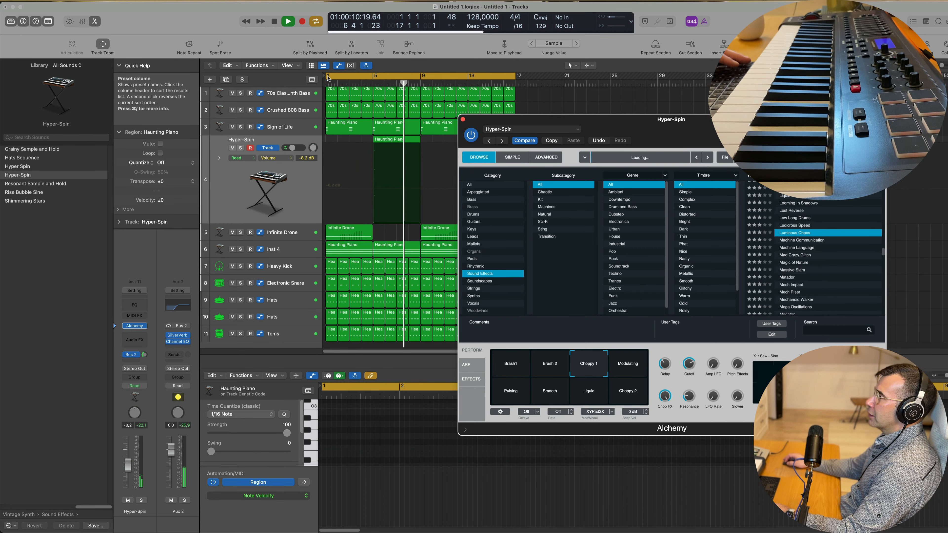
left_click_drag(327, 77, 374, 78)
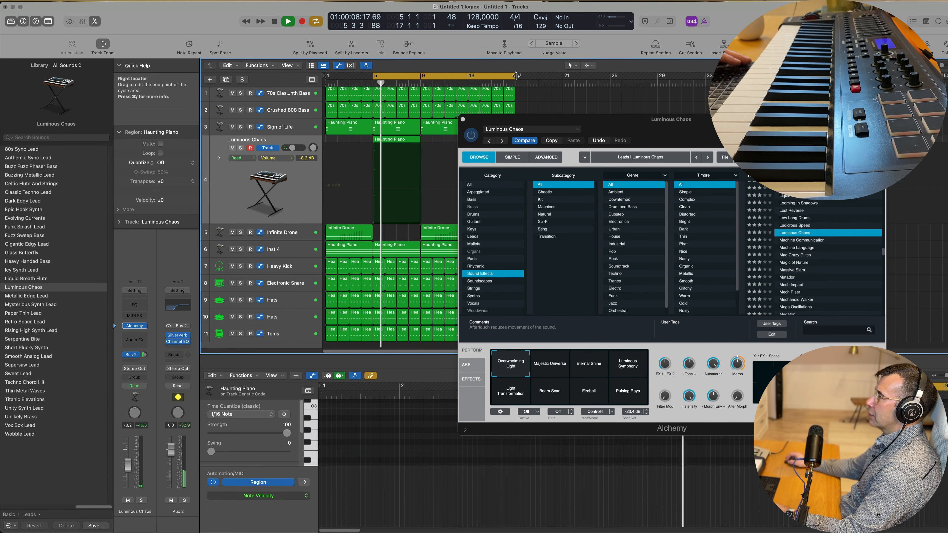
left_click_drag(516, 75, 421, 77)
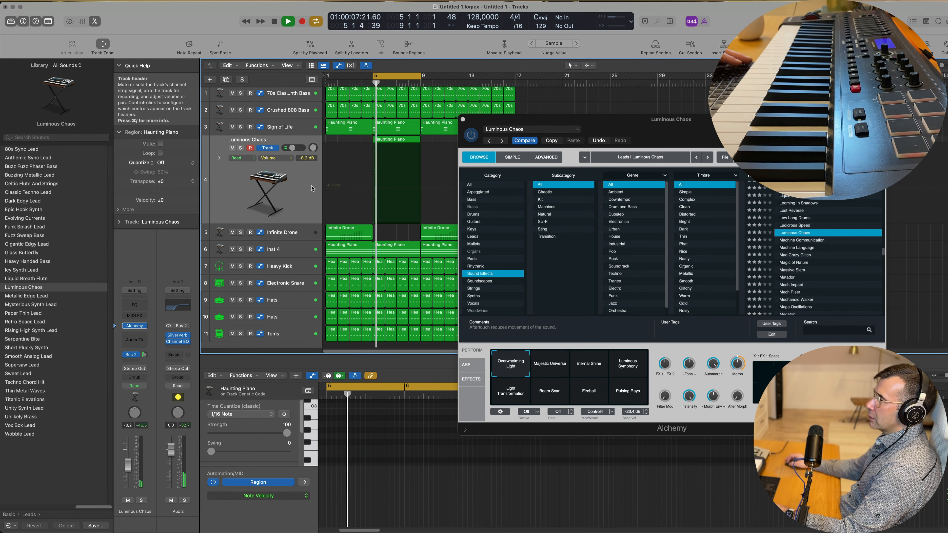
Undo the track's volume reduction and load the Mech Riser sound effect preset during playback
key("space")
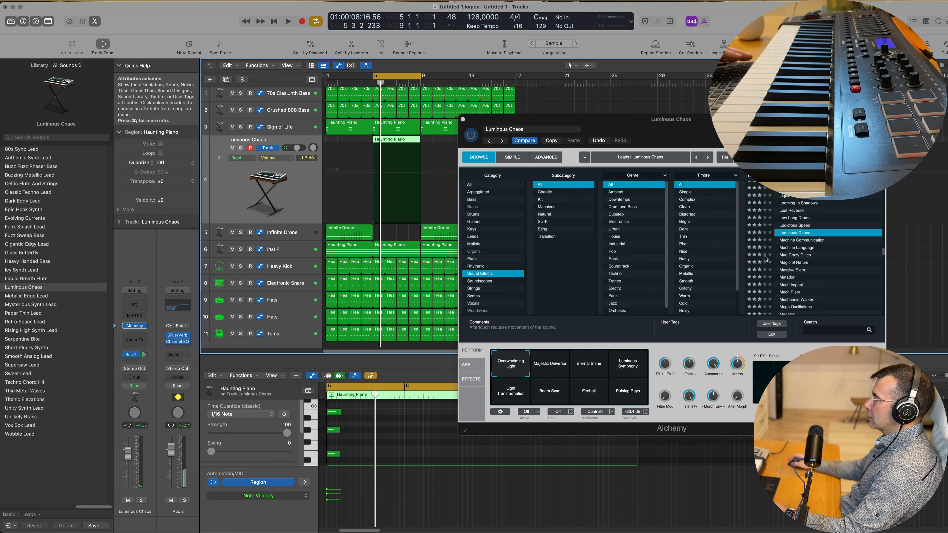
key("space")
left_click(797, 291)
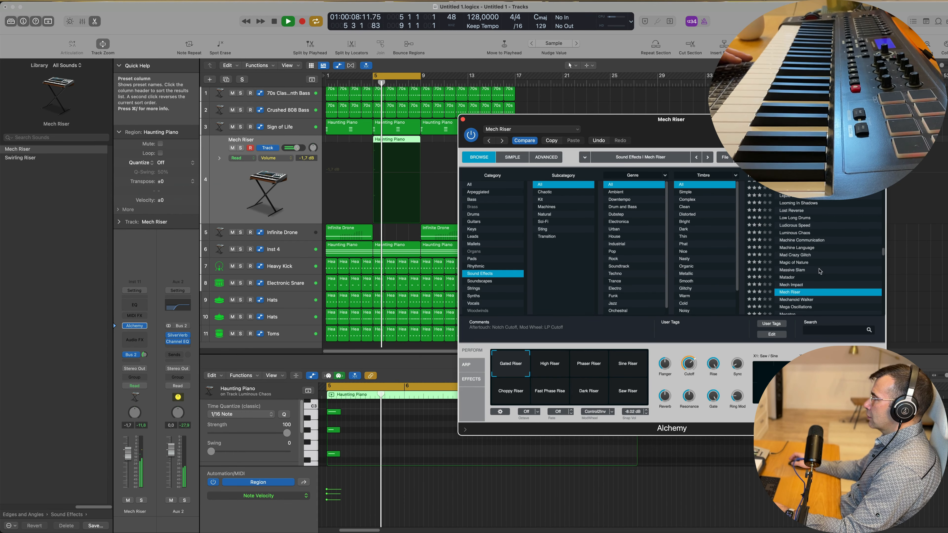
Load the Mech Impact sound effect preset and audition its Accelerate and Power Up snapshots against the beat
left_click(820, 284)
scroll(823, 258, "down", 3)
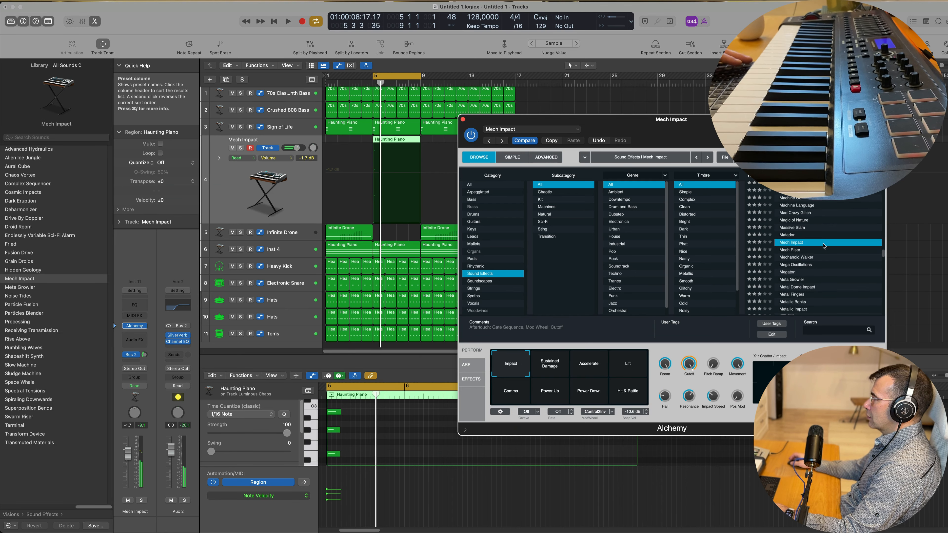
key("space")
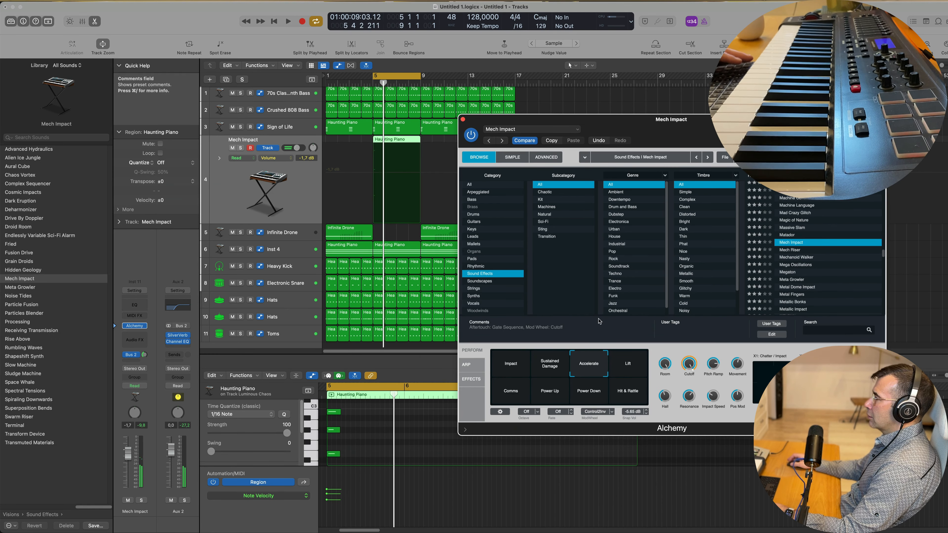
left_click(550, 395)
key("space")
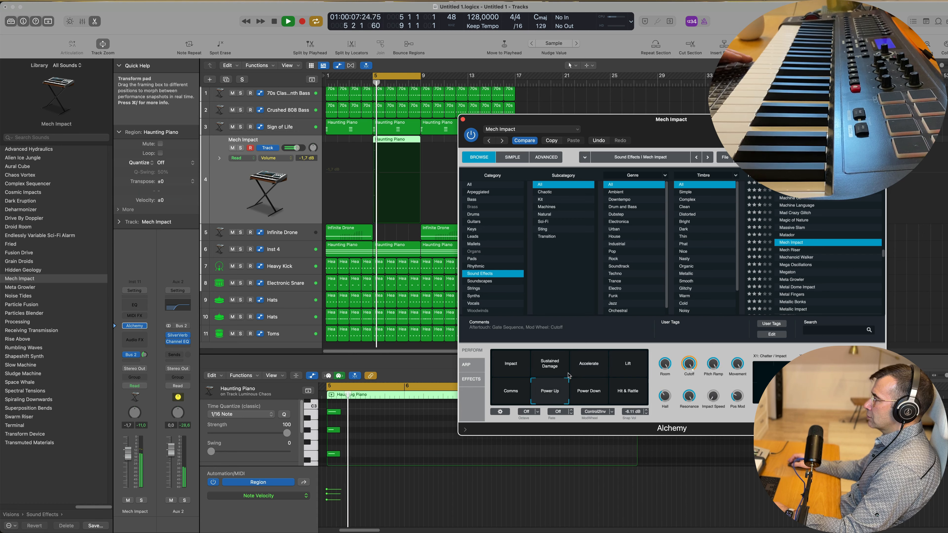
Load the Meta Growler sound effect preset and lower the track's volume to −13.4 dB
left_click(791, 280)
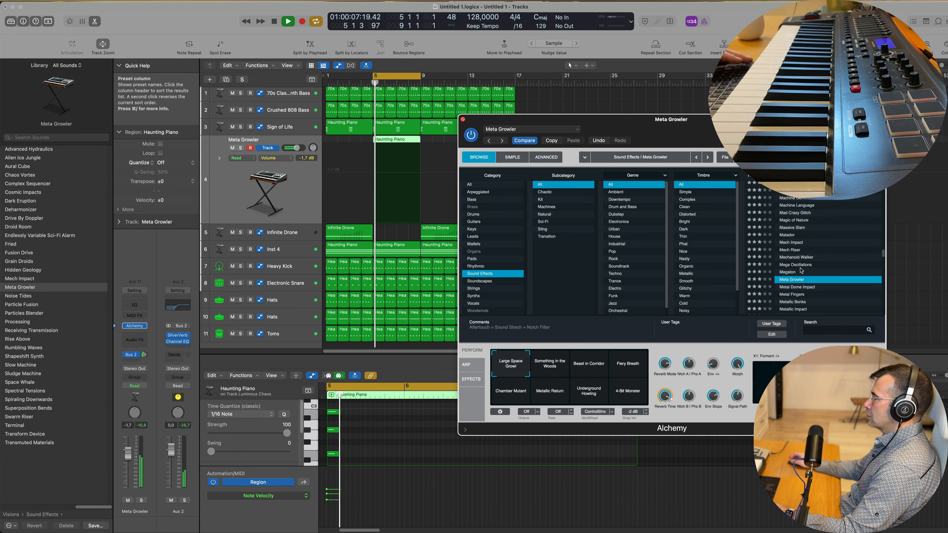
key("space")
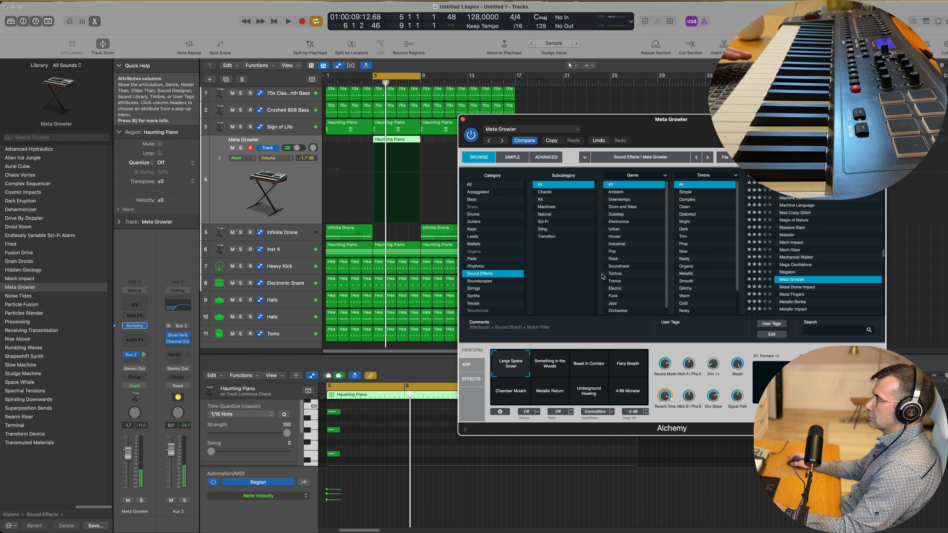
key("space")
key("space")
left_click_drag(128, 453, 128, 473)
left_click(127, 467)
key("space")
key("space")
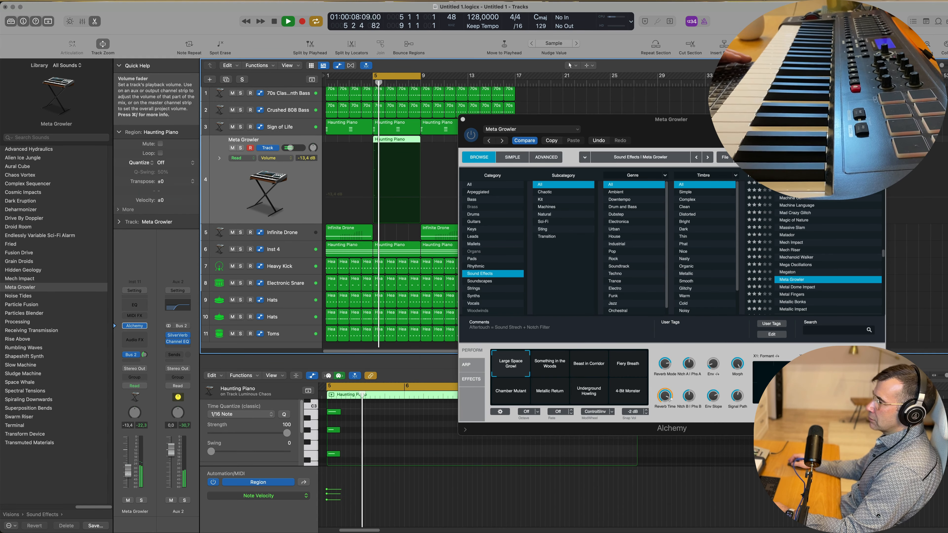
Audition Meta Growler's Something in the Woods snapshot and raise the track's volume to −5.4 dB
left_click(545, 364)
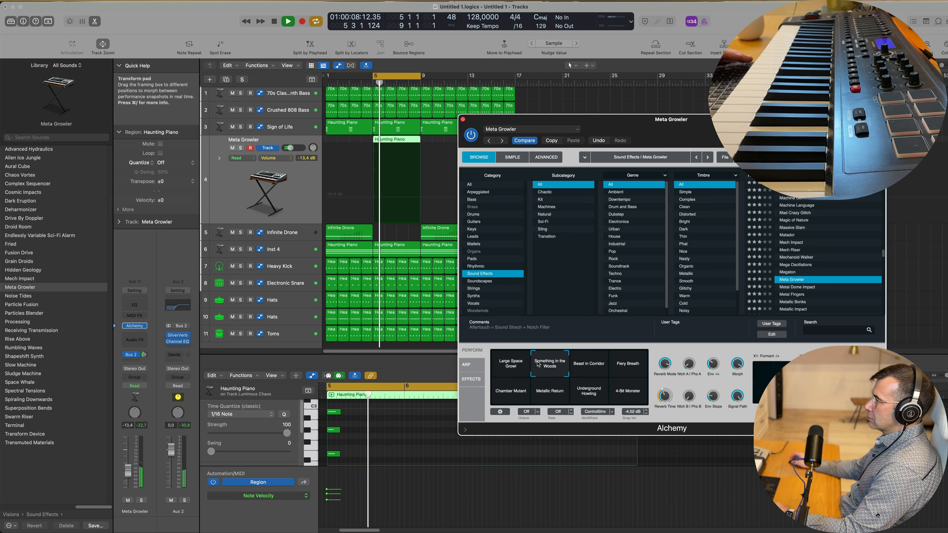
key("space")
key("space")
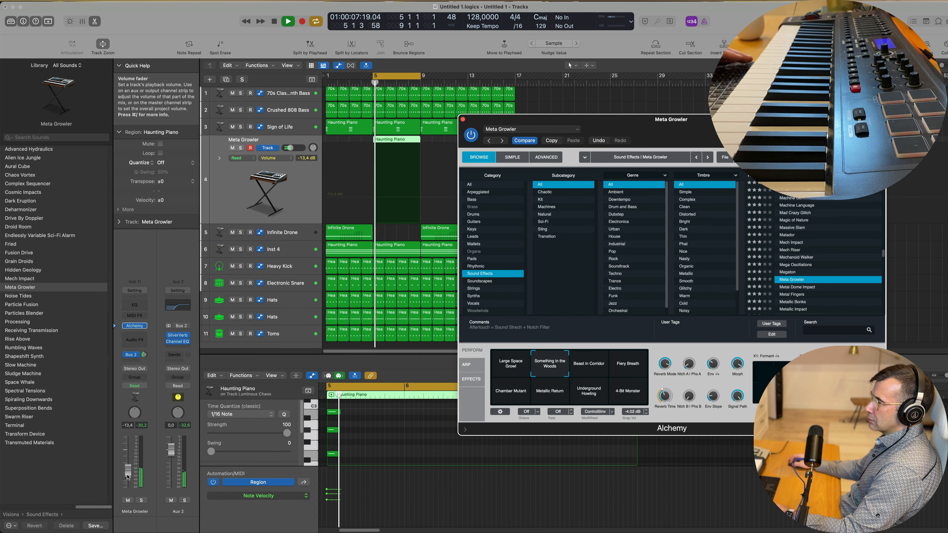
left_click_drag(128, 464, 128, 463)
key("space")
key("space")
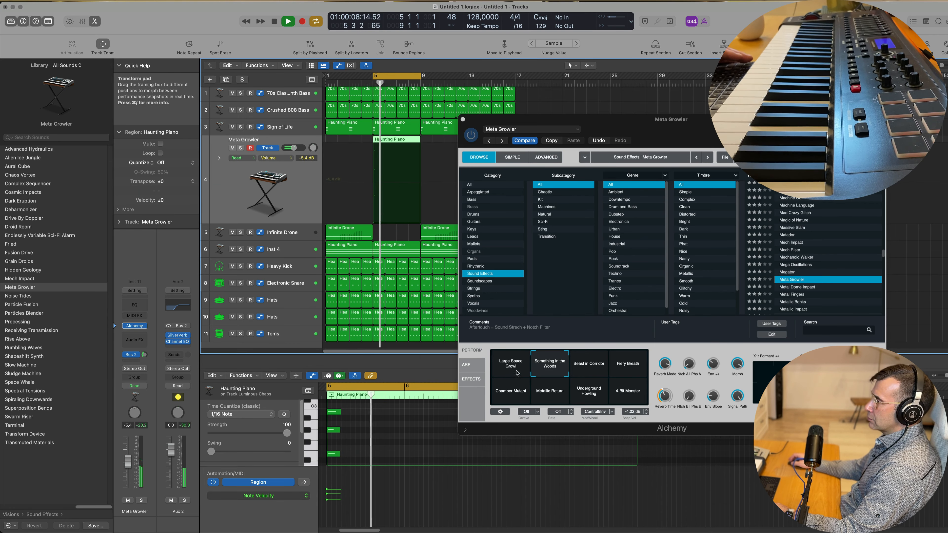
Audition the Beast in Corridor, Fiery Breath and Something in the Woods snapshots, and return Meta Growler to Large Space Growl
left_click(578, 364)
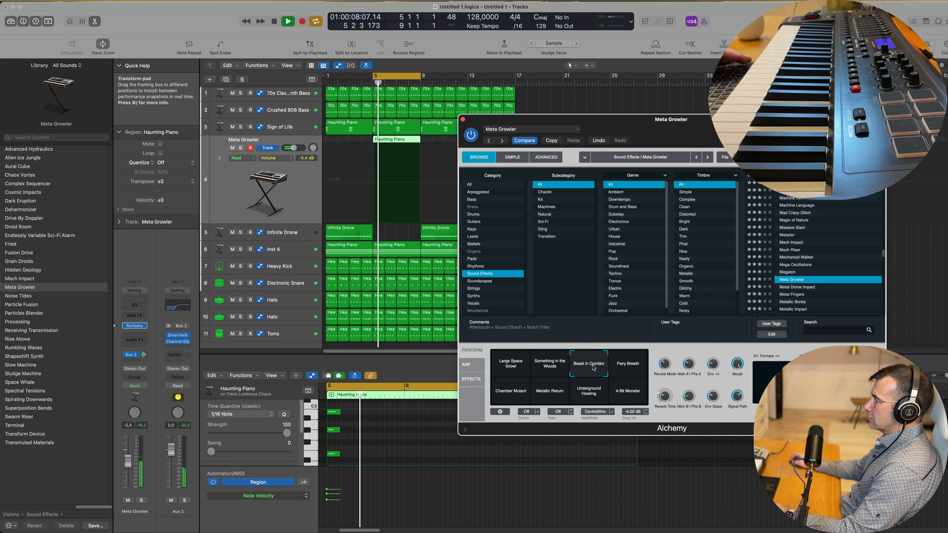
key("space")
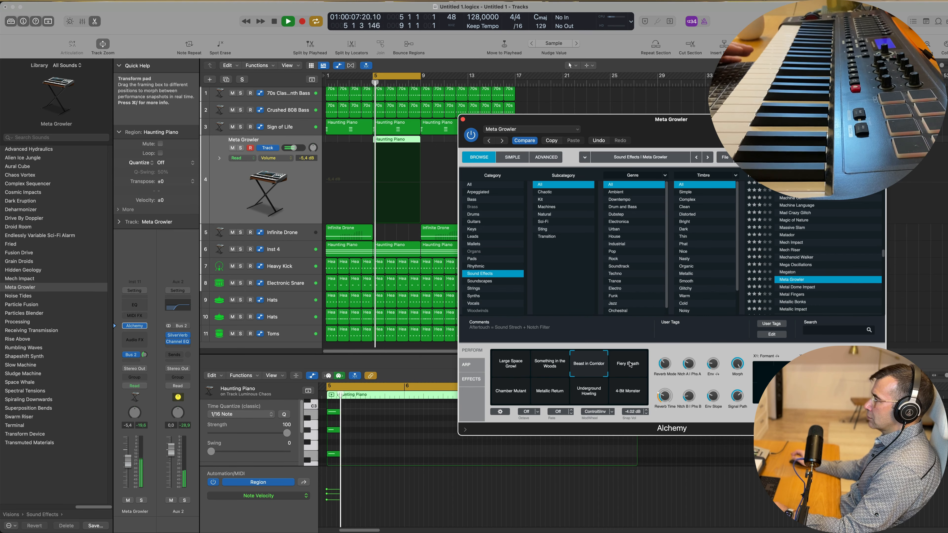
left_click(640, 365)
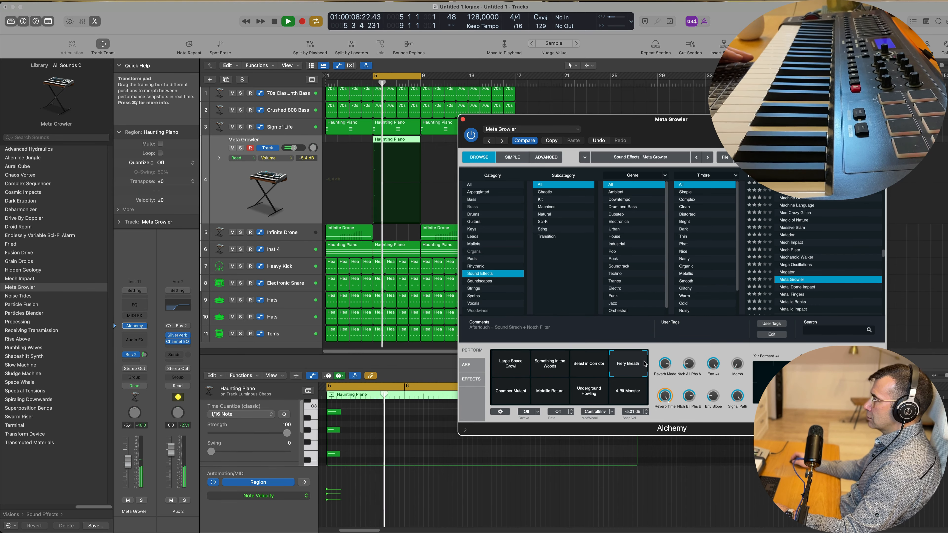
left_click(549, 369)
key("space")
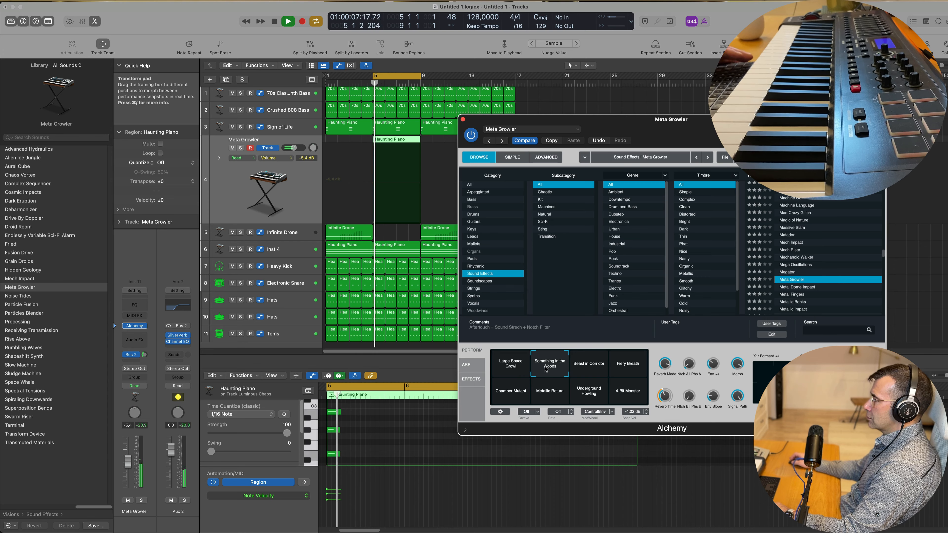
left_click(514, 368)
key("space")
key("space")
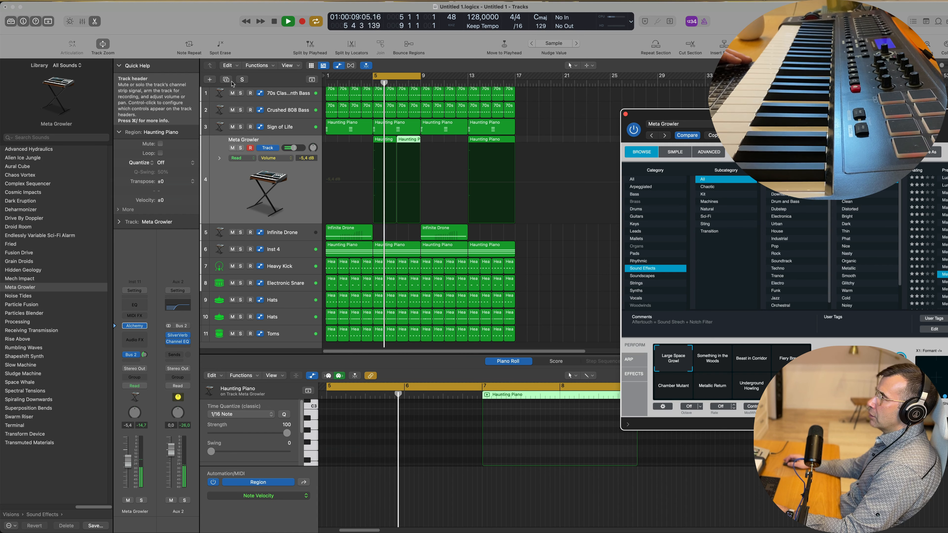
Duplicate the Meta Growler track and move the region at bars 7 to 9 onto the duplicate
key("super+d")
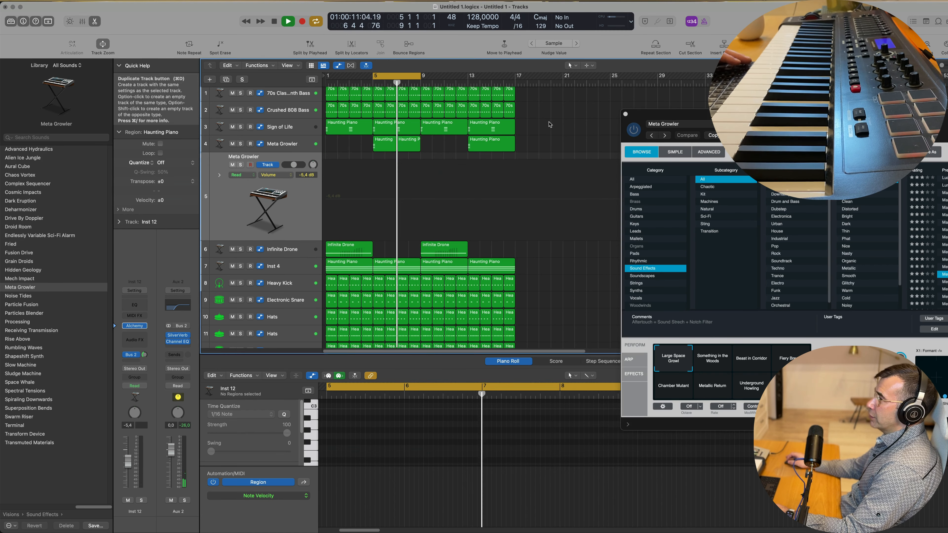
key("space")
left_click_drag(405, 161, 405, 162)
key("space")
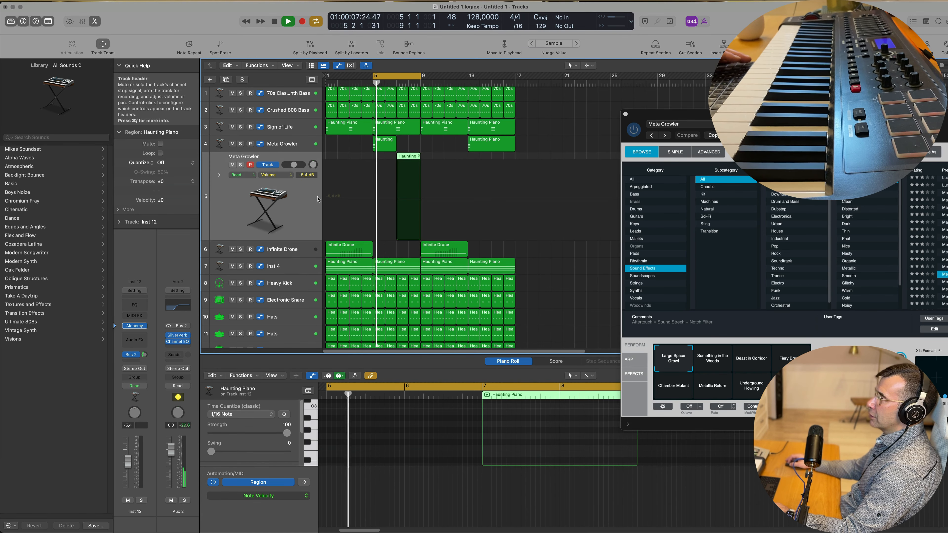
Set the duplicate track's Alchemy to the Fiery Breath snapshot and place its notes at the start of bar 7
left_click(135, 327)
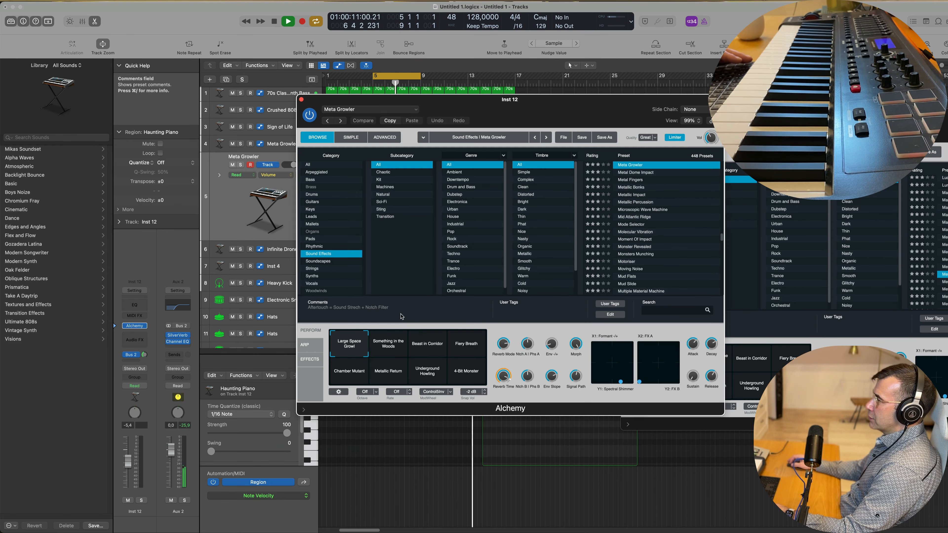
left_click(425, 347)
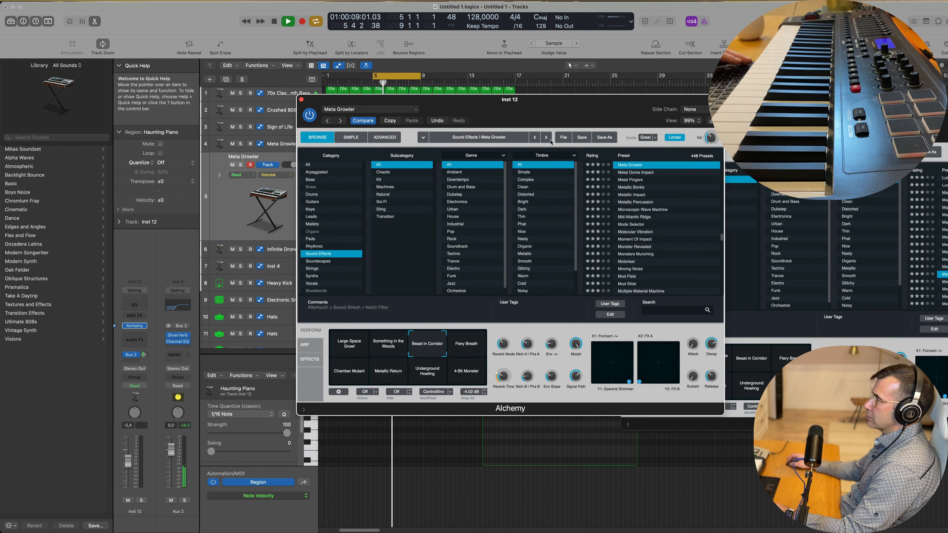
left_click_drag(555, 106, 709, 134)
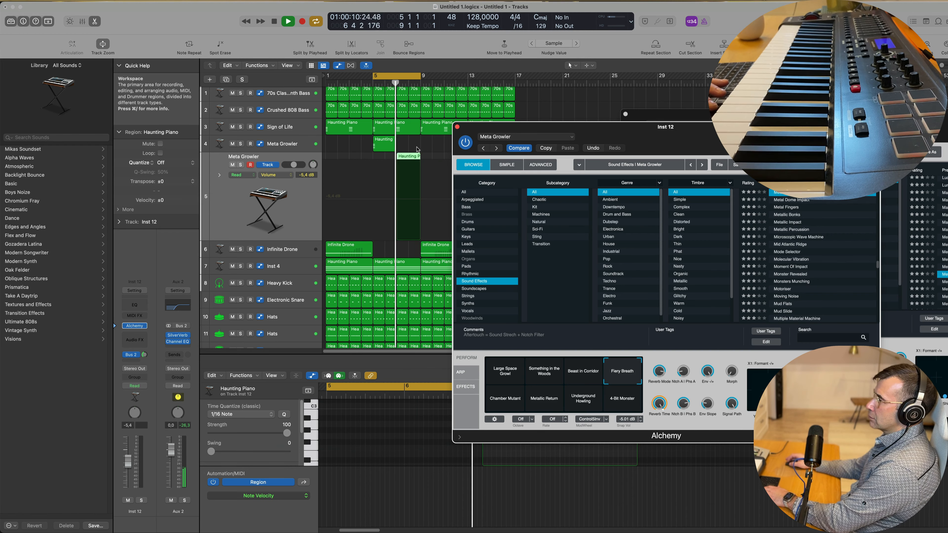
mouse_move(419, 150)
left_mouse_down()
mouse_move(413, 169)
mouse_move(410, 157)
left_mouse_up()
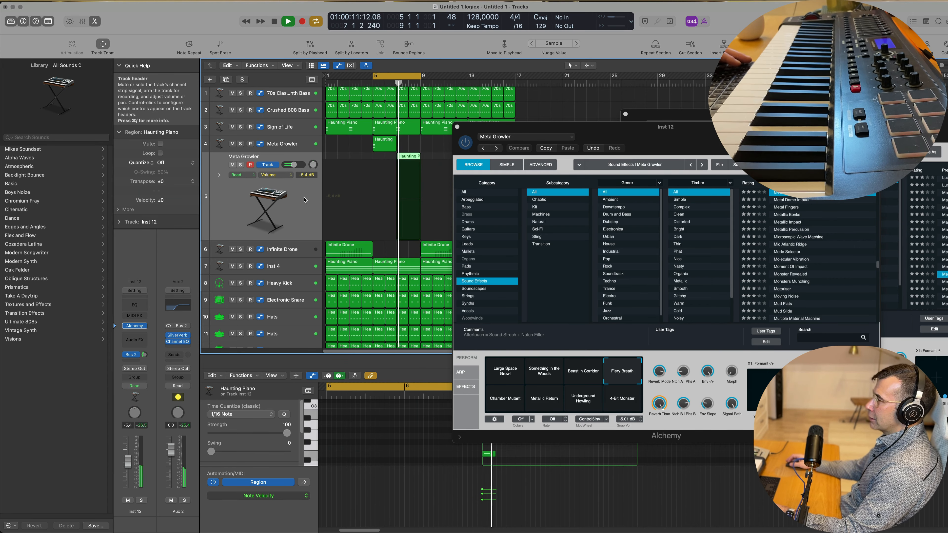
left_click_drag(465, 127, 454, 130)
left_click(445, 130)
key("space")
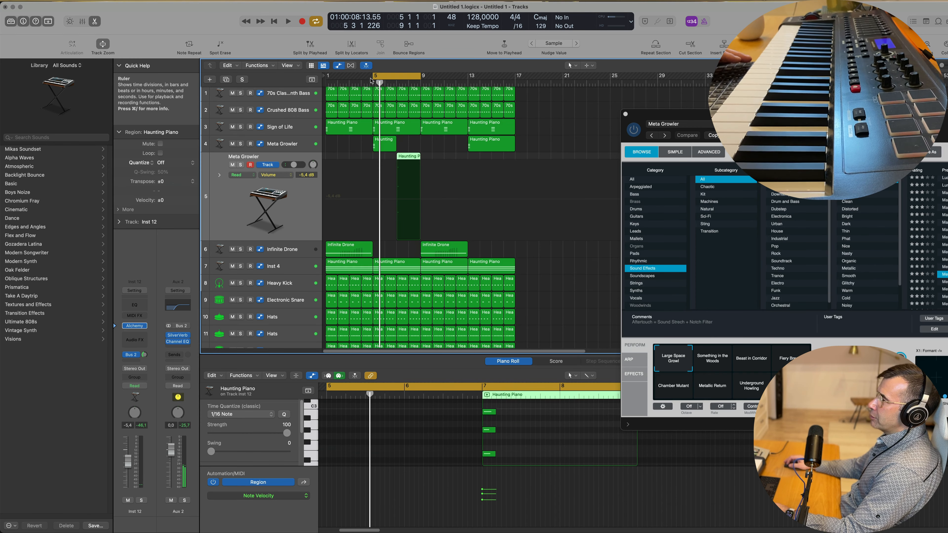
Extend the cycle range to bars 1 to 9 and mute the Sign of Life track
left_click_drag(374, 76, 327, 77)
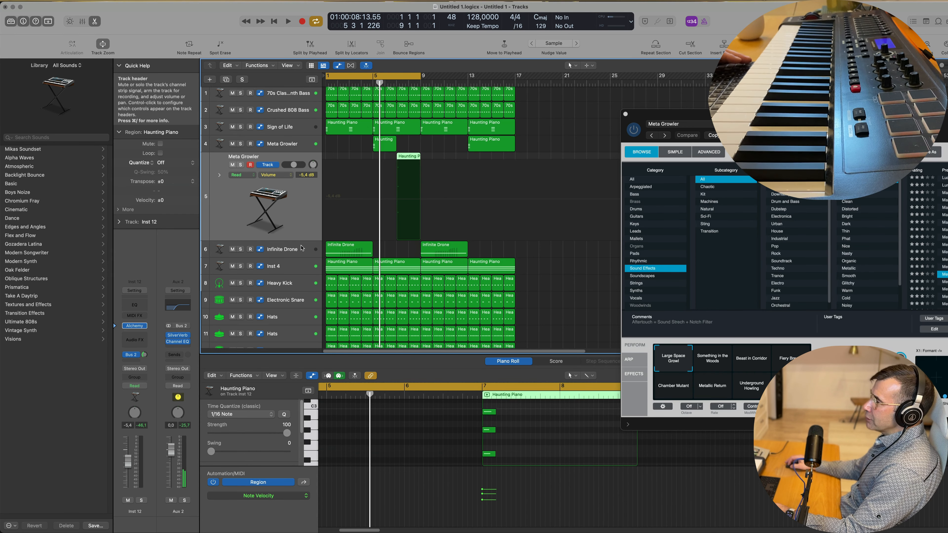
left_click(232, 126)
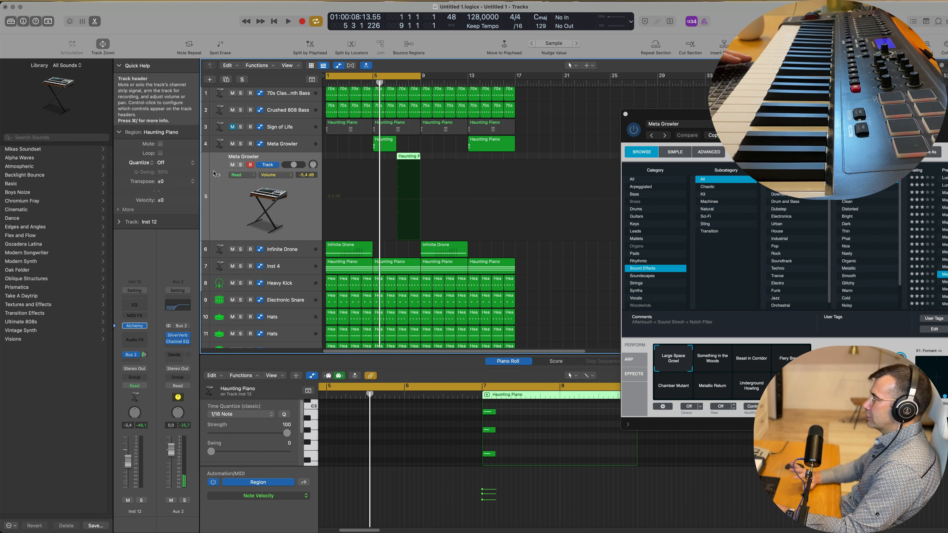
scroll(254, 231, "down", 1)
key("space")
key("space")
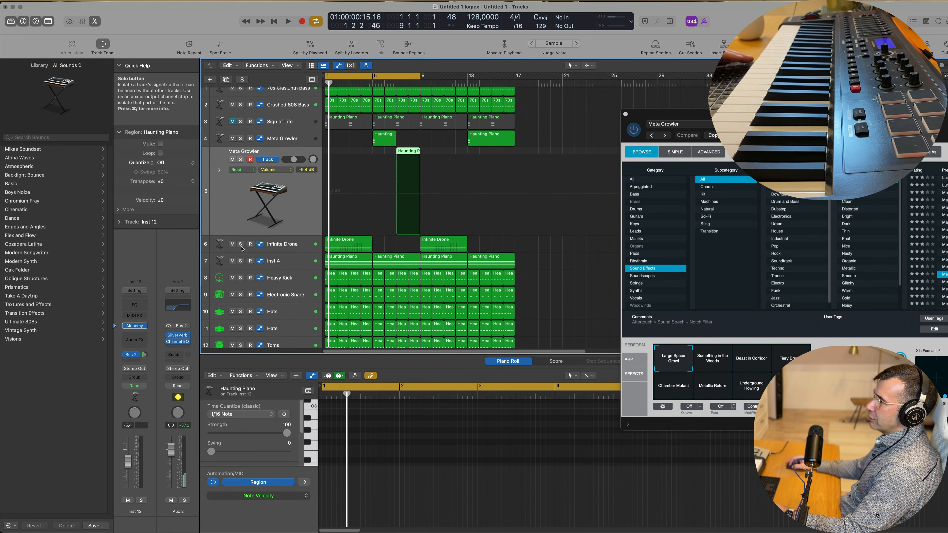
Solo the Infinite Drone track briefly to check it during playback from bar 1
left_click(240, 245)
key("space")
left_click(240, 244)
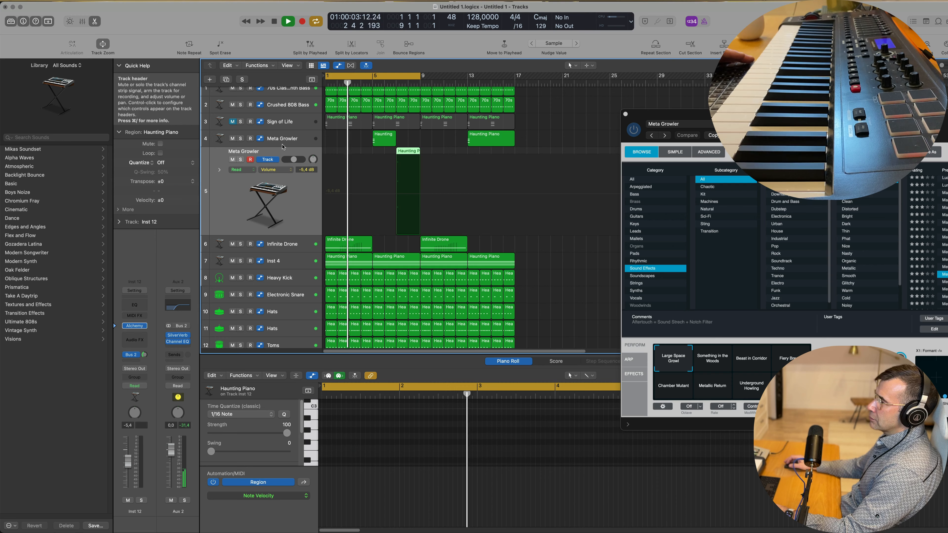
Lower the original Meta Growler track's volume to −6.4 dB while listening to both Meta Growler layers
left_click(246, 140)
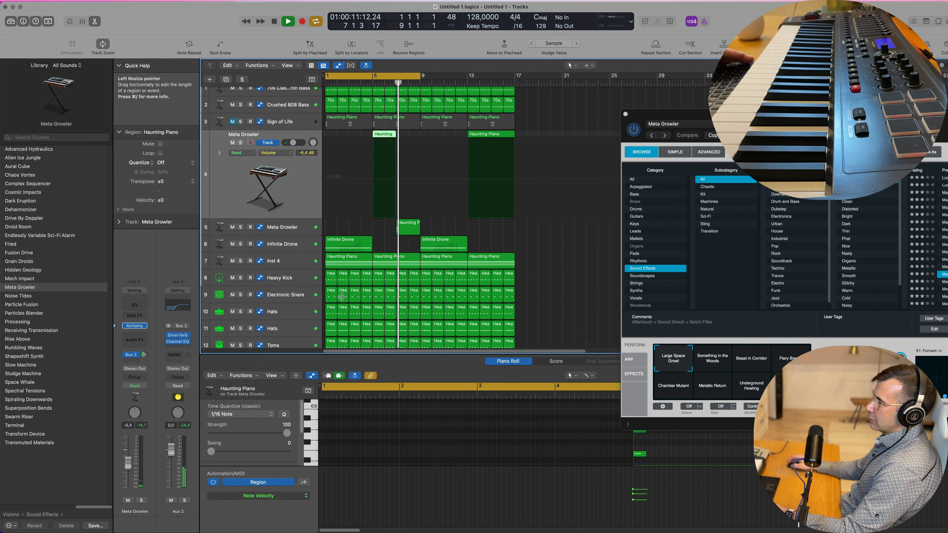
left_click(310, 230)
key("space")
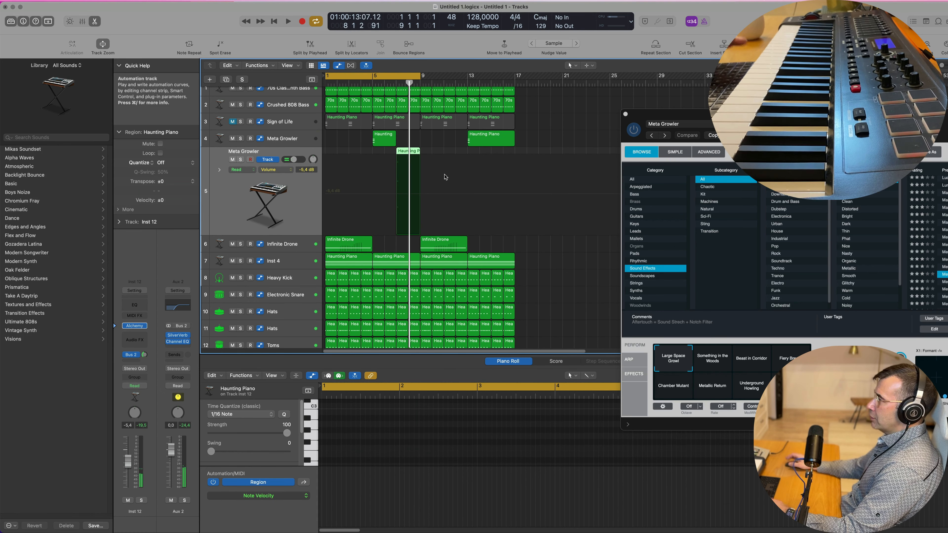
Replace the second-half Meta Growler and Infinite Drone regions with repeats of the regions from bars 1 to 9
left_click_drag(525, 144, 439, 249)
key("Delete")
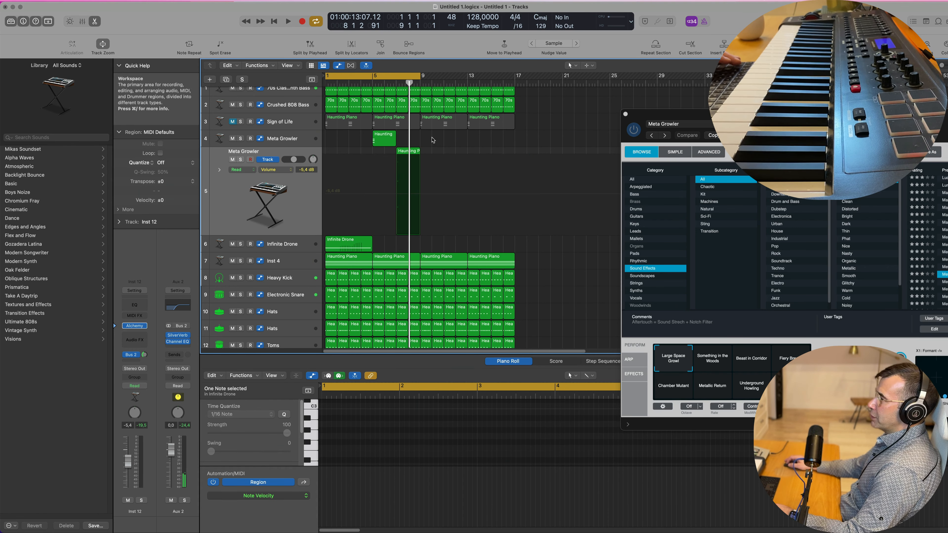
left_click_drag(430, 138, 353, 243)
key("super+r")
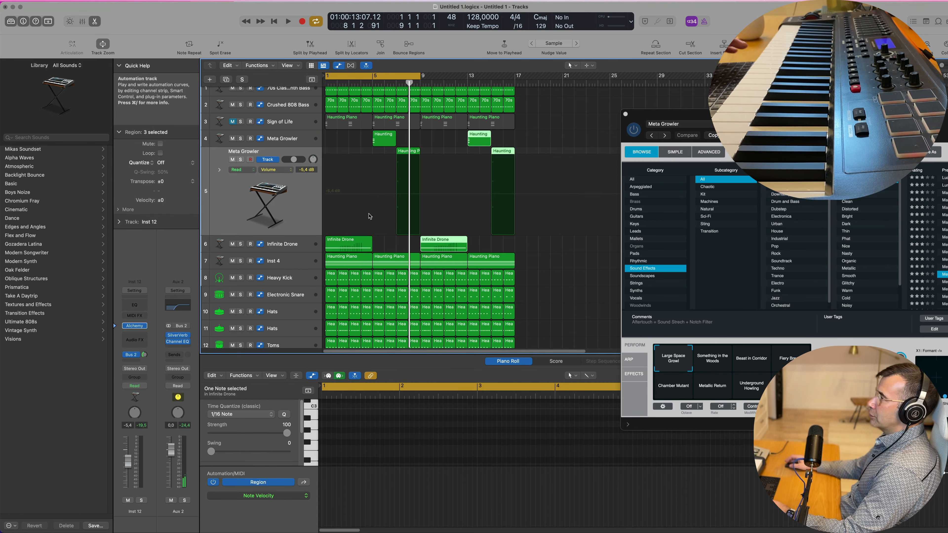
Unmute the Sign of Life track and play the beat from bar 1
key("space")
scroll(295, 154, "up", 1)
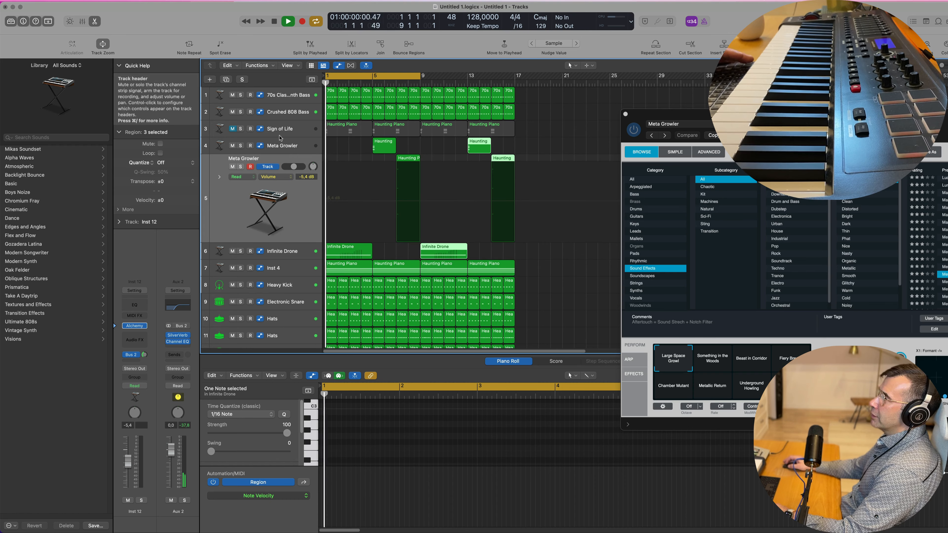
key("space")
left_click(232, 129)
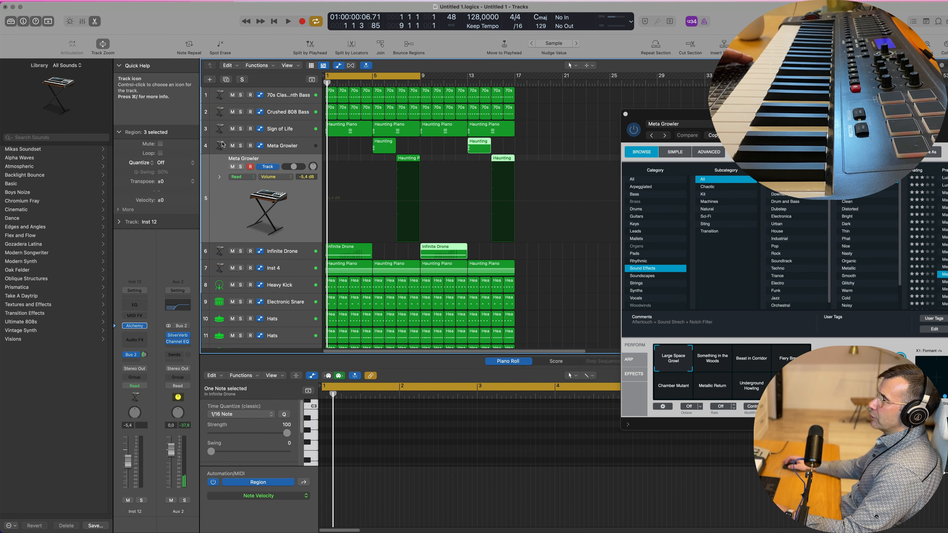
left_click(241, 129)
left_click(241, 129)
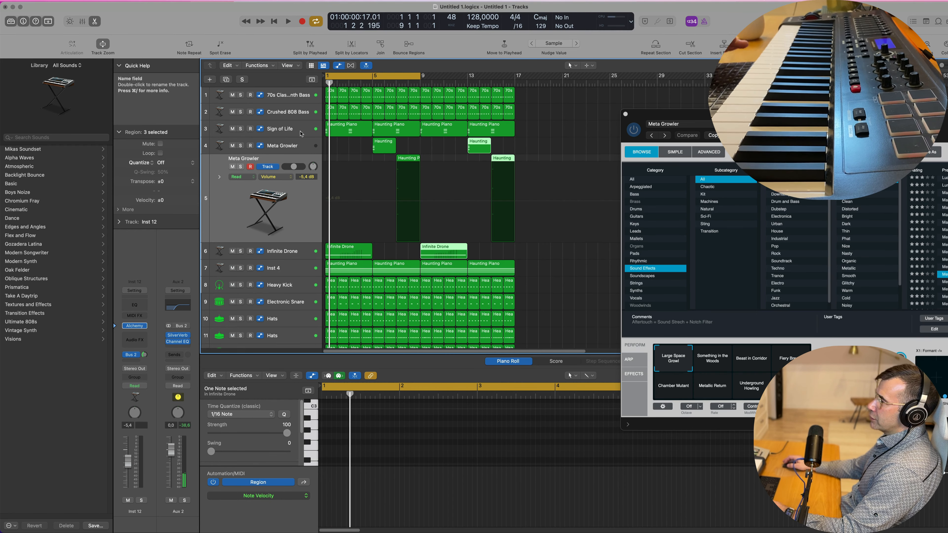
key("space")
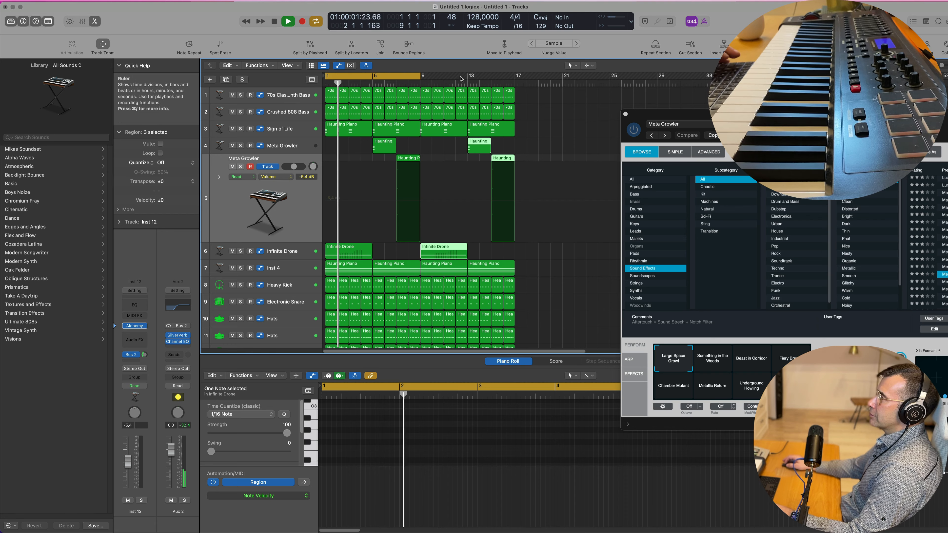
Extend the cycle range to bars 1 to 17 and repeat all regions once to fill bars 17 to 33
left_click_drag(420, 81, 514, 83)
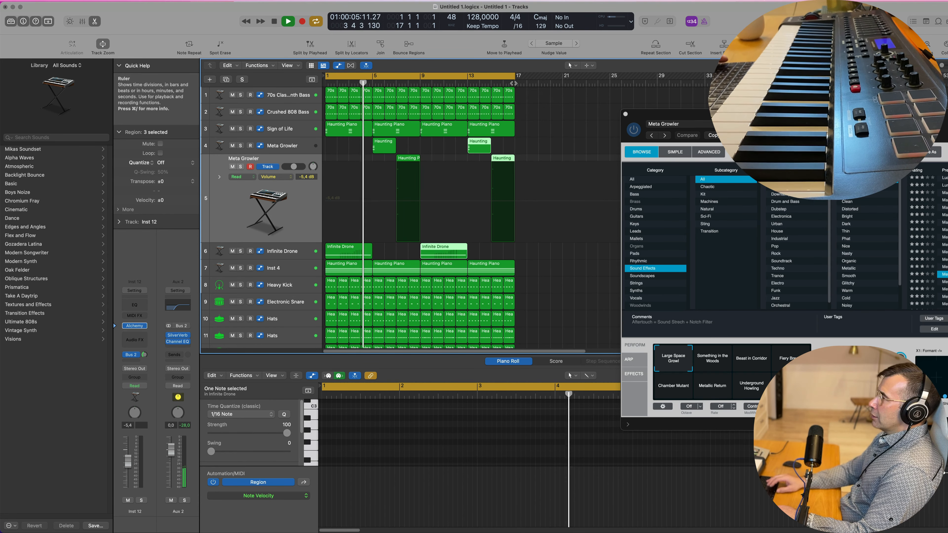
key("super+a")
key("super+r")
scroll(513, 84, "down", 2)
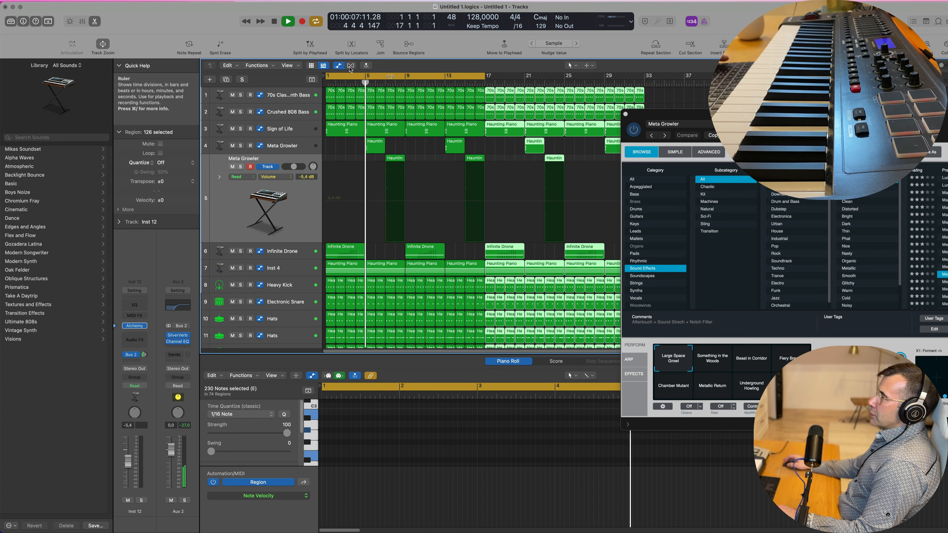
Show the secondary time ruler above the tracks and extend the cycle range to bars 1 to 33
left_click(282, 65)
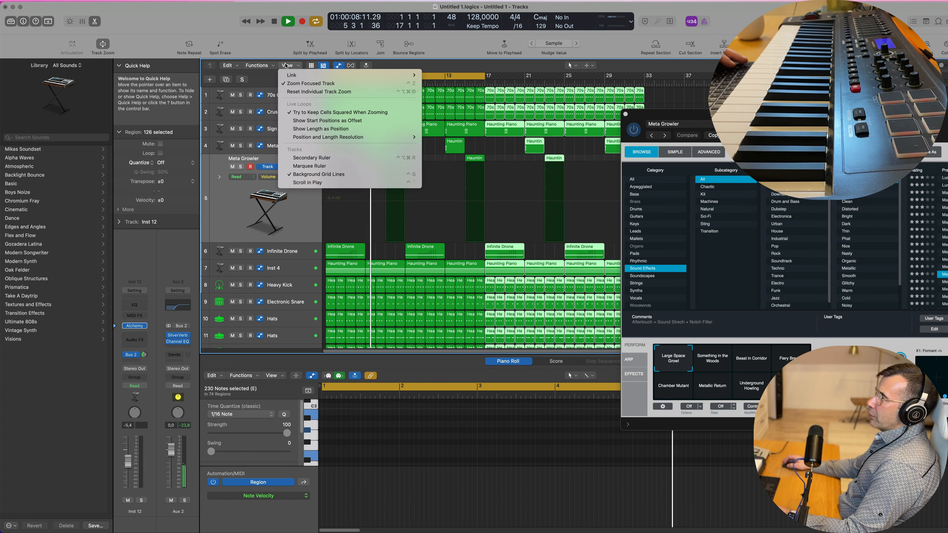
left_click(301, 158)
scroll(394, 129, "down", 2)
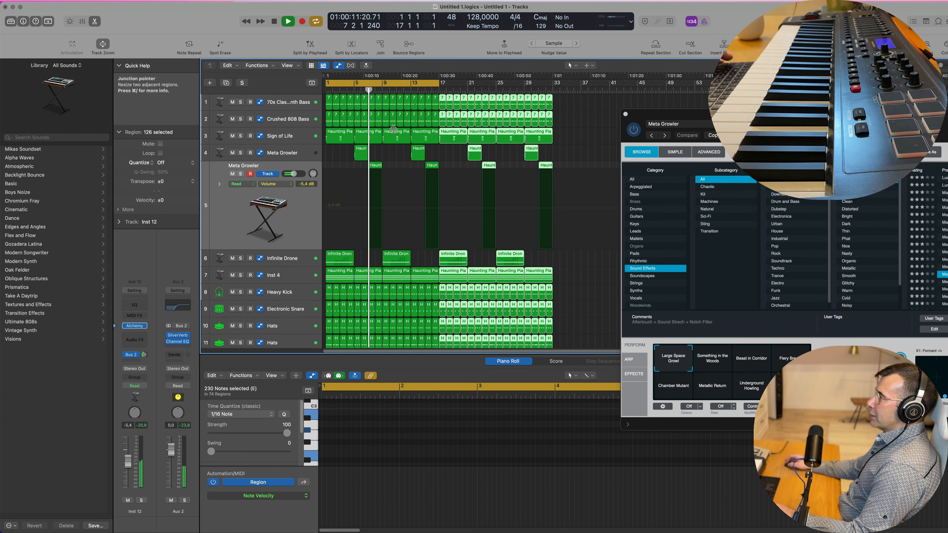
scroll(394, 128, "down", 1)
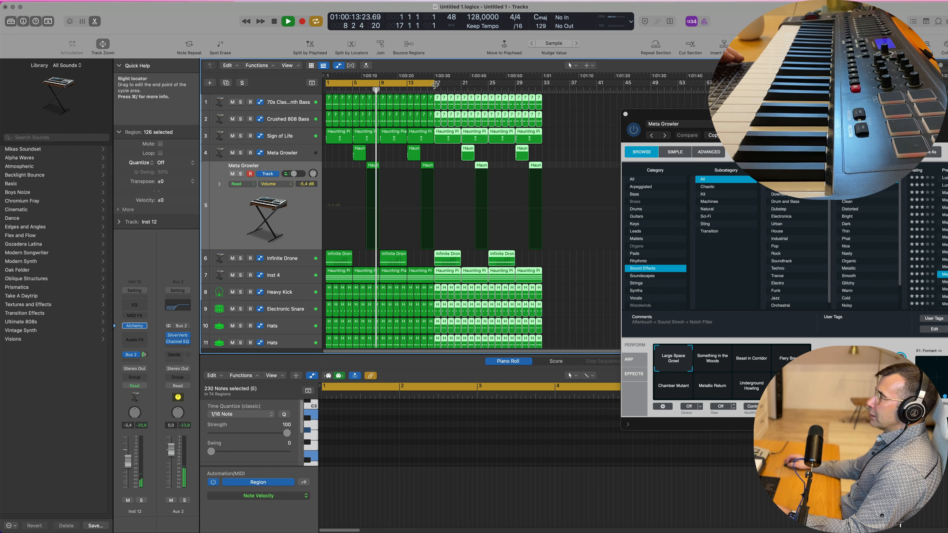
left_click_drag(434, 86, 541, 88)
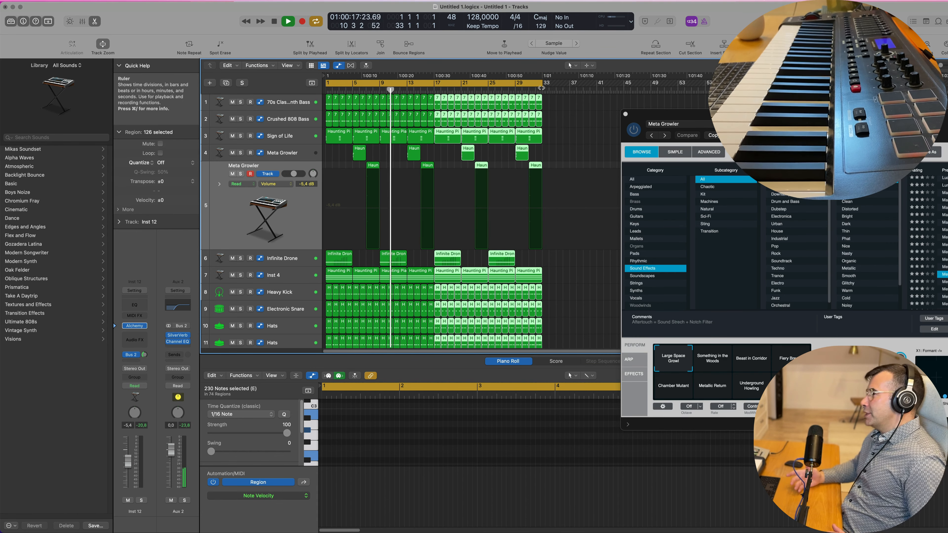